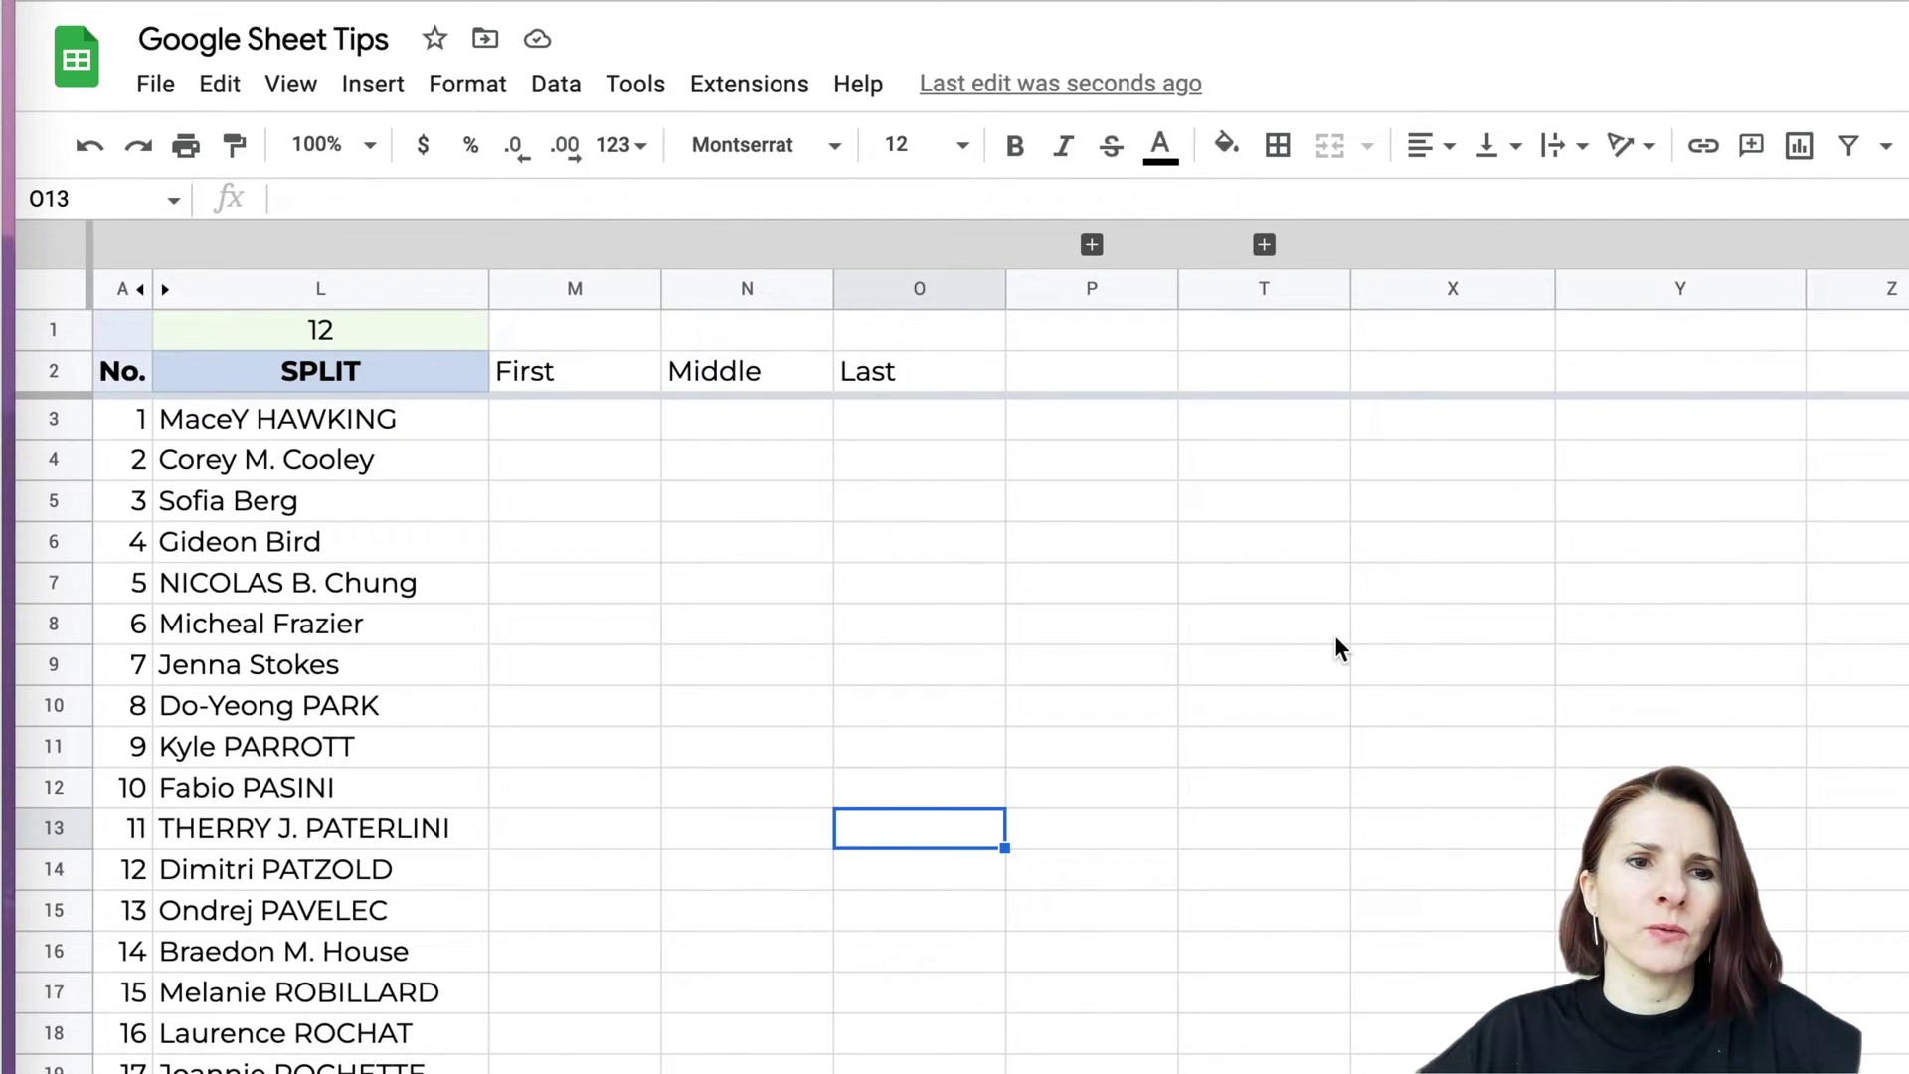
# Enter =split(L3," ") in cell M3 to break the first employee's name at the space.
pyautogui.click(568, 85)
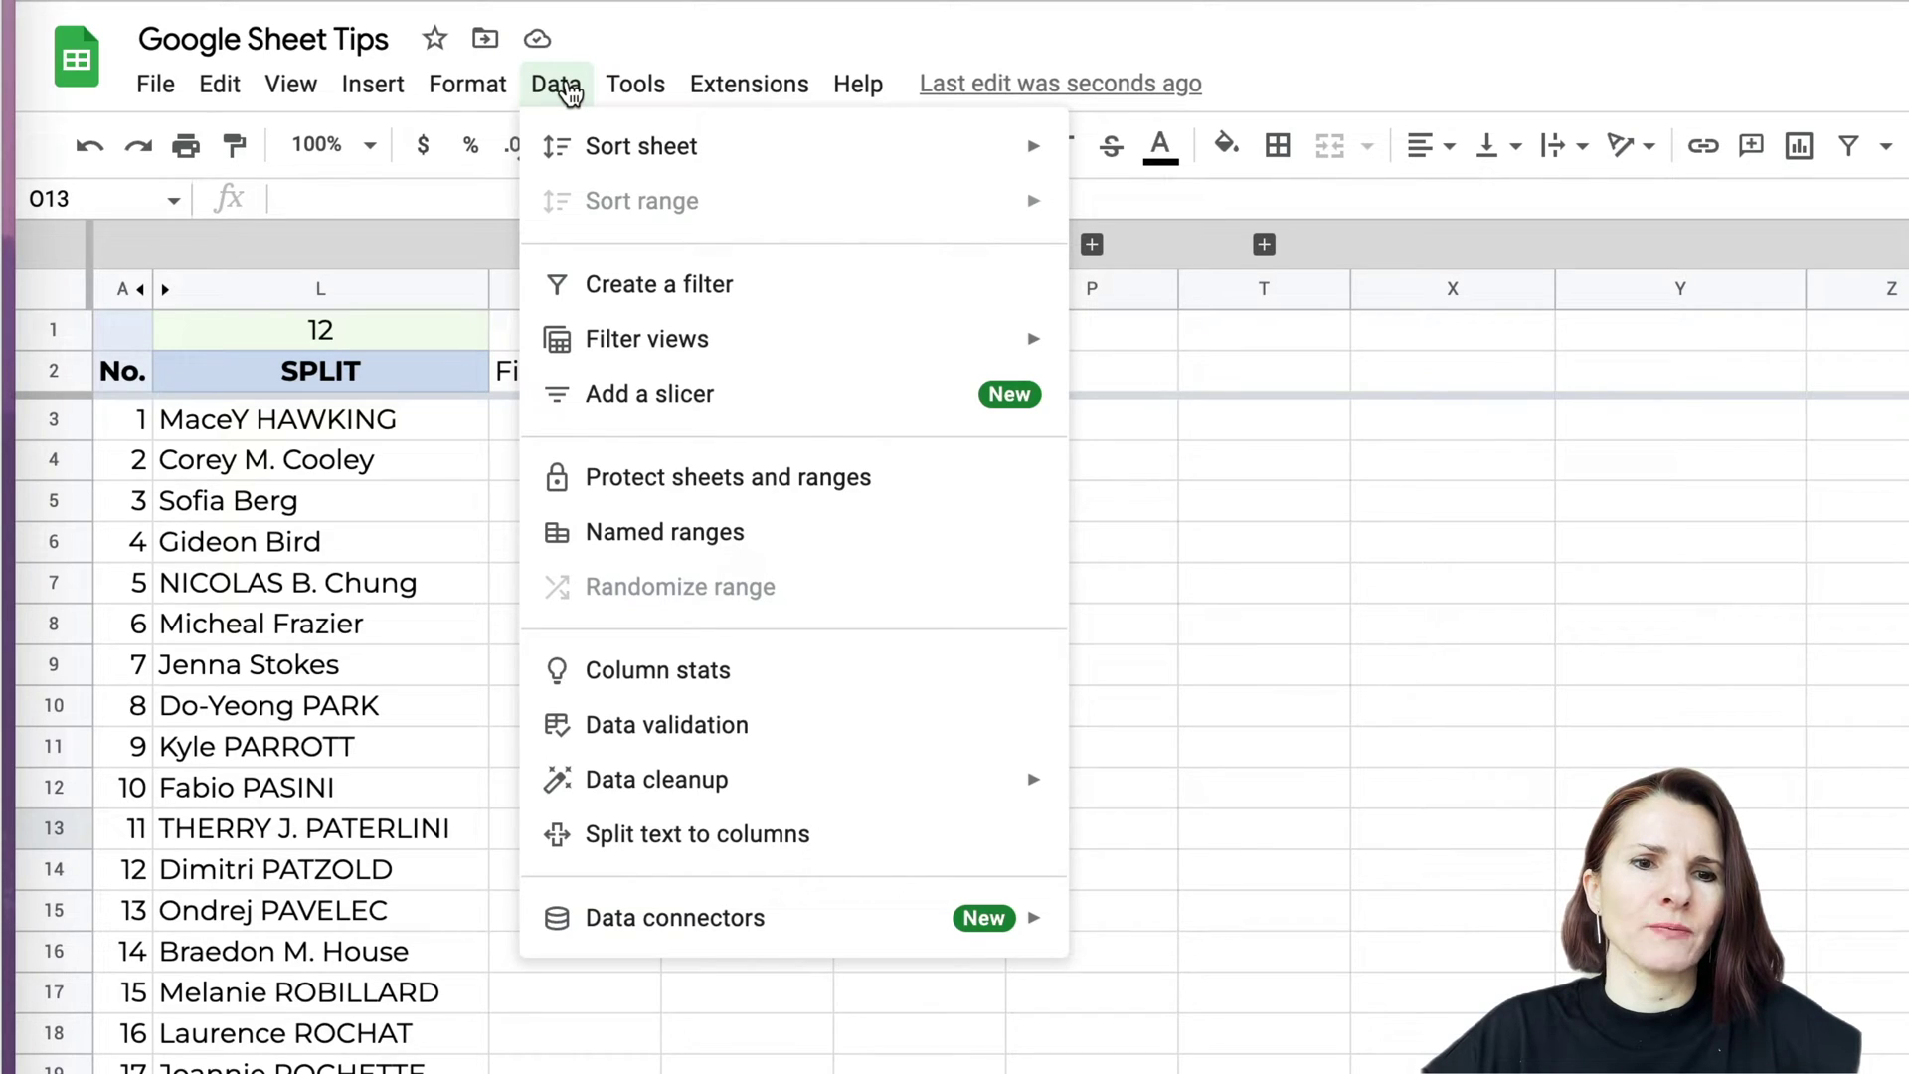
pyautogui.click(568, 86)
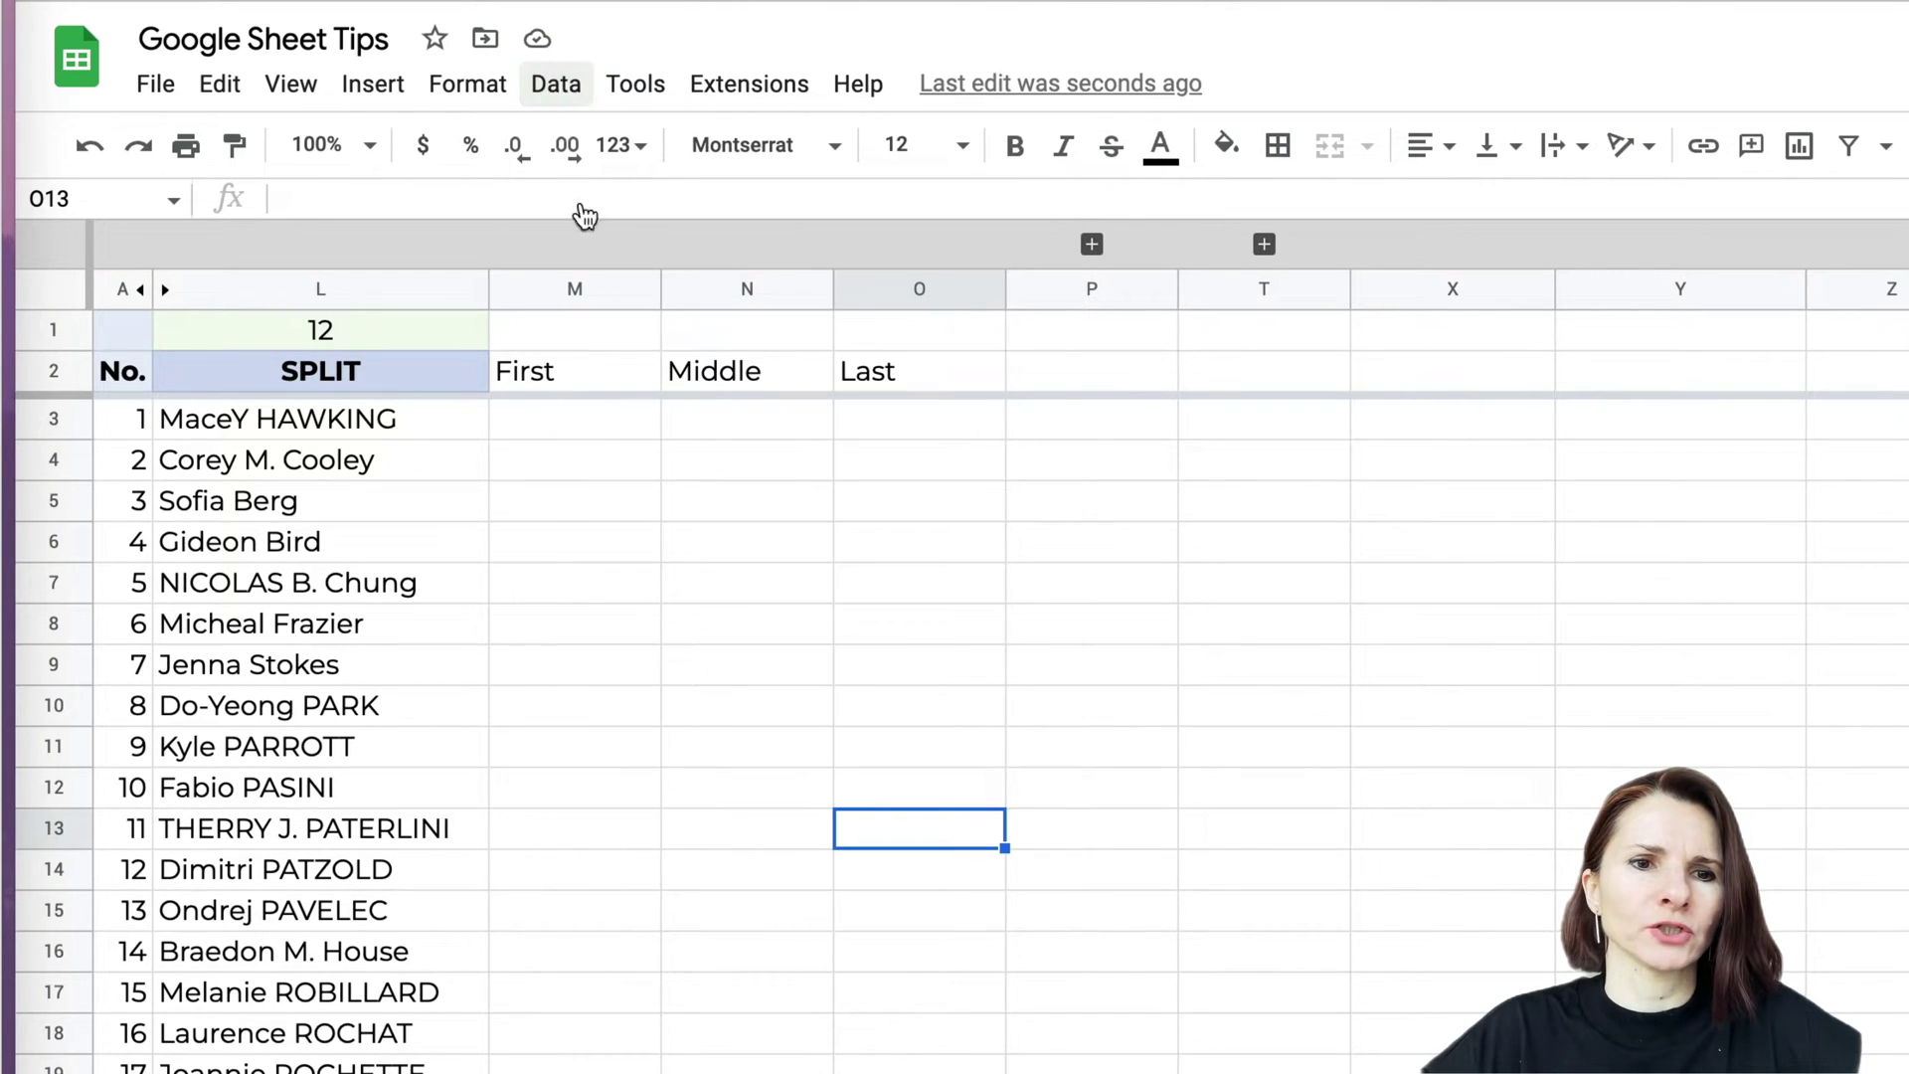
pyautogui.click(593, 432)
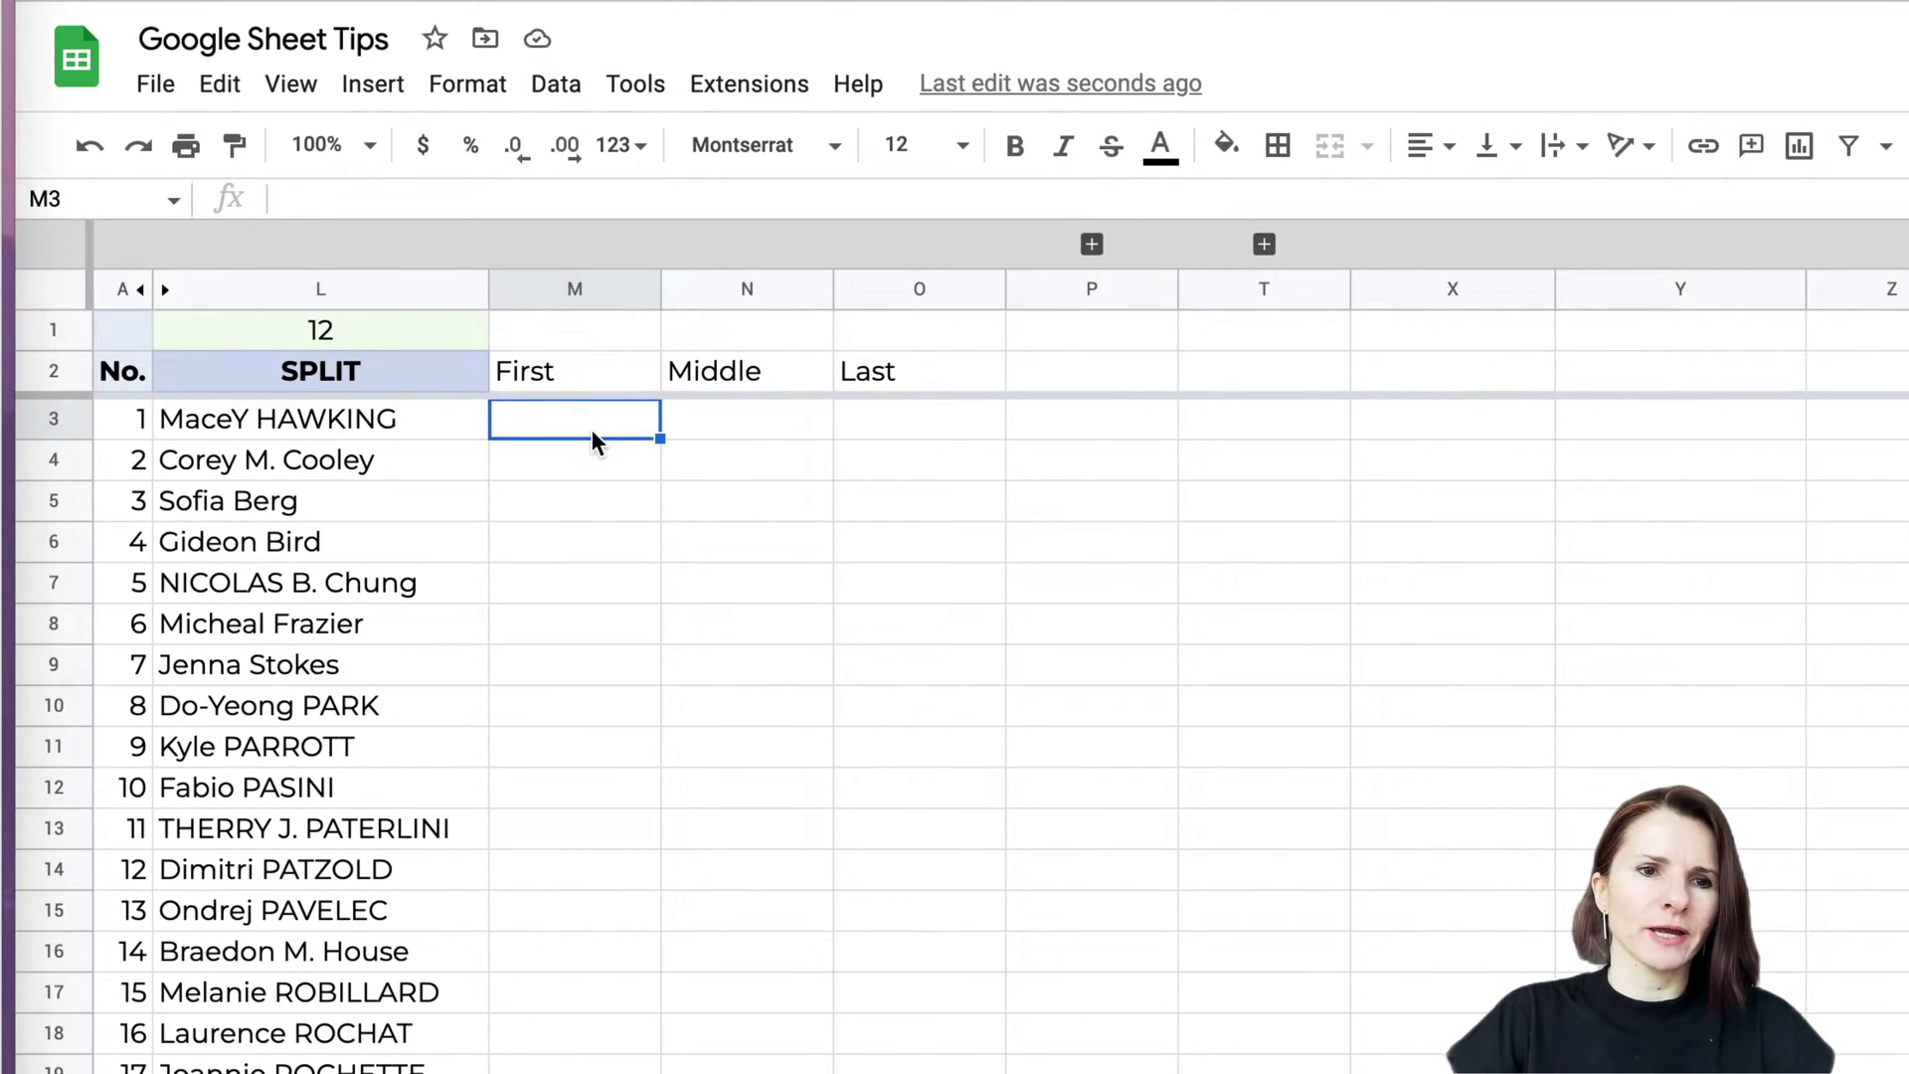
pyautogui.scroll(-1, 348, 944)
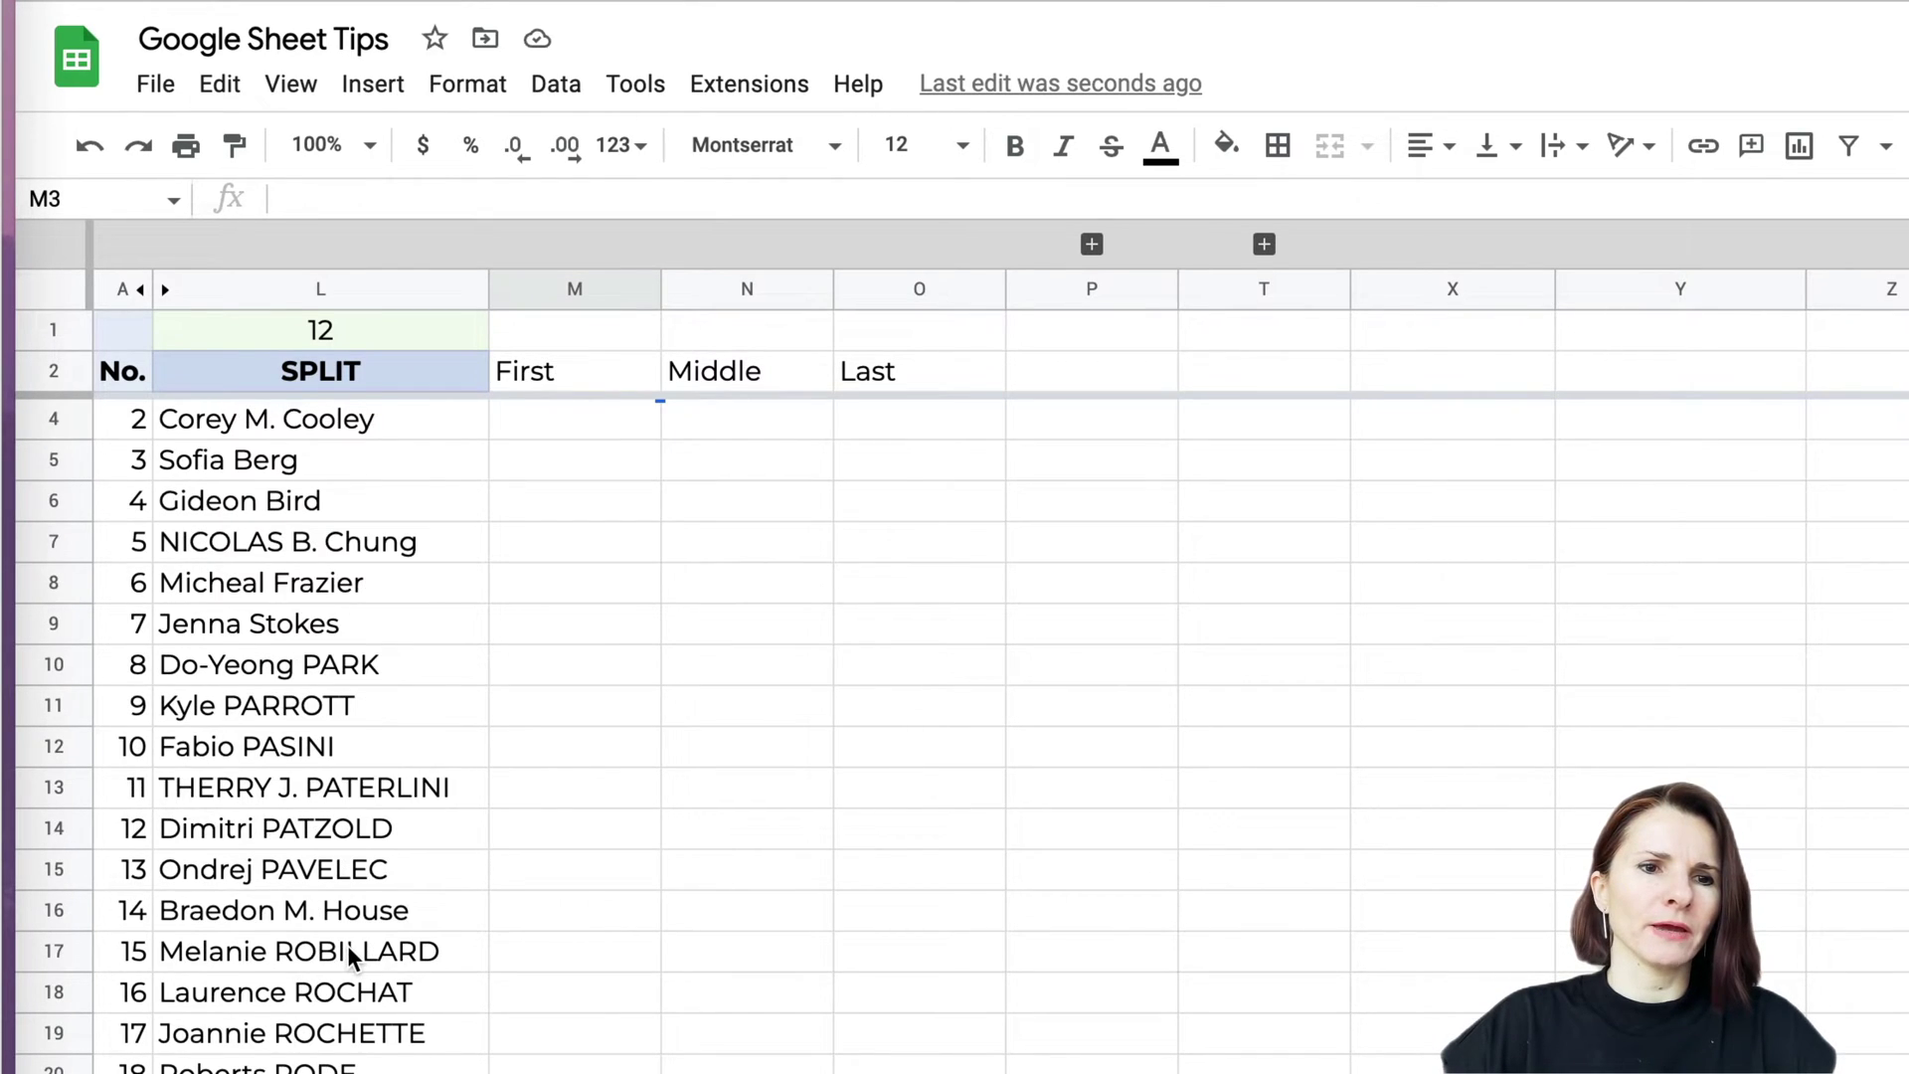
pyautogui.scroll(1, 348, 944)
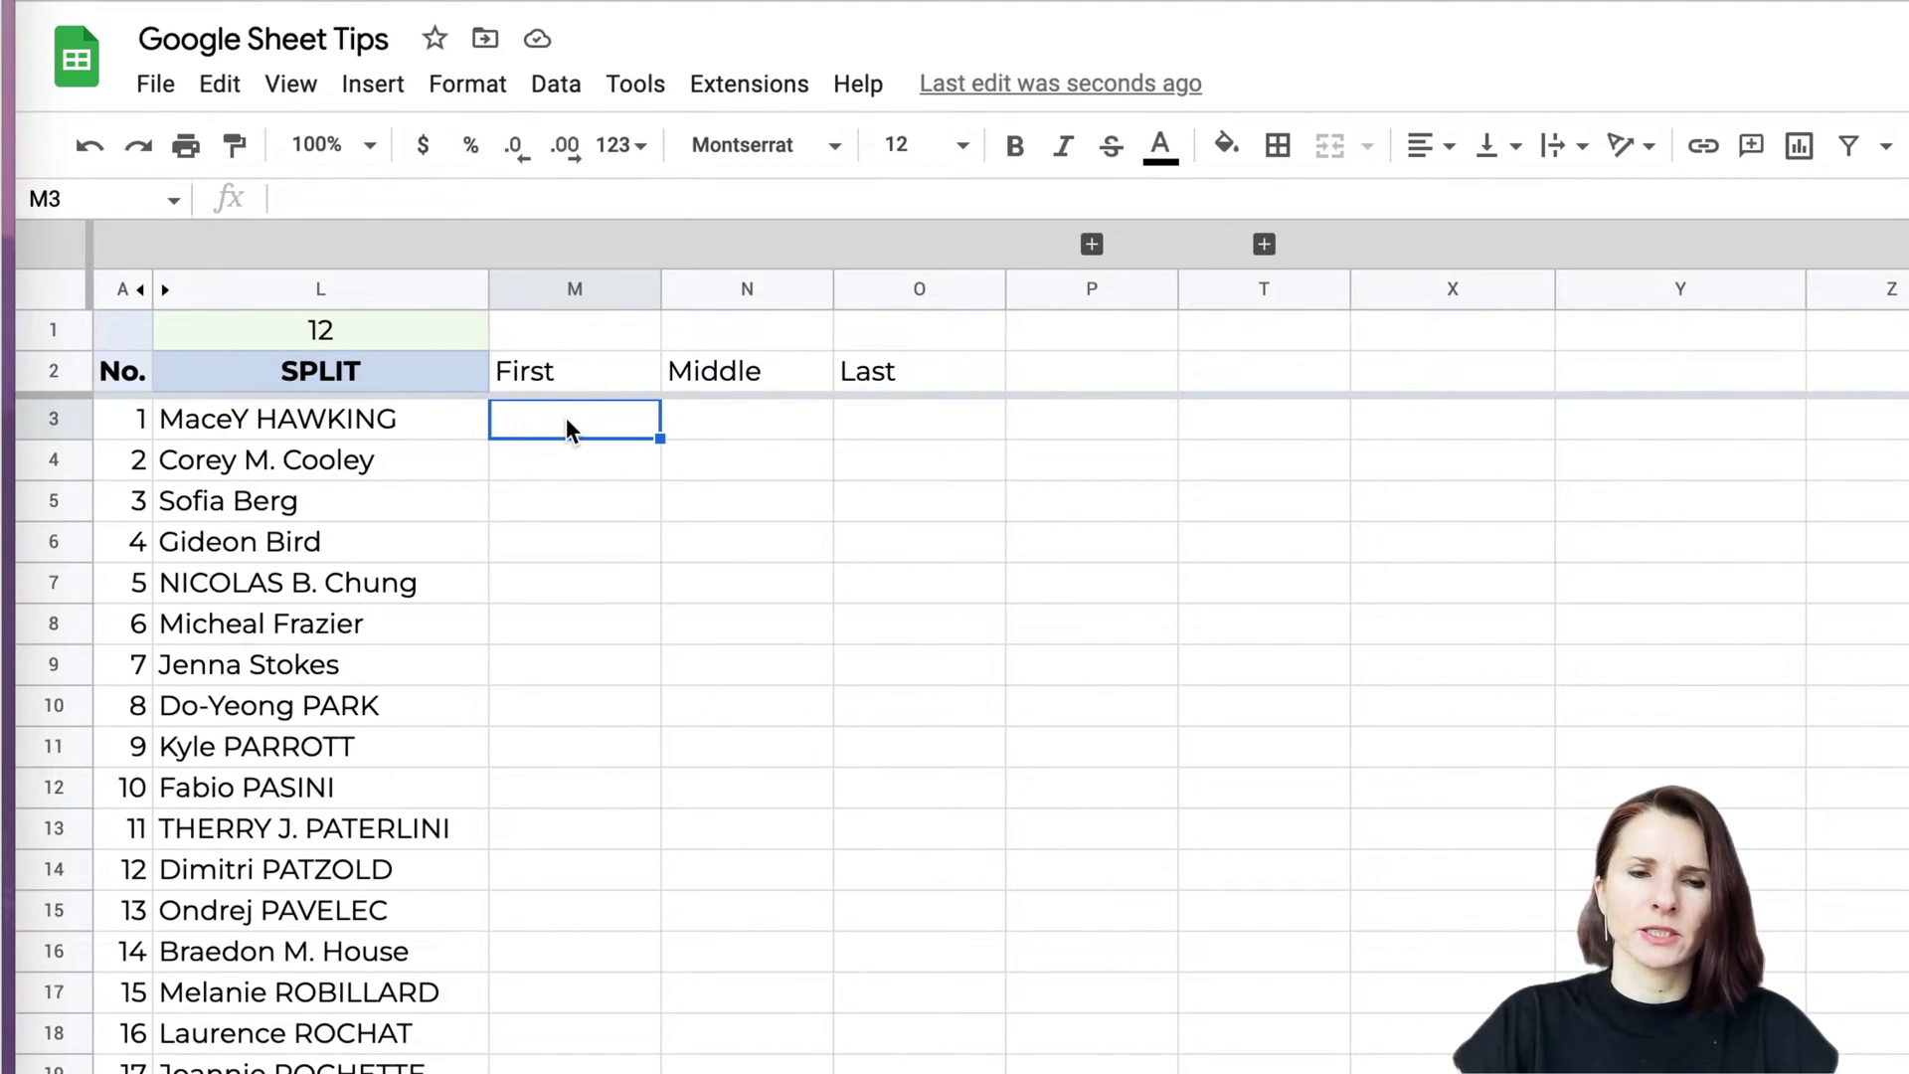
pyautogui.write('=split(')
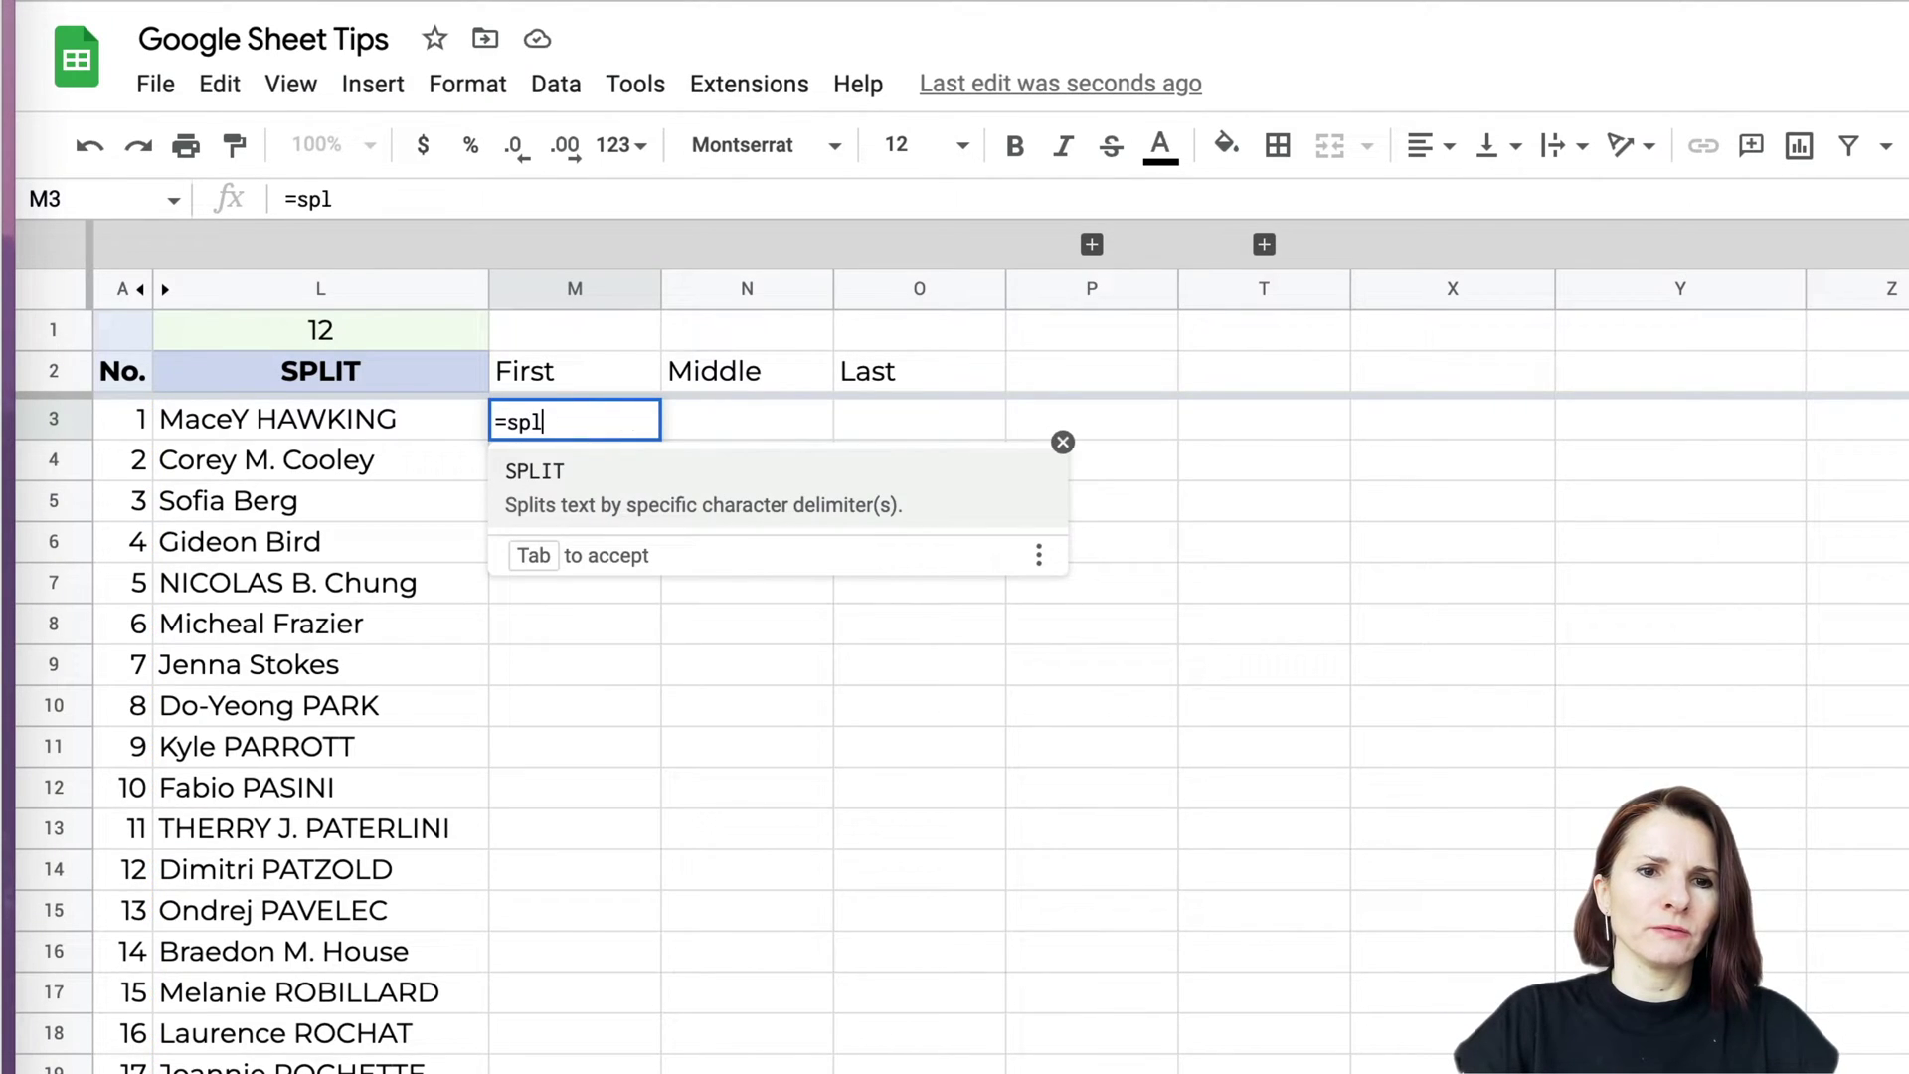
pyautogui.click(320, 419)
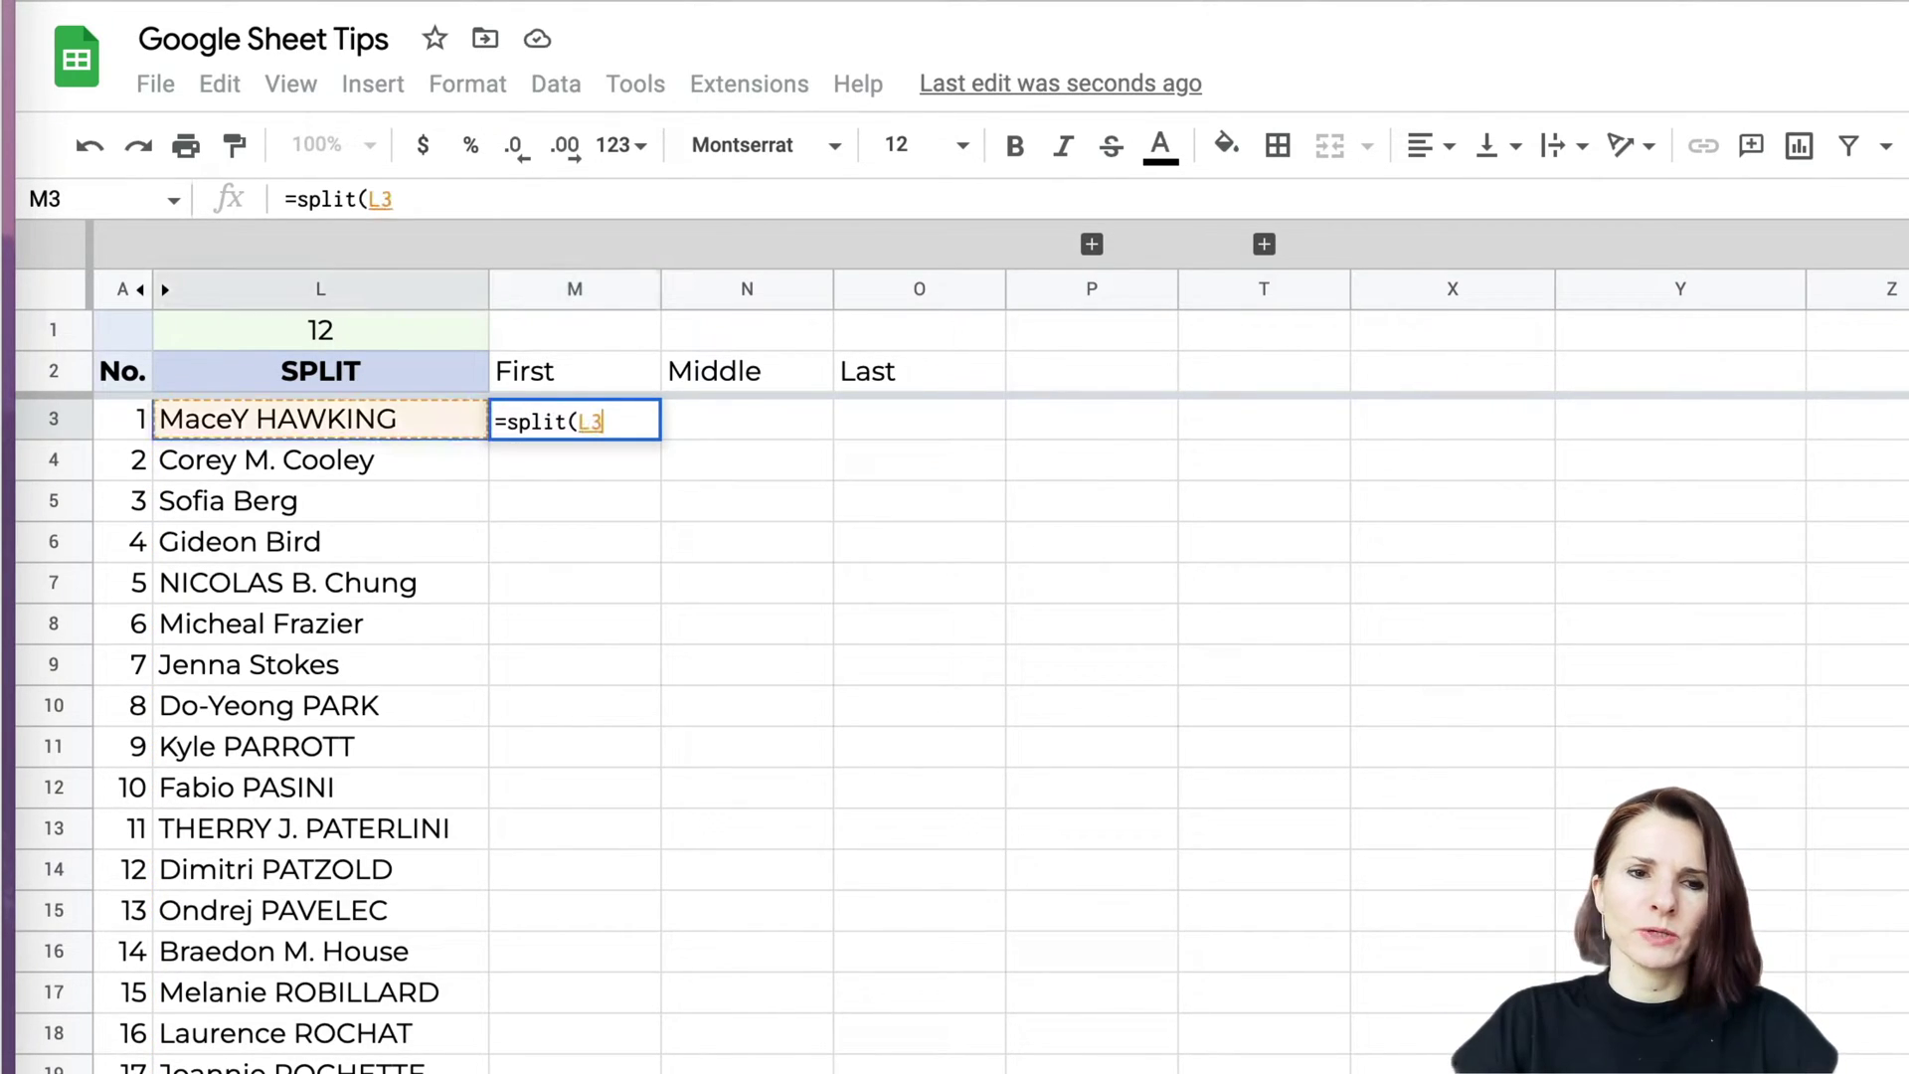
pyautogui.write(', ')
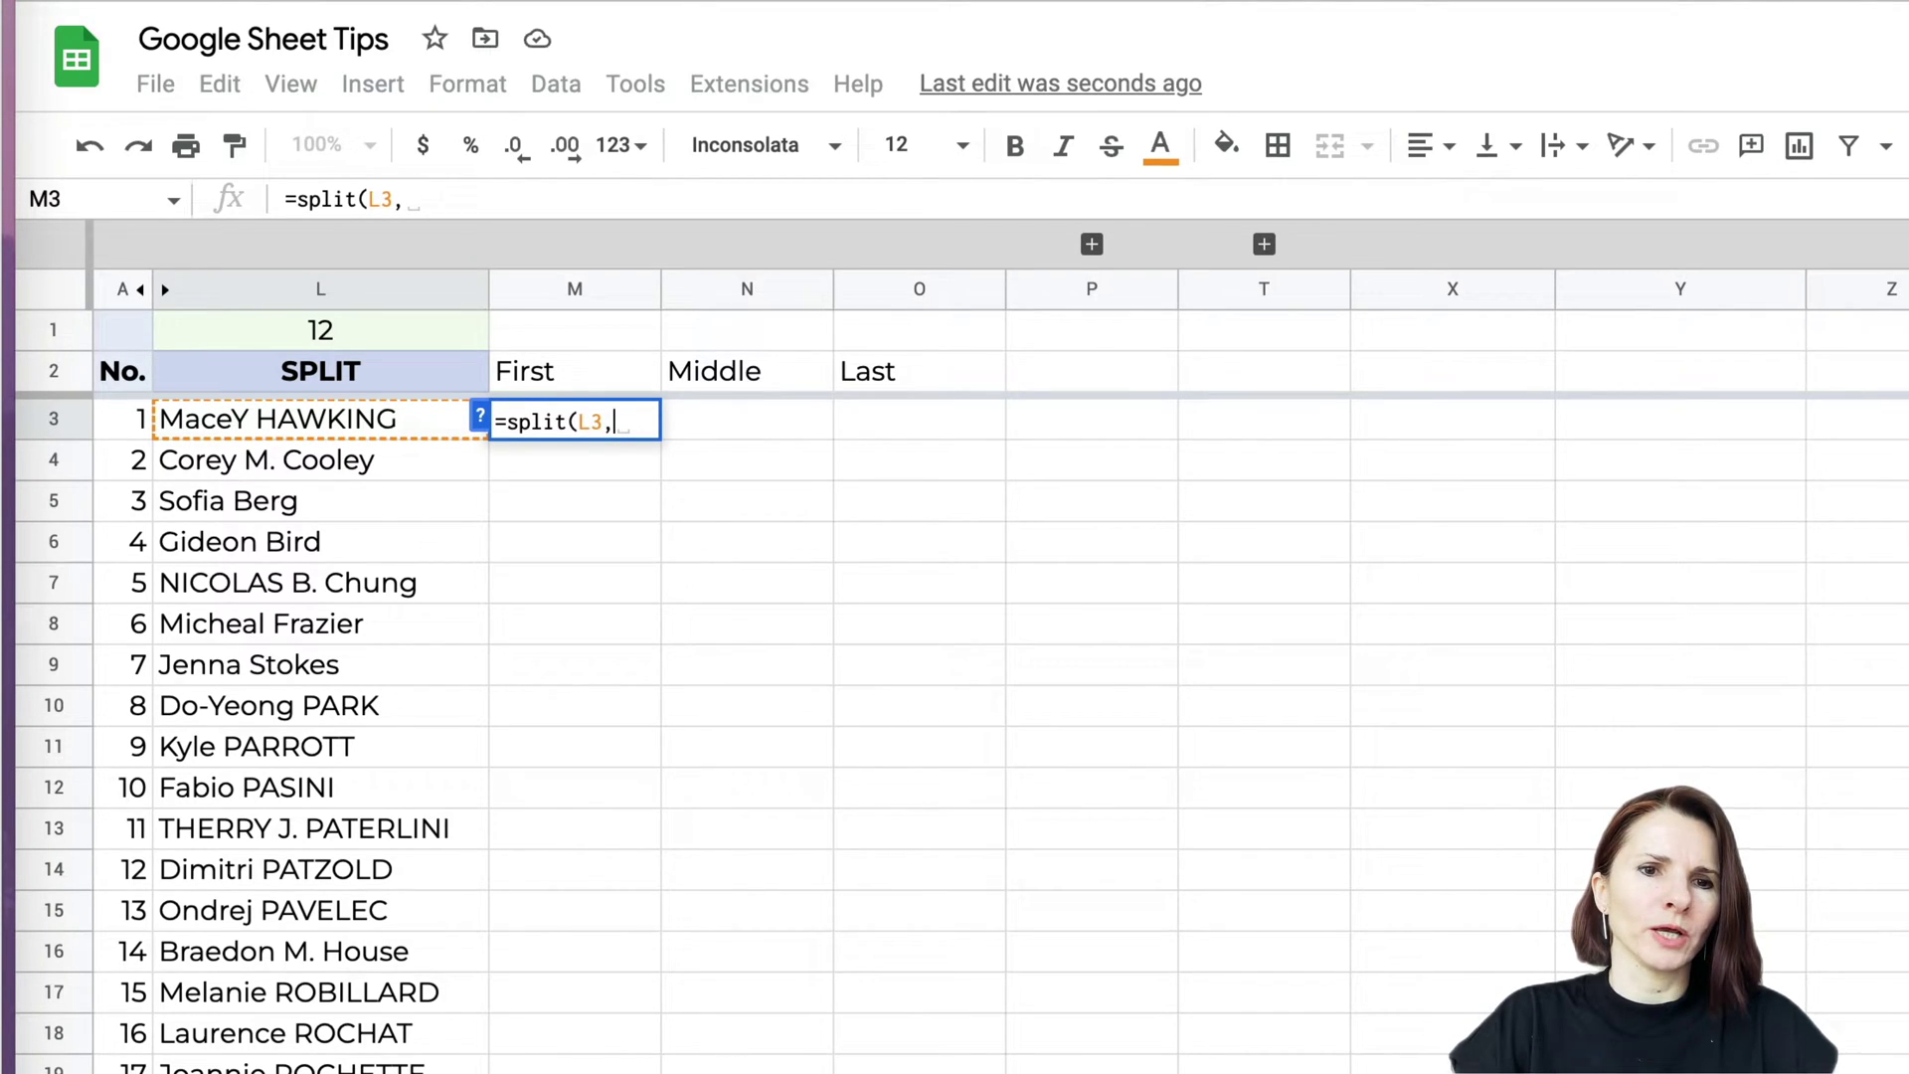
pyautogui.write('"')
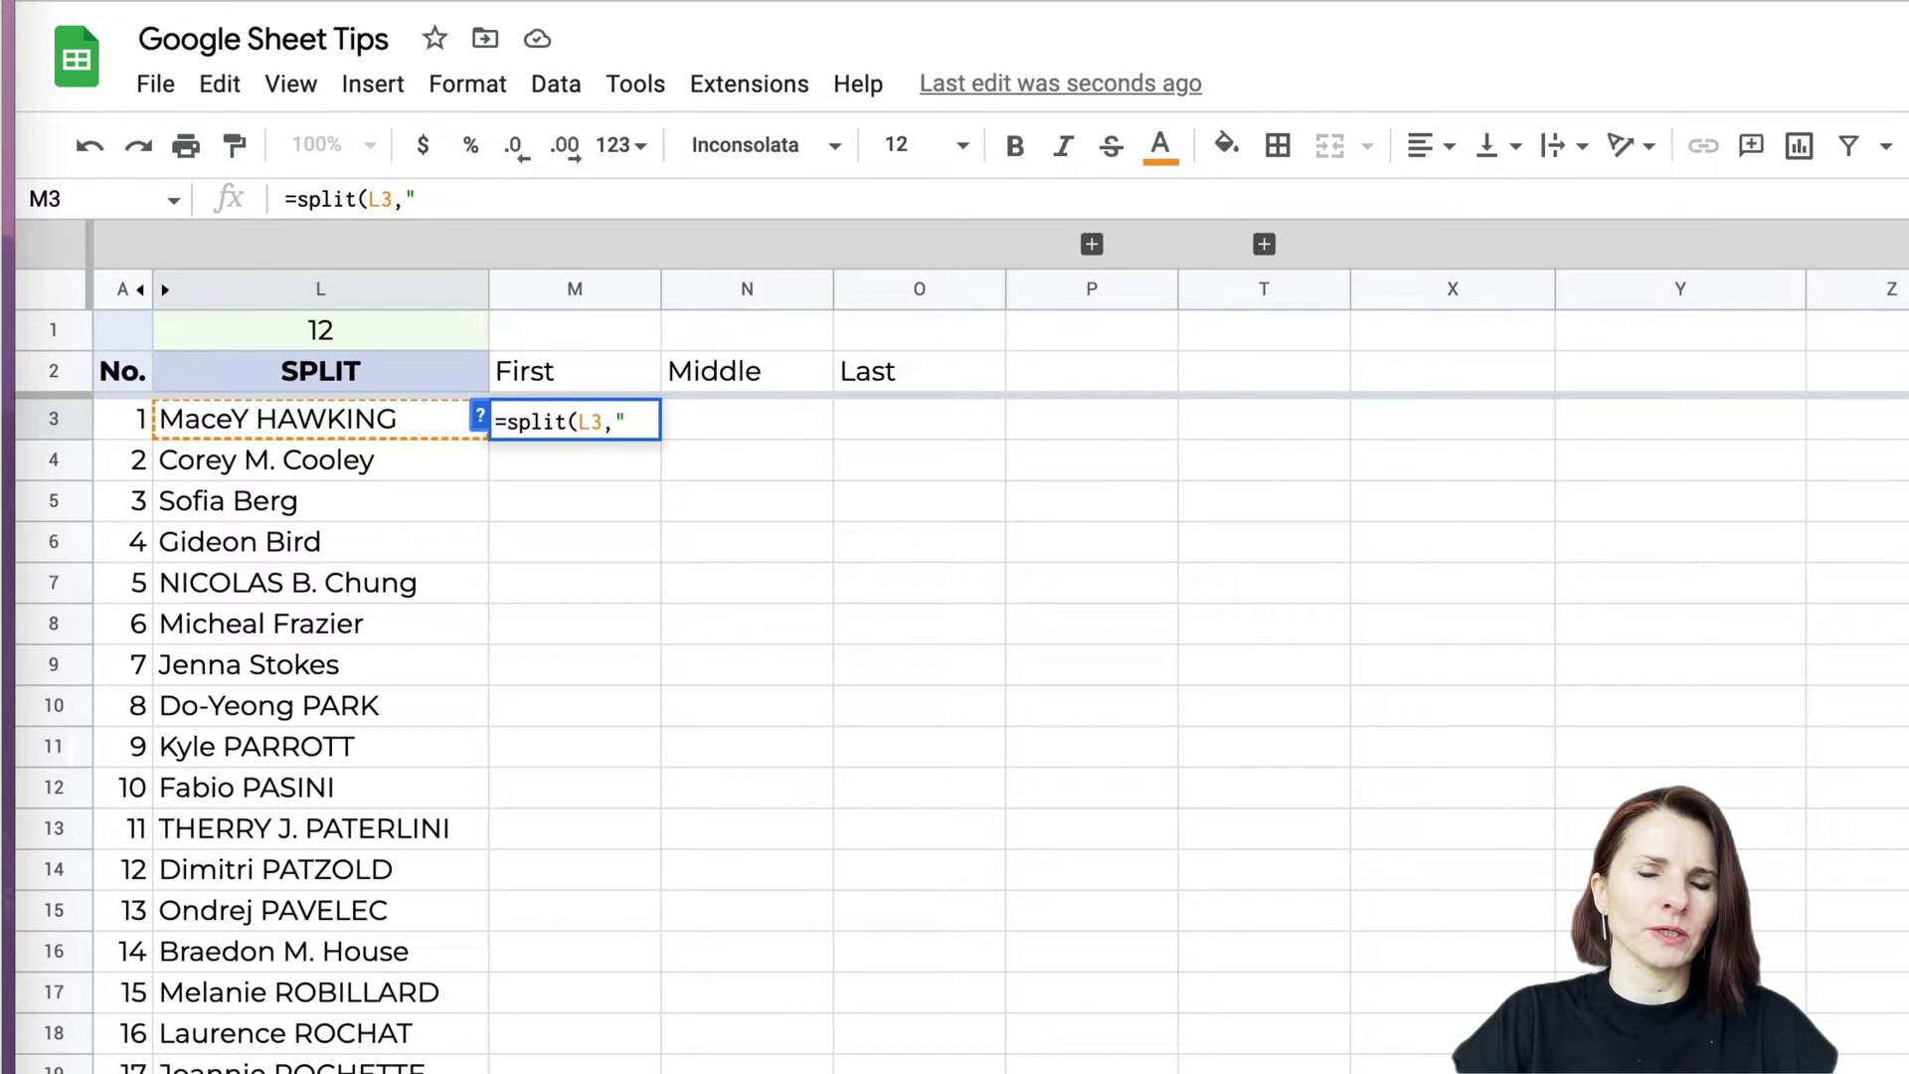
pyautogui.write(' ")')
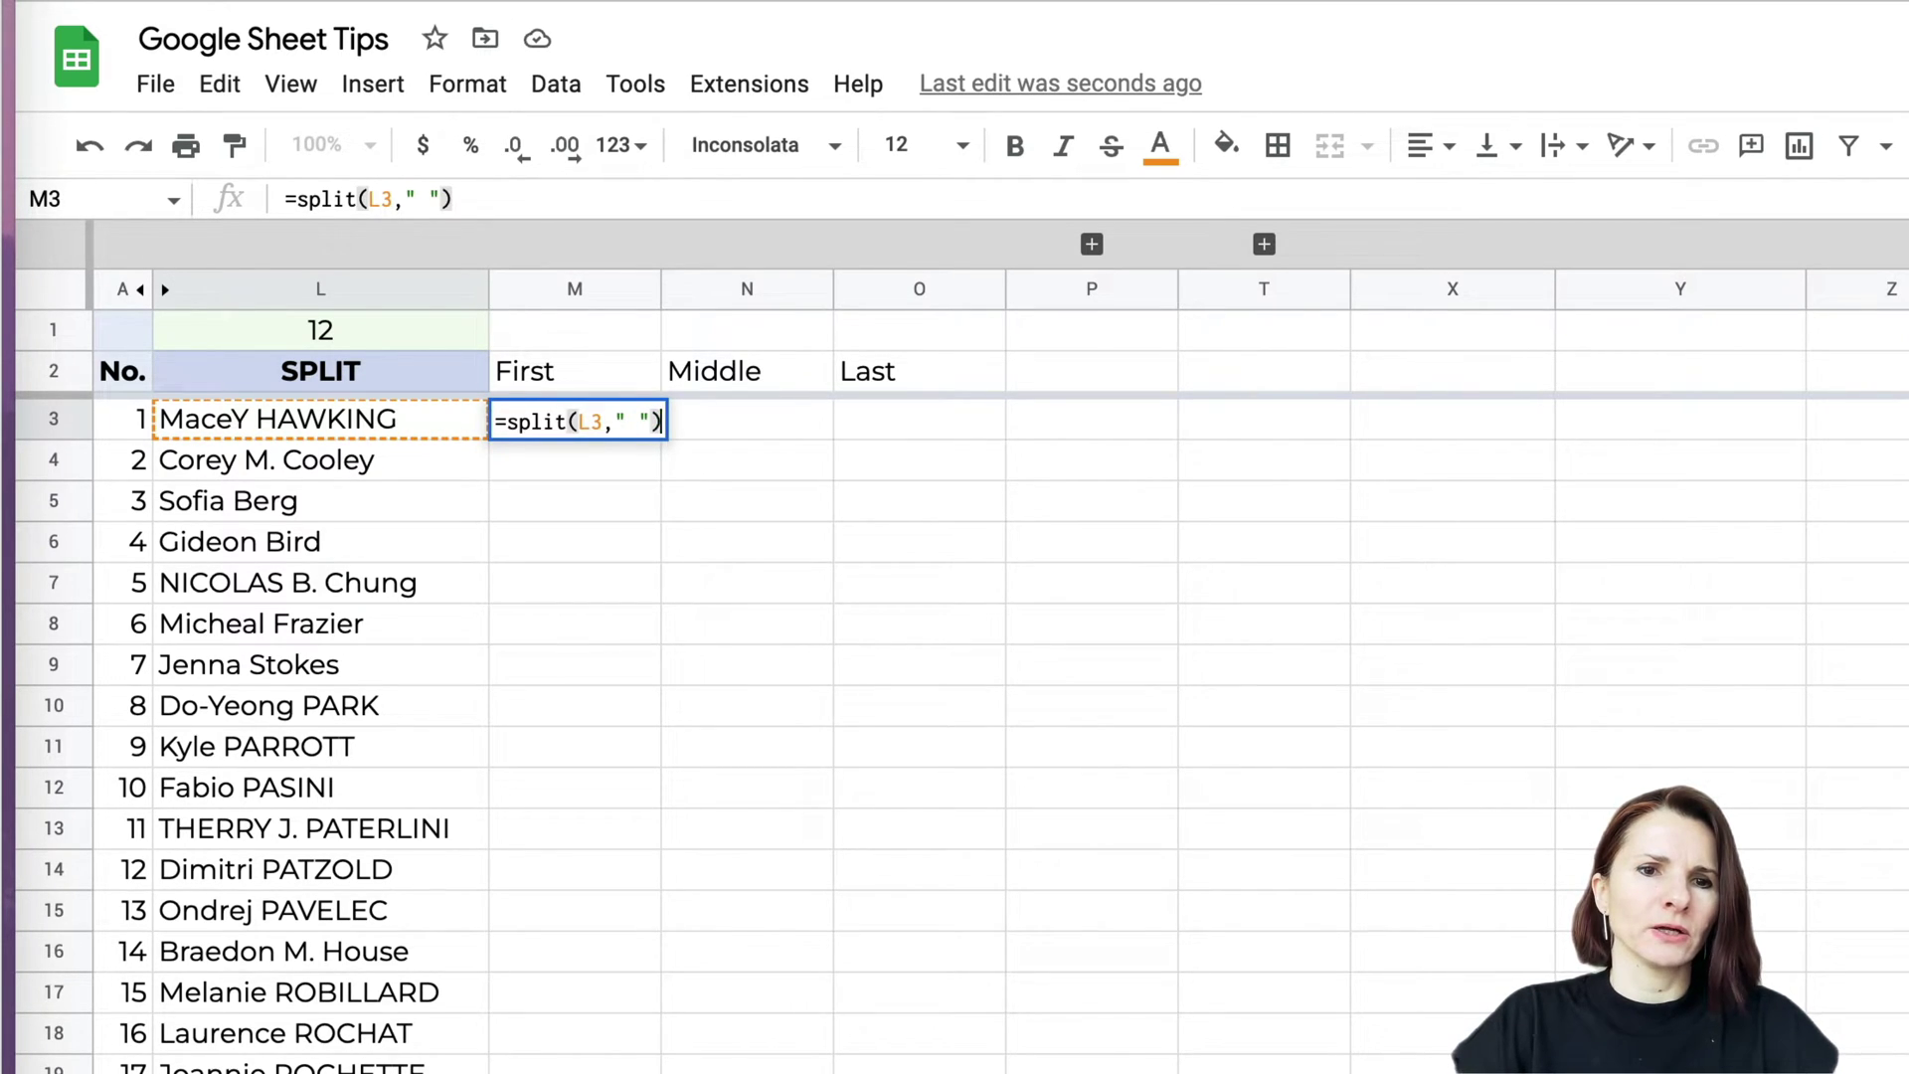
pyautogui.press('Return')
pyautogui.click(651, 432)
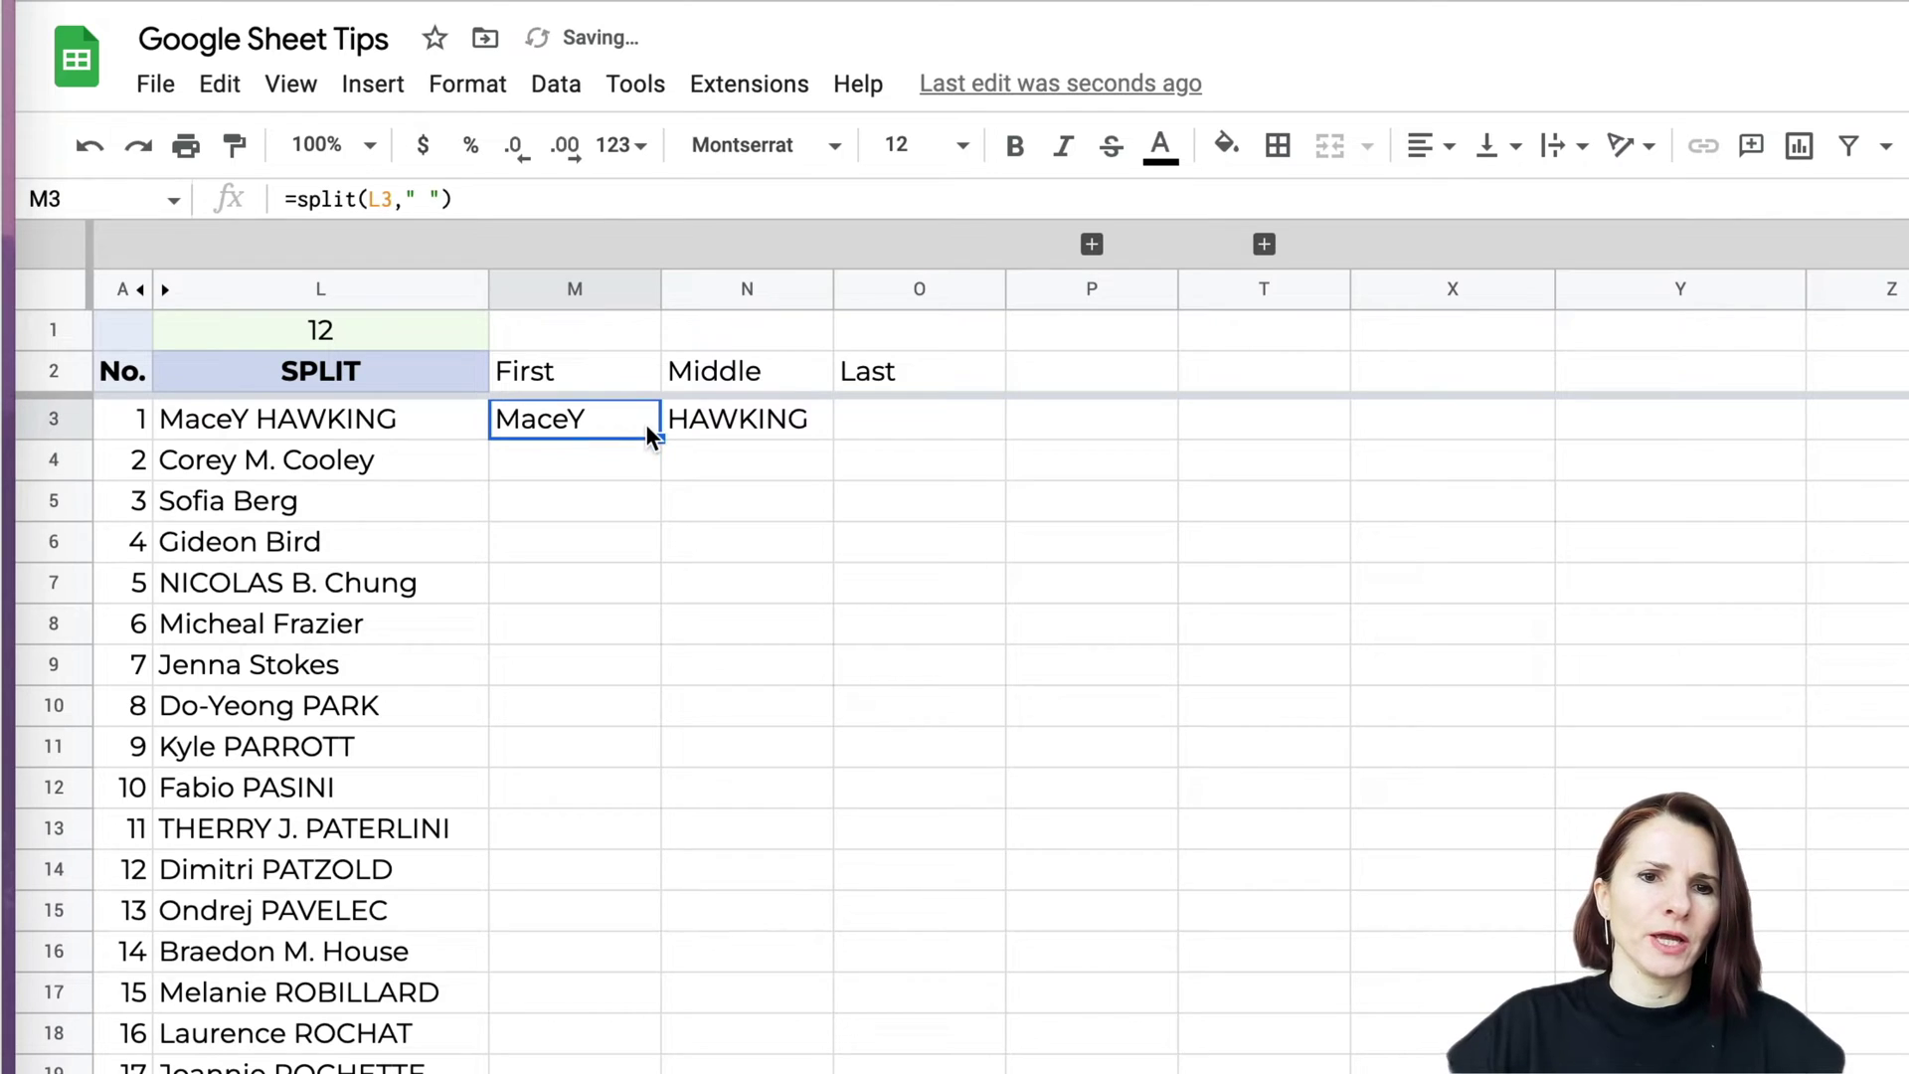
# Fill the M3 split formula down to M34 and review the results in rows 4 and 5.
pyautogui.moveTo(661, 439); pyautogui.dragTo(597, 1069)
pyautogui.scroll(5, 497, 736)
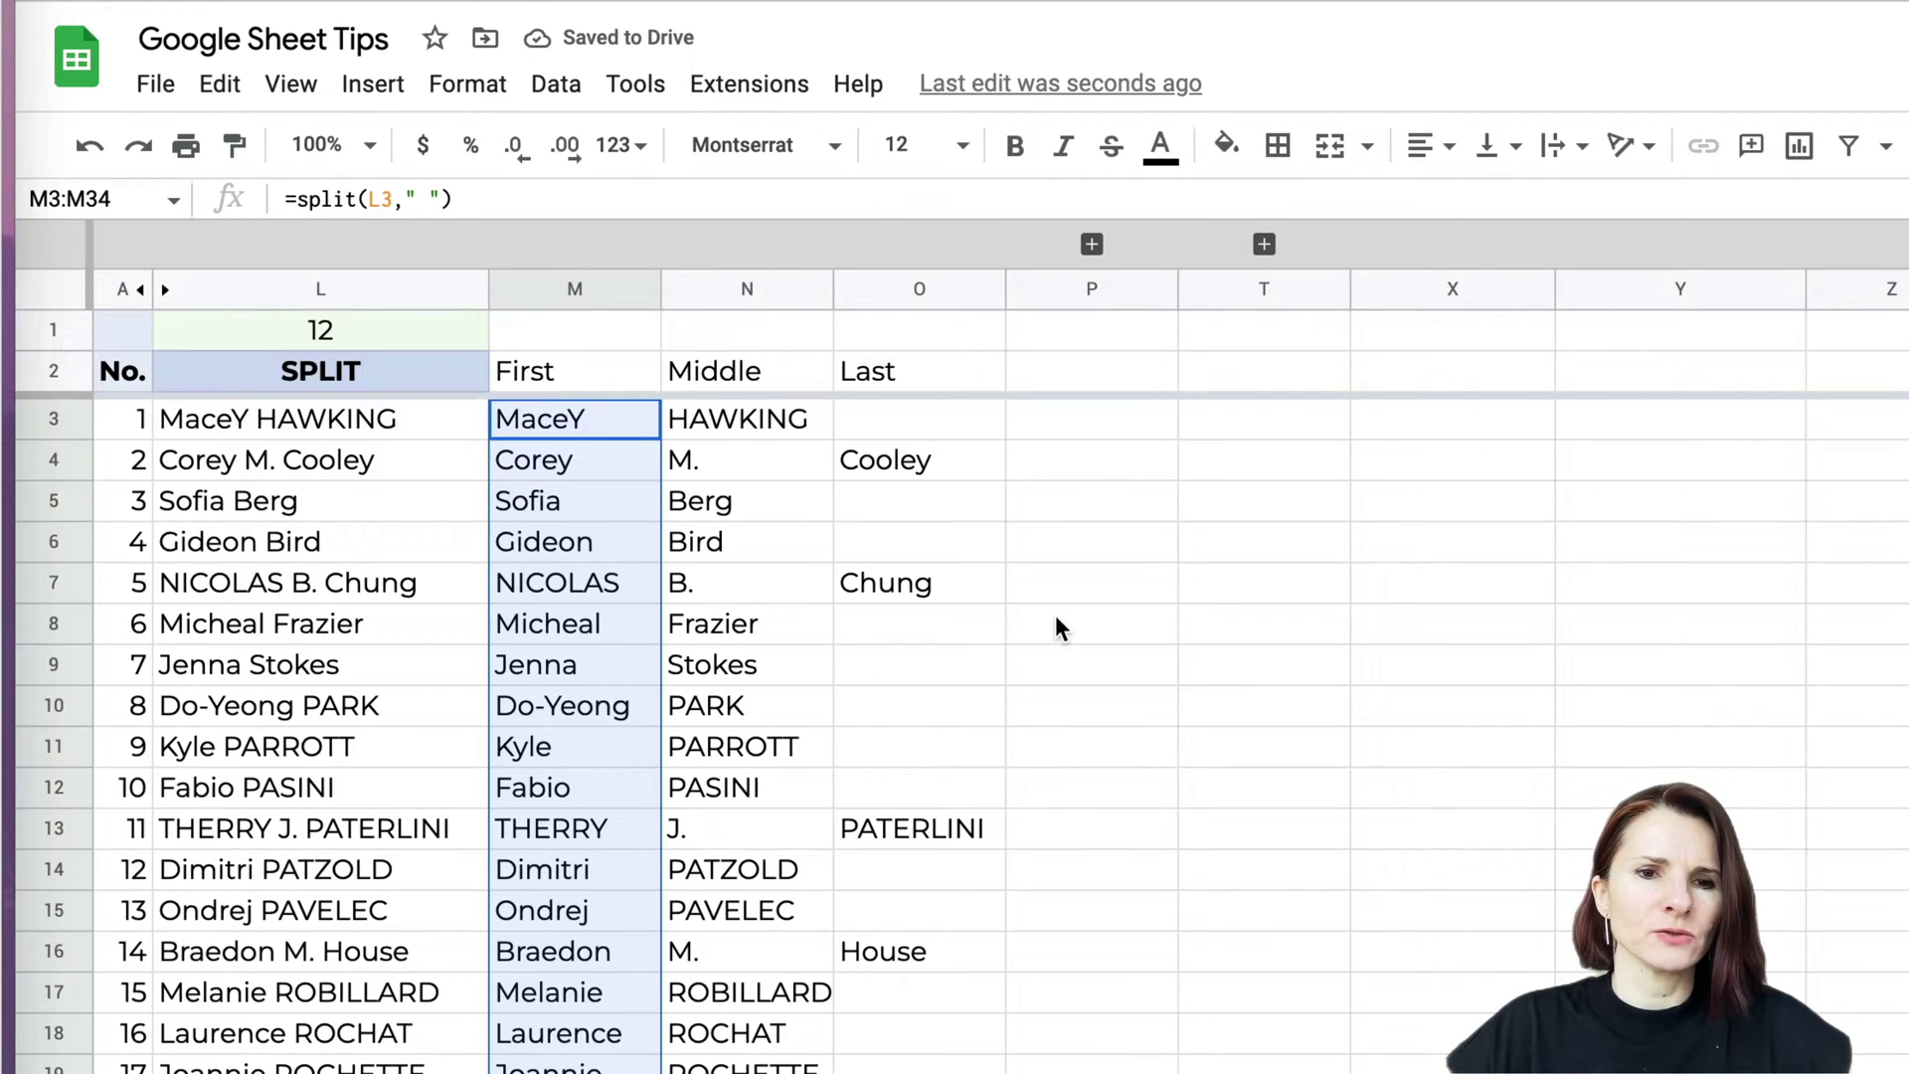
pyautogui.click(616, 497)
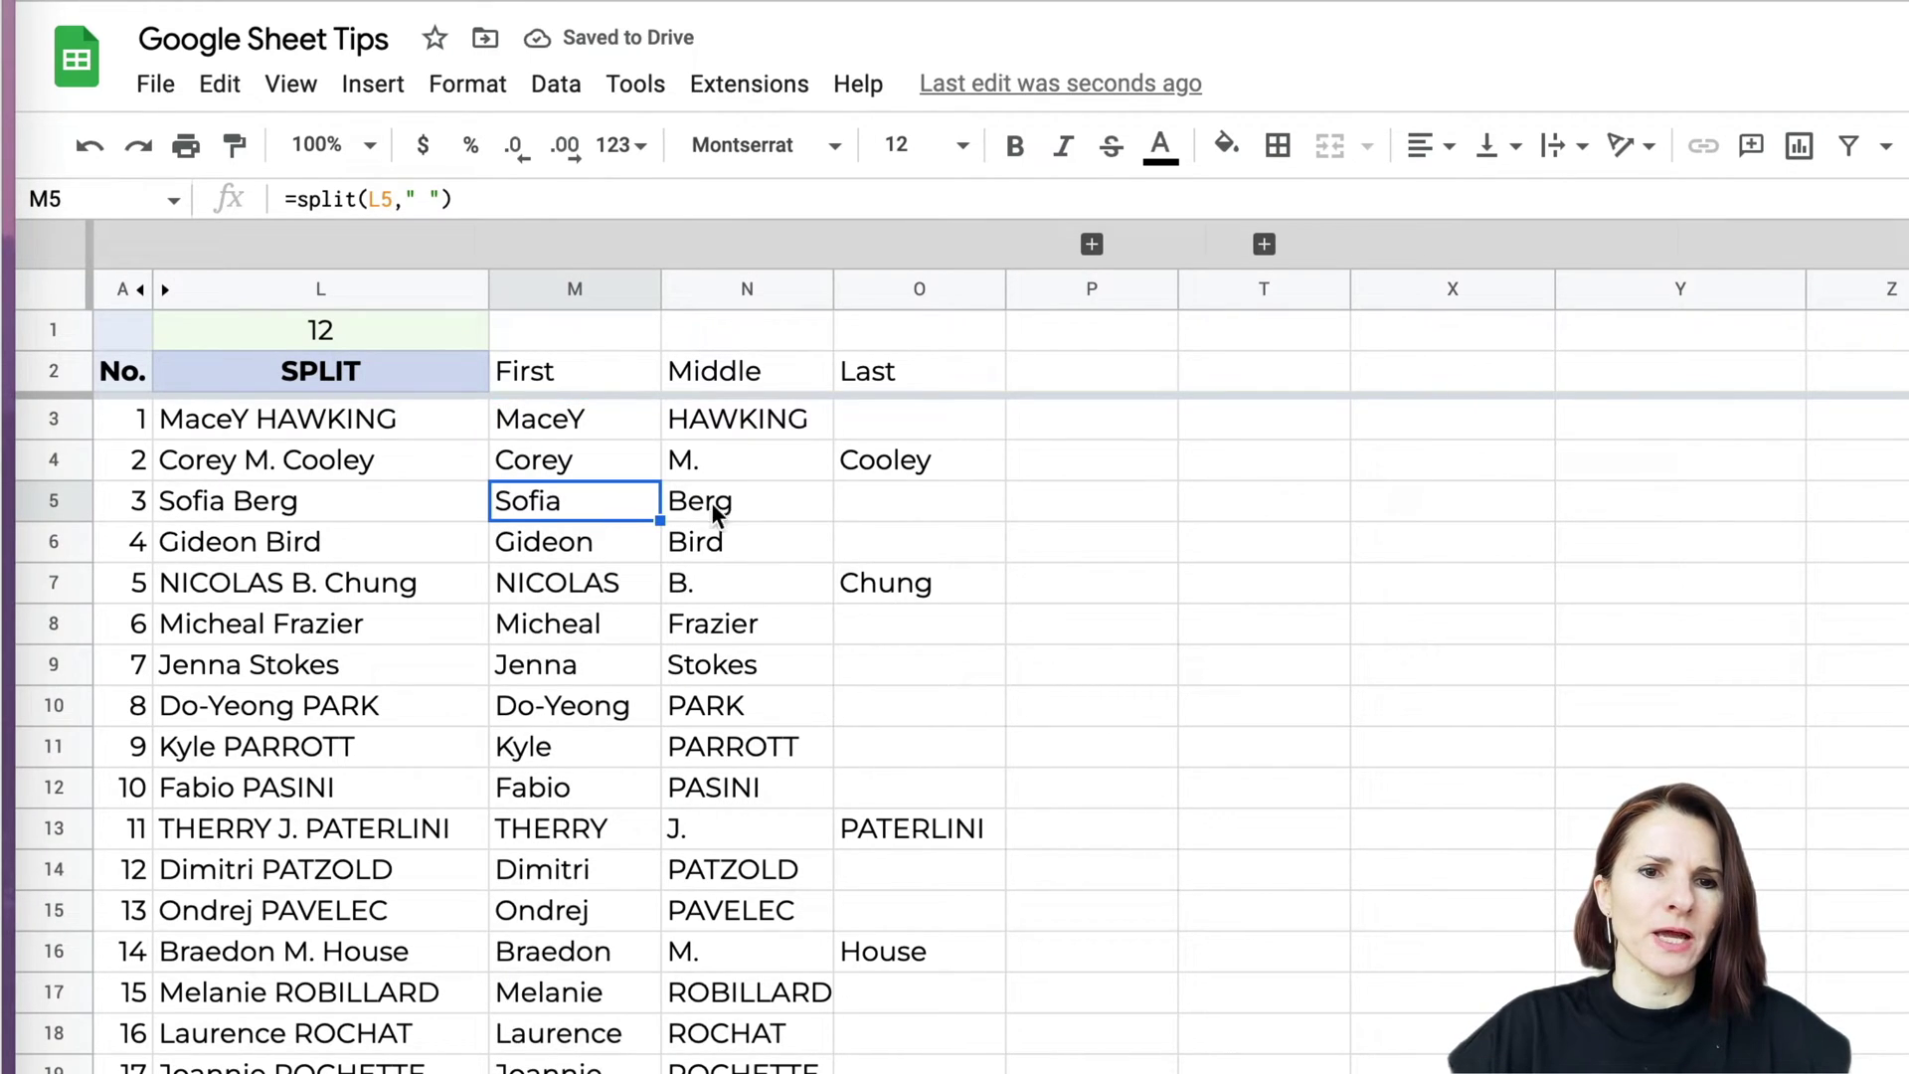
pyautogui.click(589, 472)
pyautogui.moveTo(619, 459); pyautogui.dragTo(874, 471)
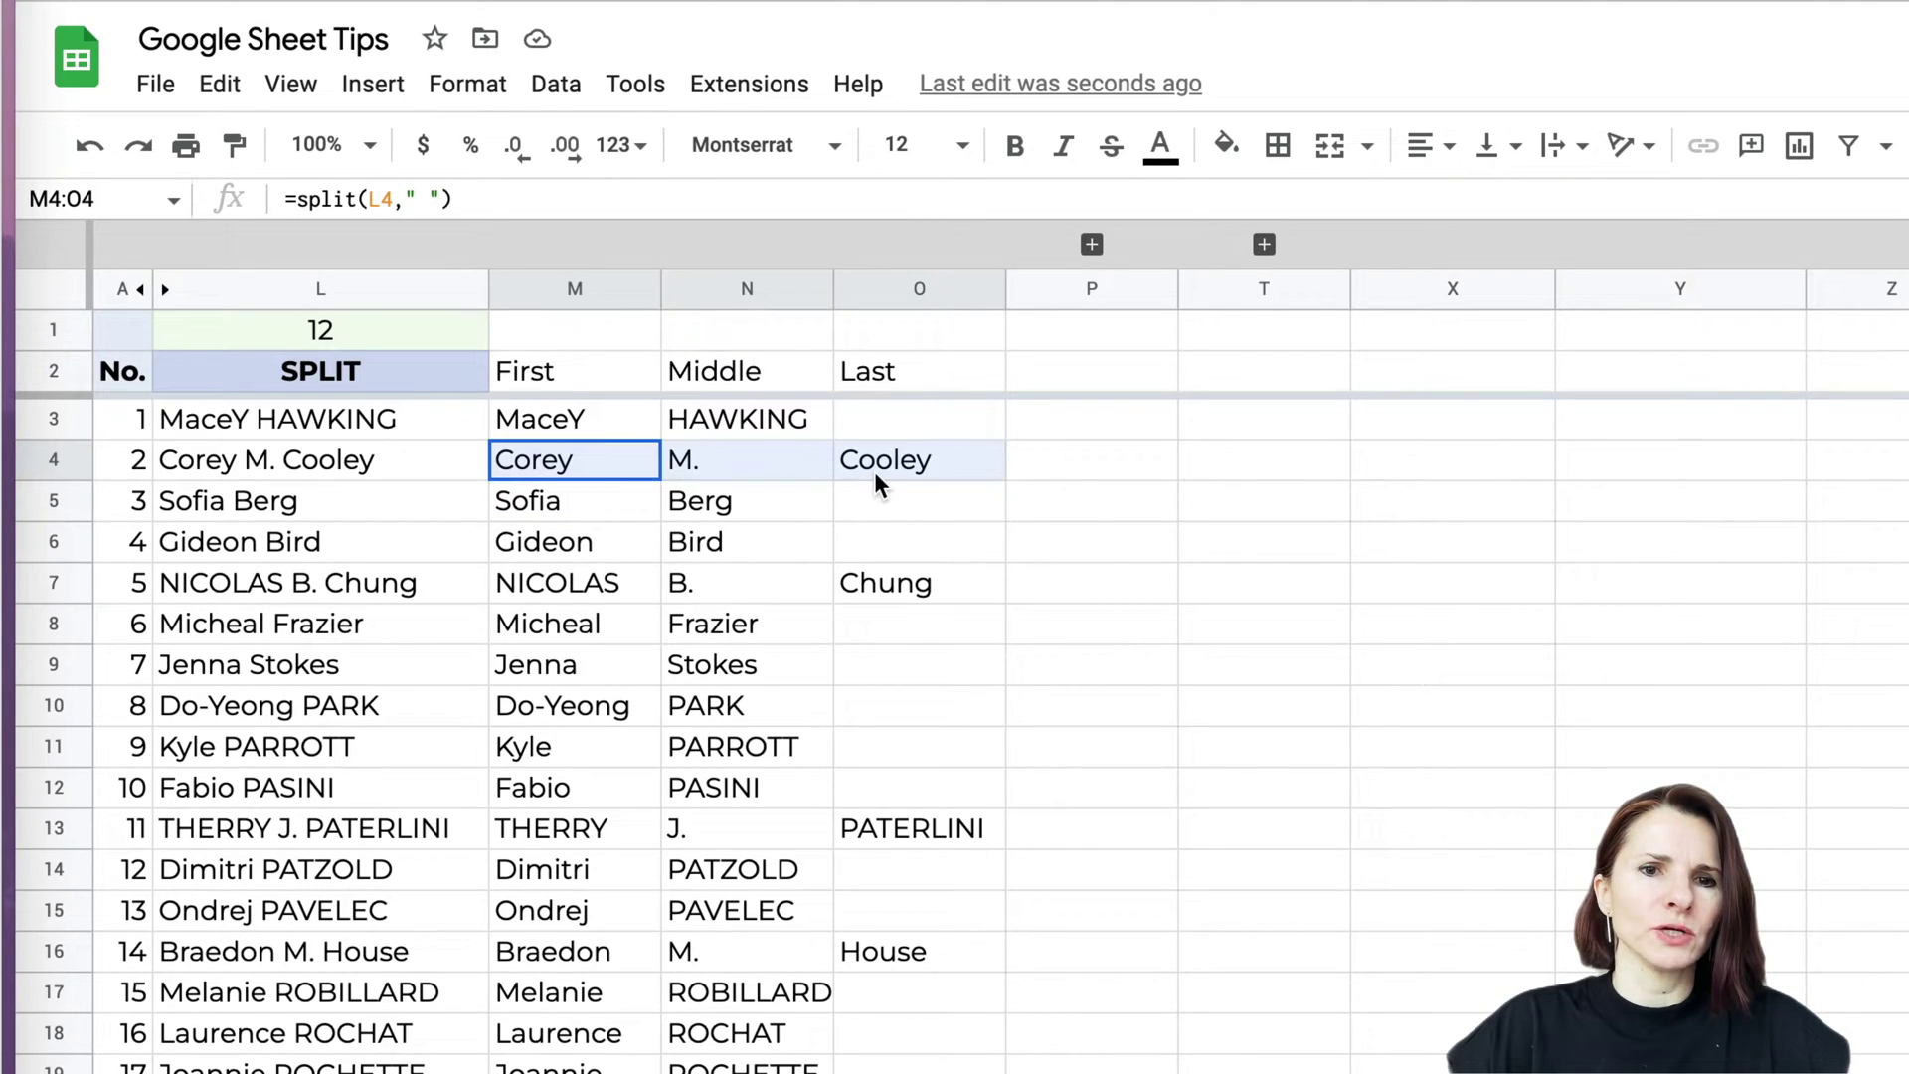
pyautogui.moveTo(581, 511); pyautogui.dragTo(712, 511)
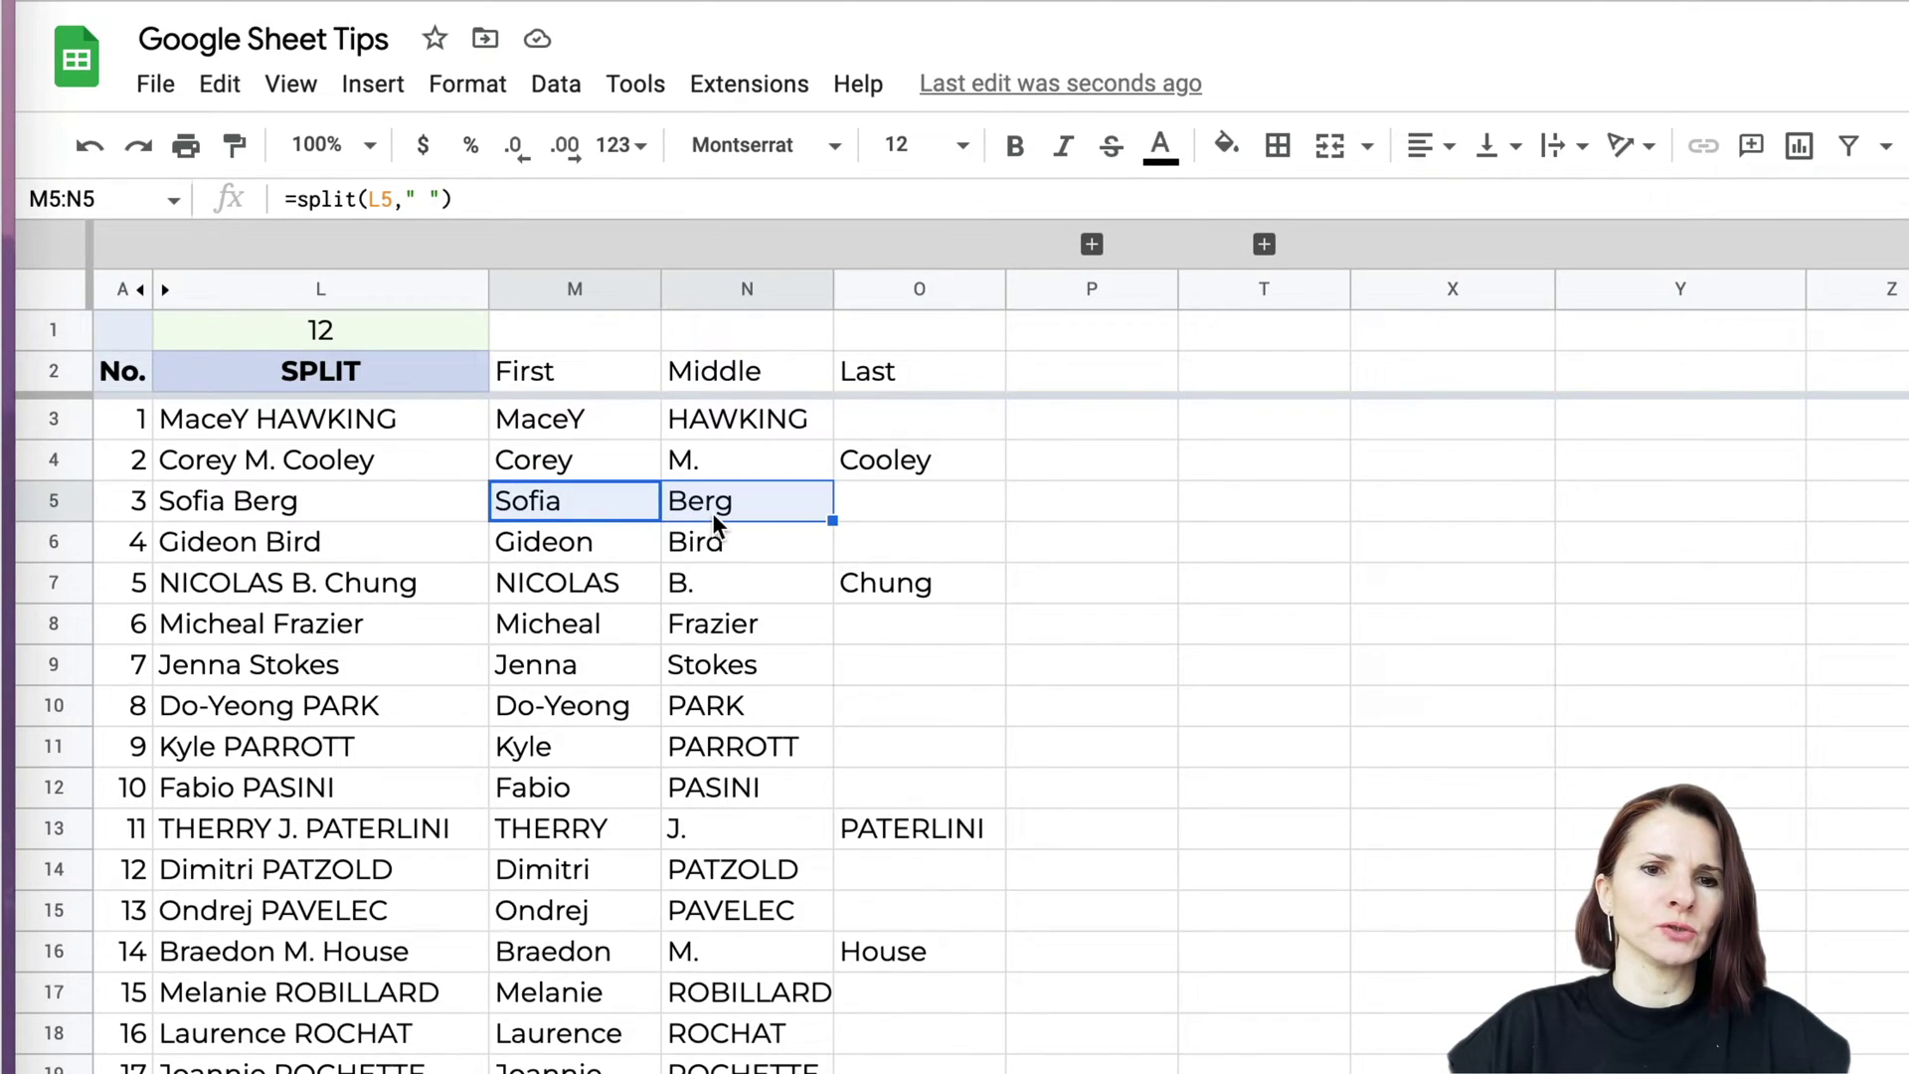
# Check the split results in N4, M14, N15, M18 and the middle-column cells N8:N12.
pyautogui.click(712, 457)
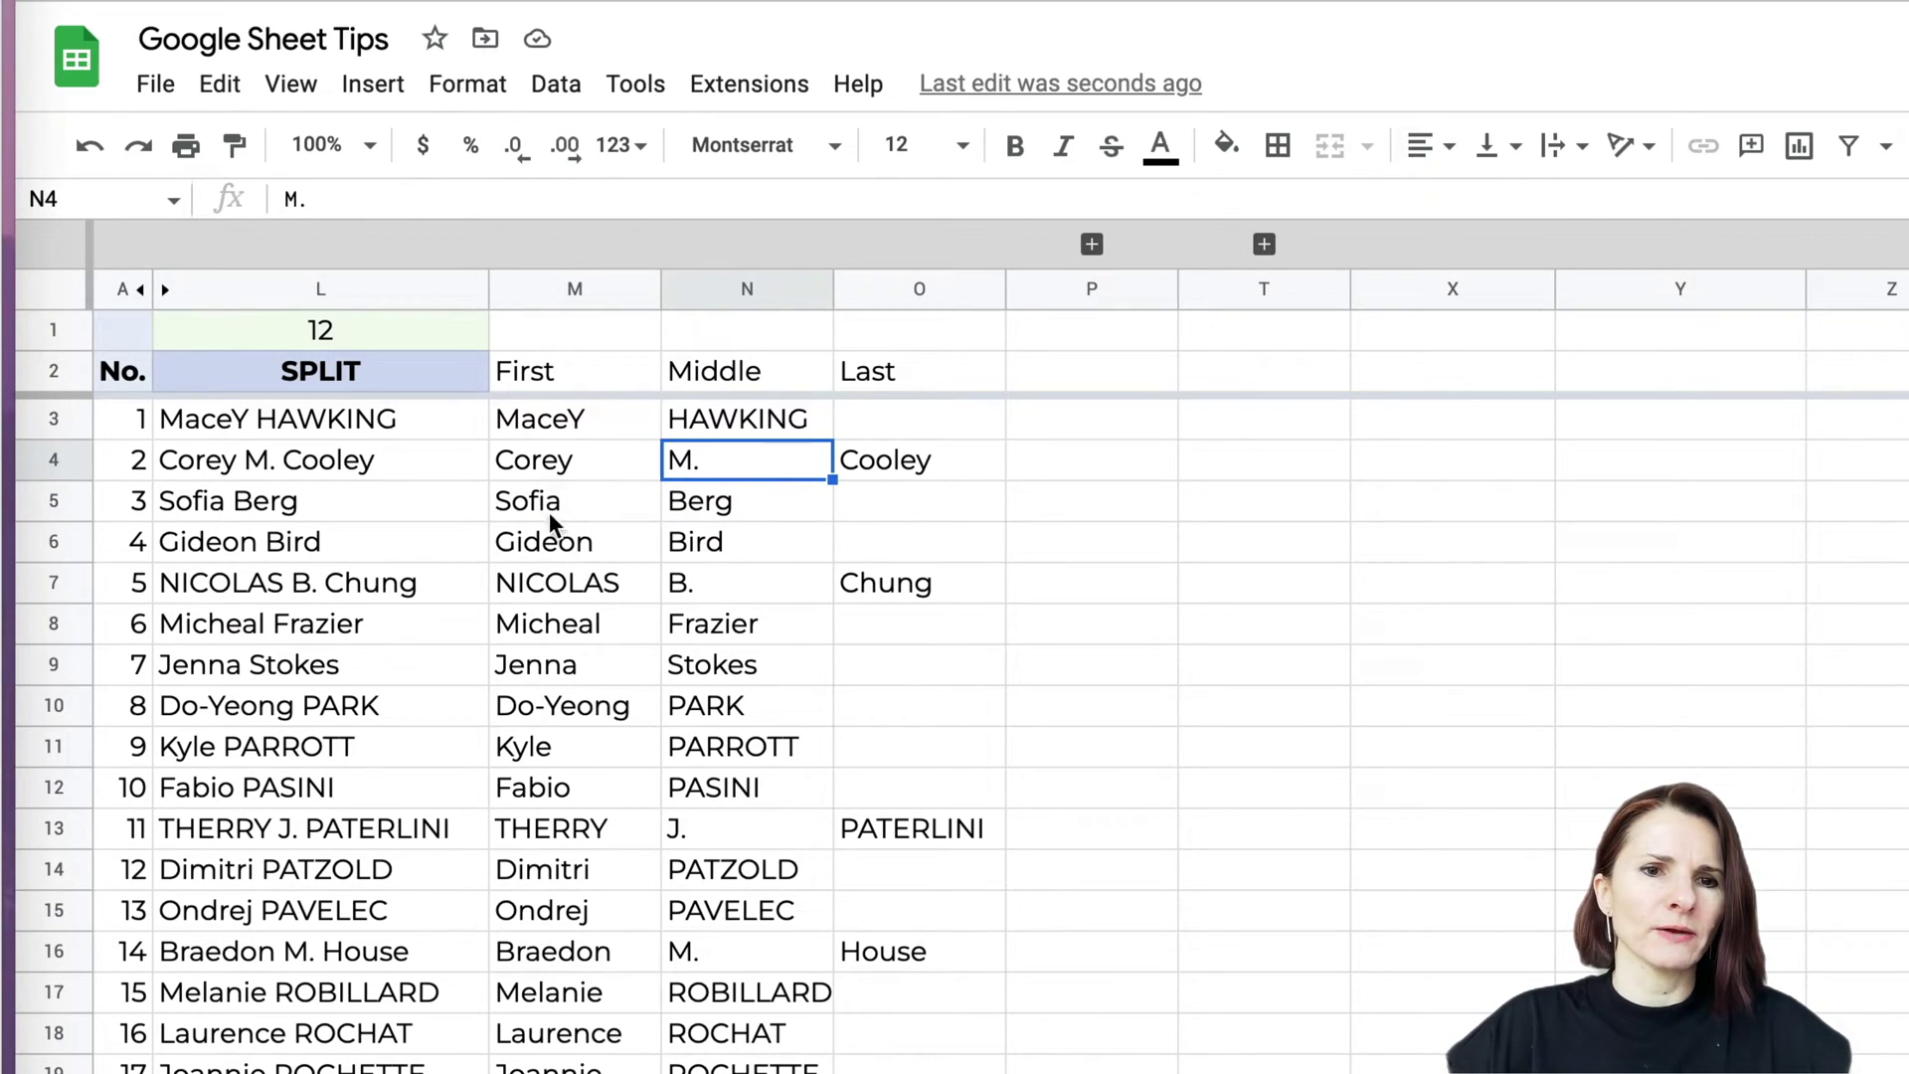
pyautogui.click(597, 875)
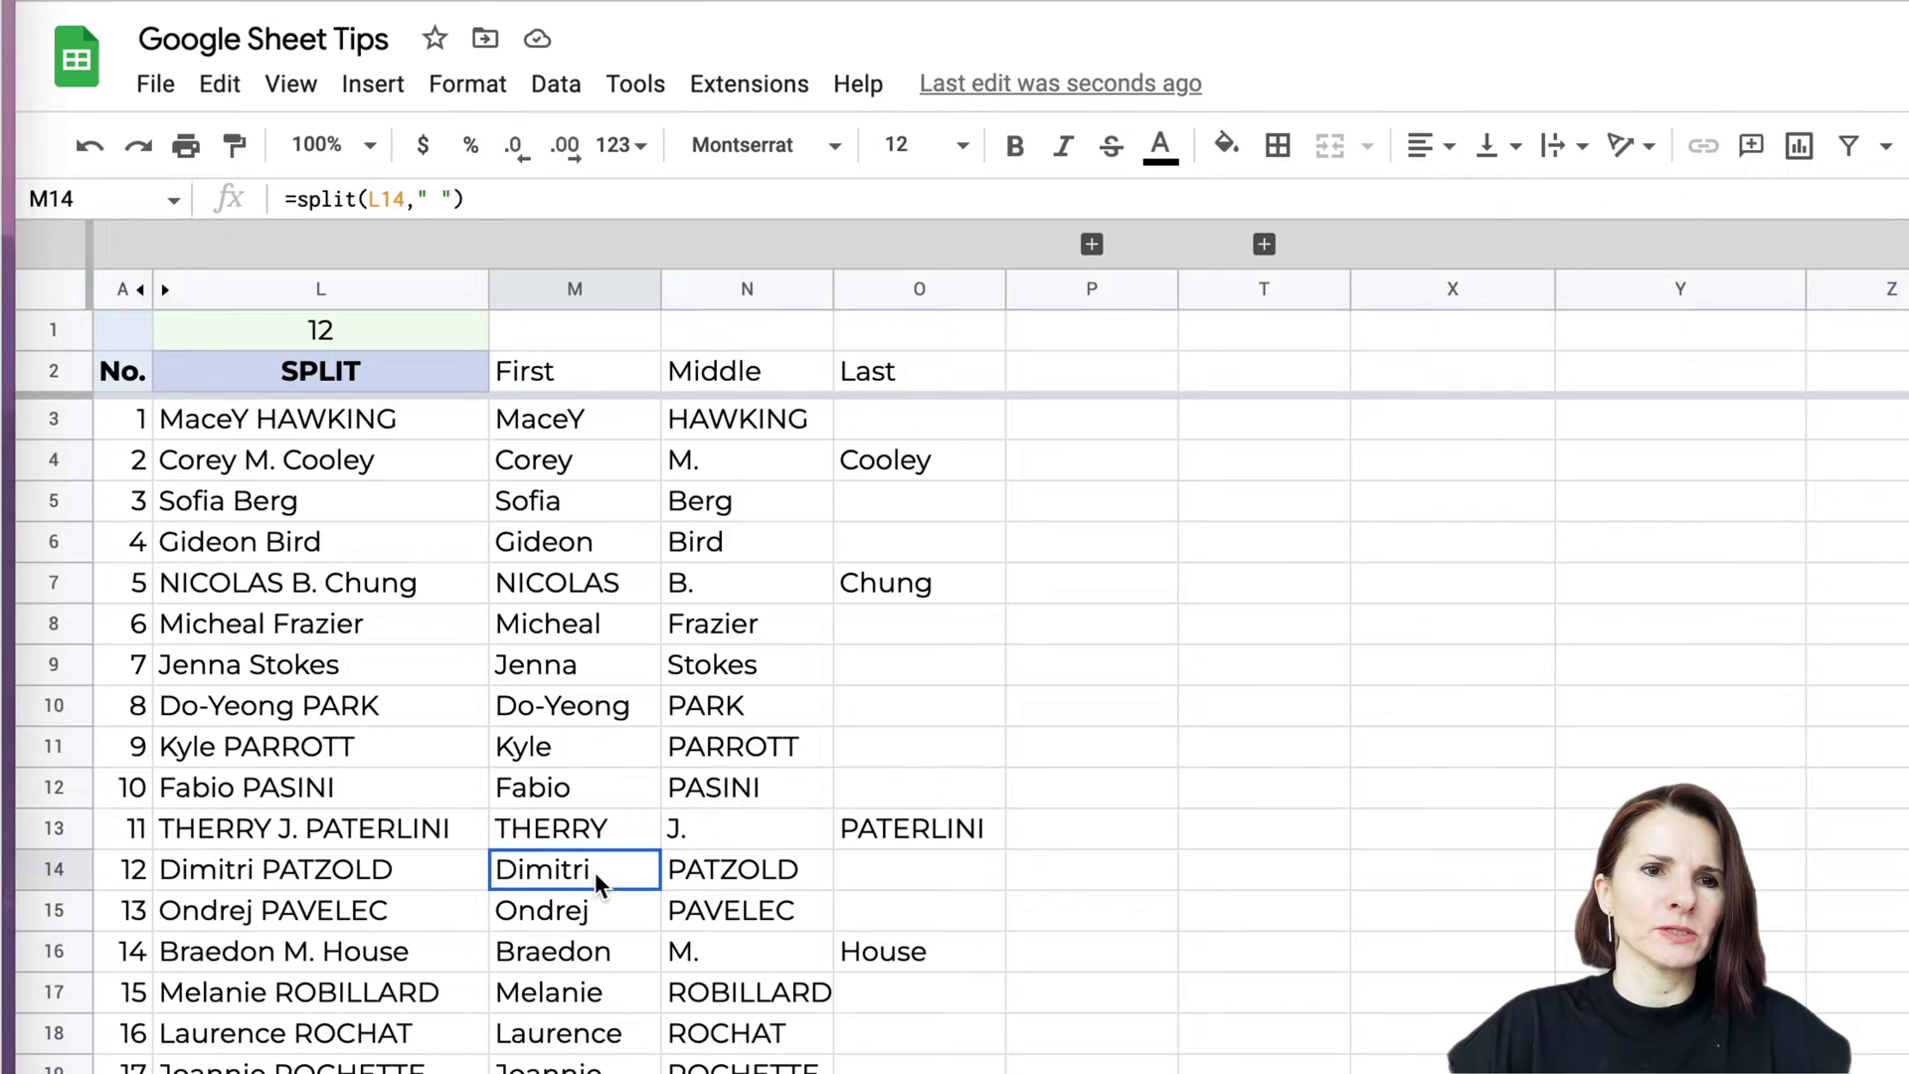
pyautogui.click(699, 922)
pyautogui.click(535, 1044)
pyautogui.press('Down')
pyautogui.press('Down')
pyautogui.press('Down')
pyautogui.moveTo(742, 630); pyautogui.dragTo(739, 784)
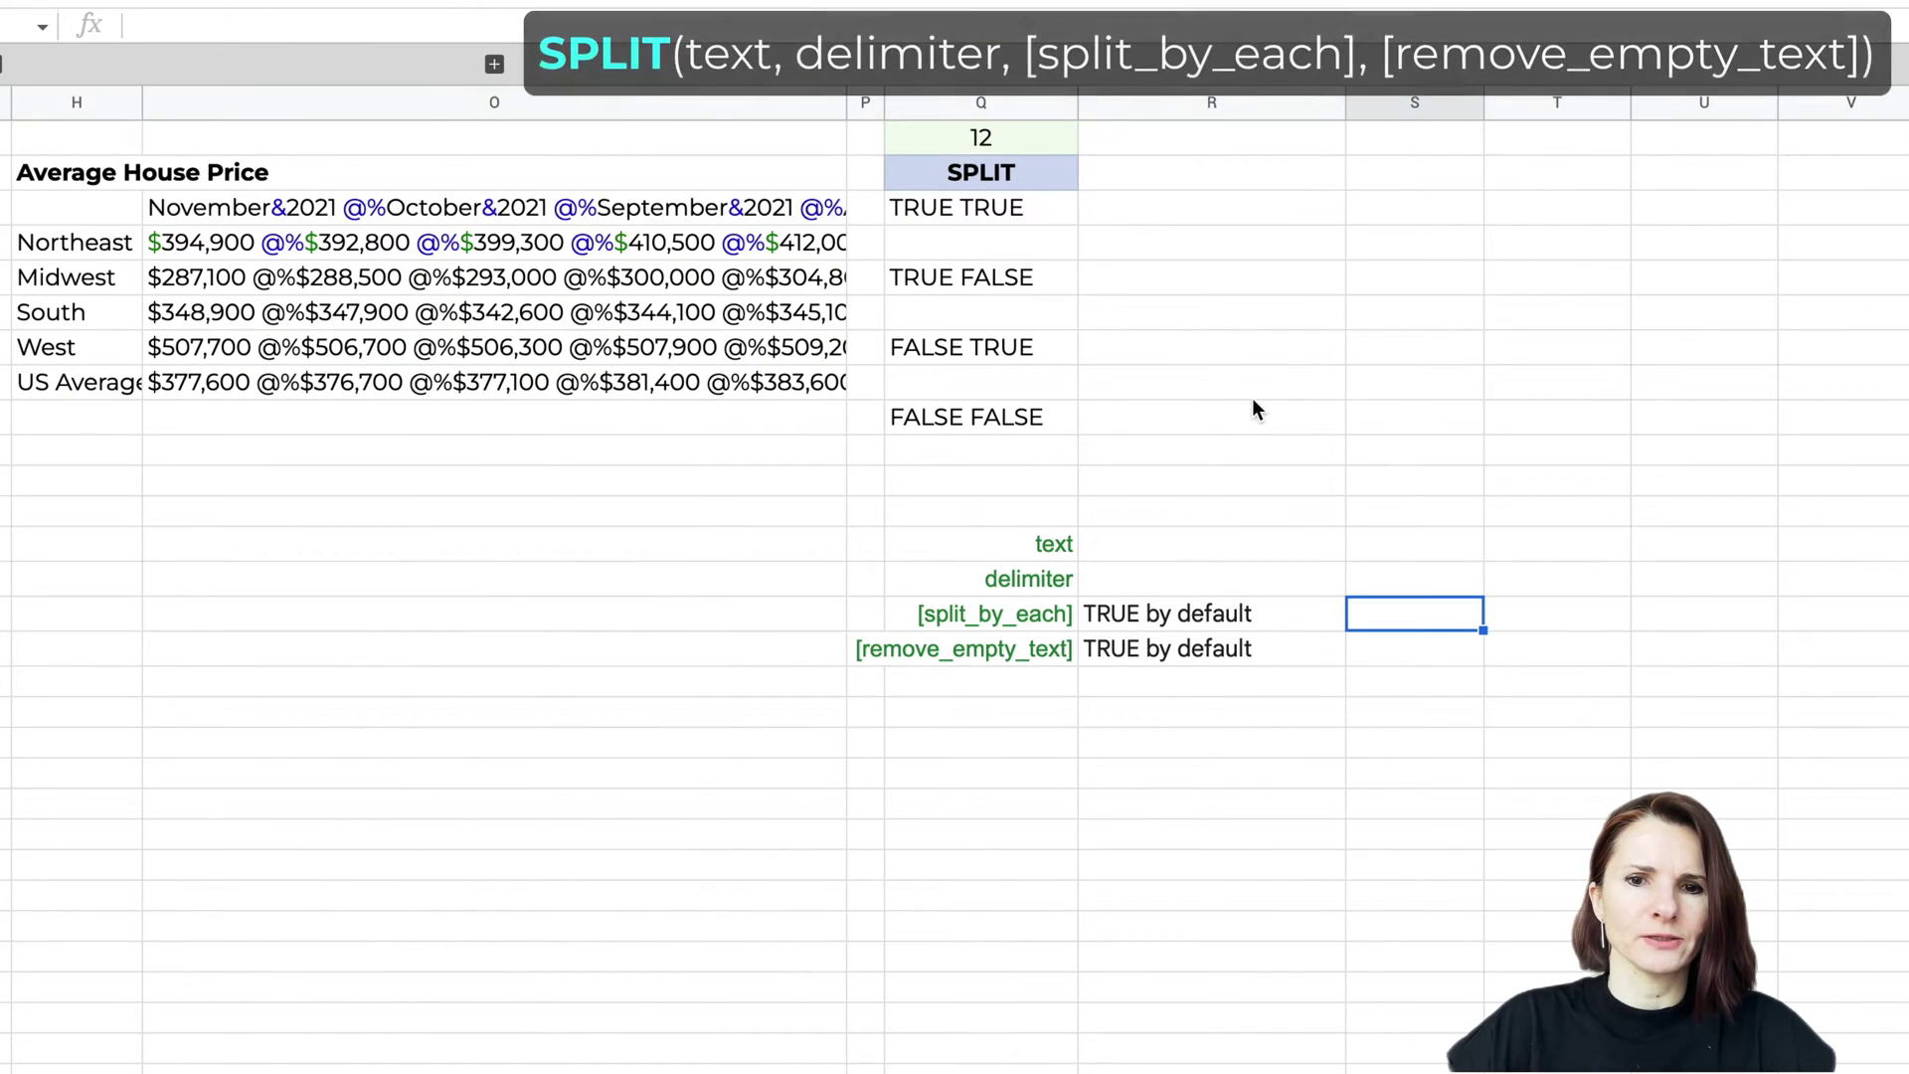
pyautogui.click(1253, 397)
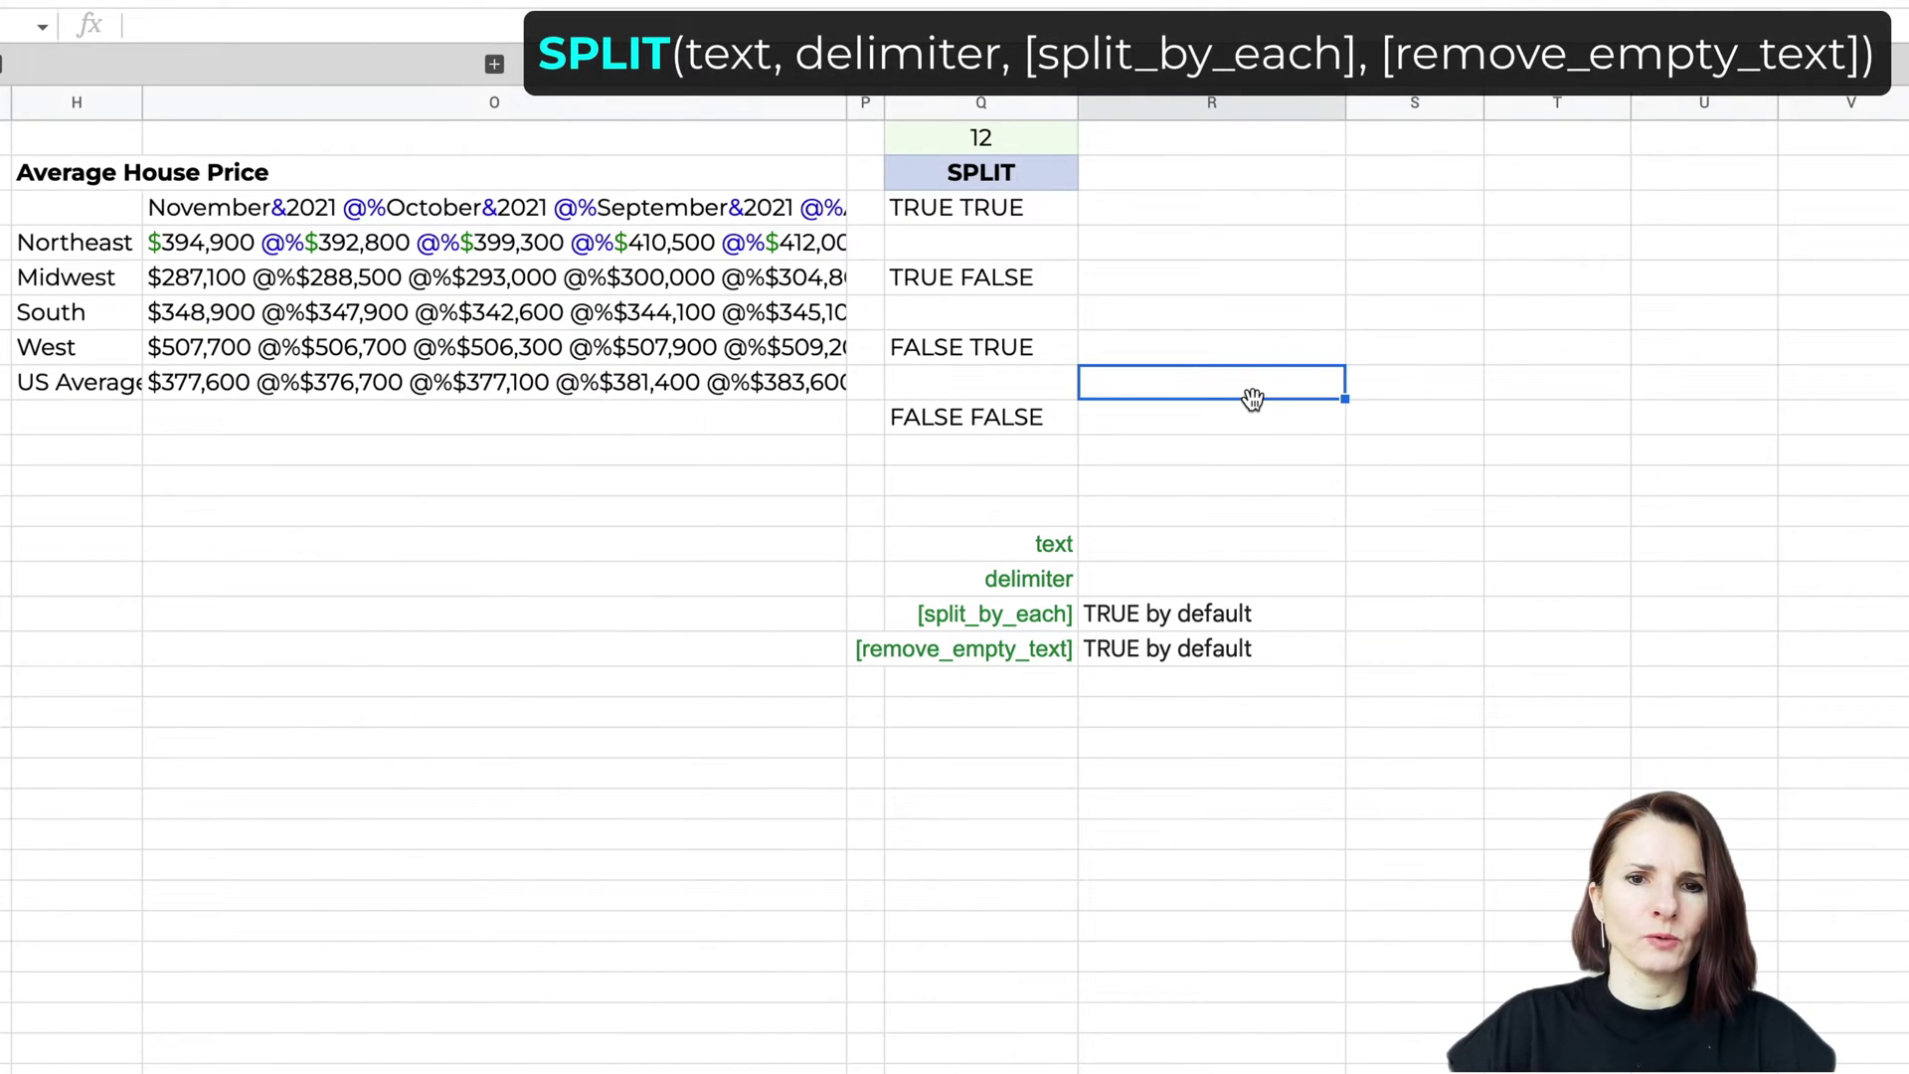
pyautogui.click(405, 211)
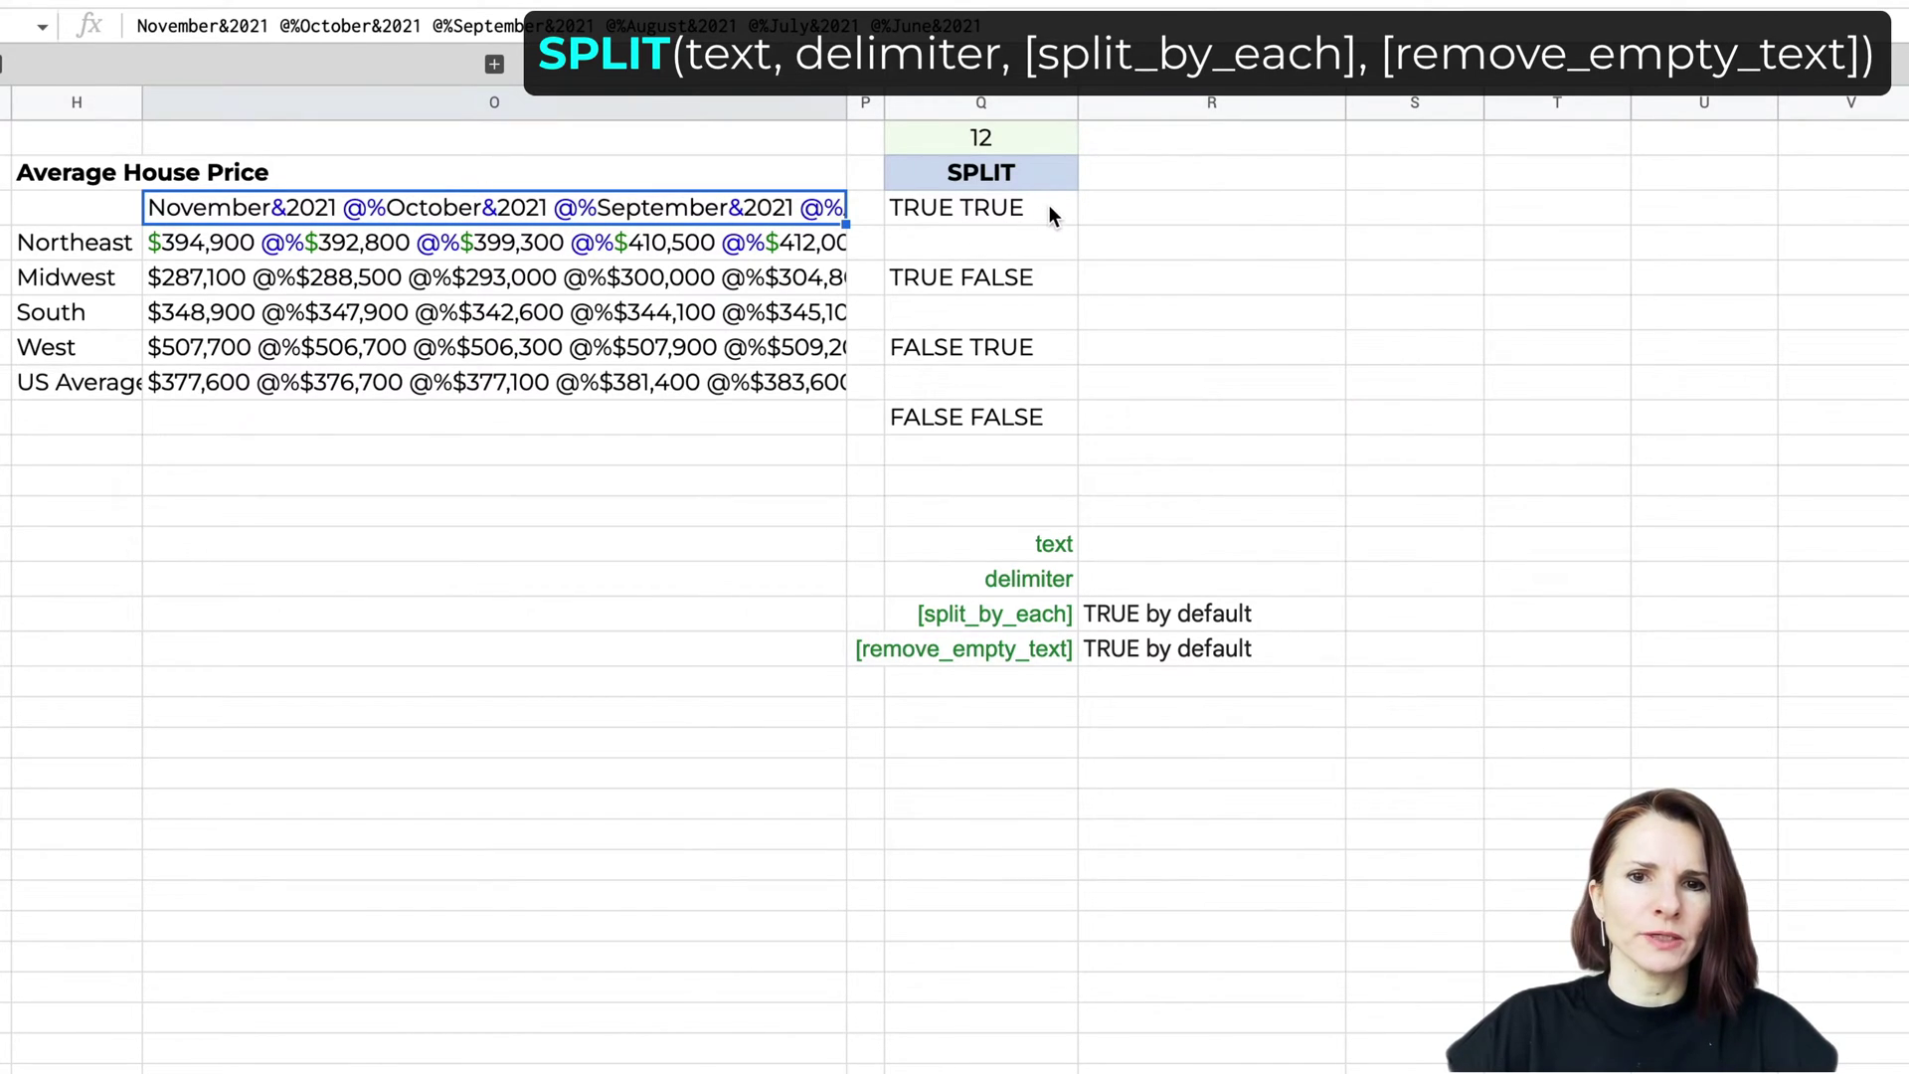
pyautogui.click(1143, 217)
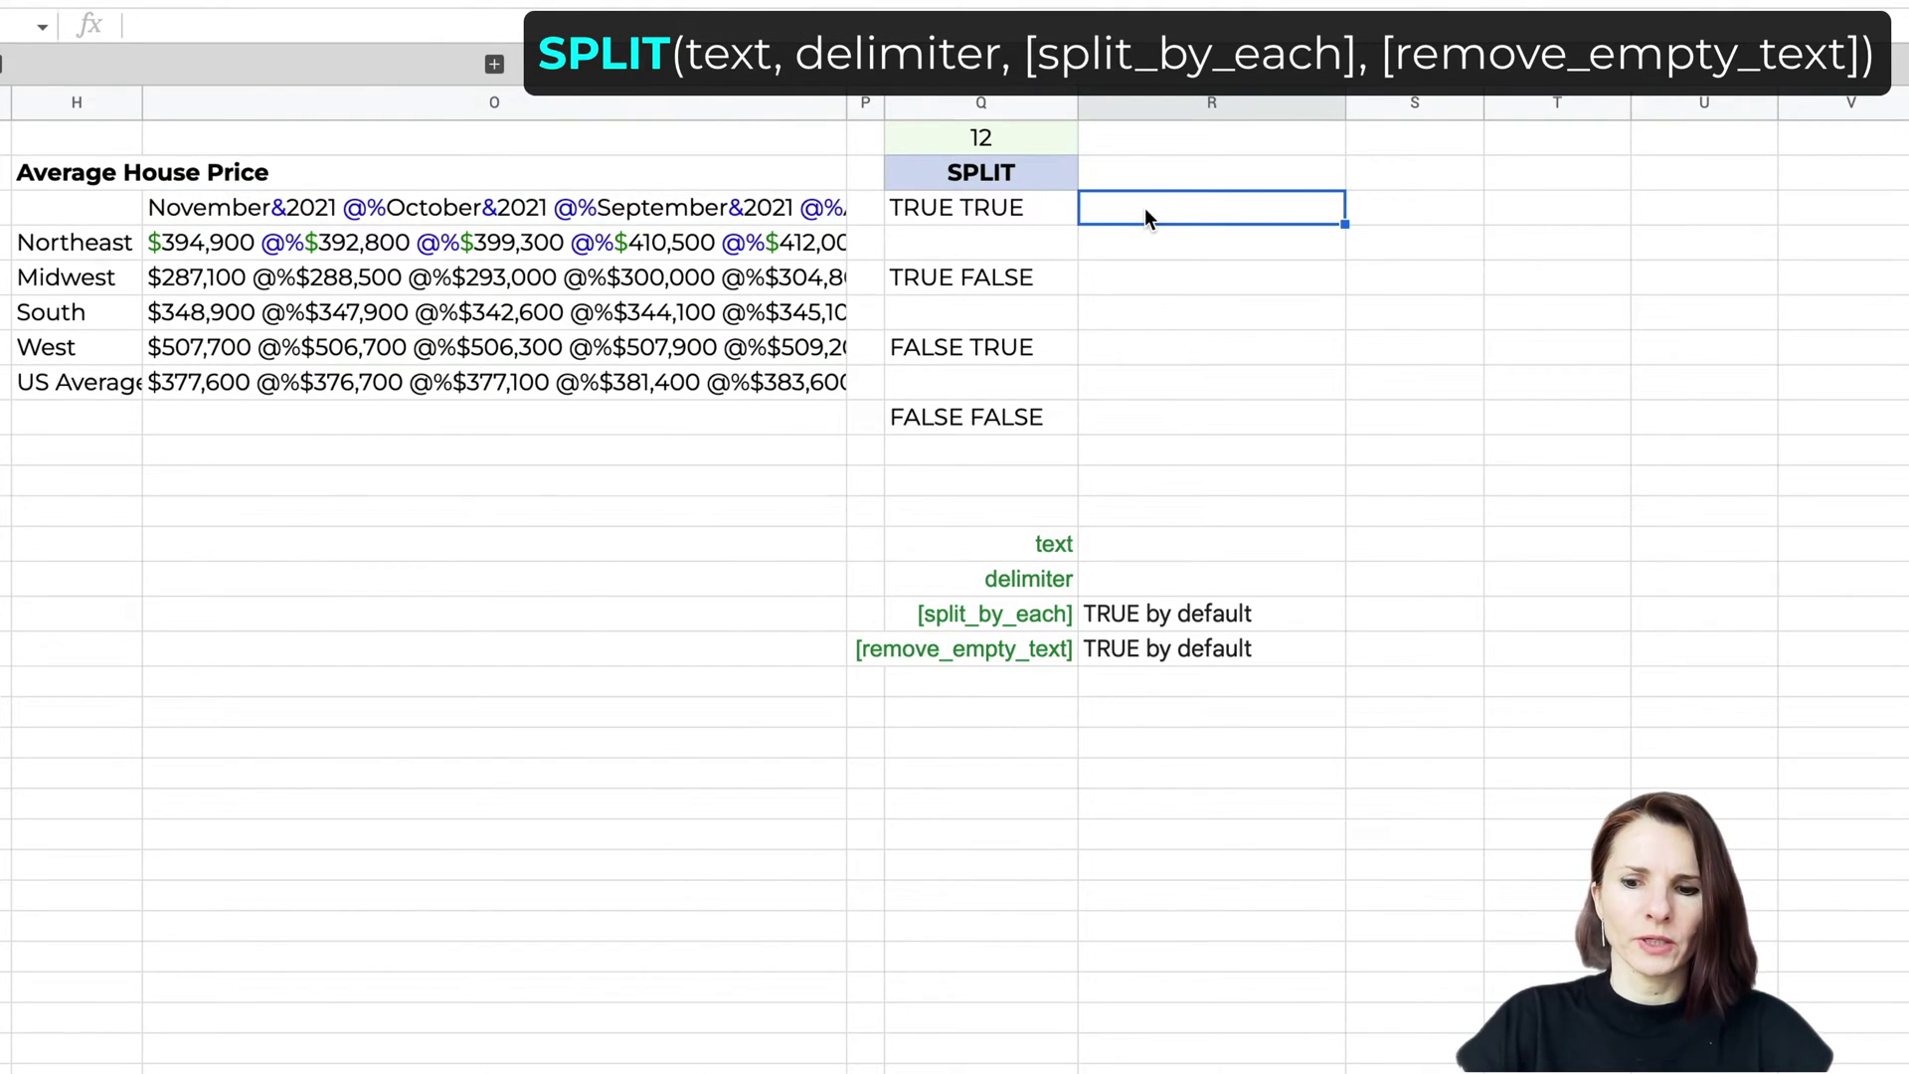
pyautogui.click(316, 211)
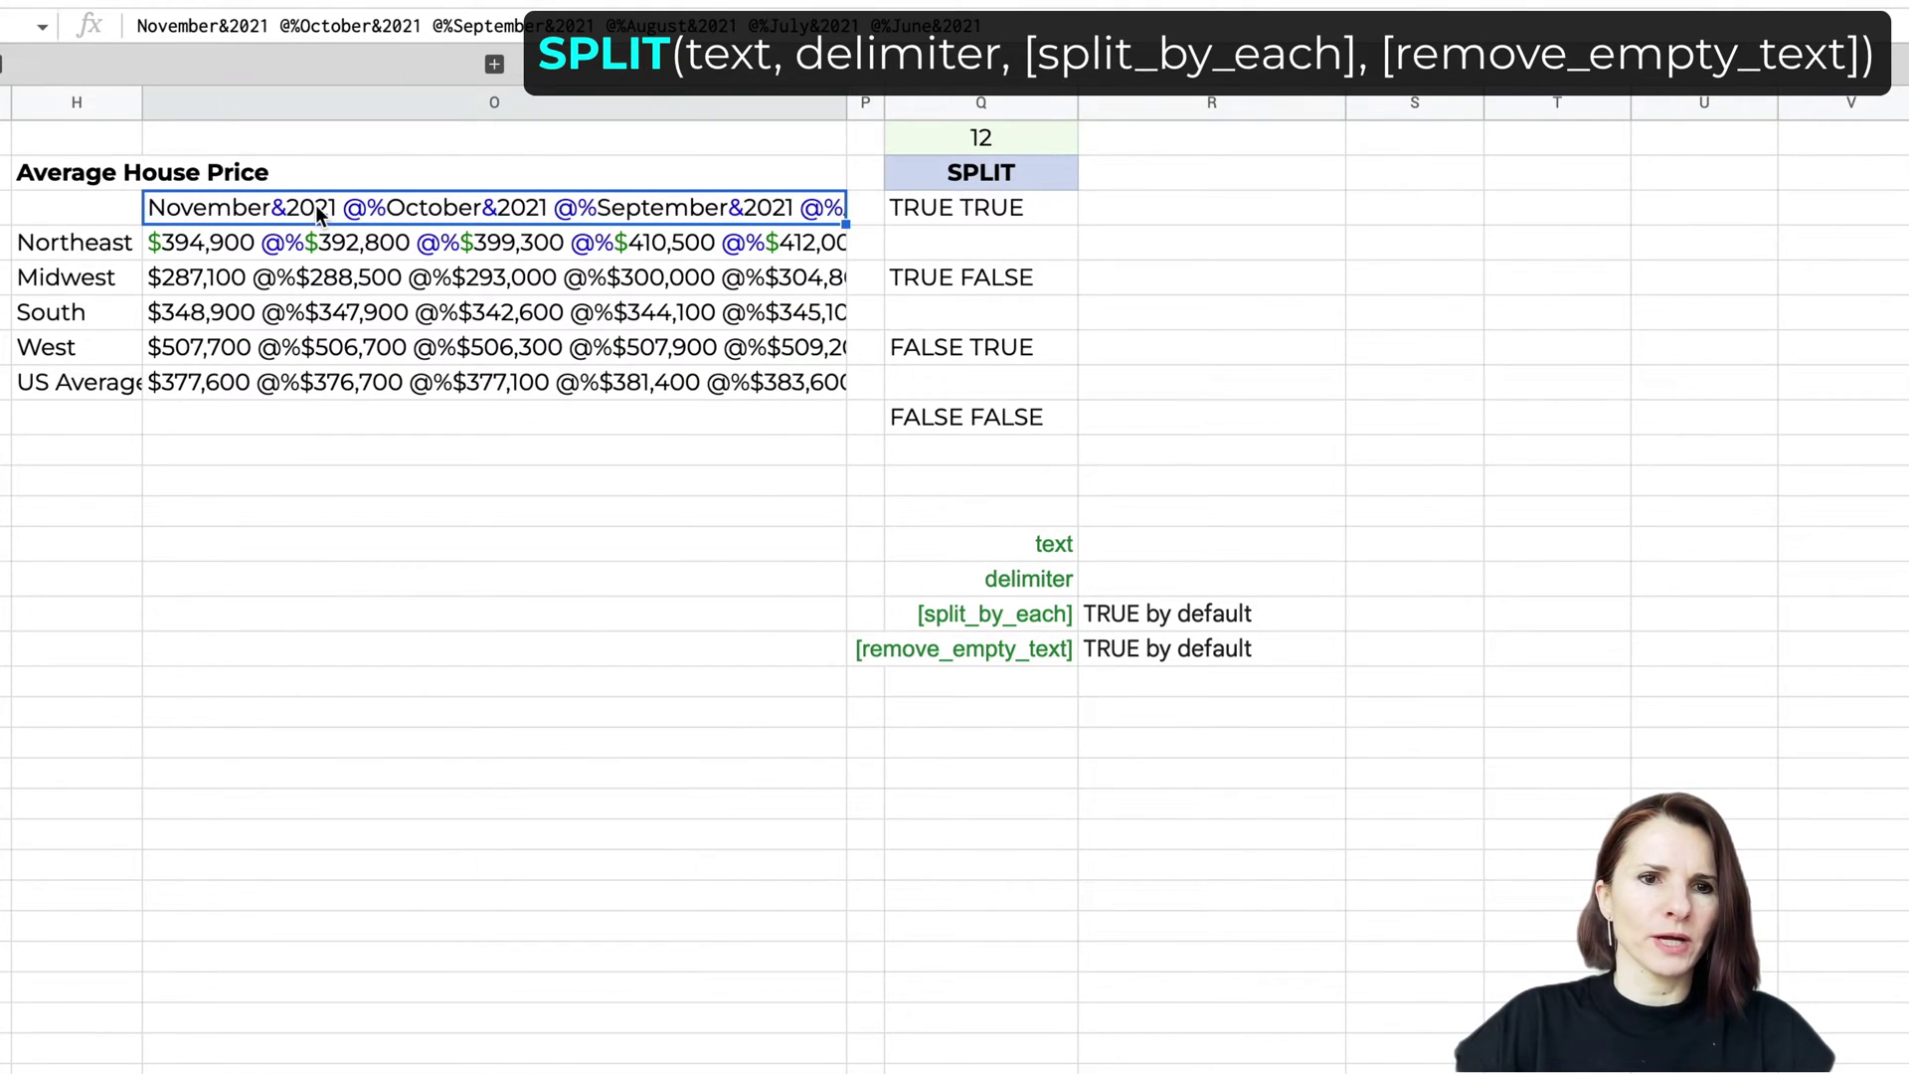
pyautogui.click(311, 249)
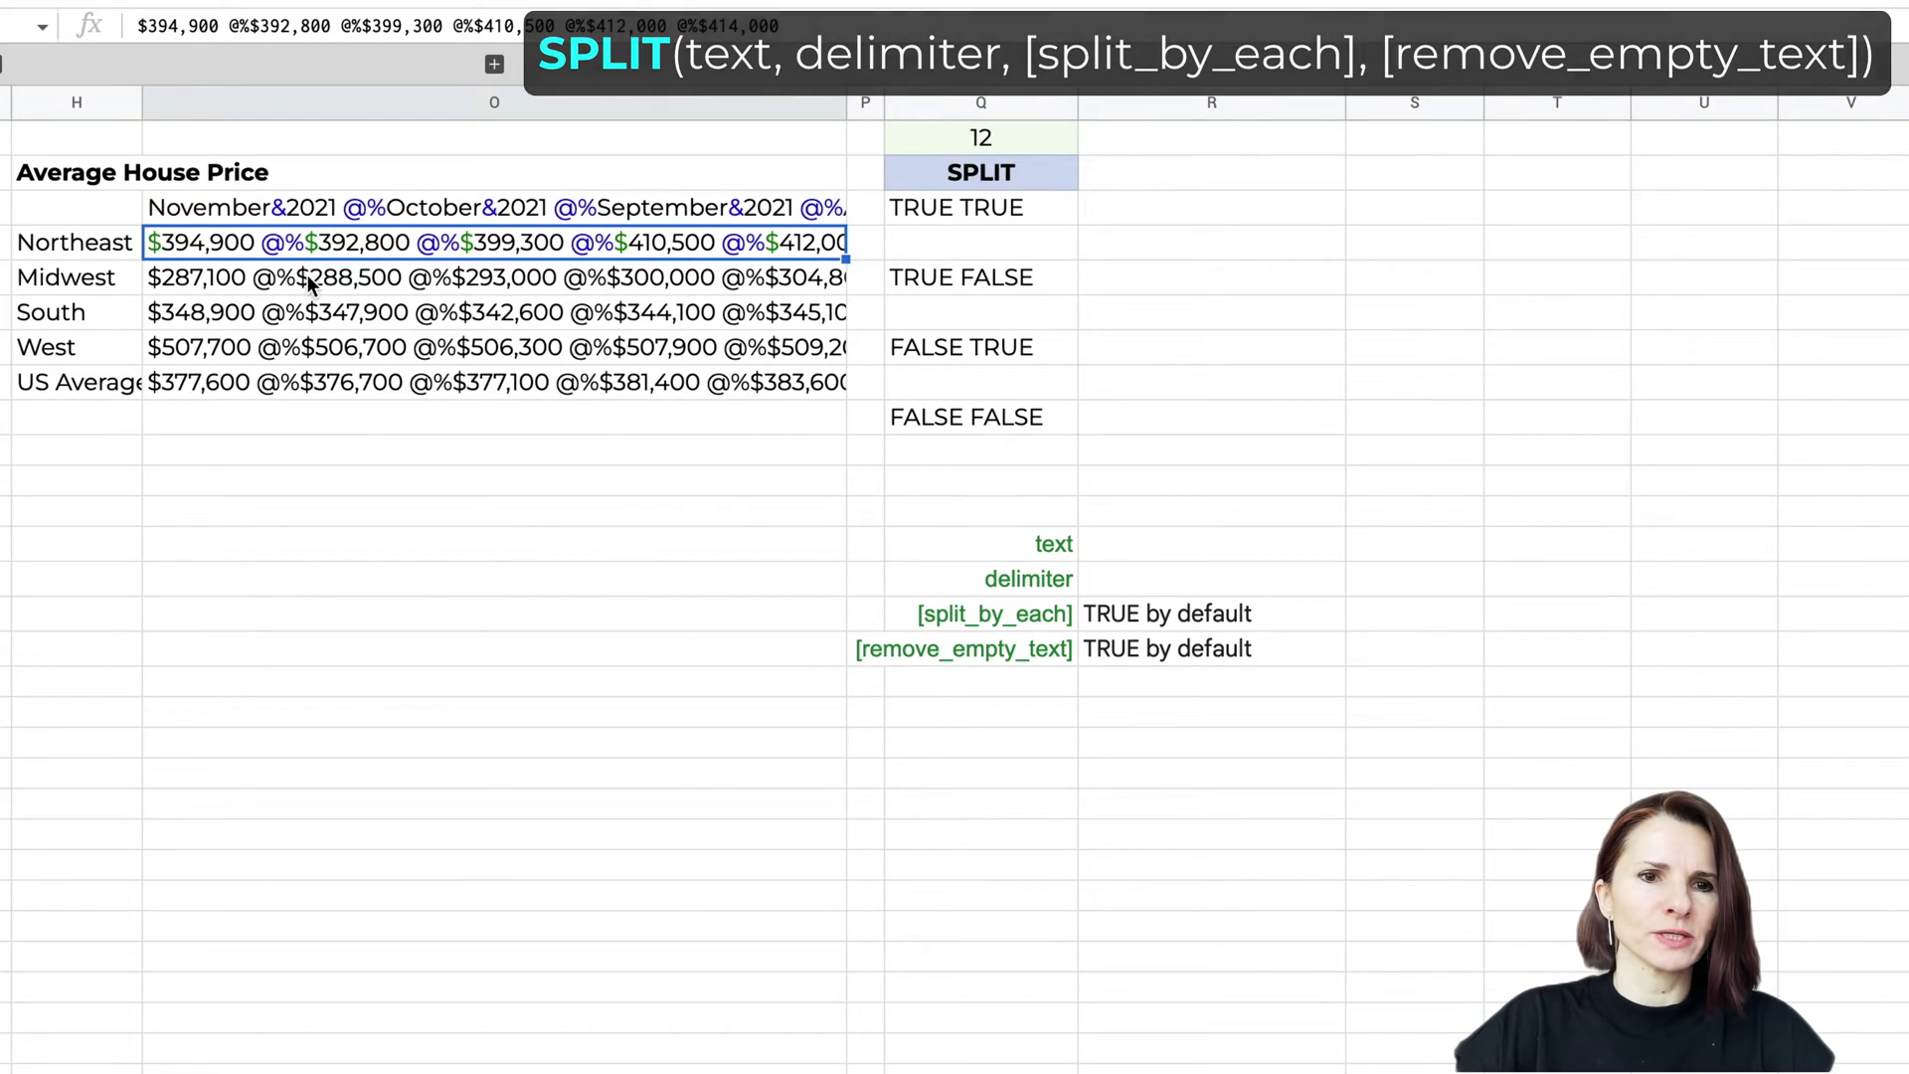
pyautogui.click(310, 283)
pyautogui.click(314, 211)
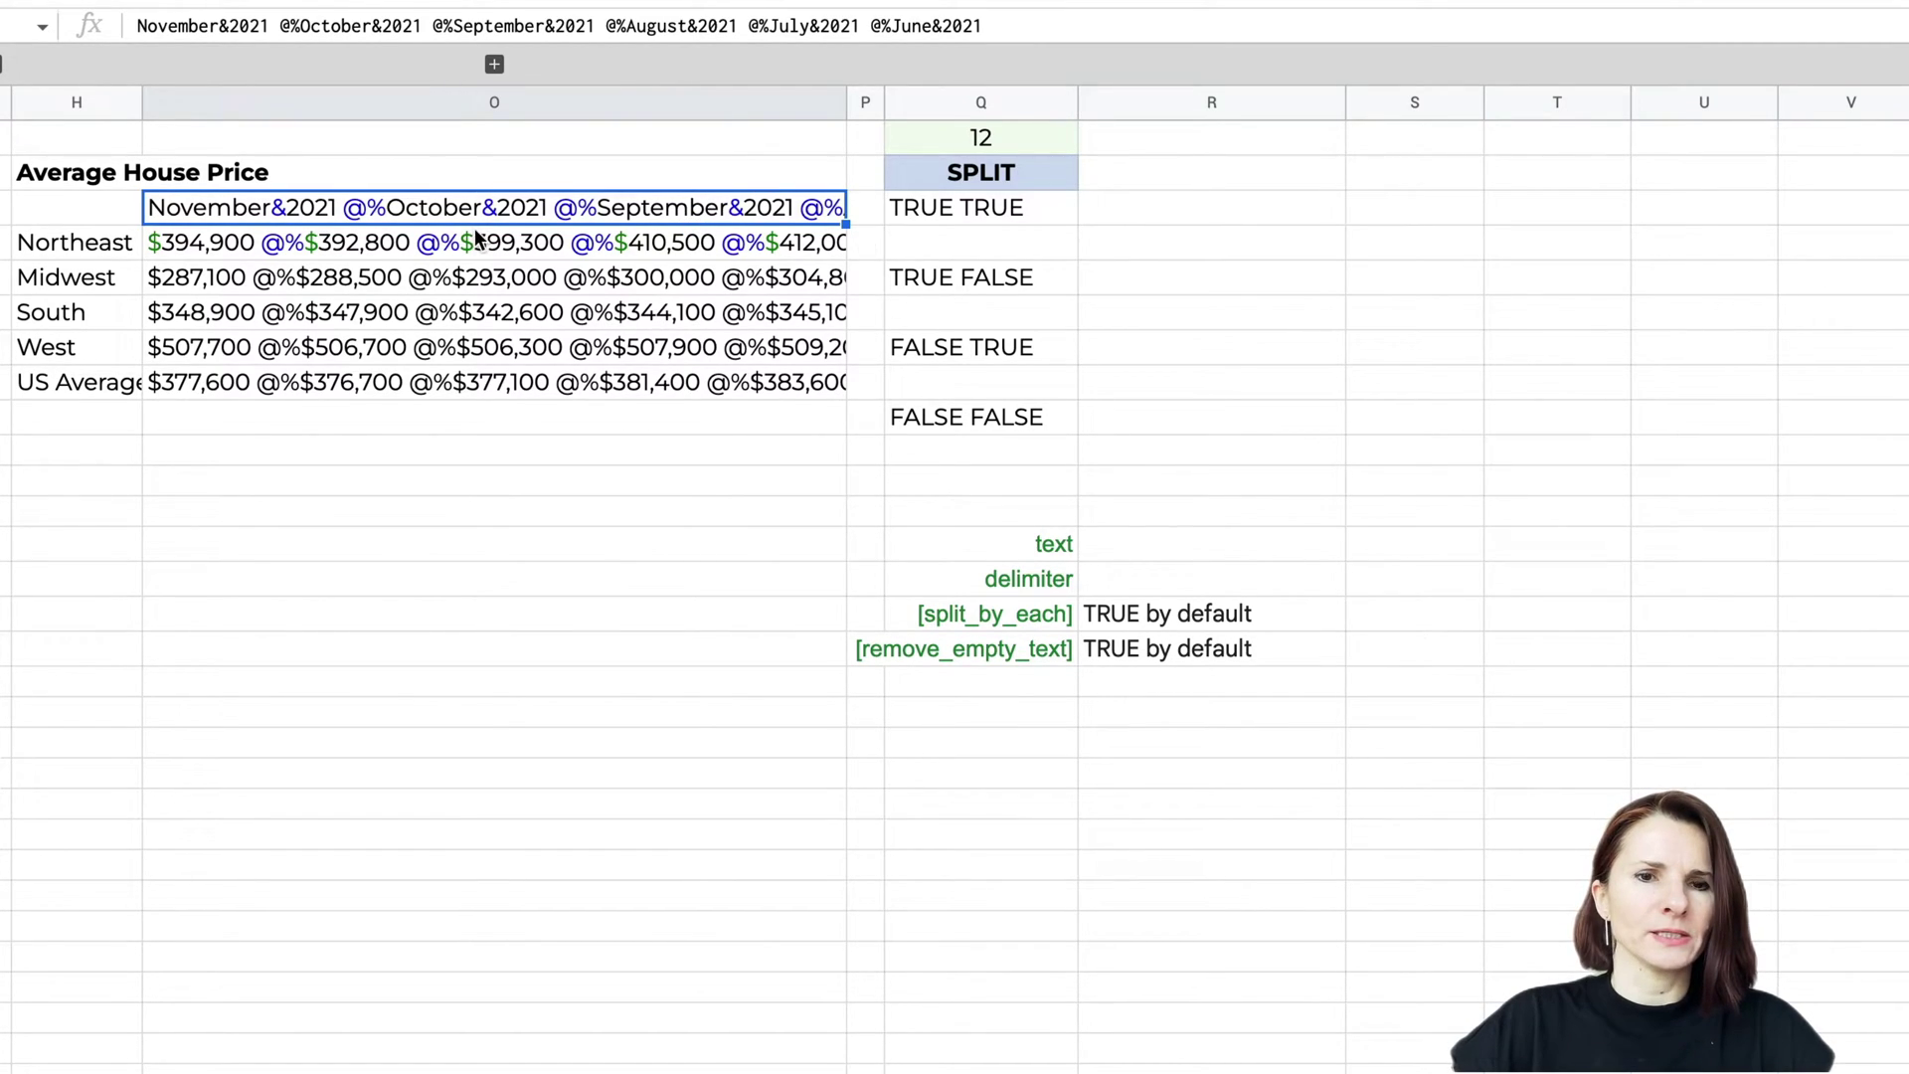
pyautogui.click(464, 250)
pyautogui.click(457, 276)
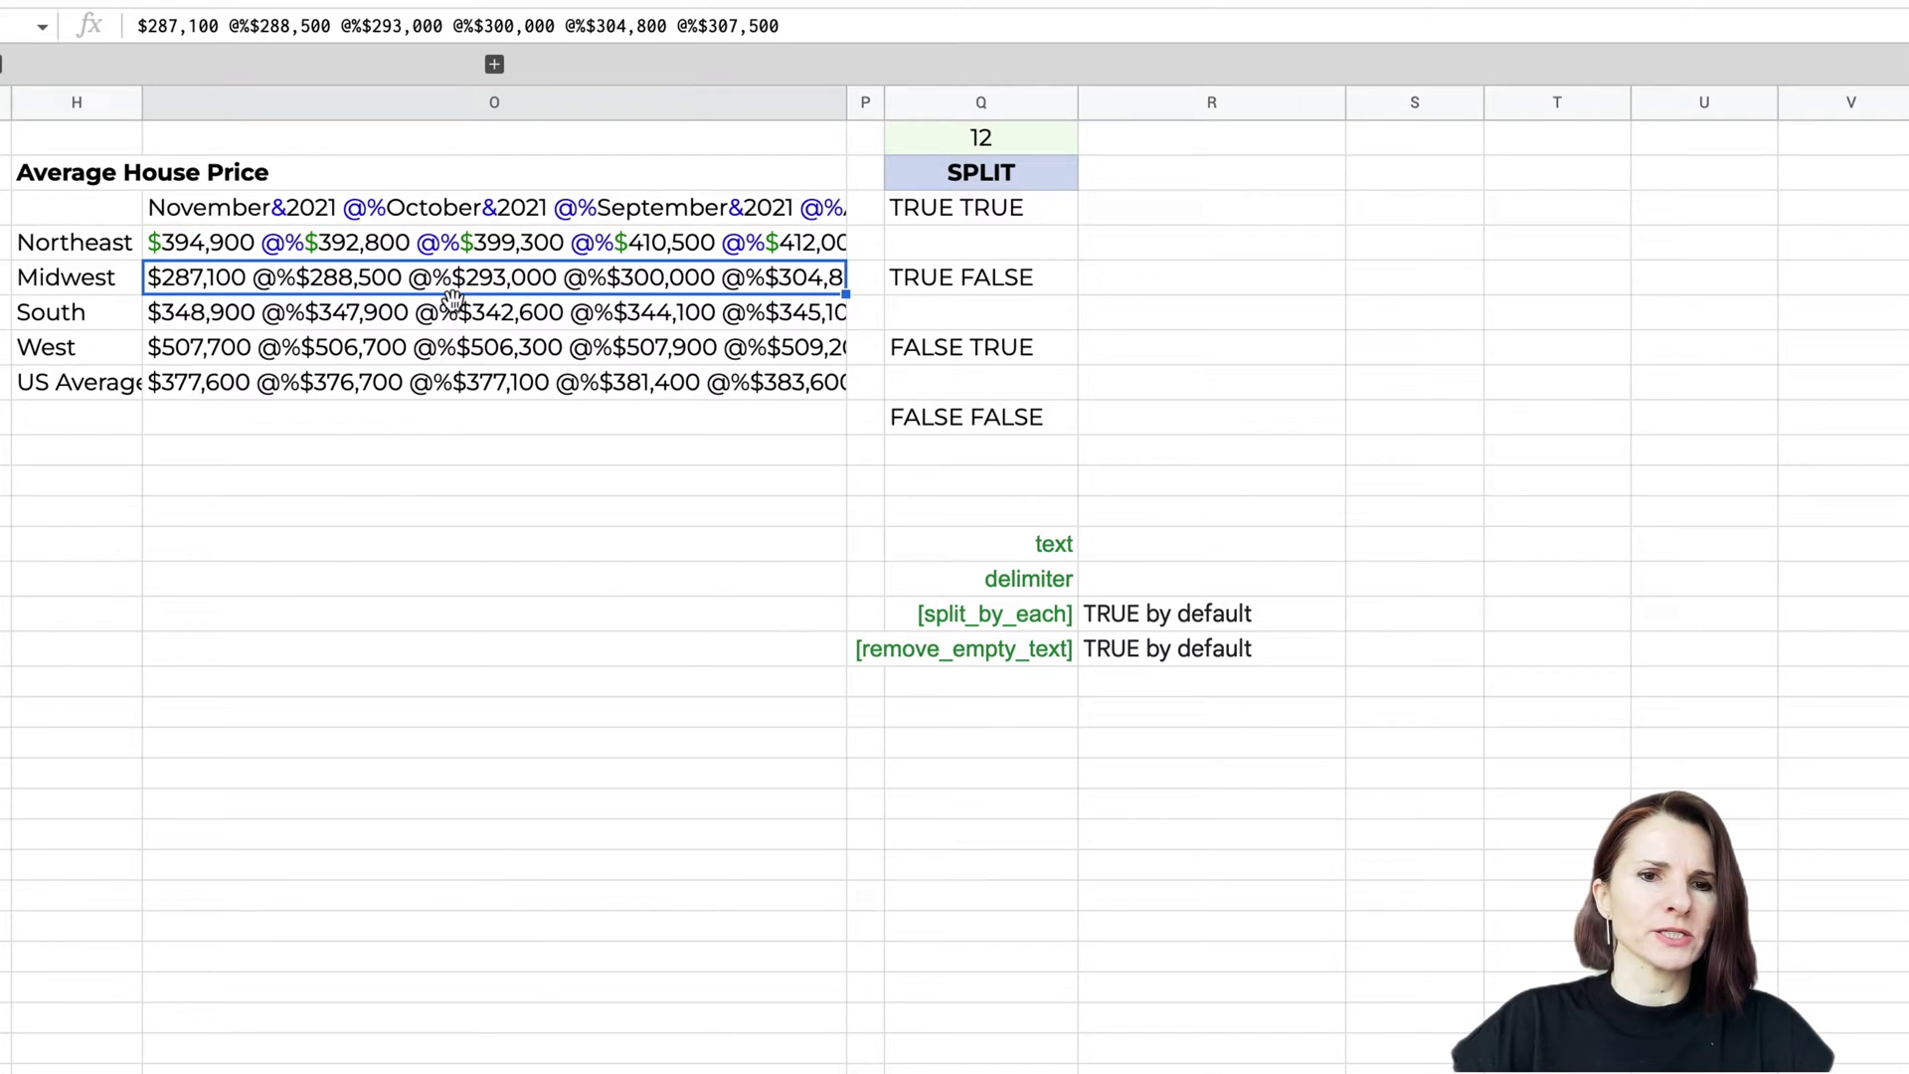
pyautogui.click(450, 309)
pyautogui.click(400, 350)
pyautogui.click(406, 383)
pyautogui.click(433, 210)
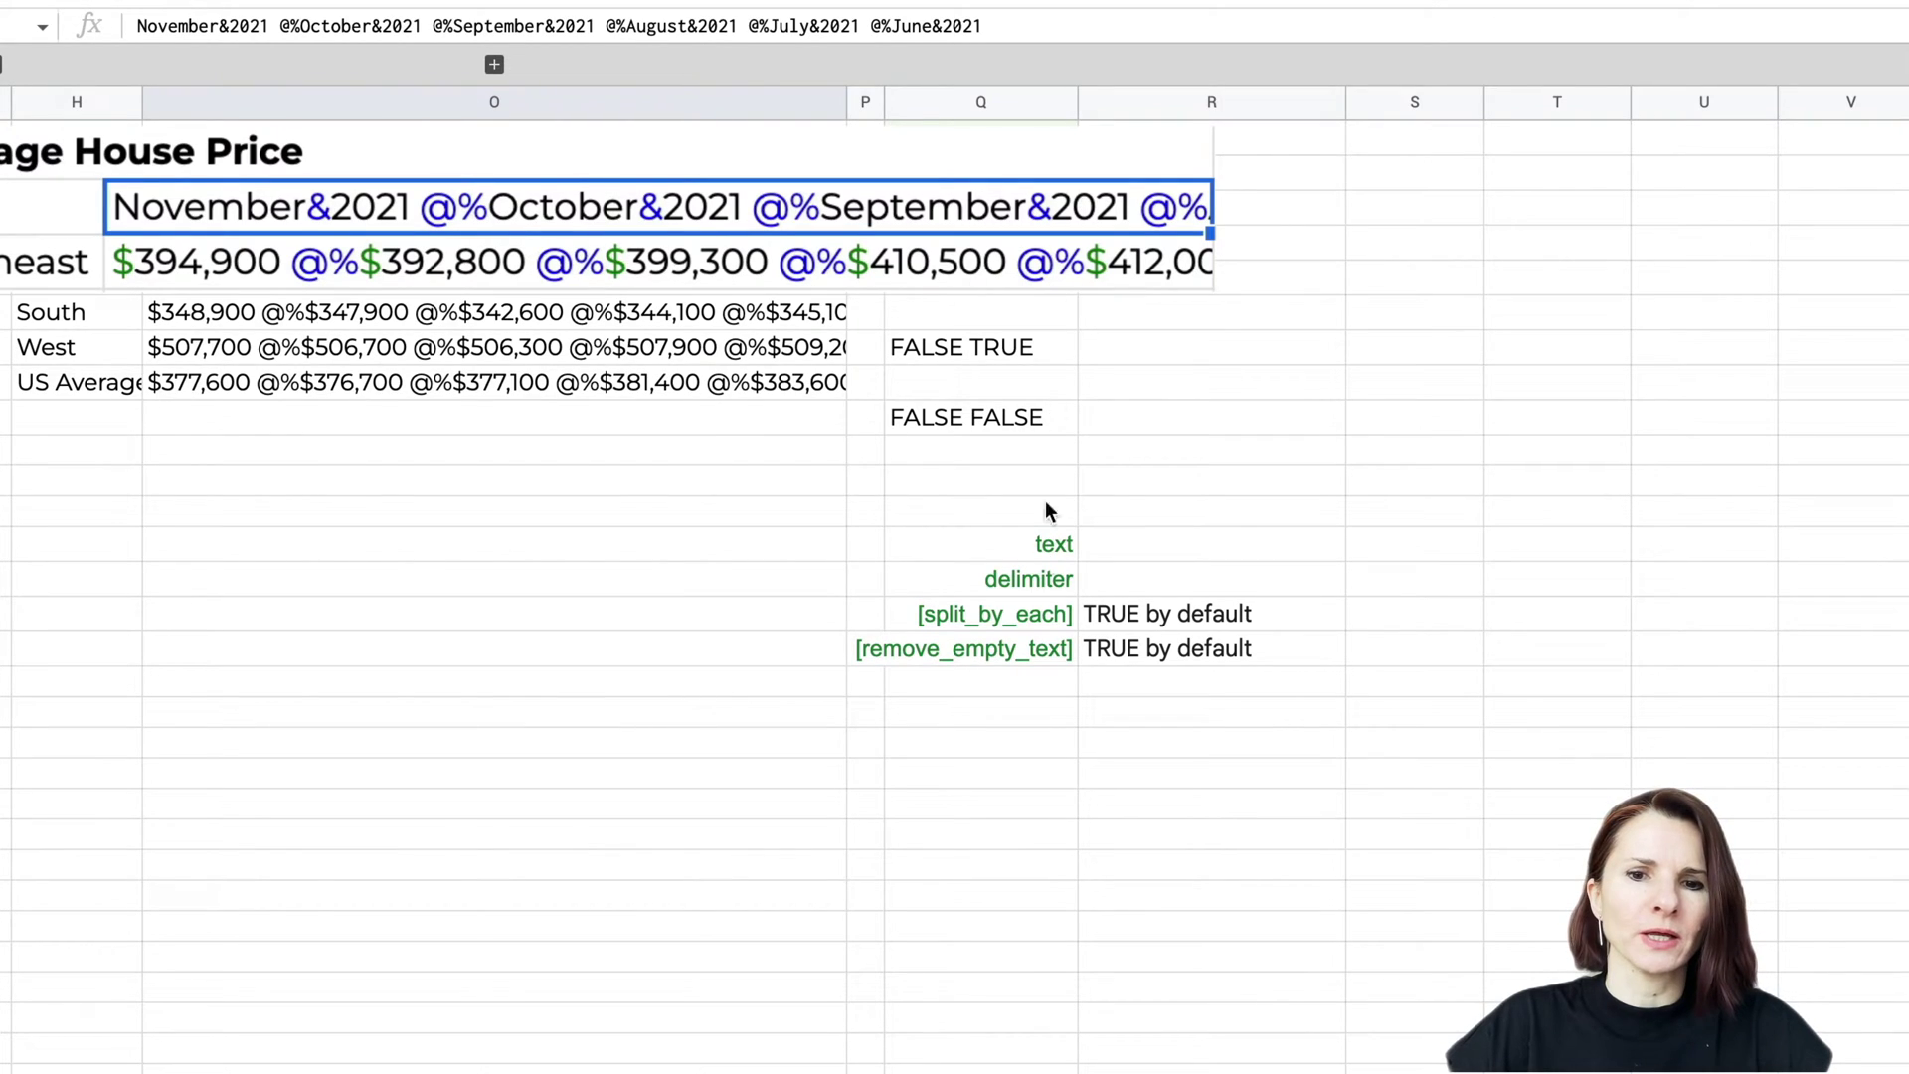
pyautogui.click(1028, 613)
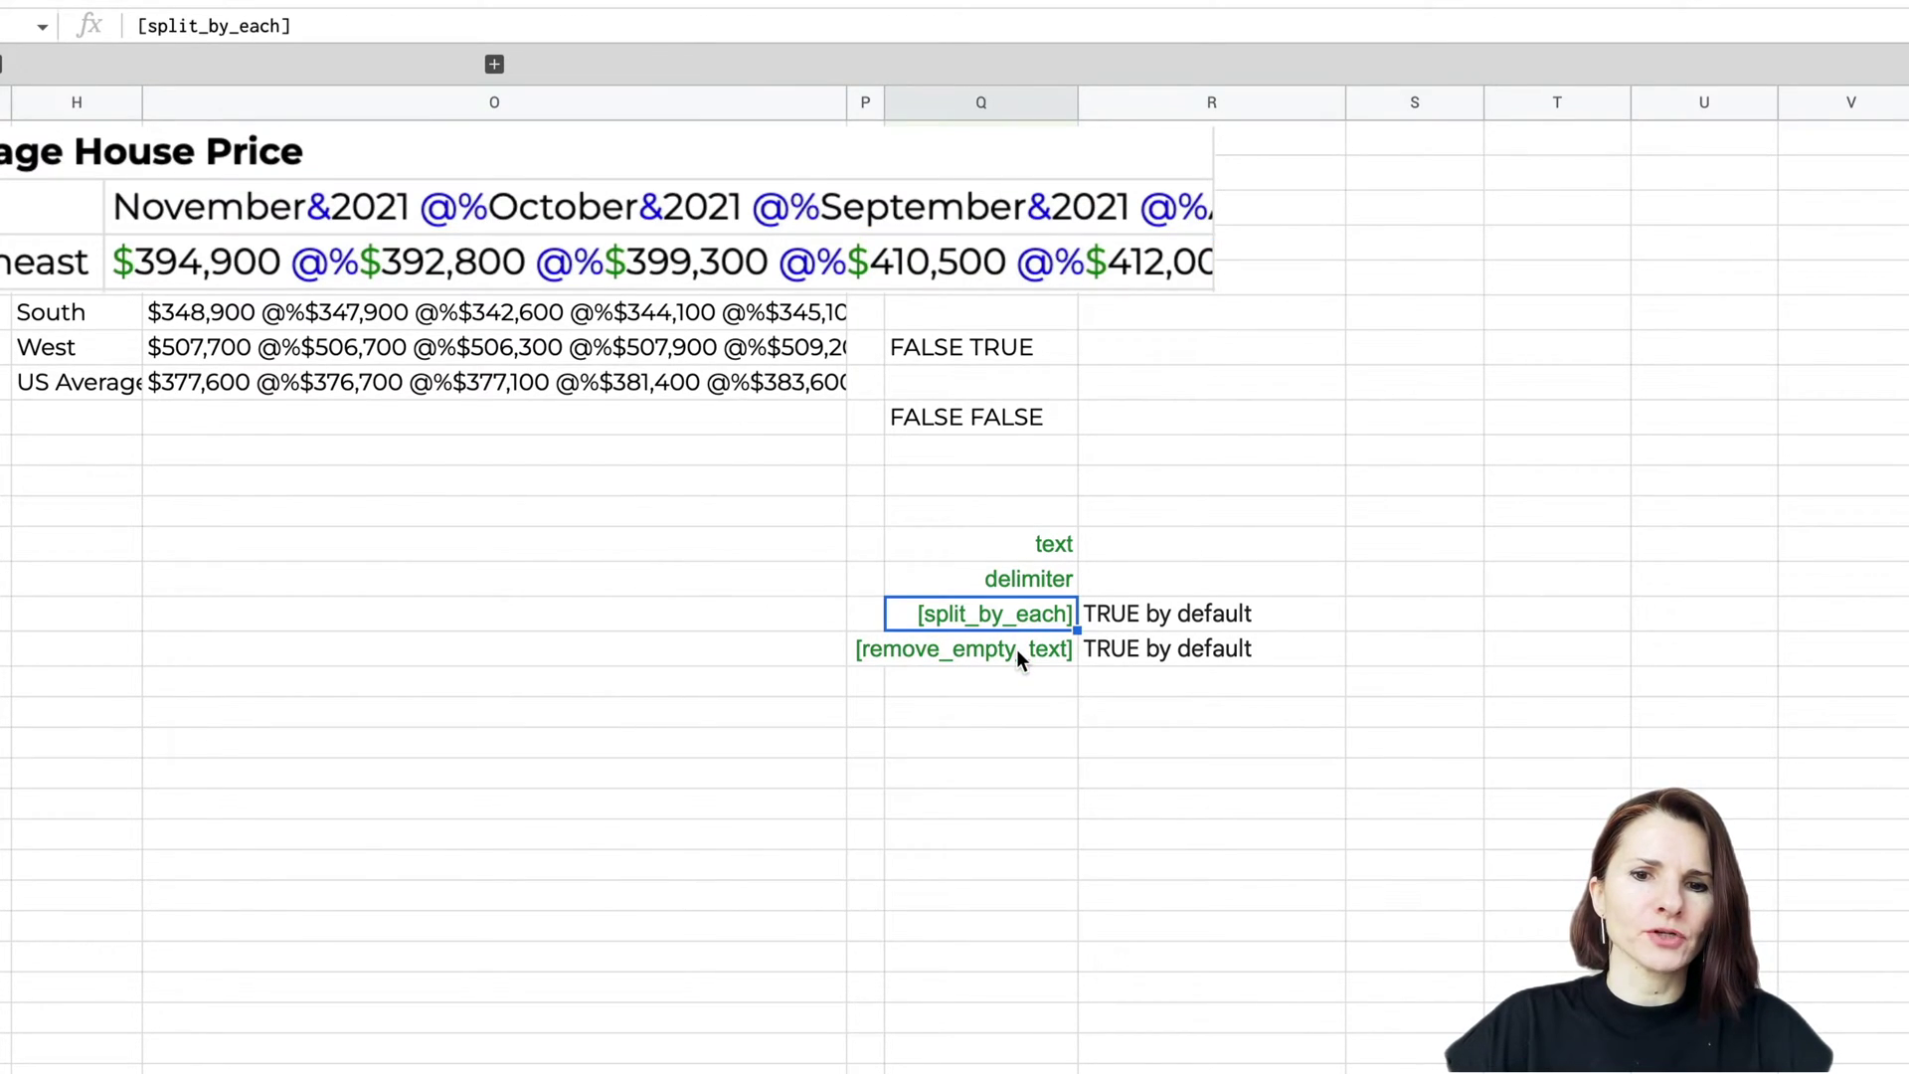
pyautogui.click(1018, 646)
pyautogui.click(1050, 548)
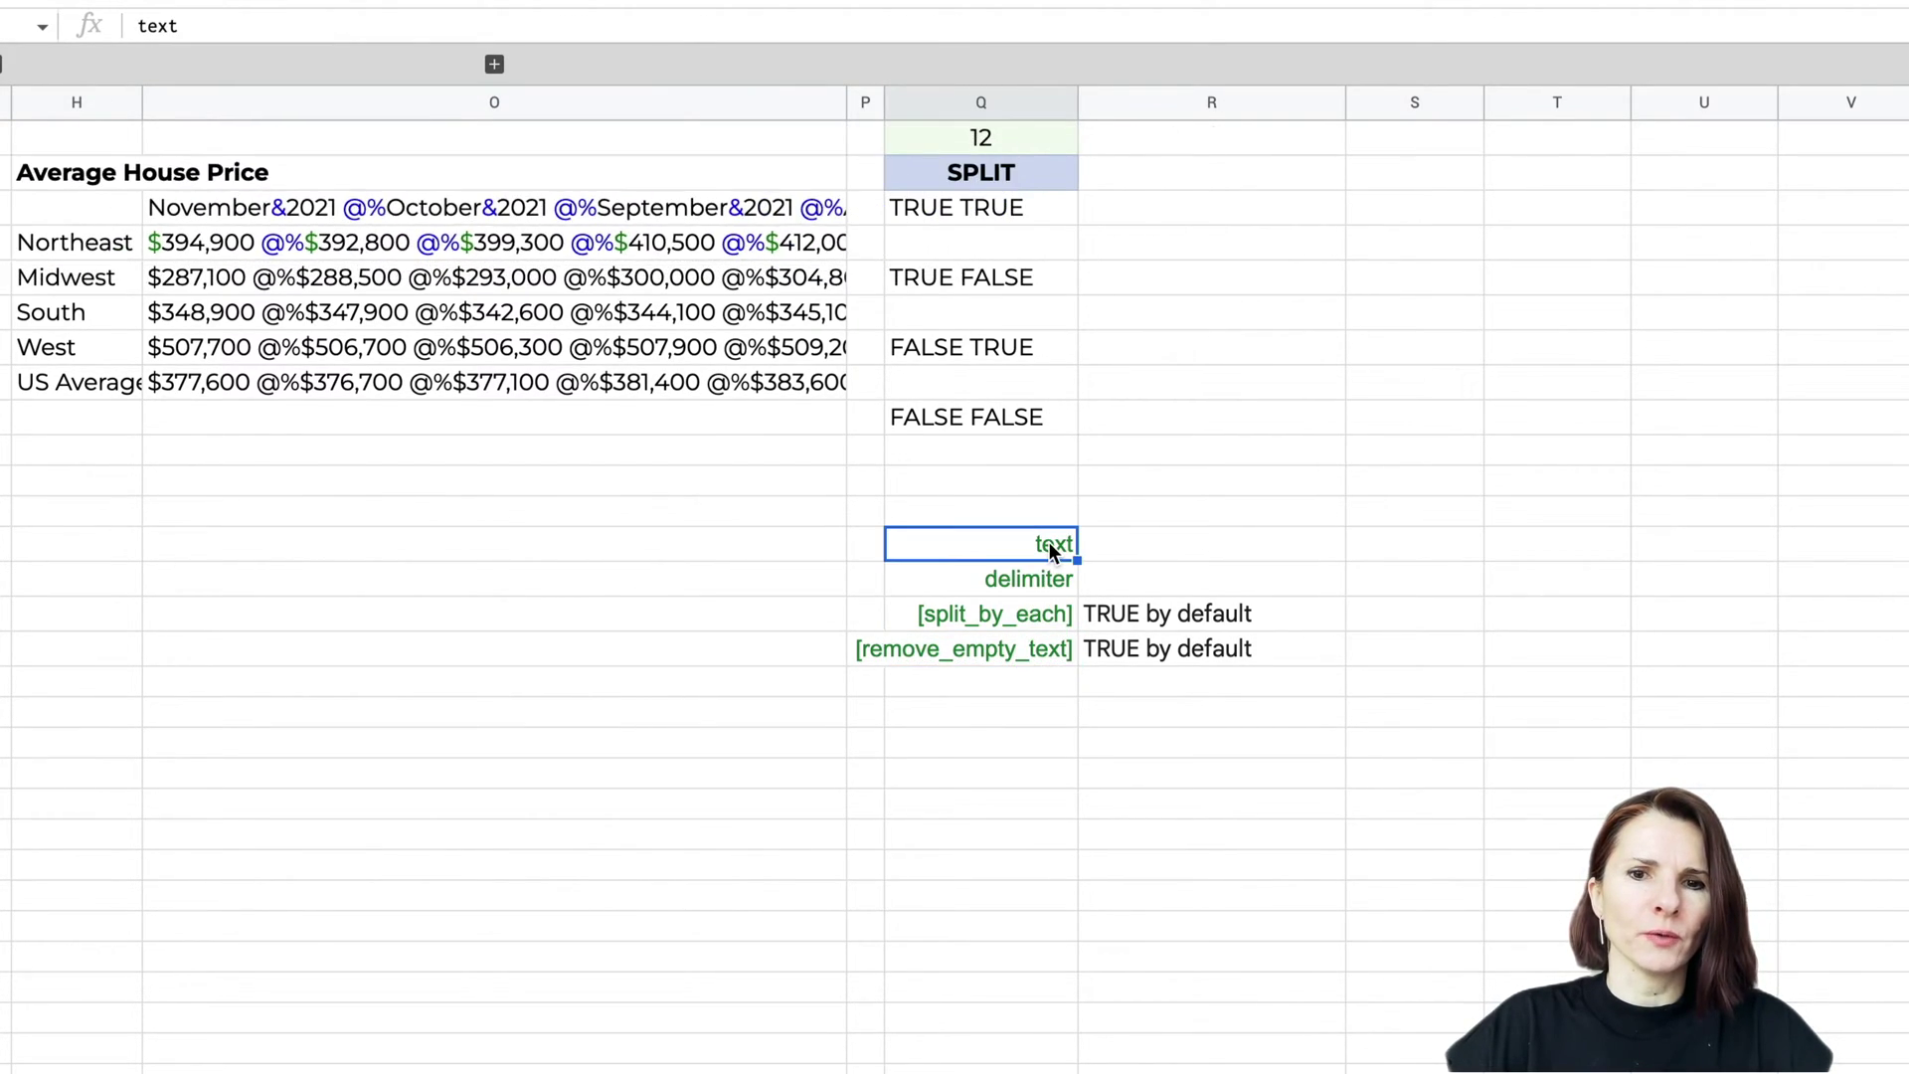
# Enter =split(O3," &@%",true,true) in R3 beside TRUE TRUE to spill November, 2021, October.
pyautogui.click(1168, 212)
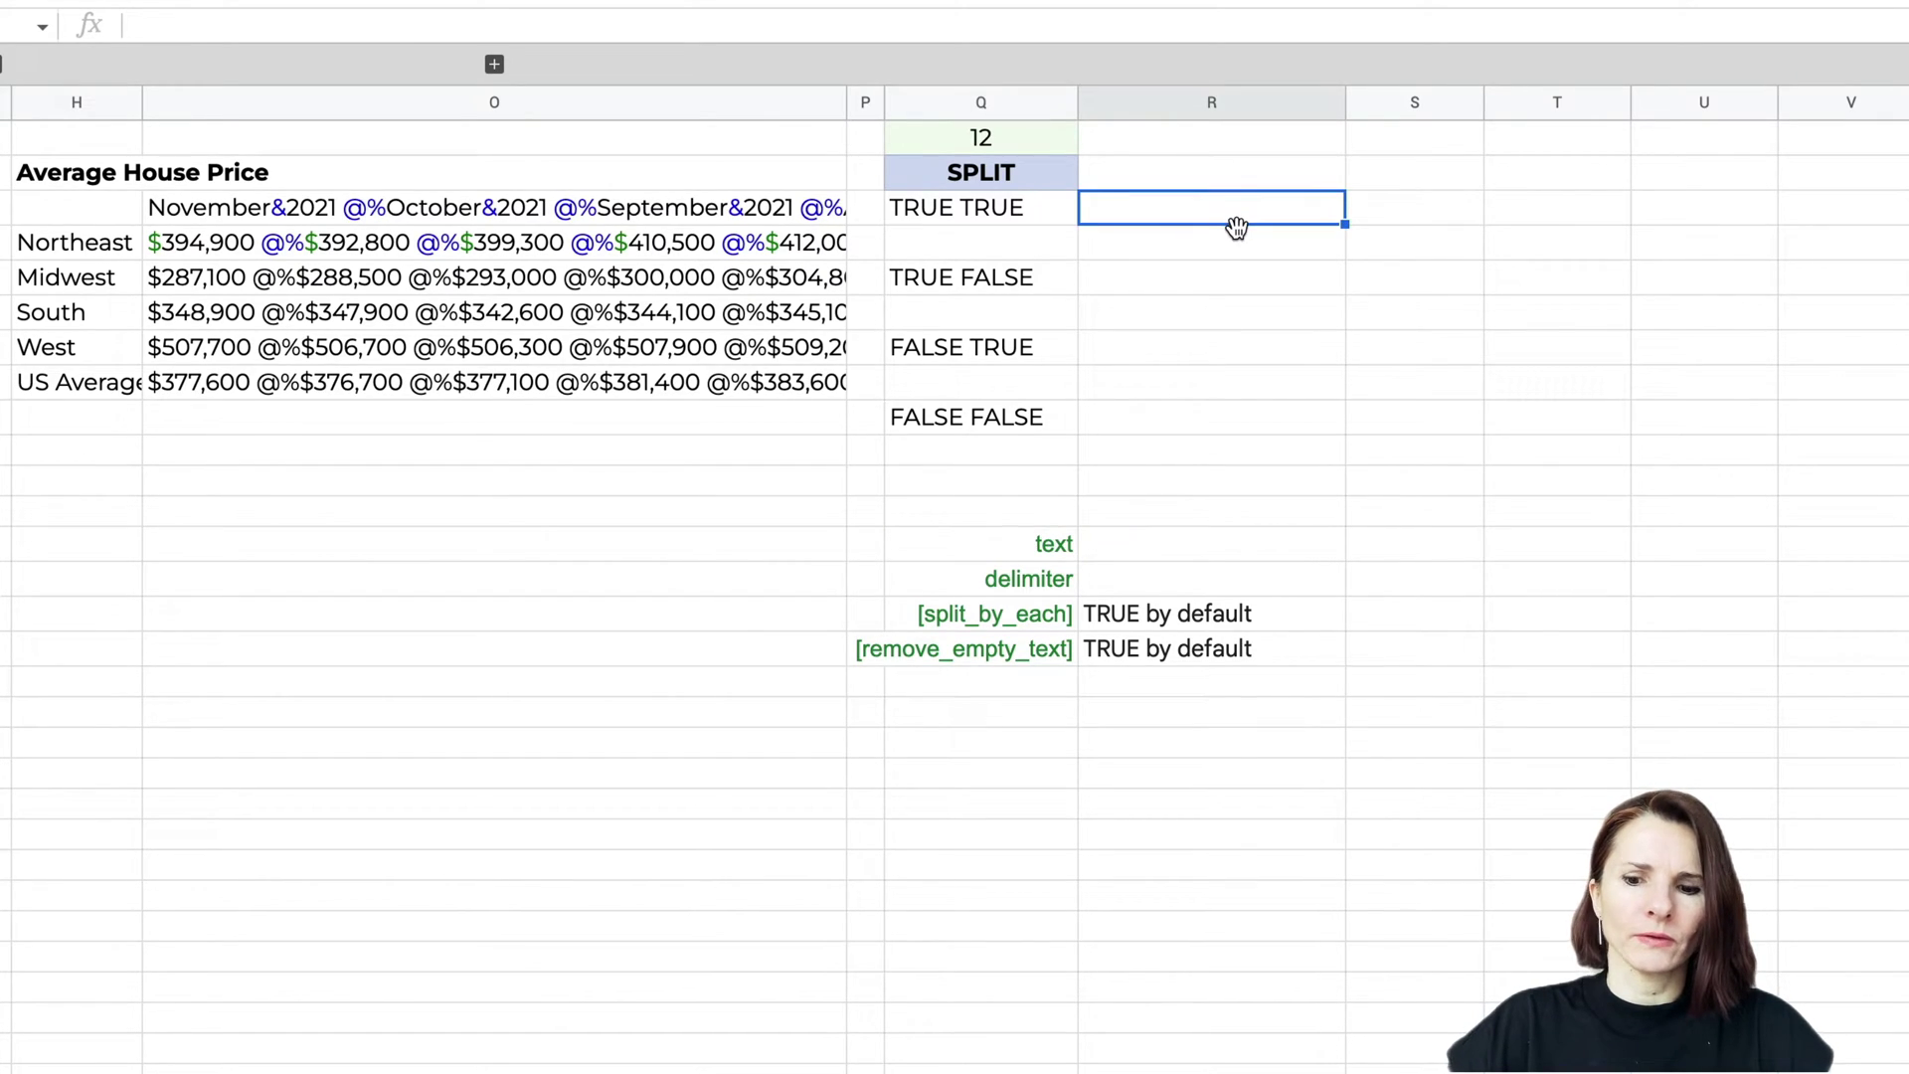
pyautogui.write('=')
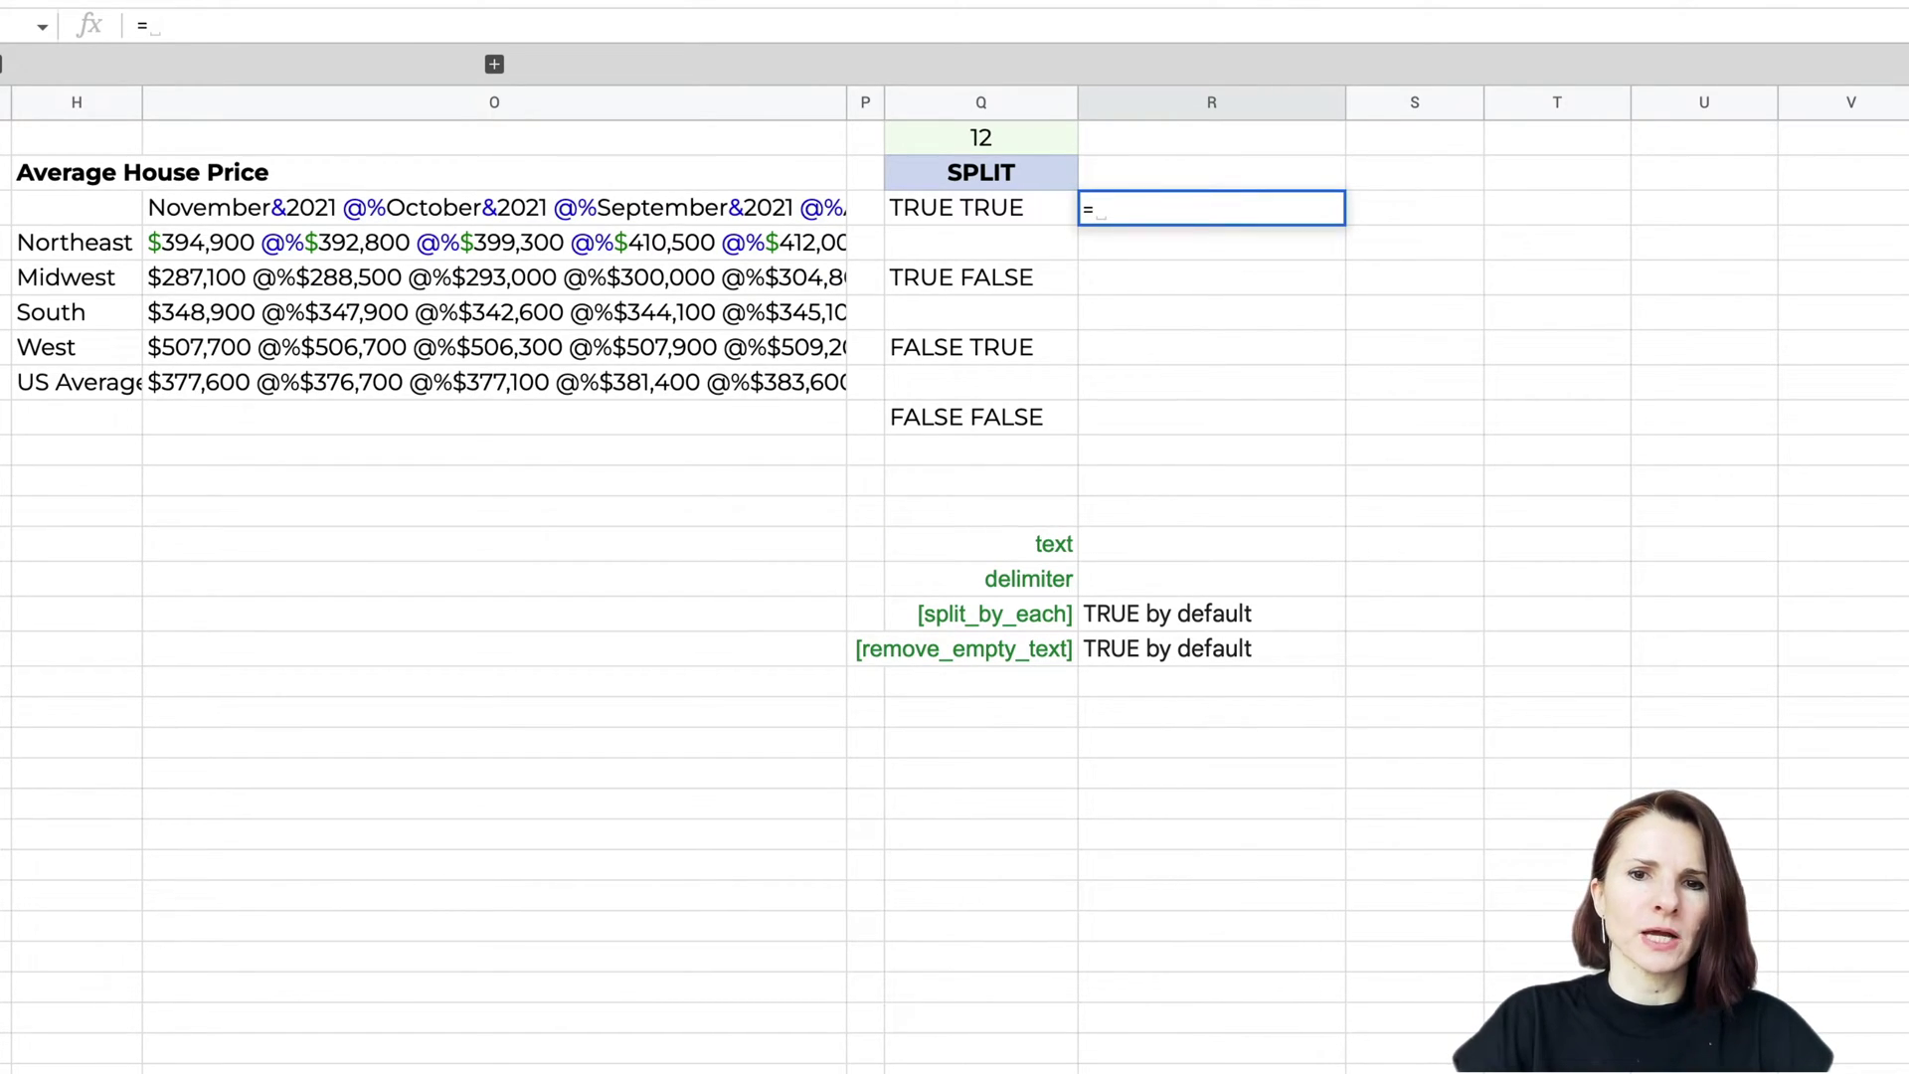
pyautogui.write('split(')
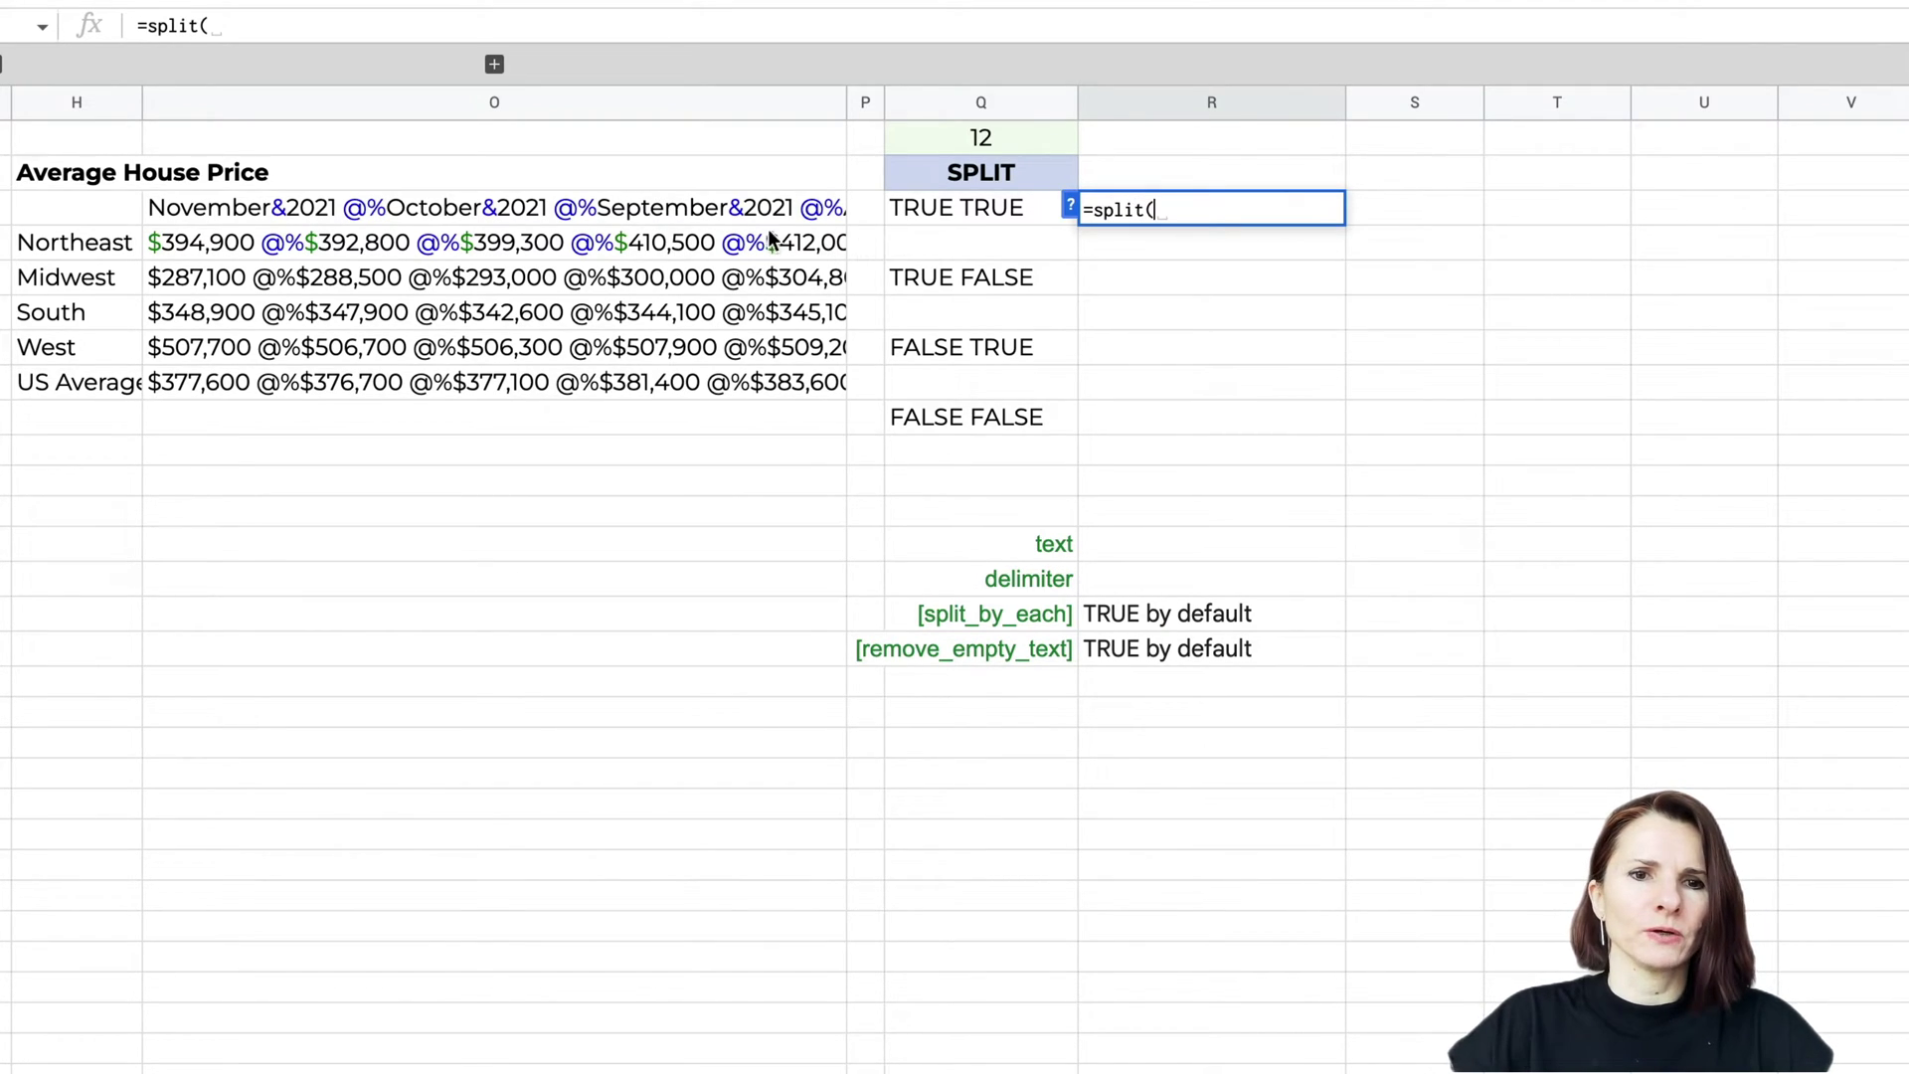
pyautogui.click(694, 212)
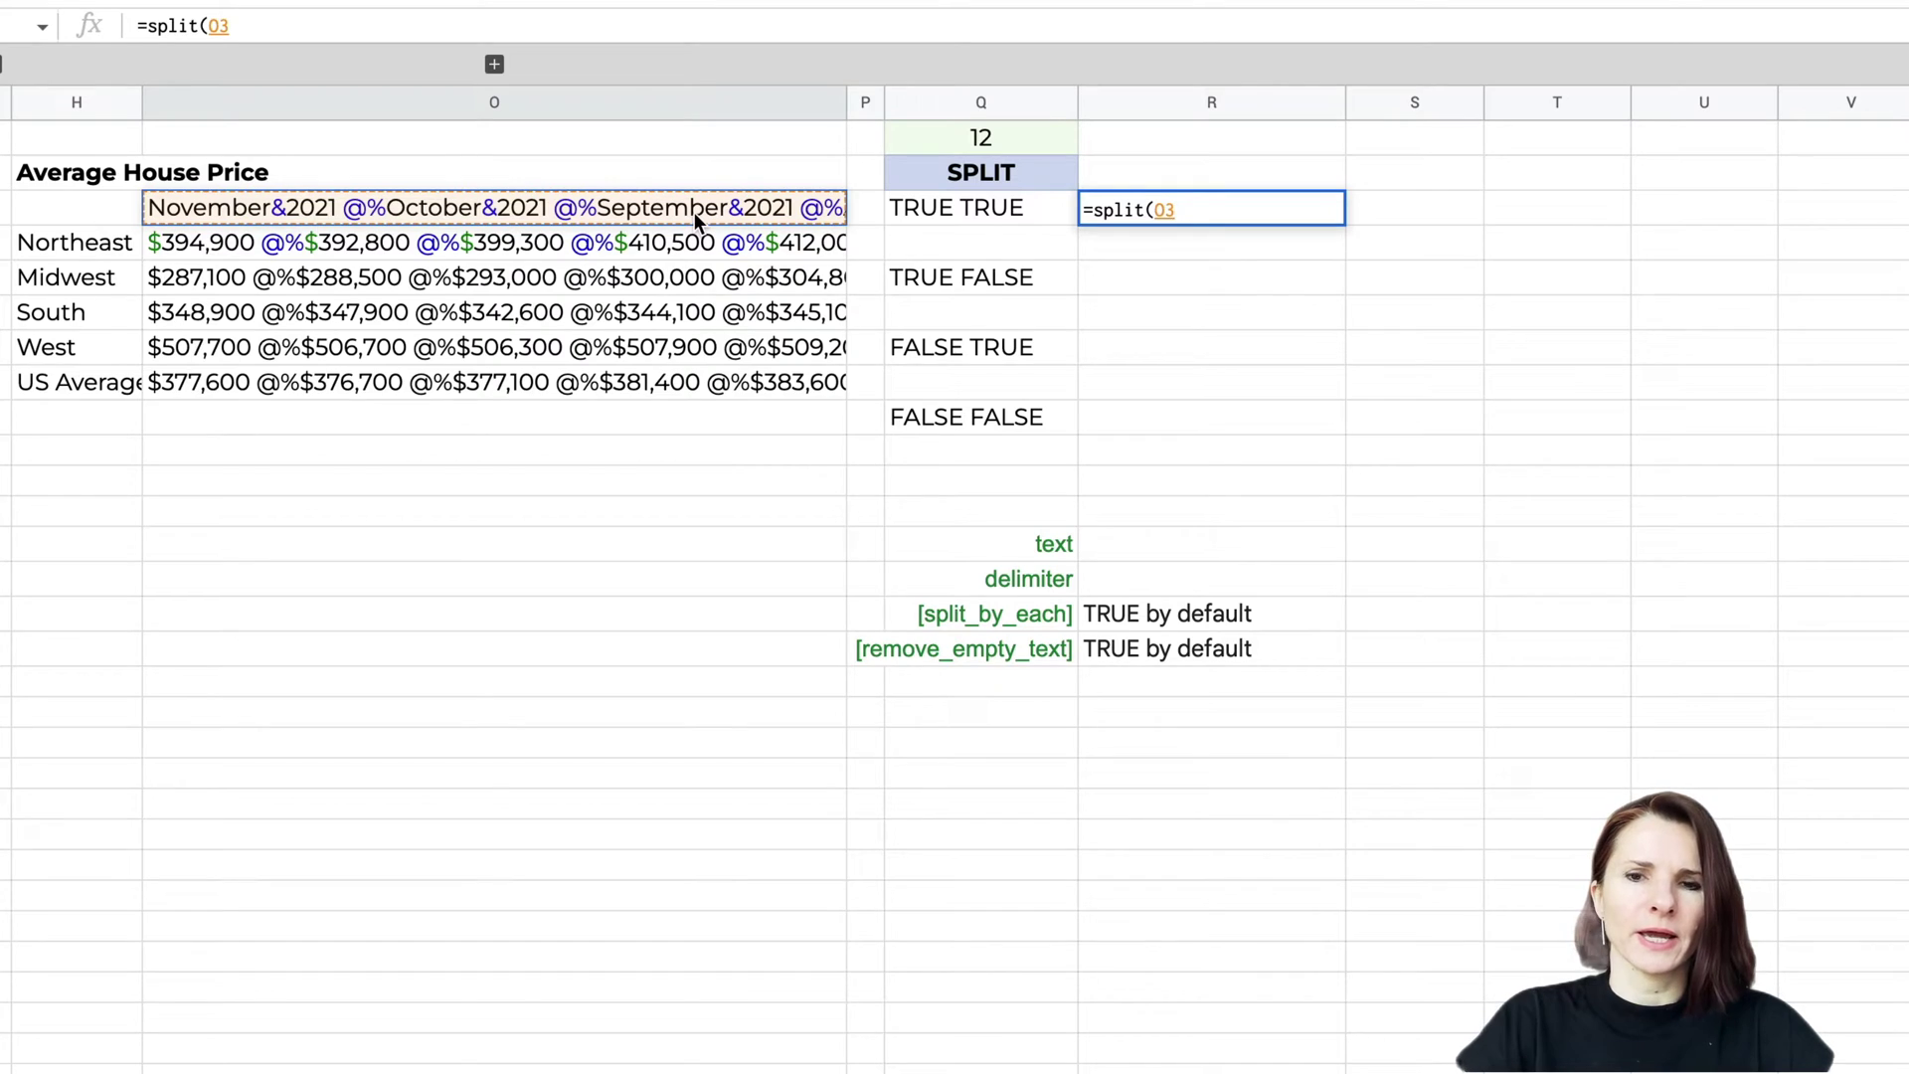
pyautogui.write(',"')
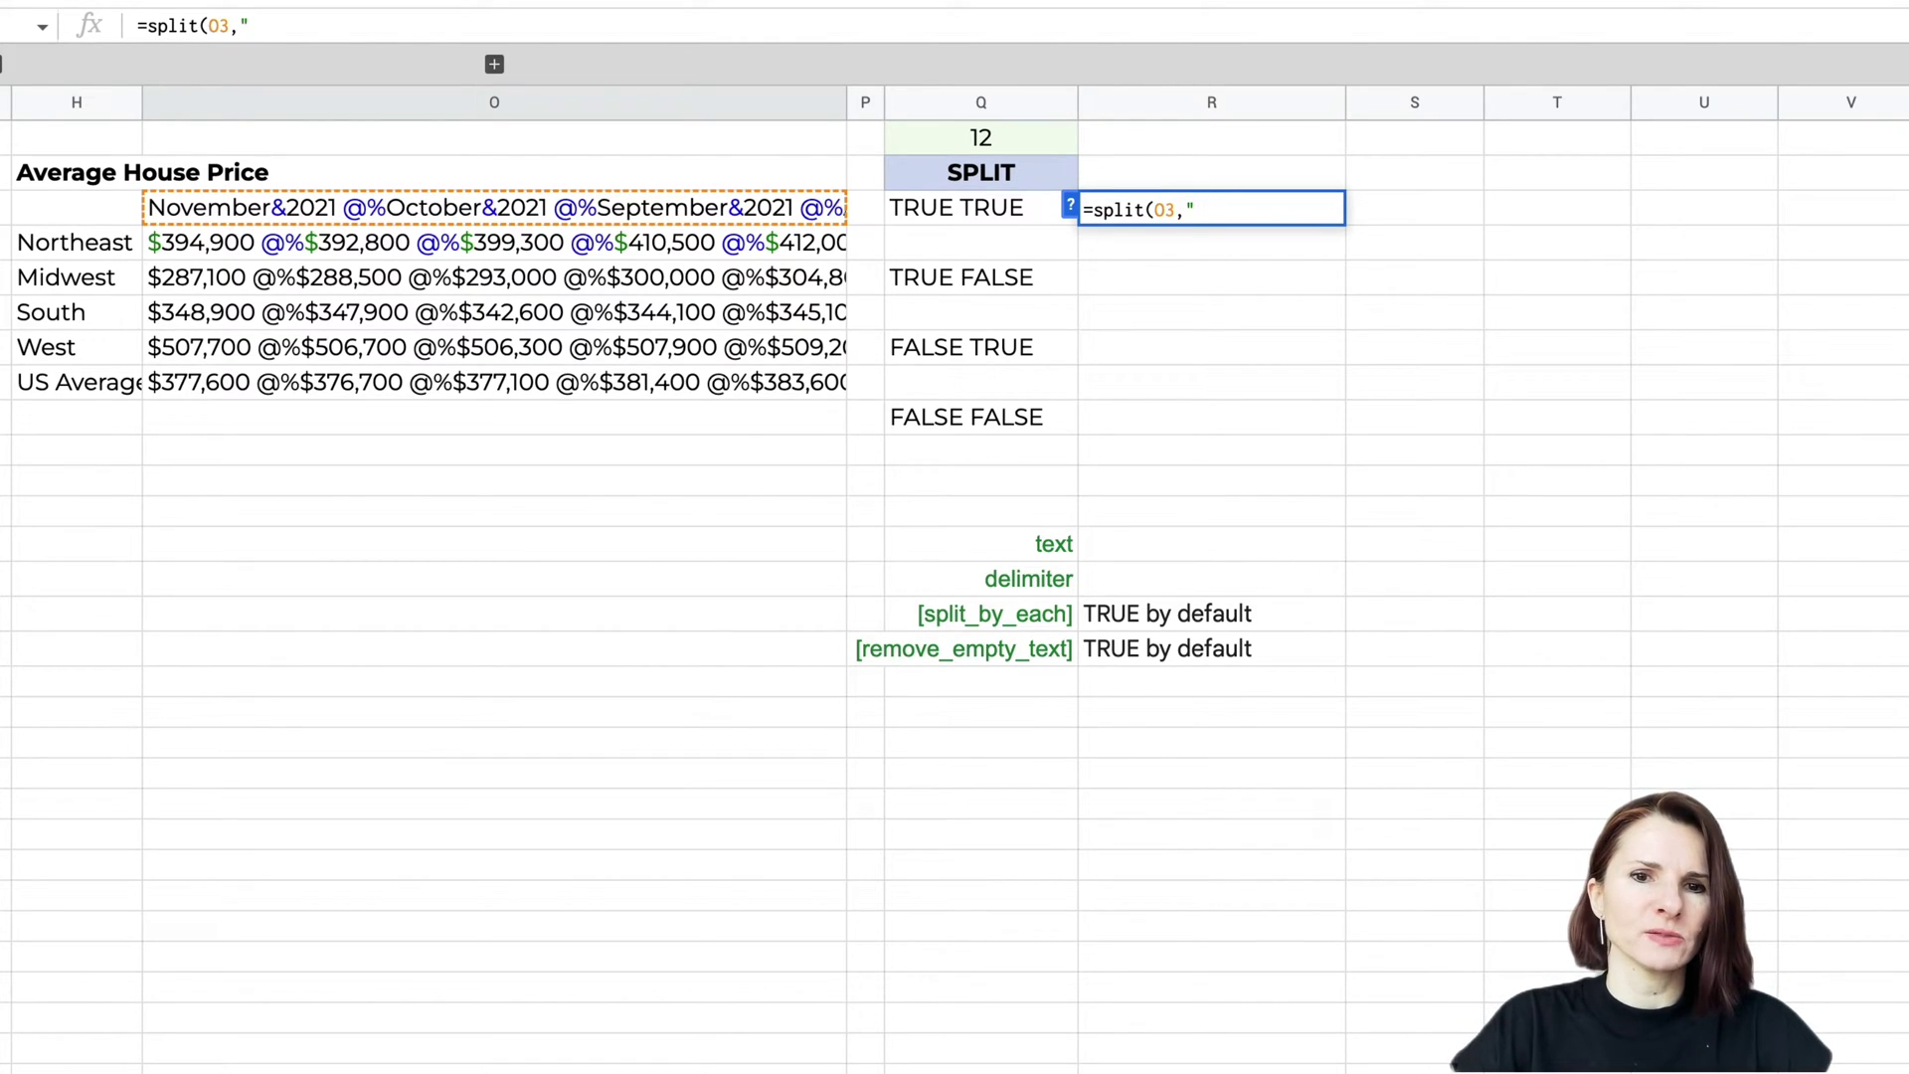
pyautogui.write('&')
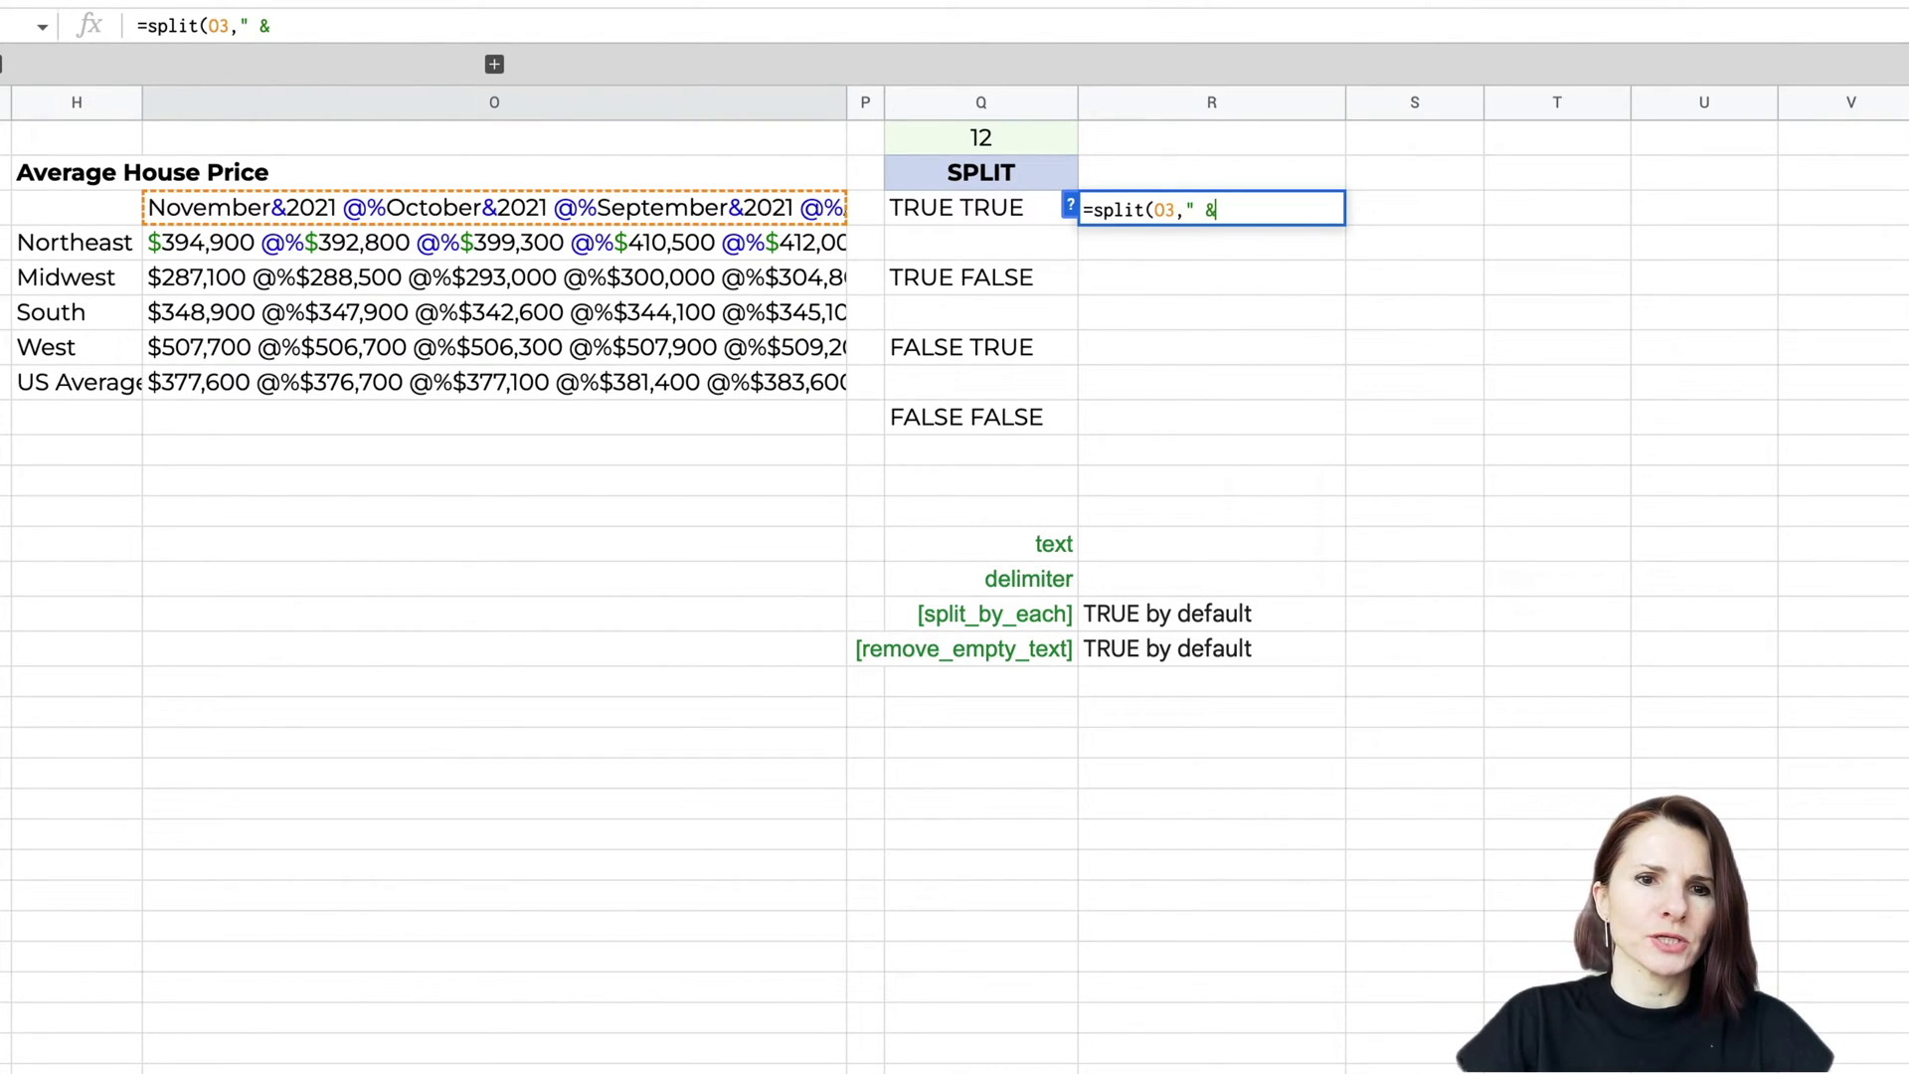
pyautogui.write('@%"')
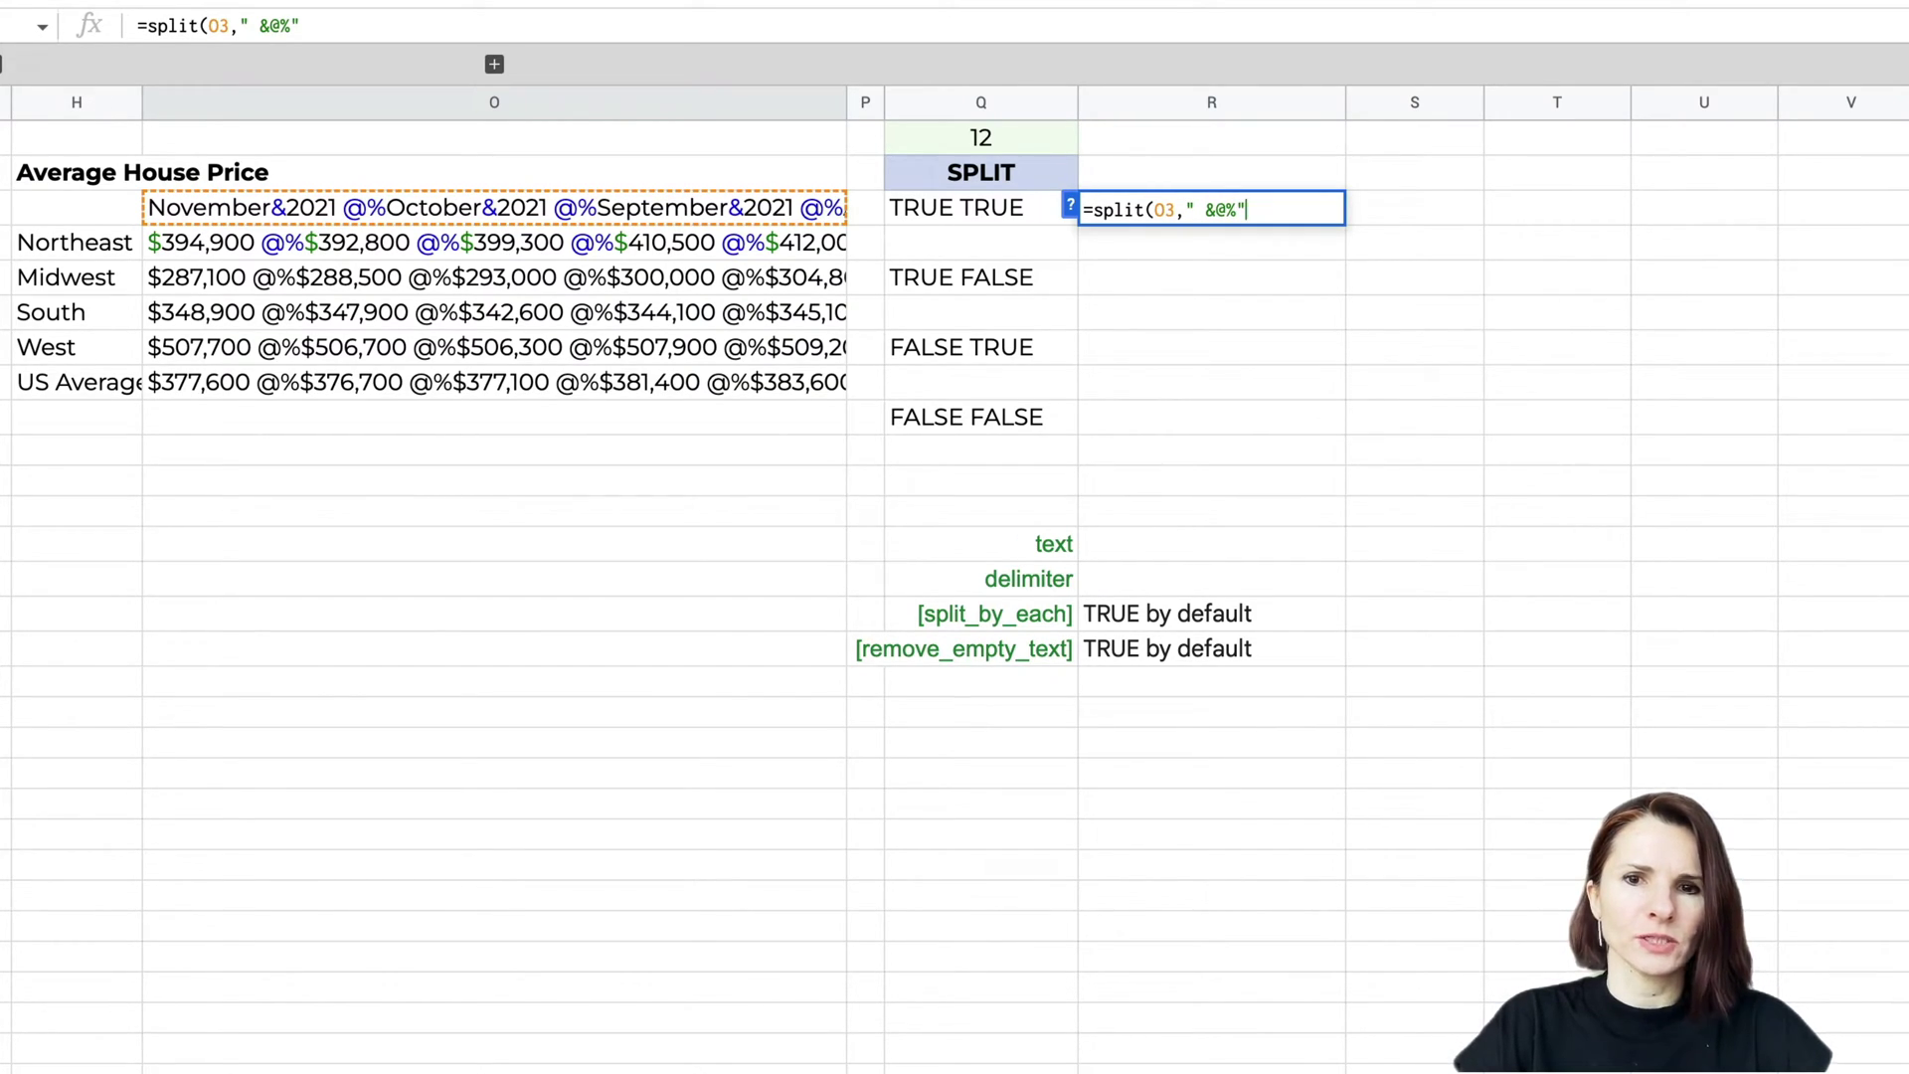
pyautogui.write(',')
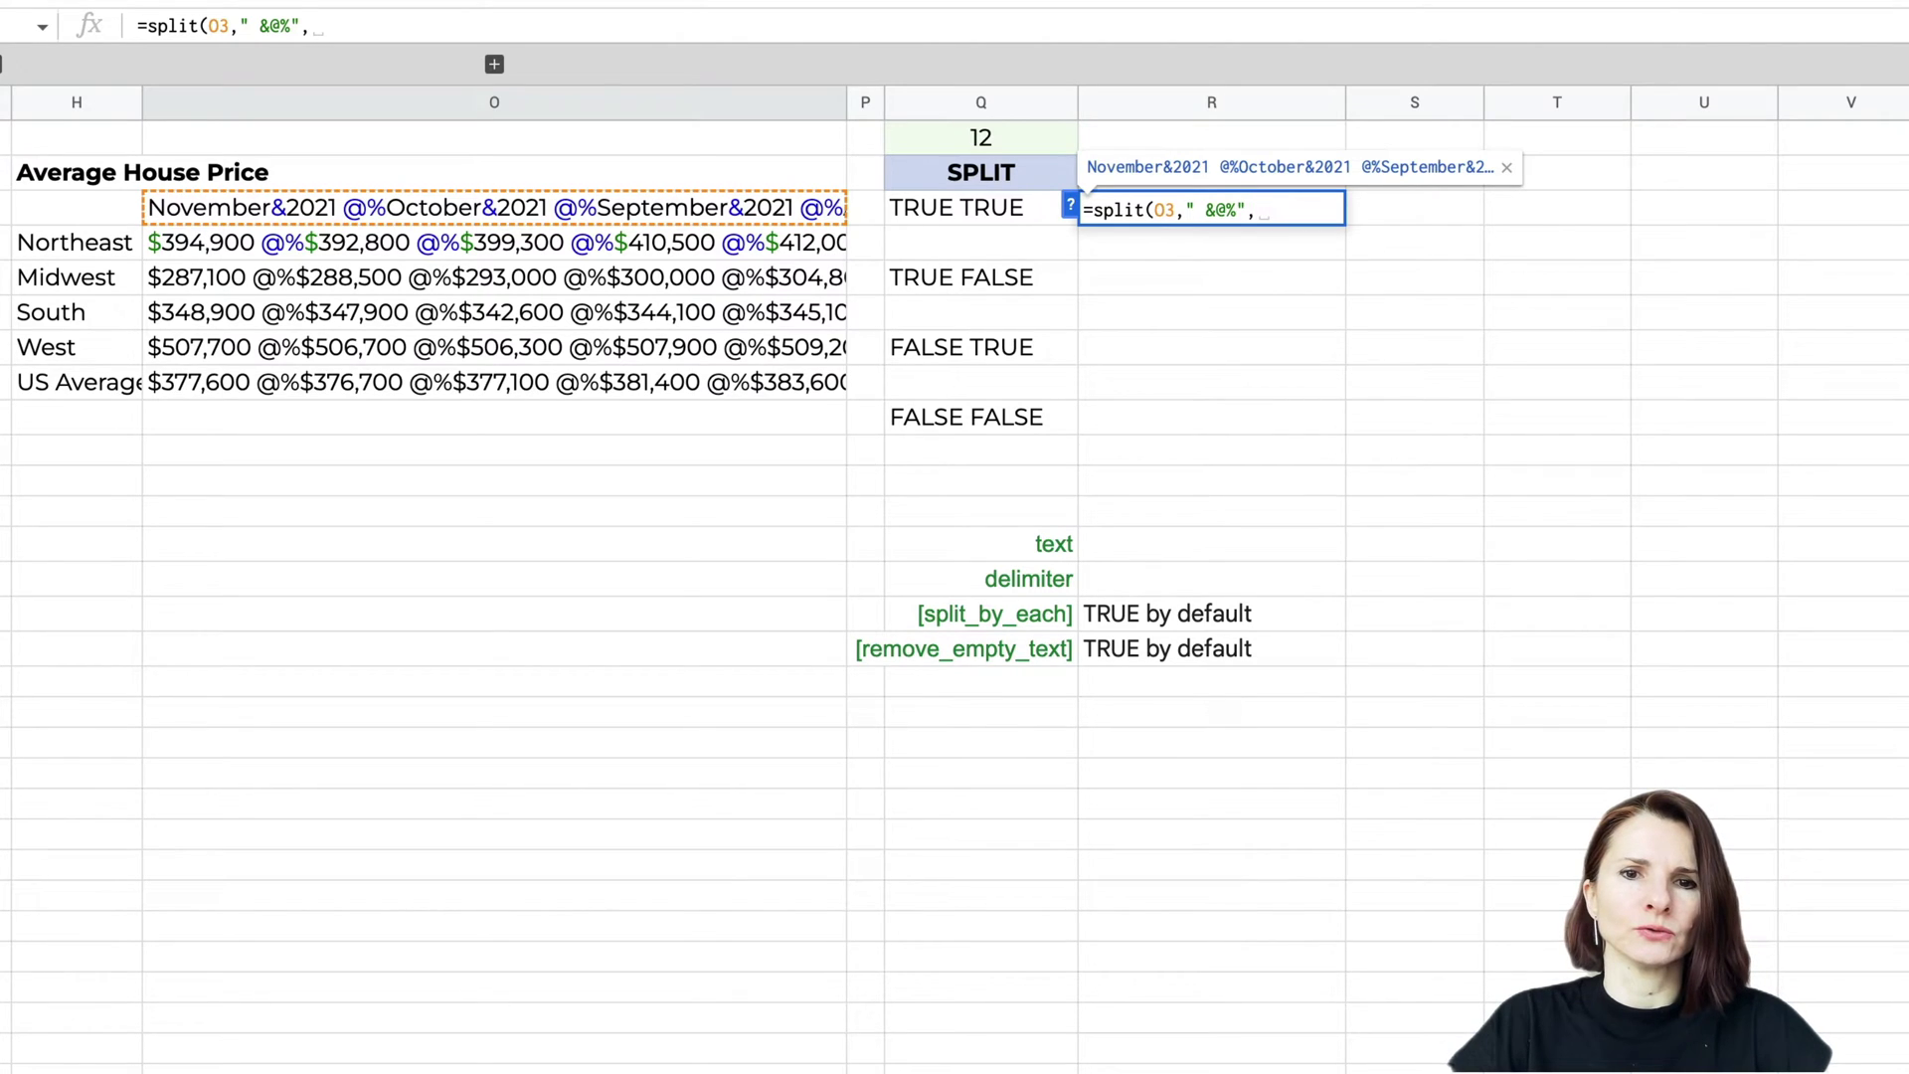
pyautogui.write('true')
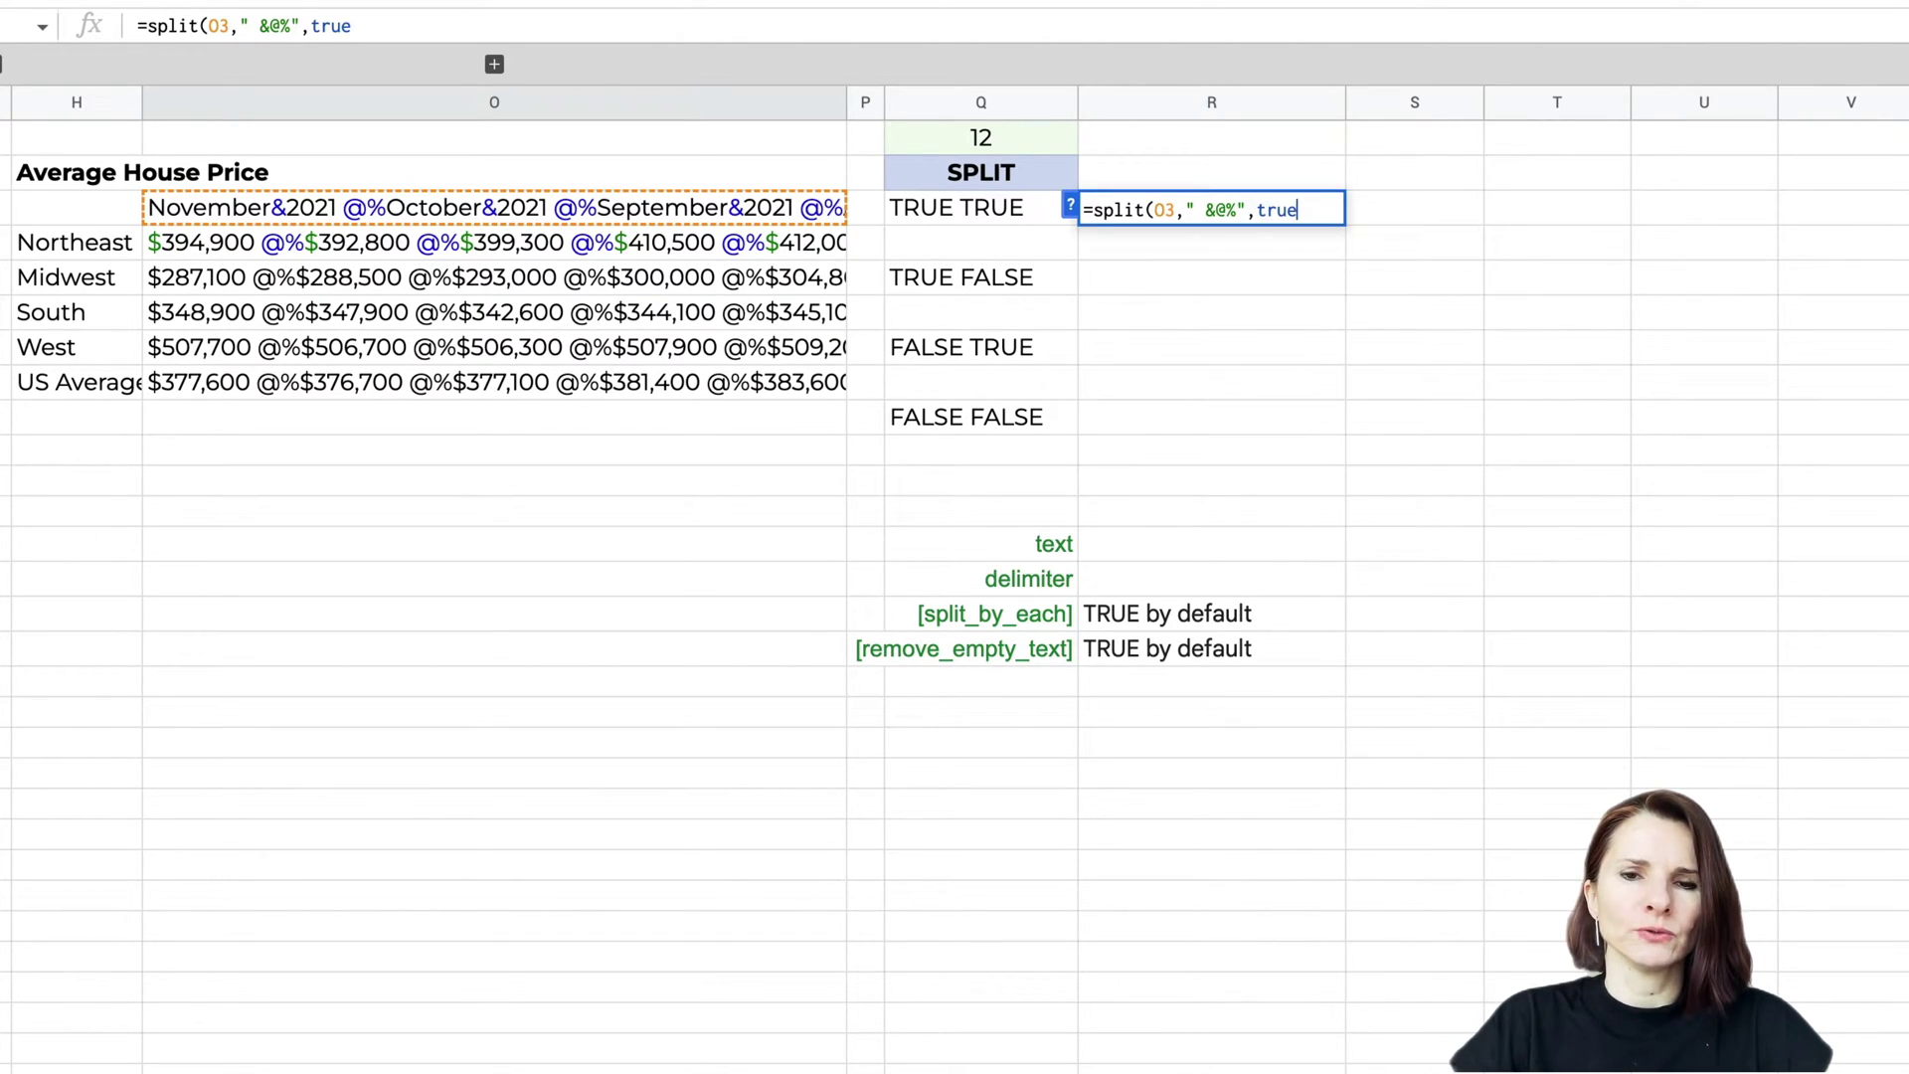
pyautogui.write(',')
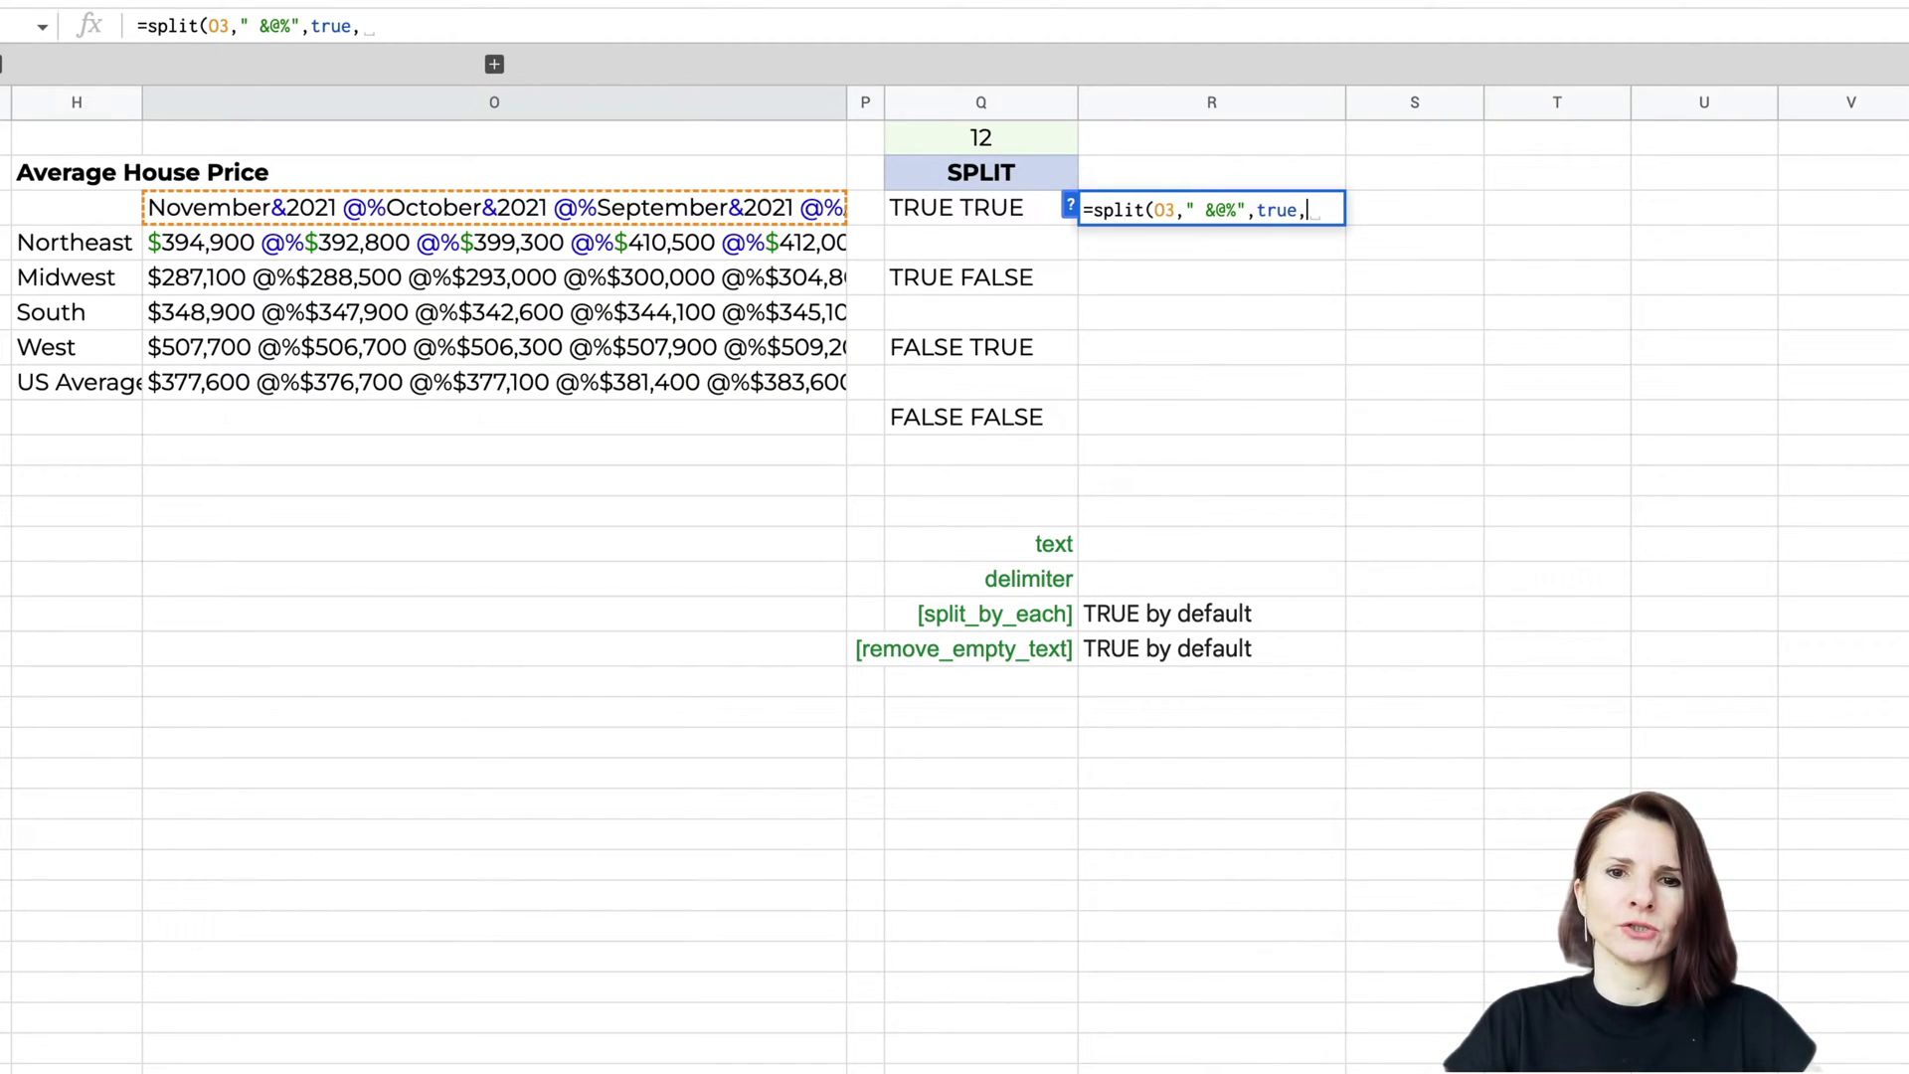
pyautogui.write('ture')
pyautogui.press('BackSpace')
pyautogui.press('BackSpace')
pyautogui.write('rue)')
pyautogui.press('Return')
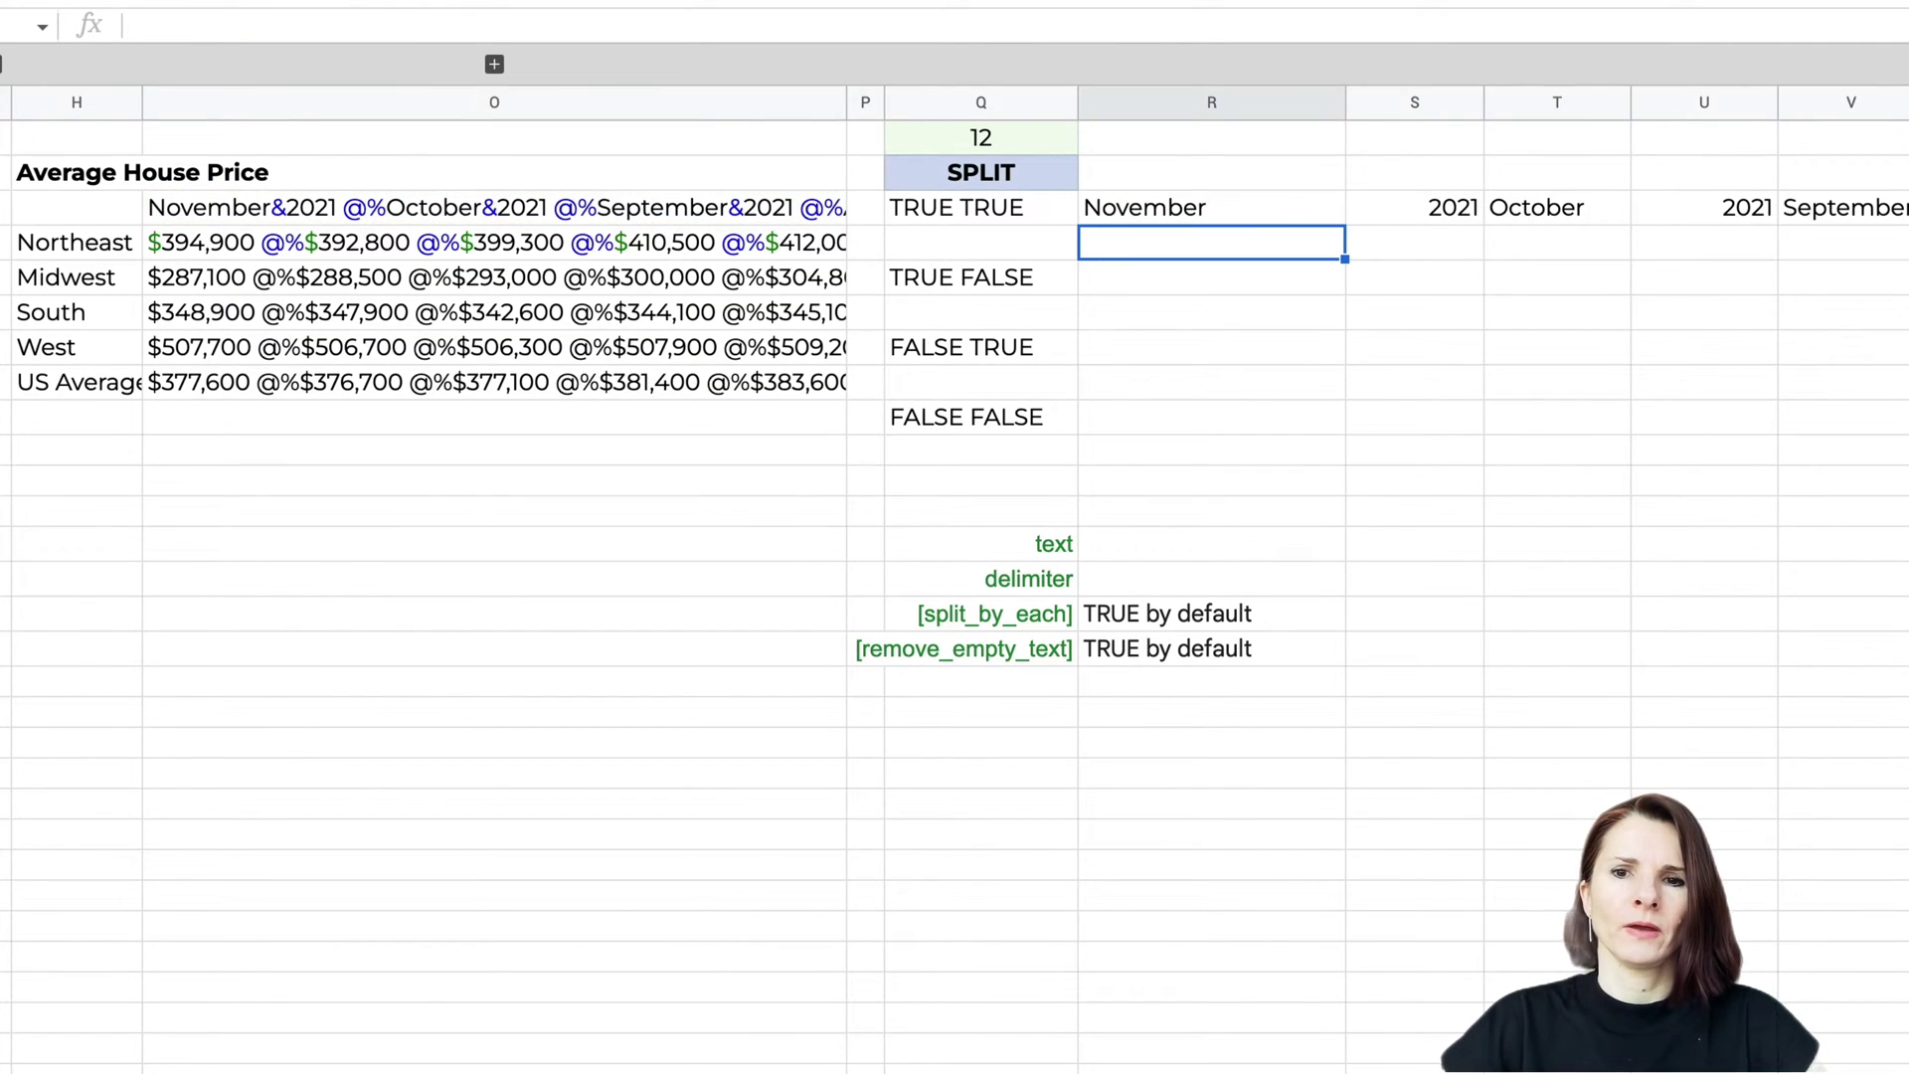
# Copy the R3 SPLIT formula down to R4 and compare the month pieces with O3.
pyautogui.click(1258, 213)
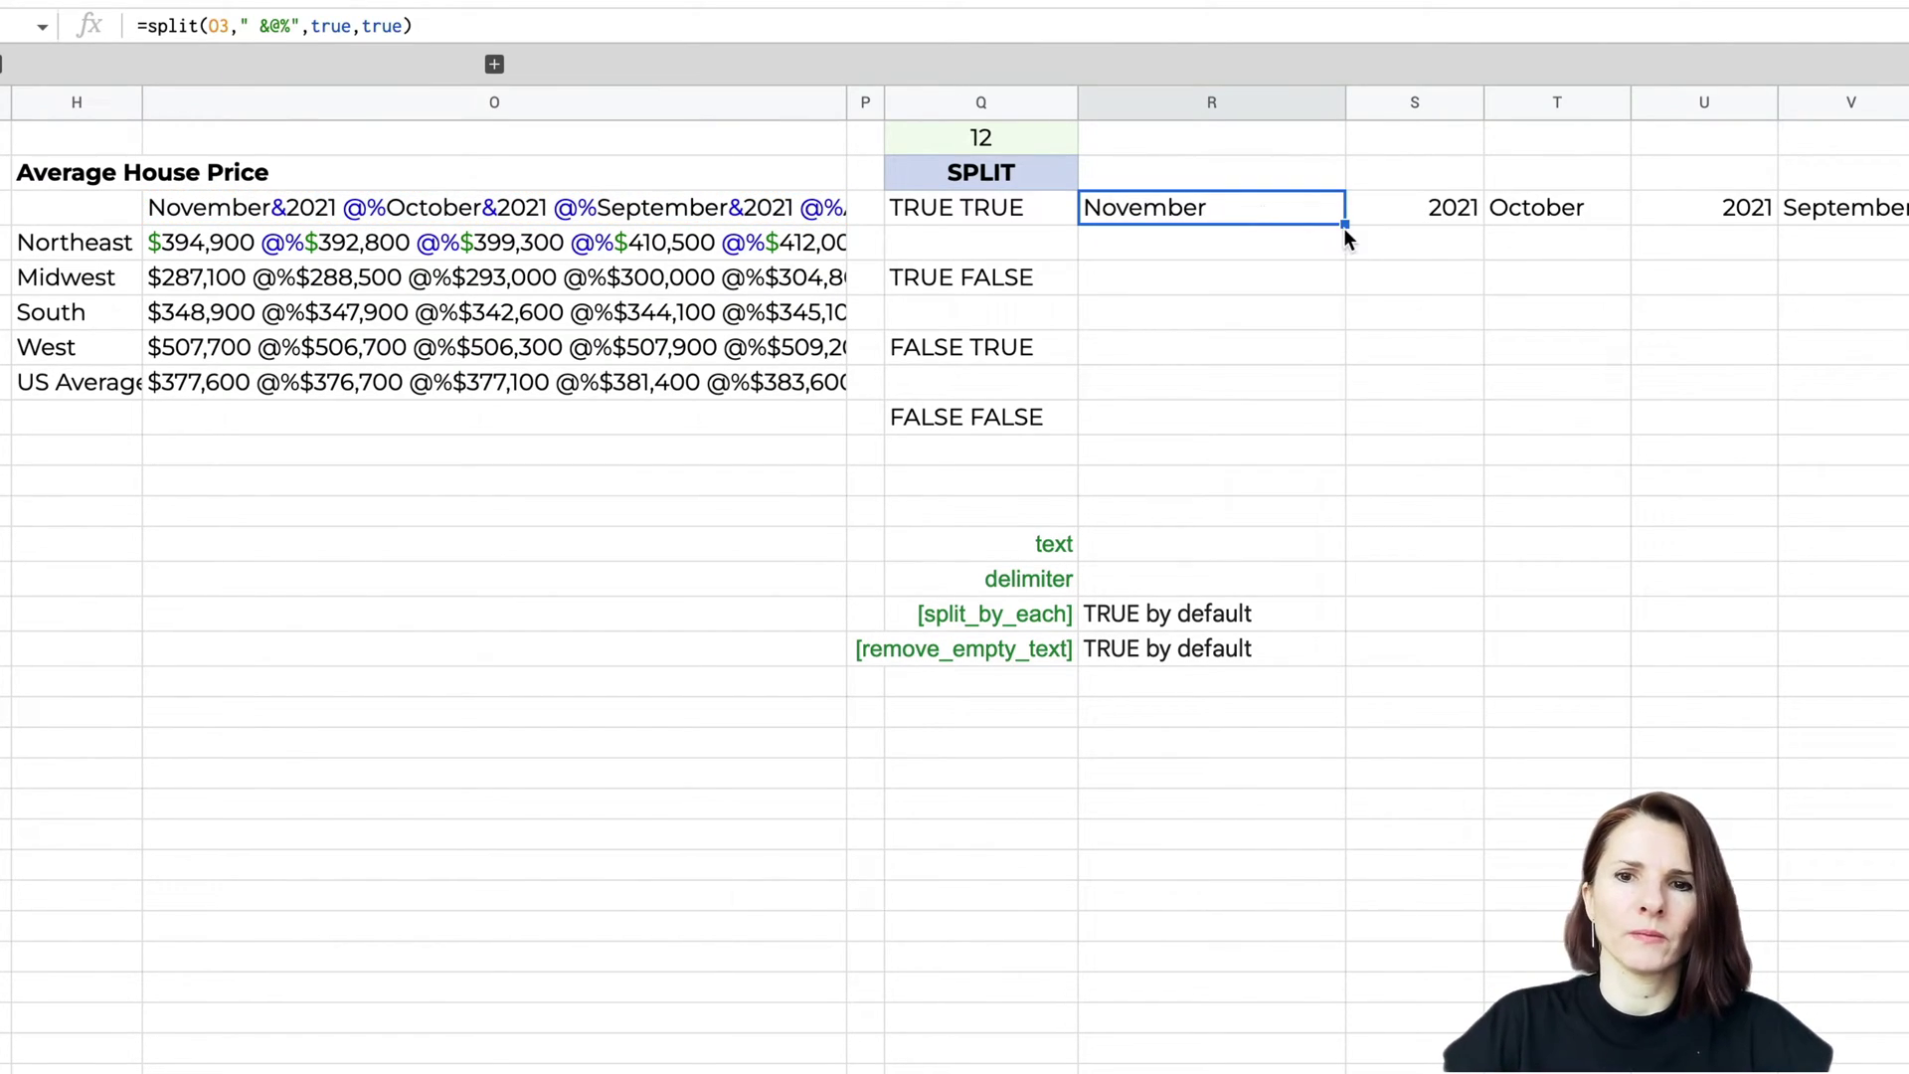
pyautogui.moveTo(1345, 227); pyautogui.dragTo(1343, 249)
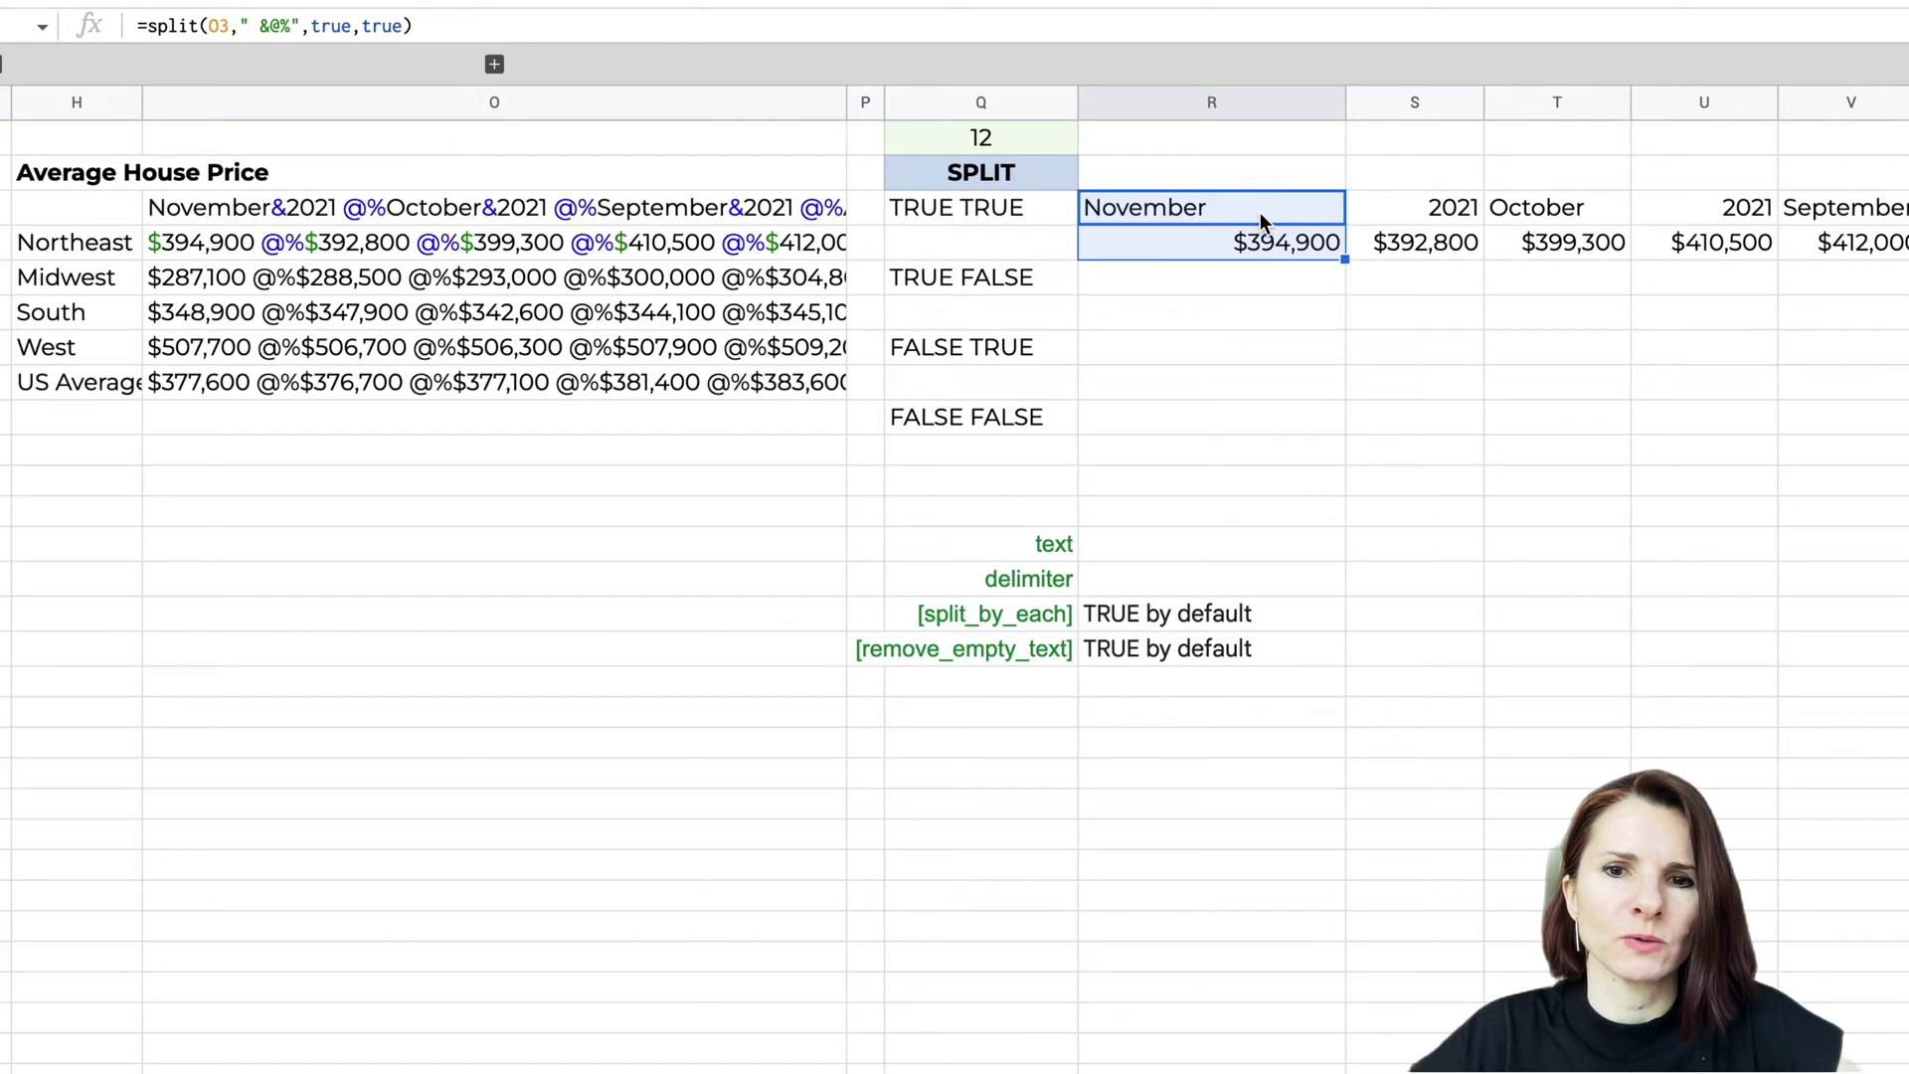
pyautogui.click(1266, 209)
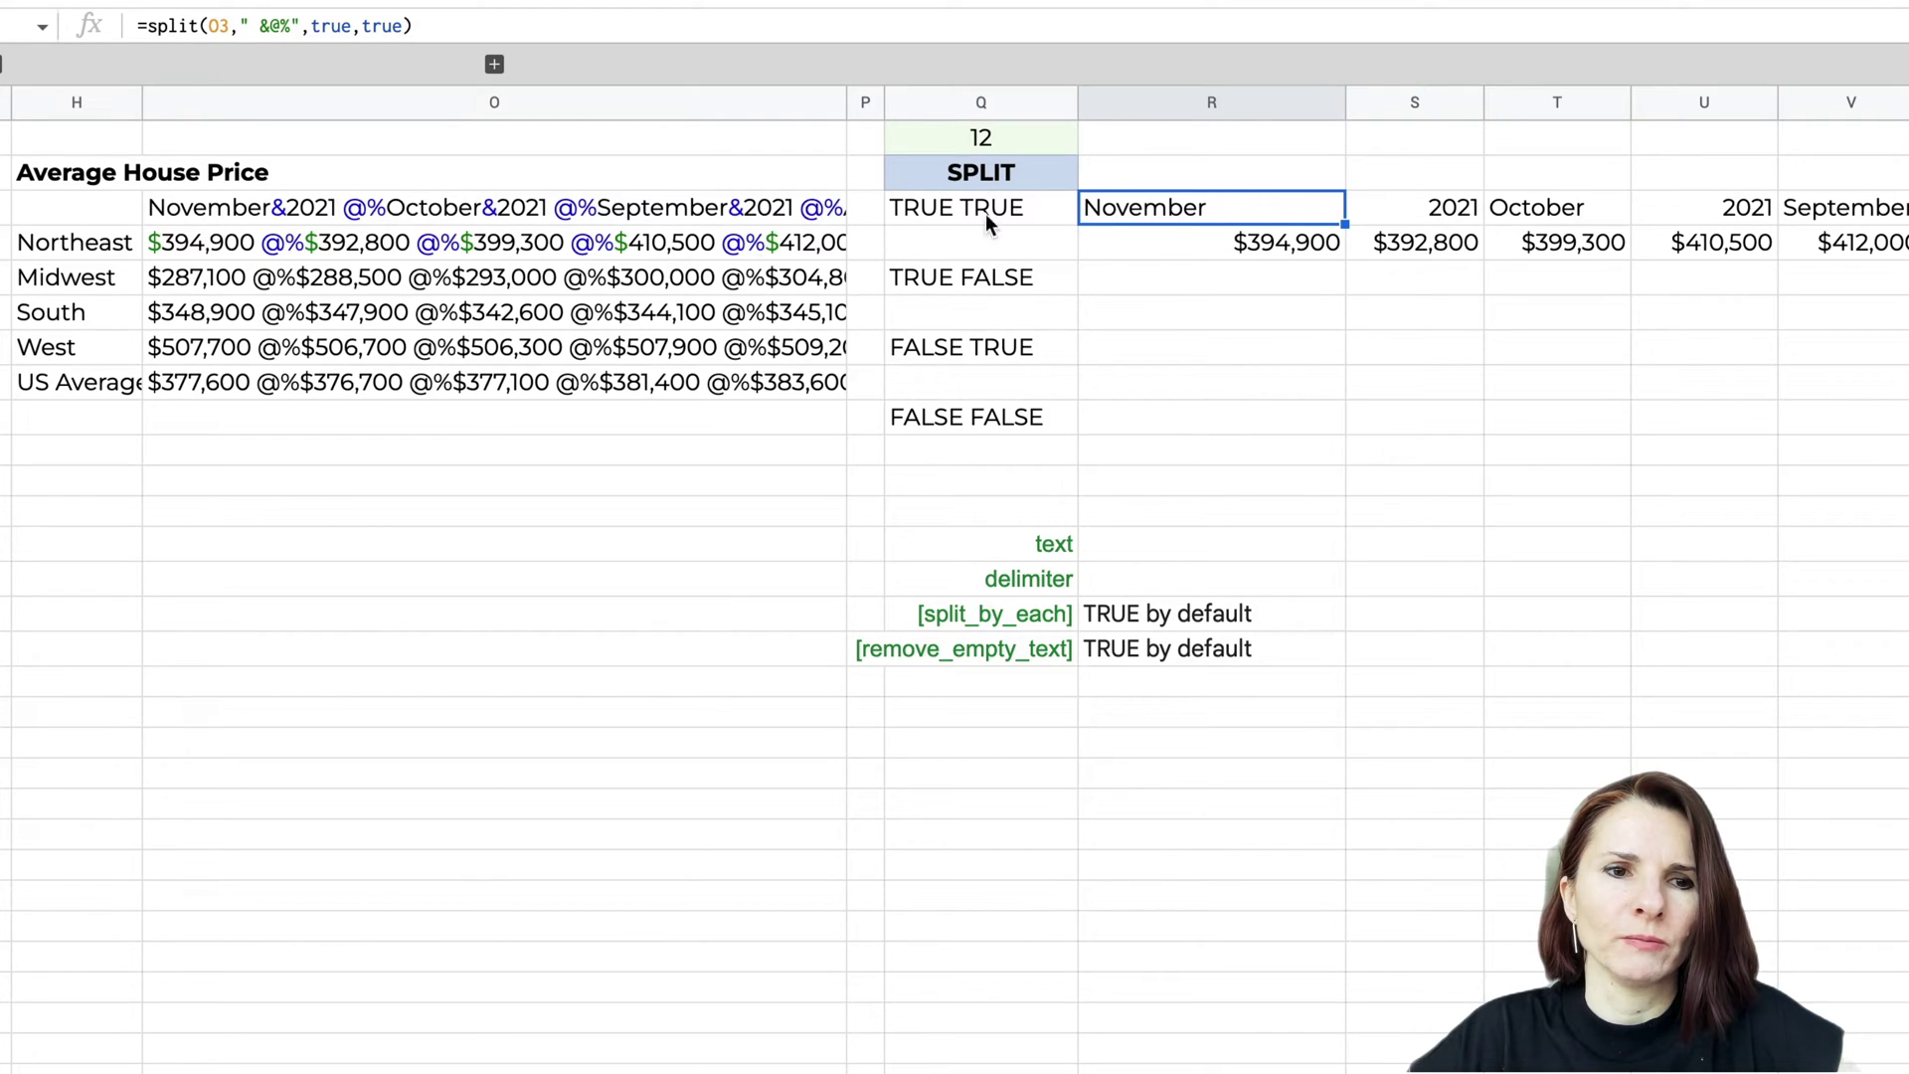
pyautogui.click(258, 207)
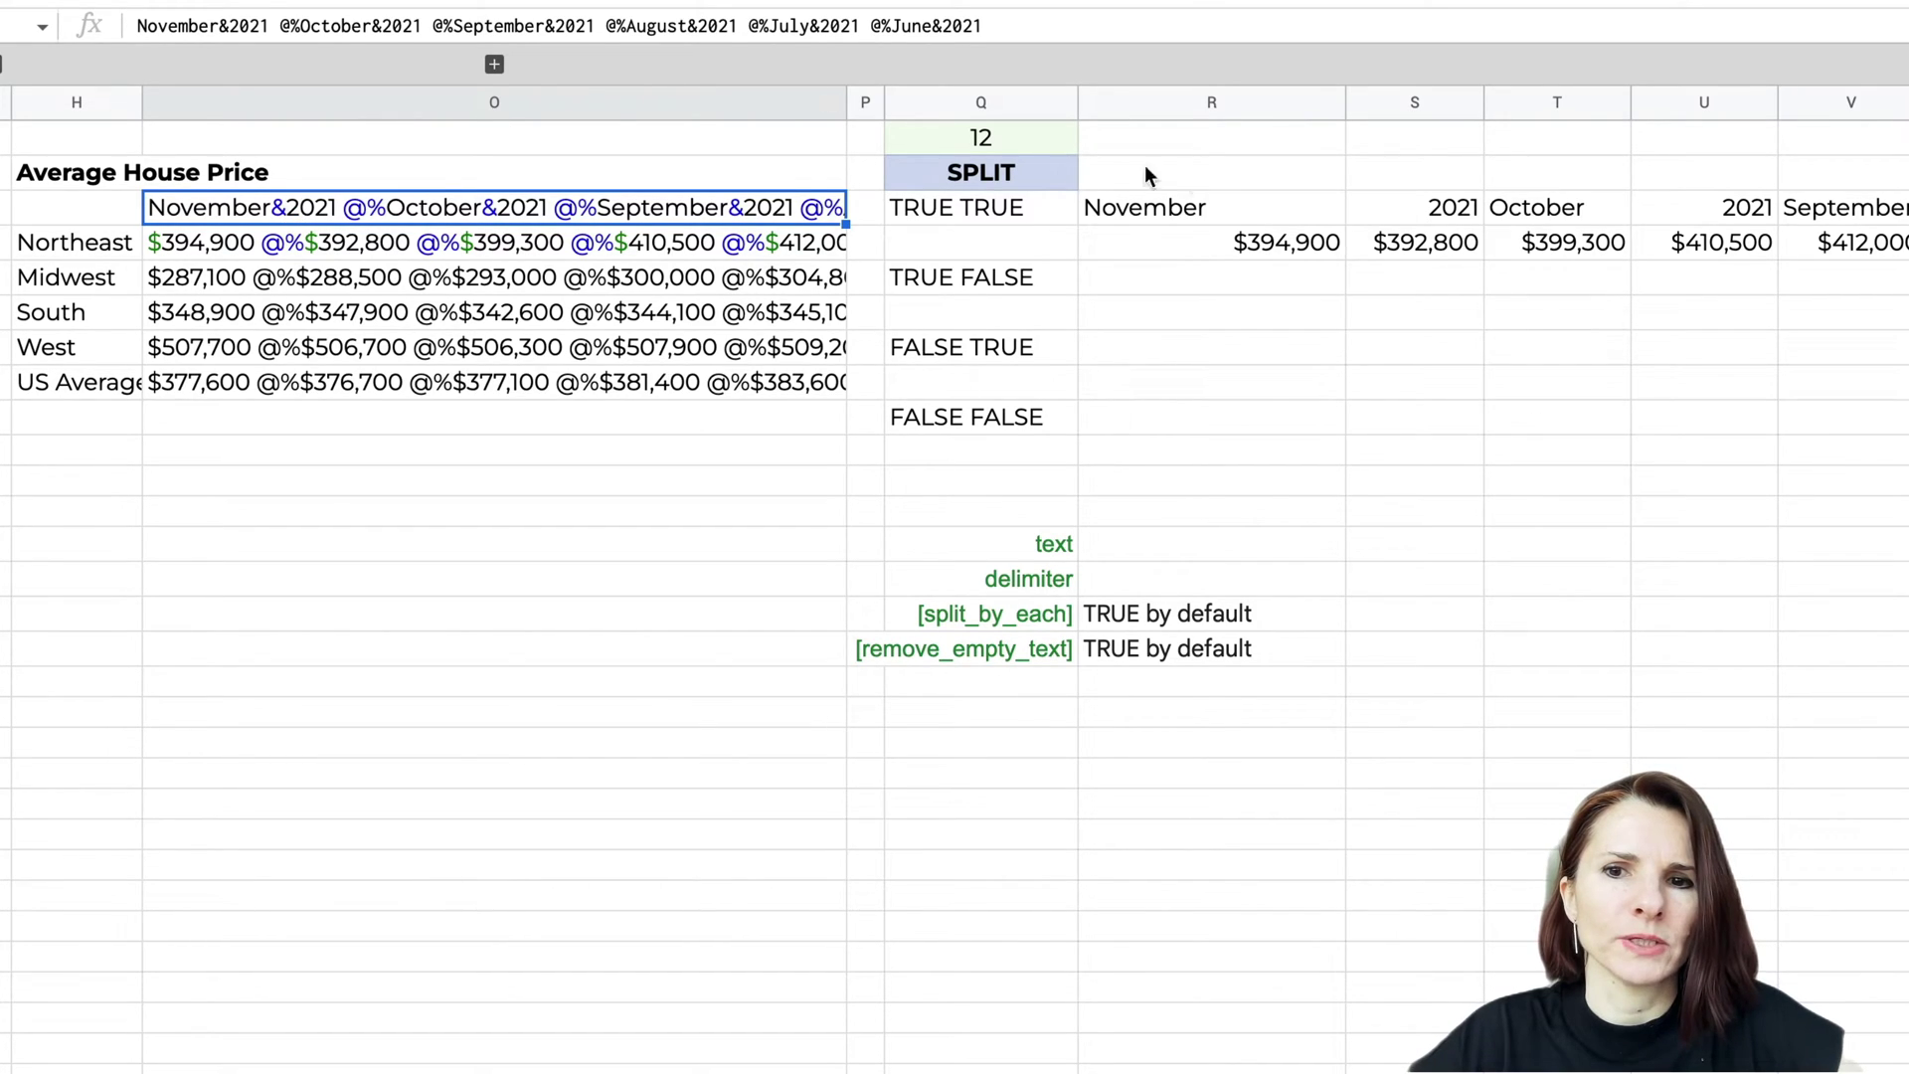
pyautogui.click(1392, 213)
pyautogui.click(1292, 213)
pyautogui.click(1422, 208)
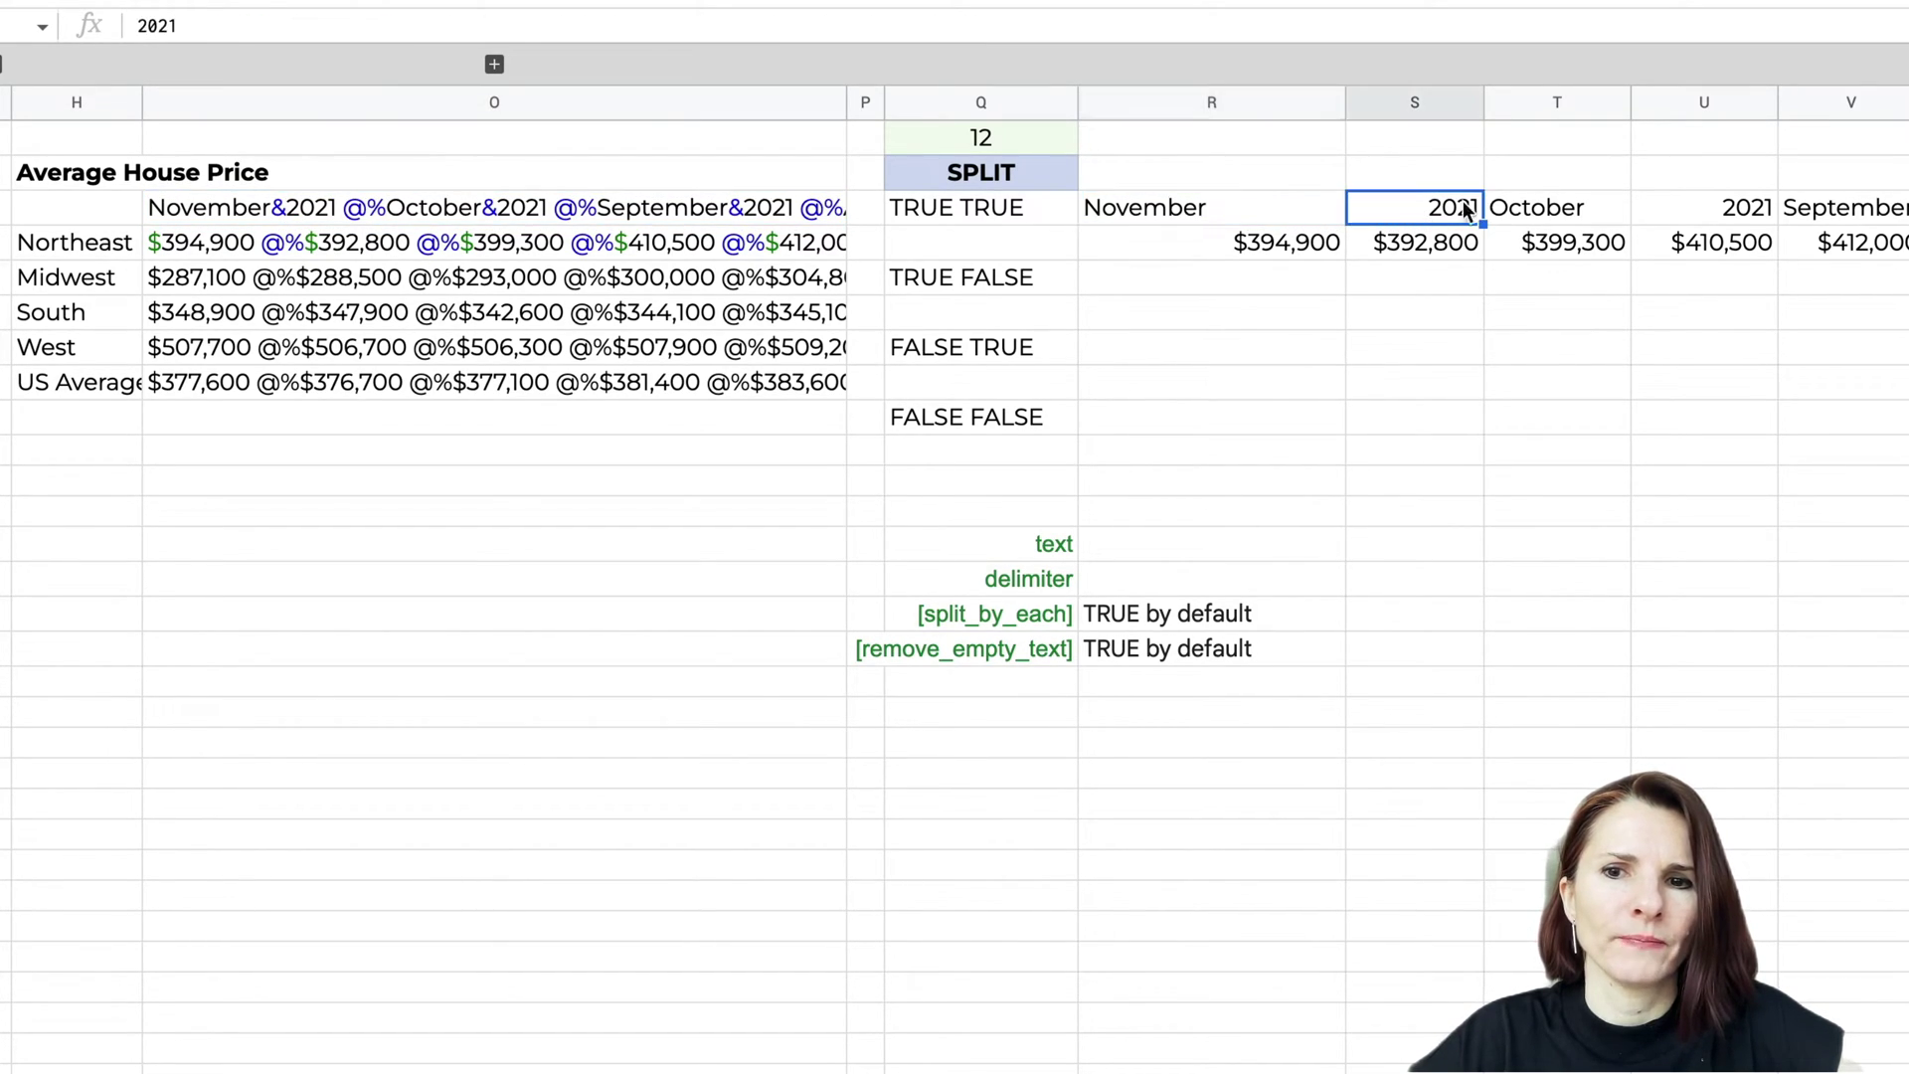
pyautogui.click(1526, 213)
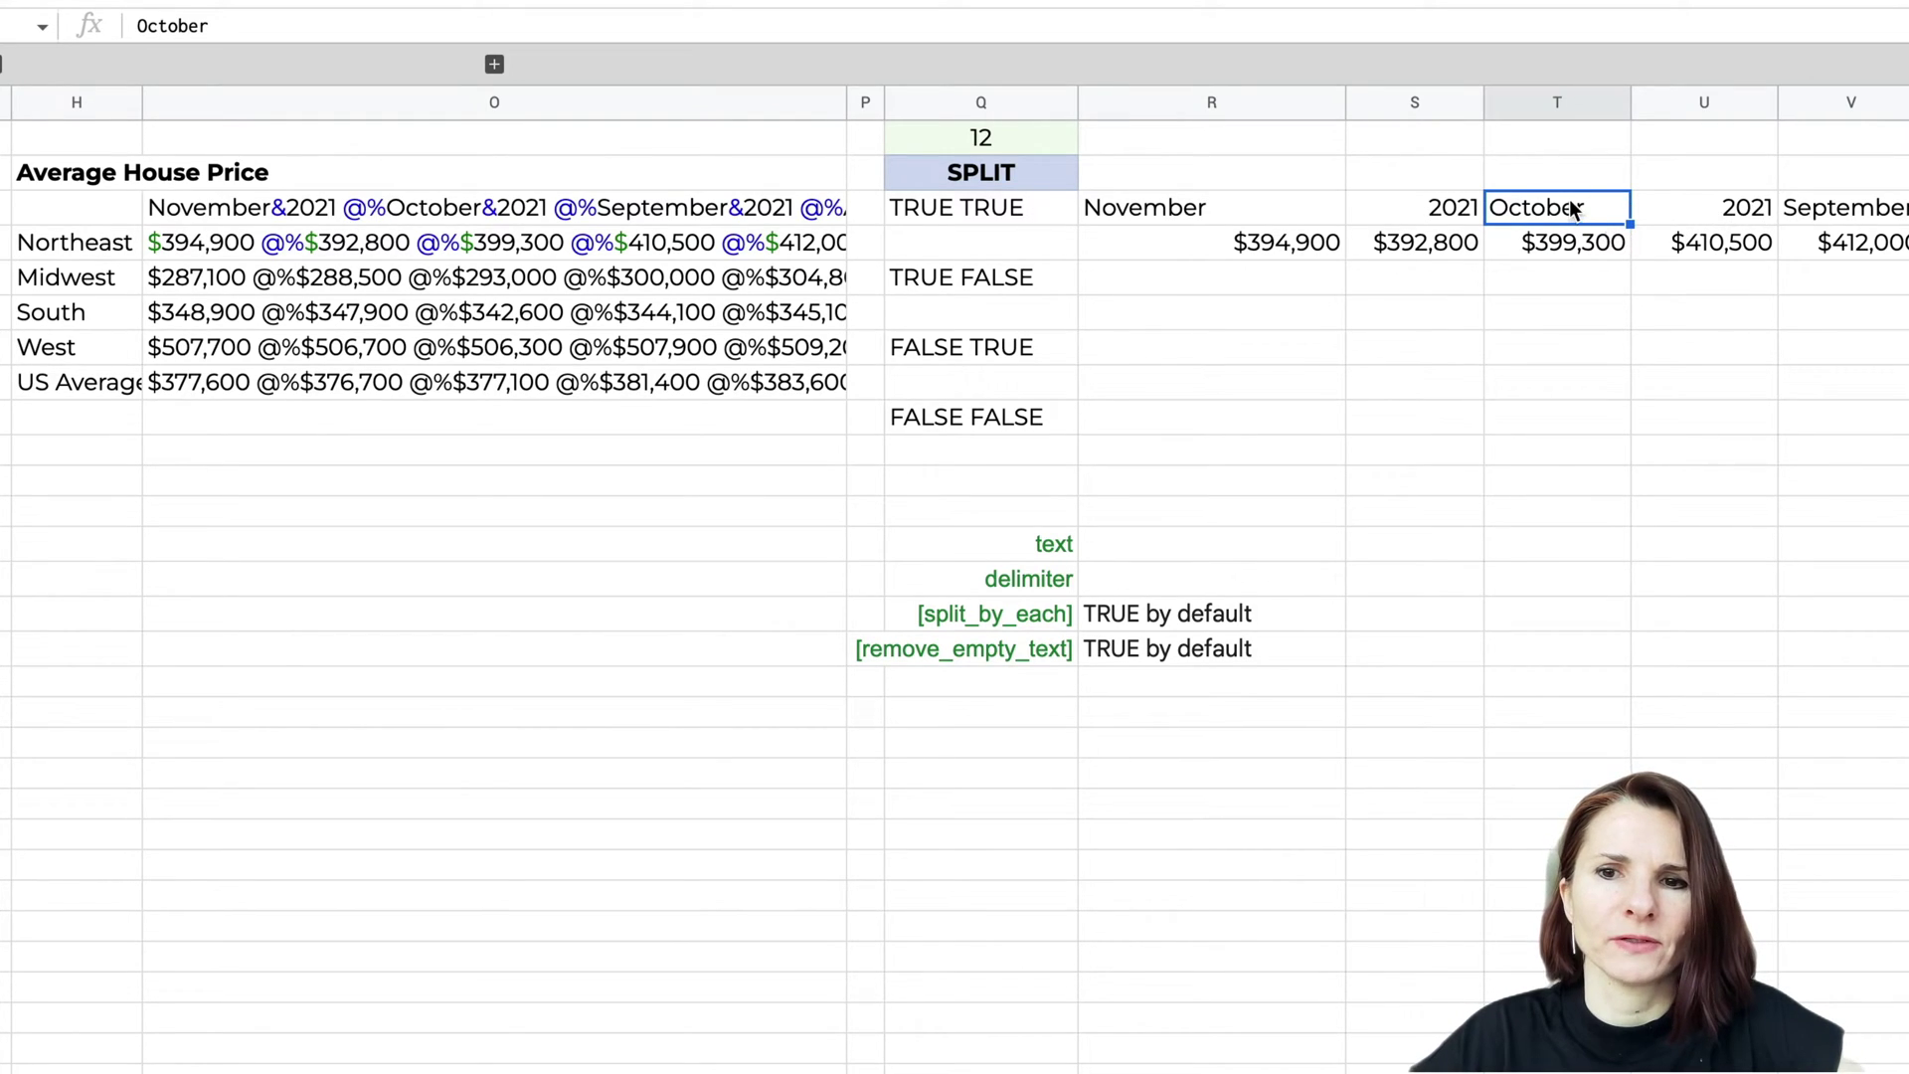
pyautogui.click(1682, 207)
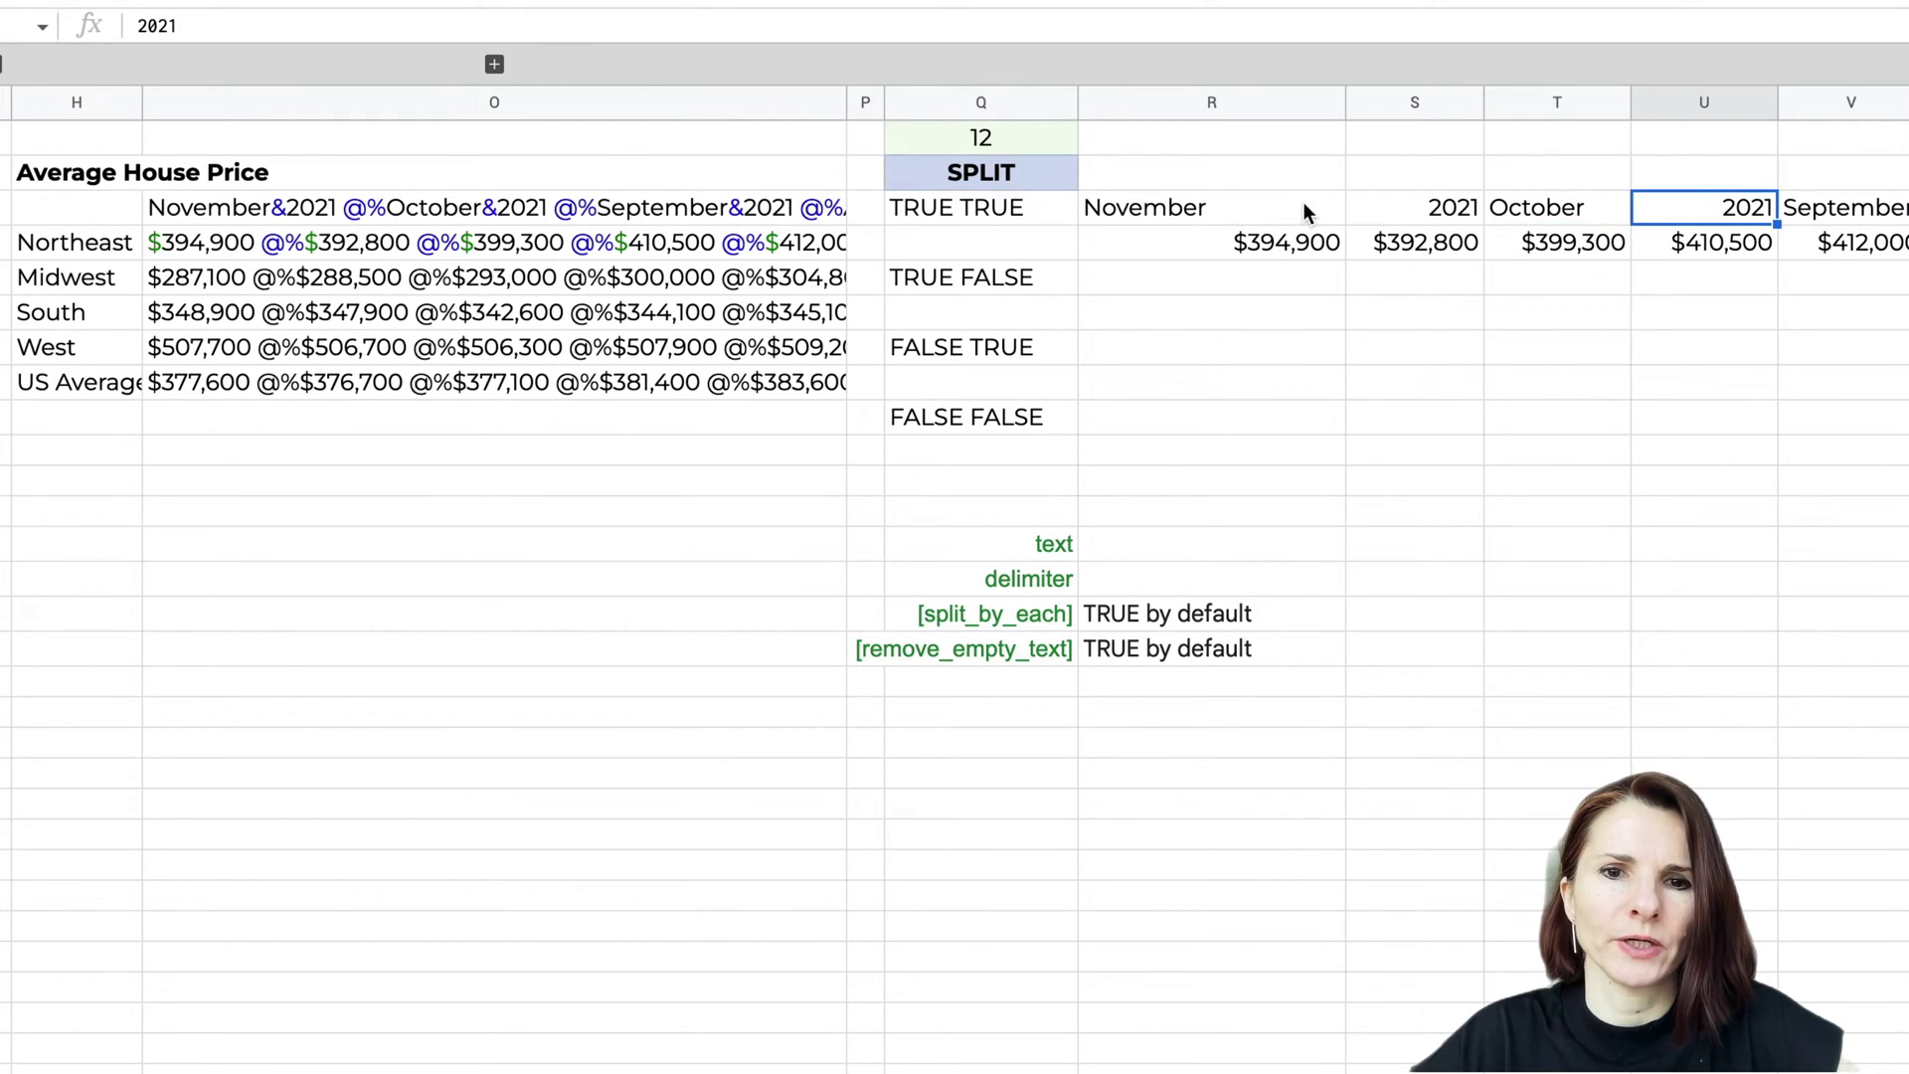
# Review the split Northeast prices, $394,900 through $412,000, against the original O4 text.
pyautogui.click(1237, 240)
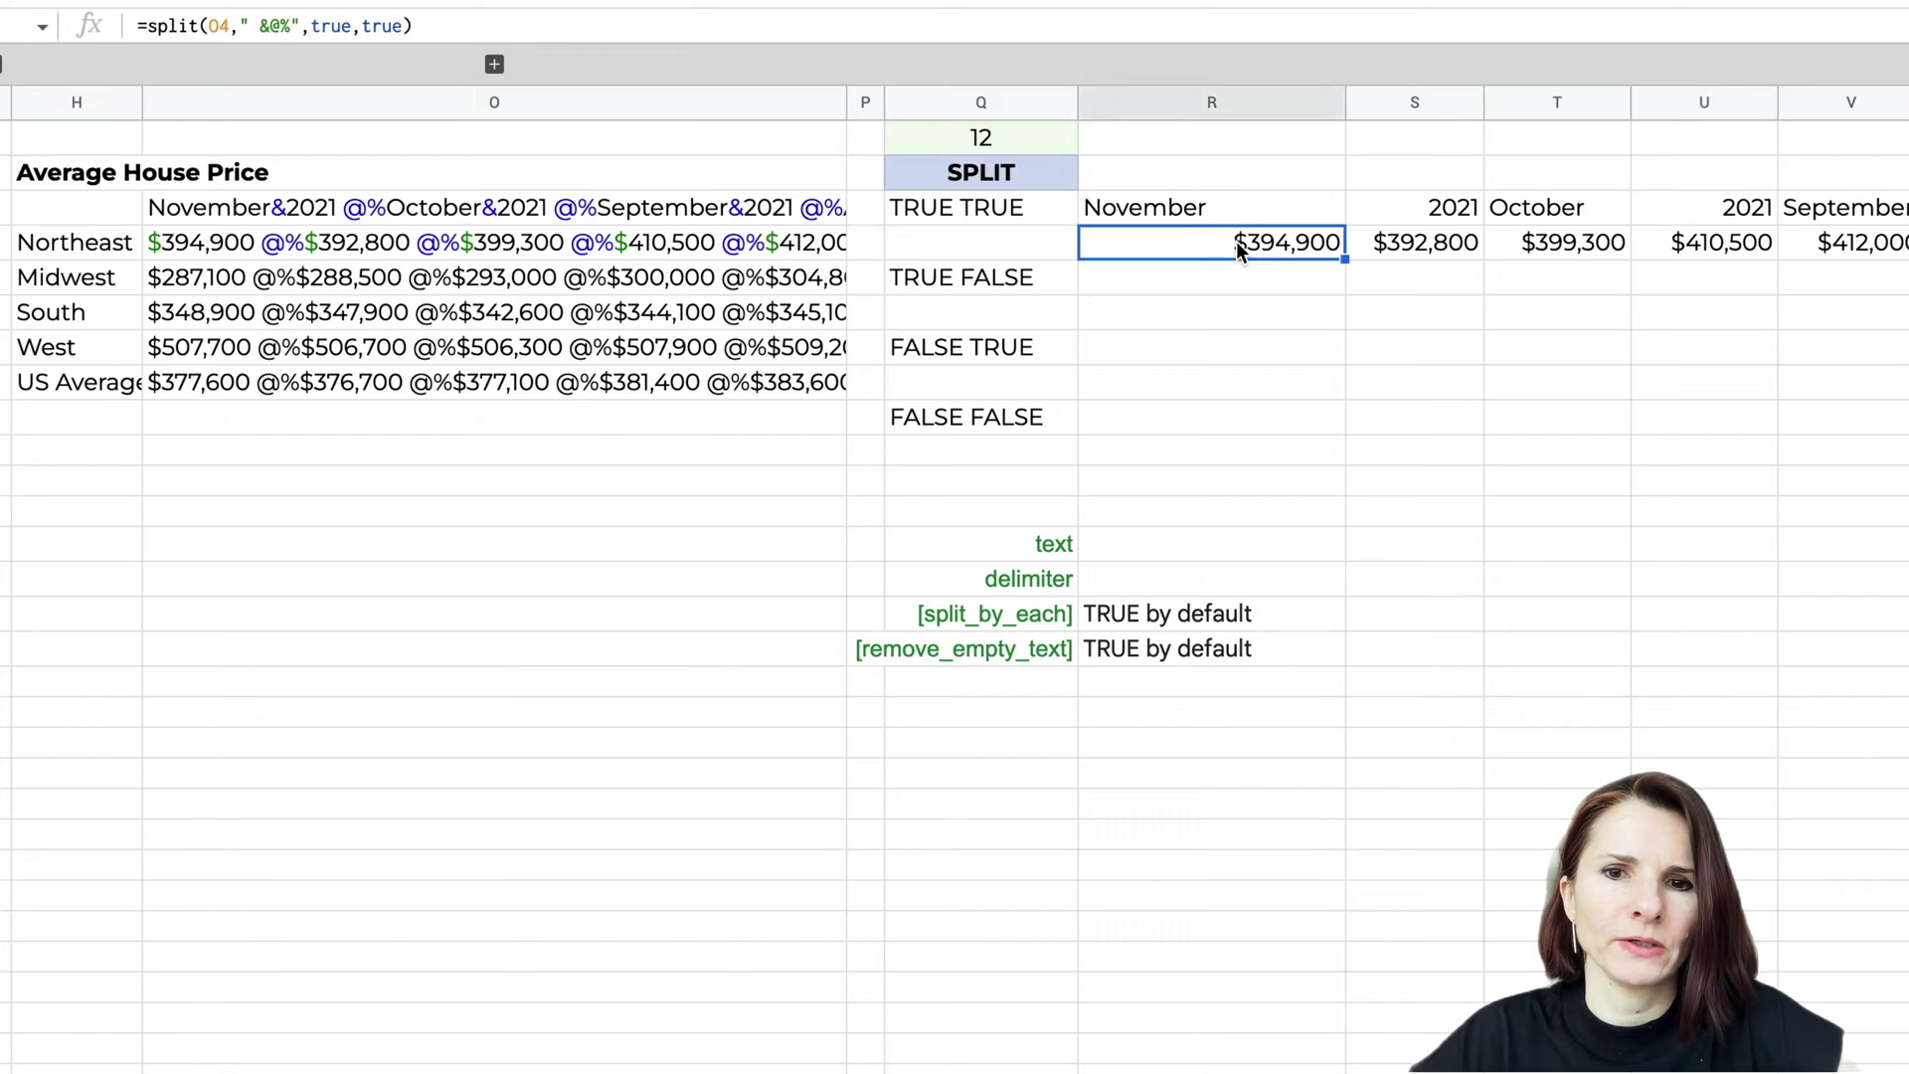
pyautogui.click(324, 248)
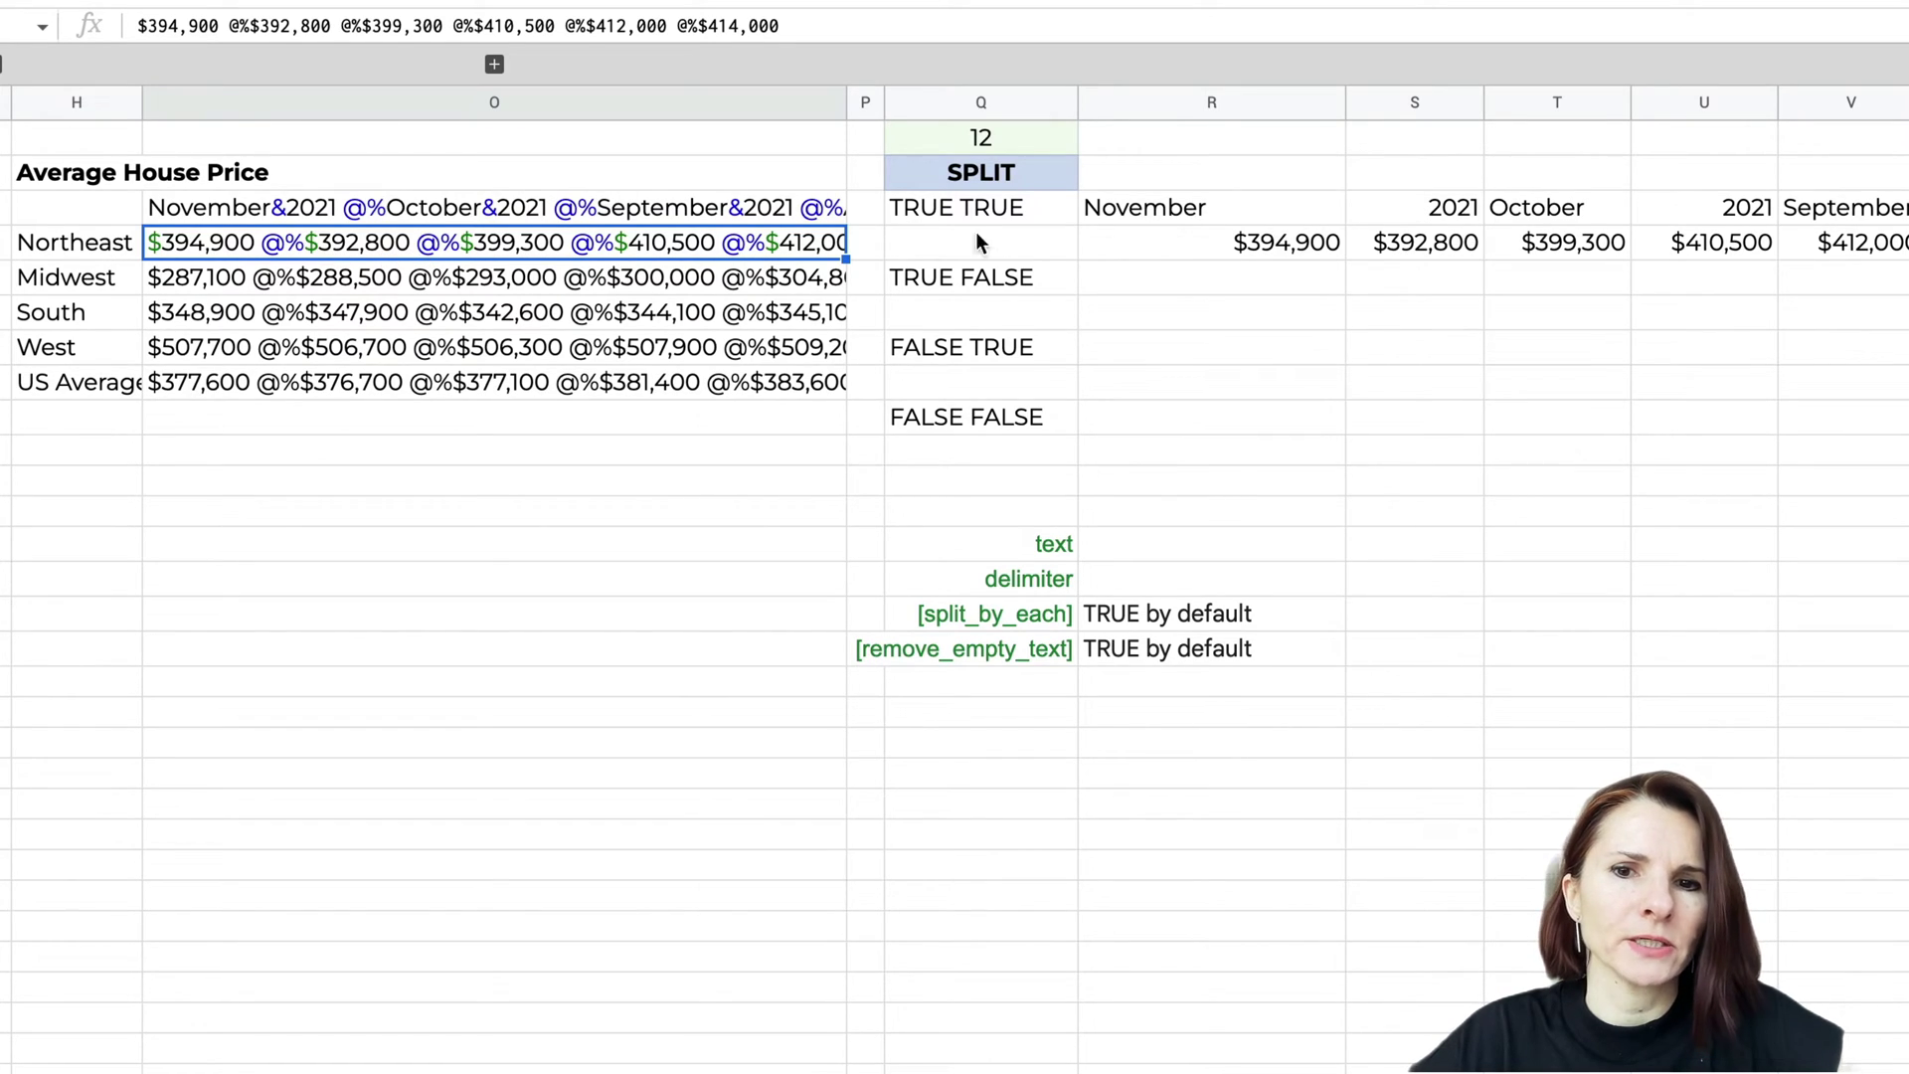
pyautogui.click(1213, 248)
pyautogui.click(1416, 246)
pyautogui.click(1581, 246)
pyautogui.click(1720, 250)
pyautogui.click(1827, 247)
pyautogui.press('Right')
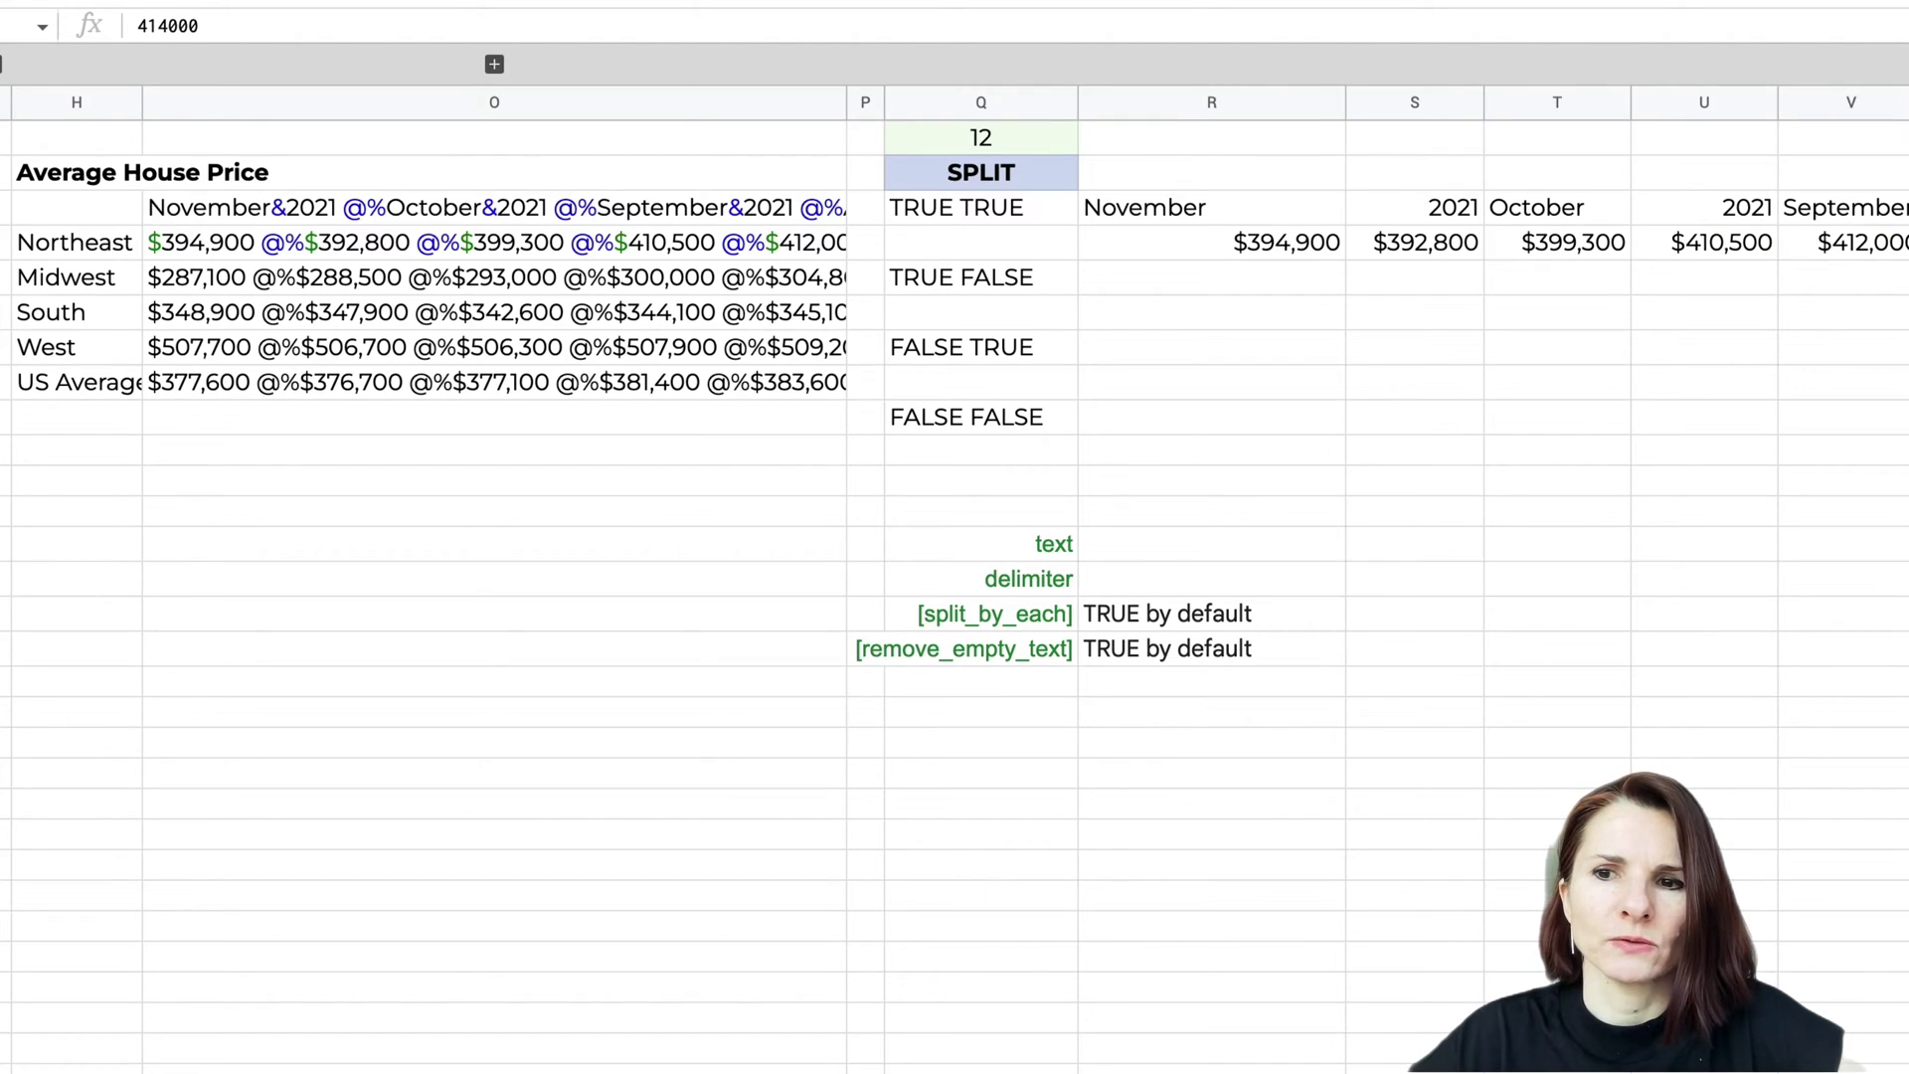
pyautogui.click(1018, 279)
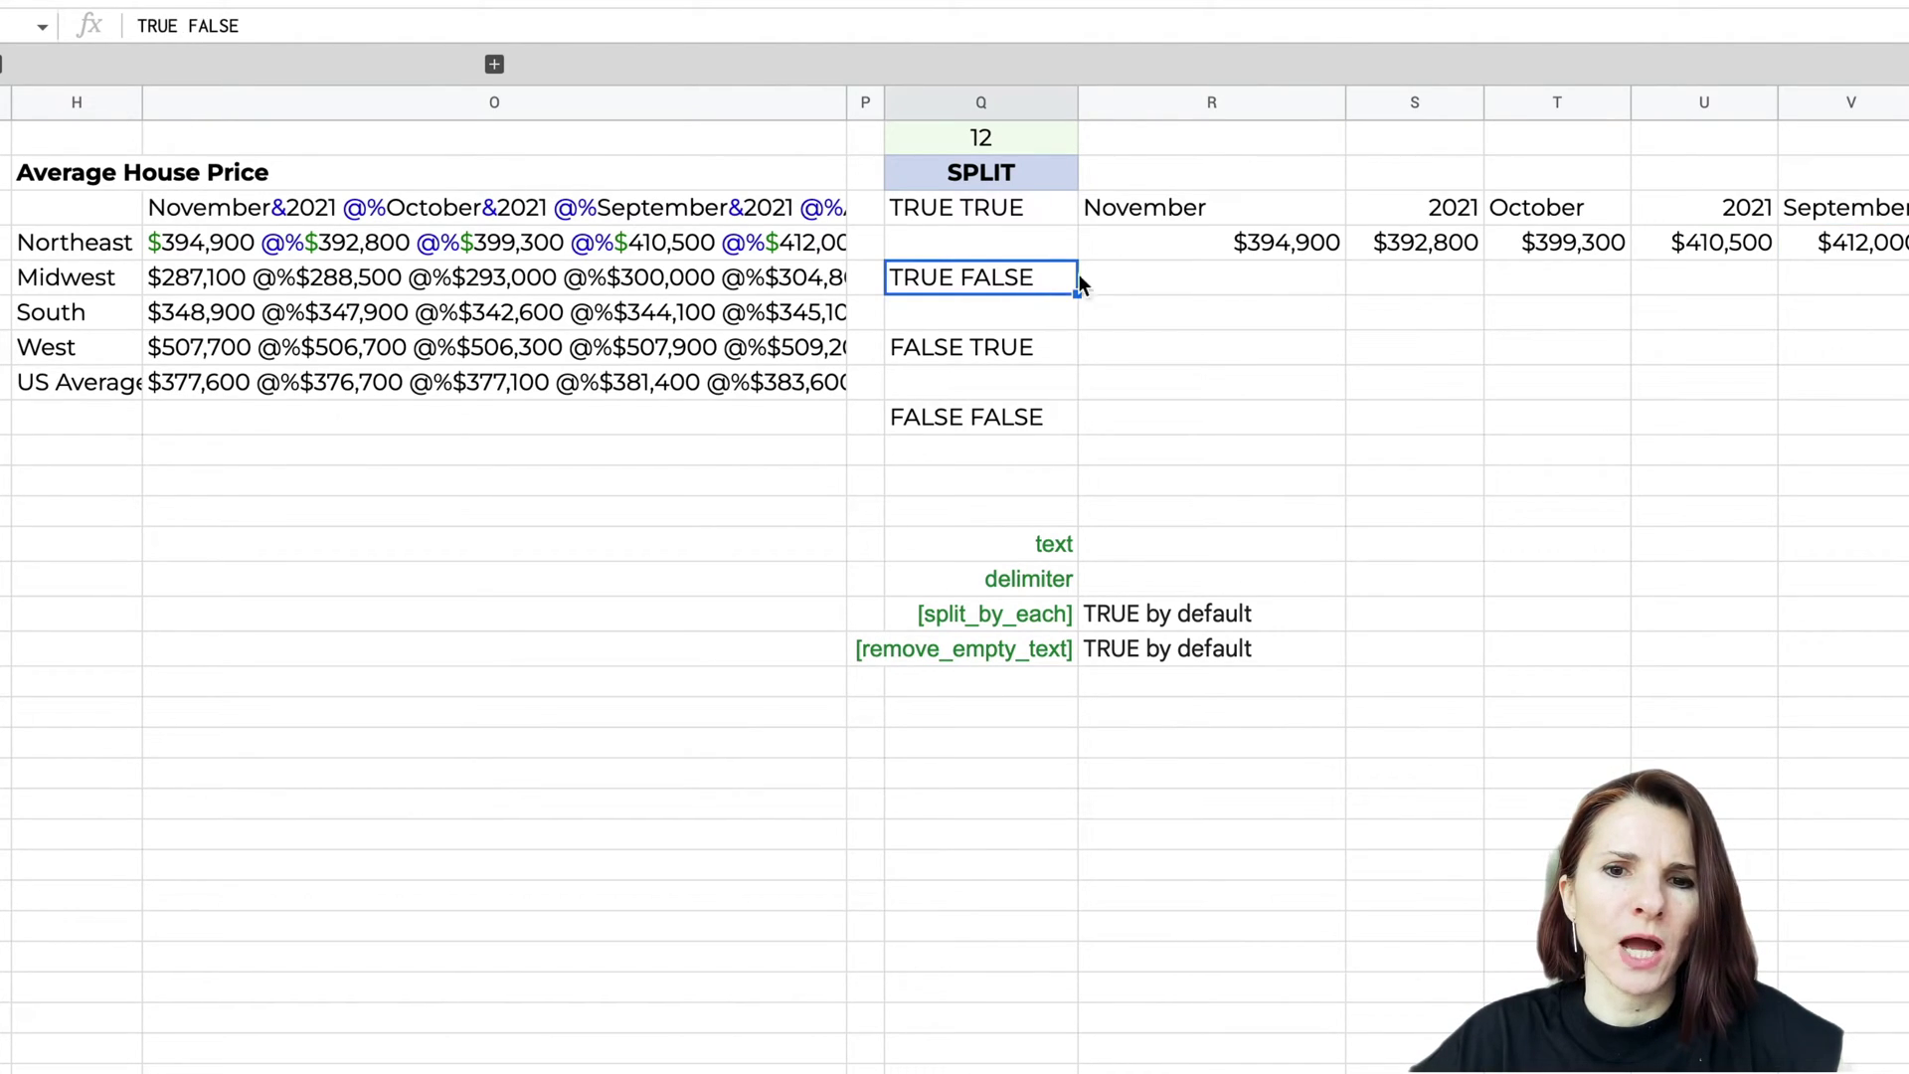
pyautogui.click(1141, 272)
# Paste the SPLIT formula into R5 and change its last argument to false: =split(O3," &@%",true,false).
pyautogui.click(1199, 209)
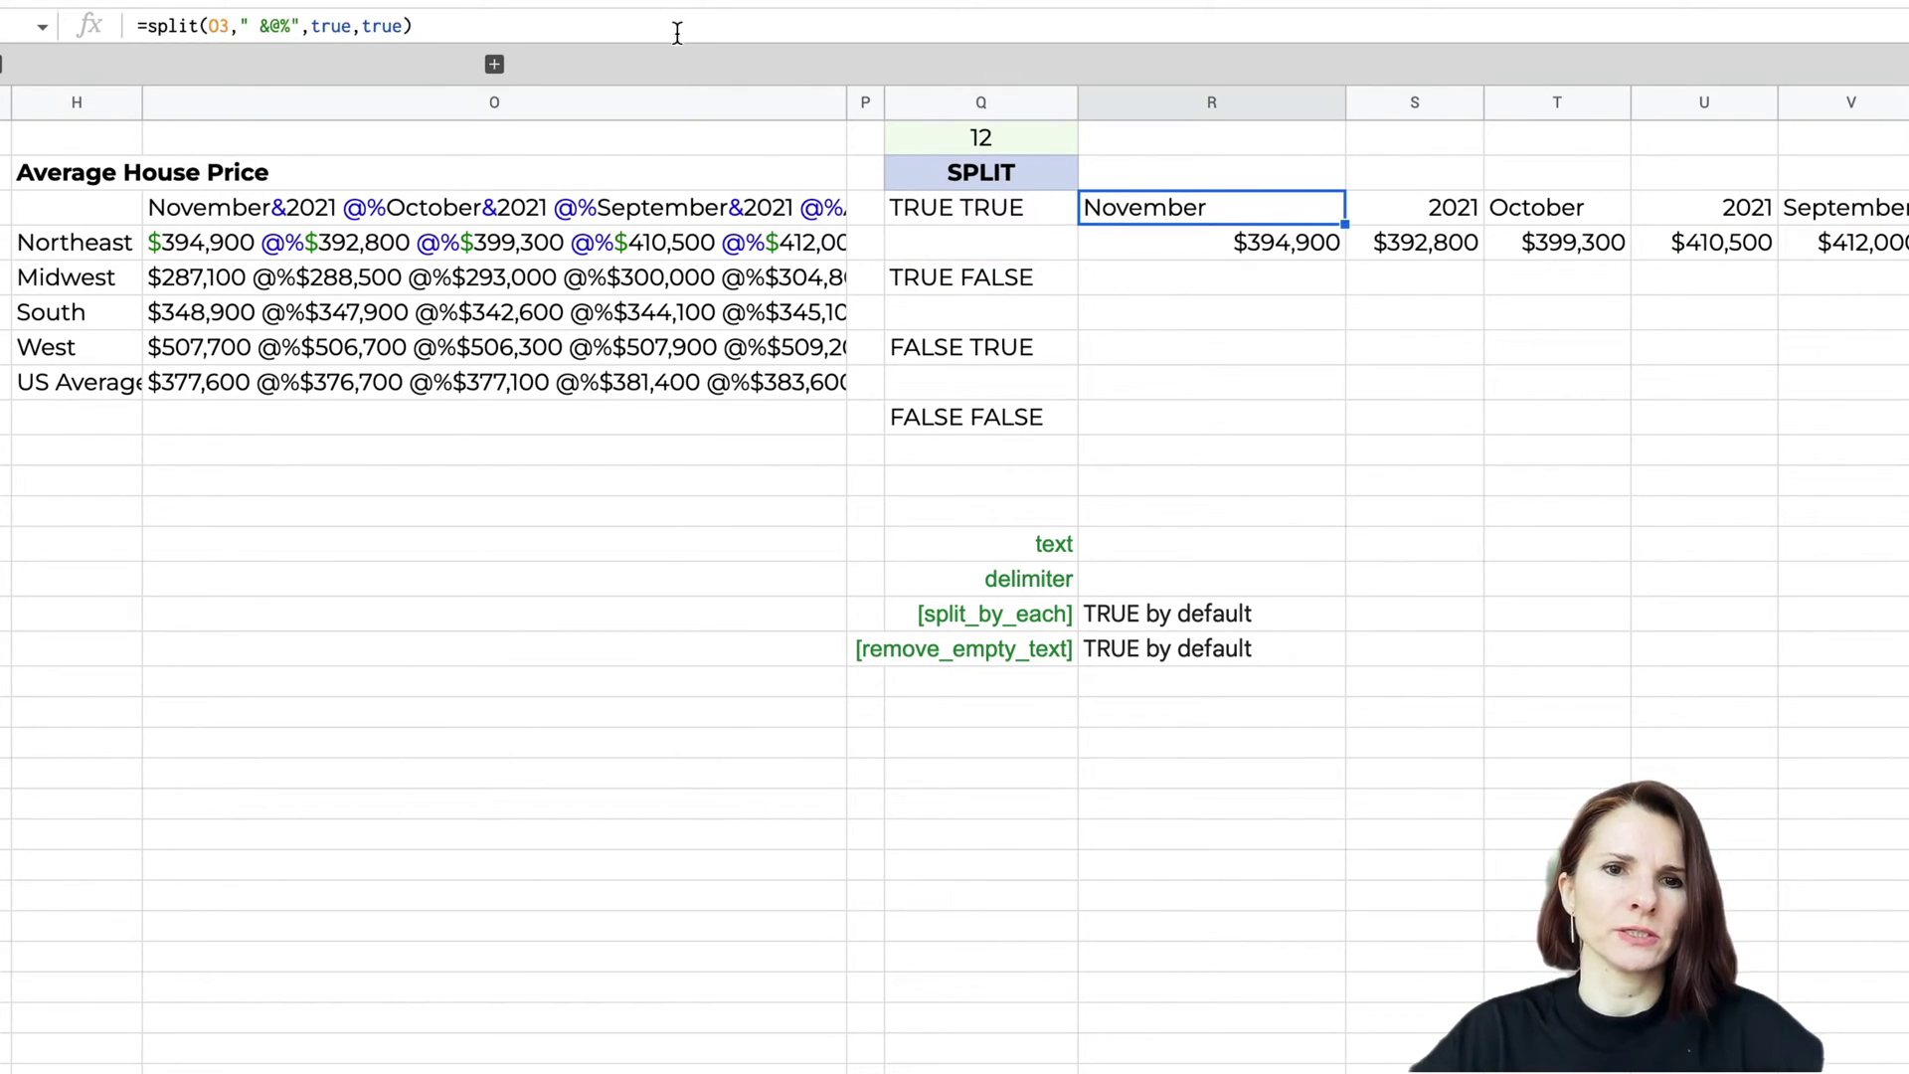
pyautogui.moveTo(673, 26); pyautogui.dragTo(116, 18)
pyautogui.hotkey('ctrl', 'c')
pyautogui.press('Return')
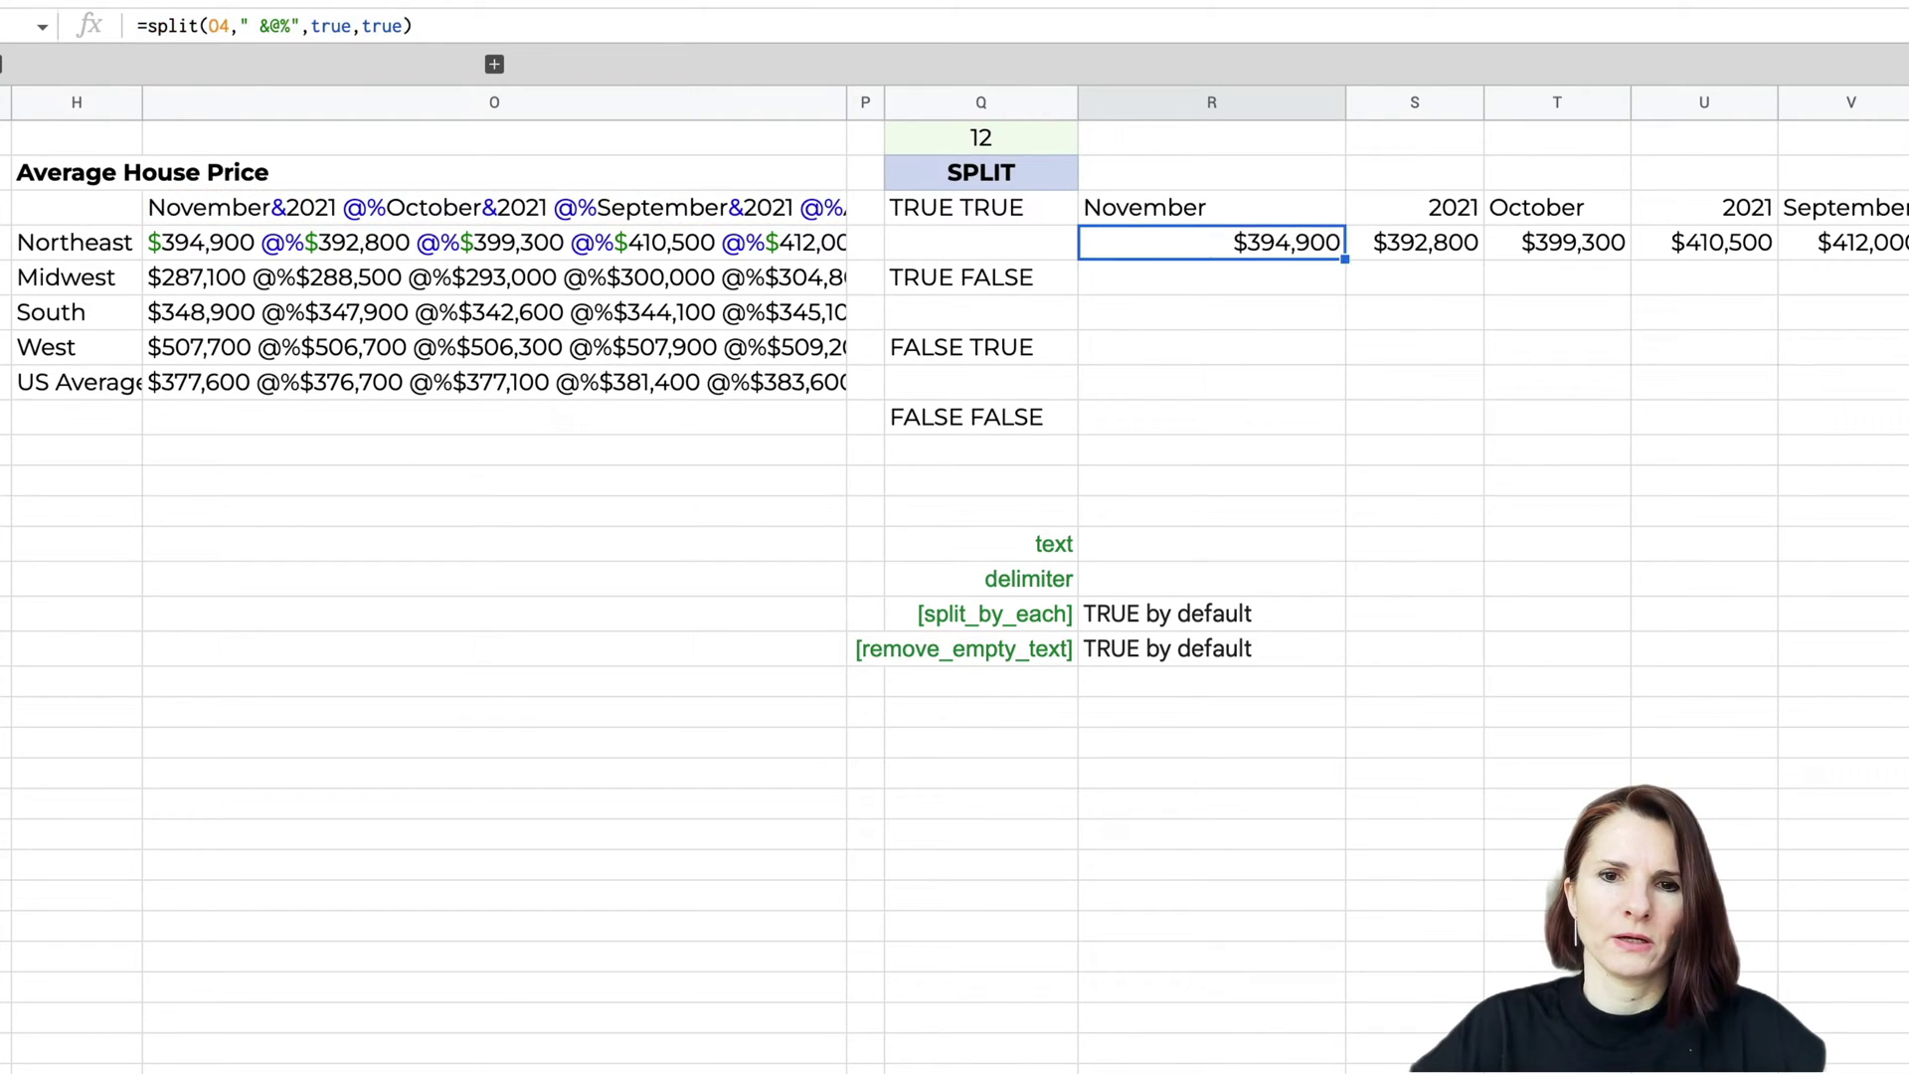
pyautogui.press('Down')
pyautogui.hotkey('ctrl', 'v')
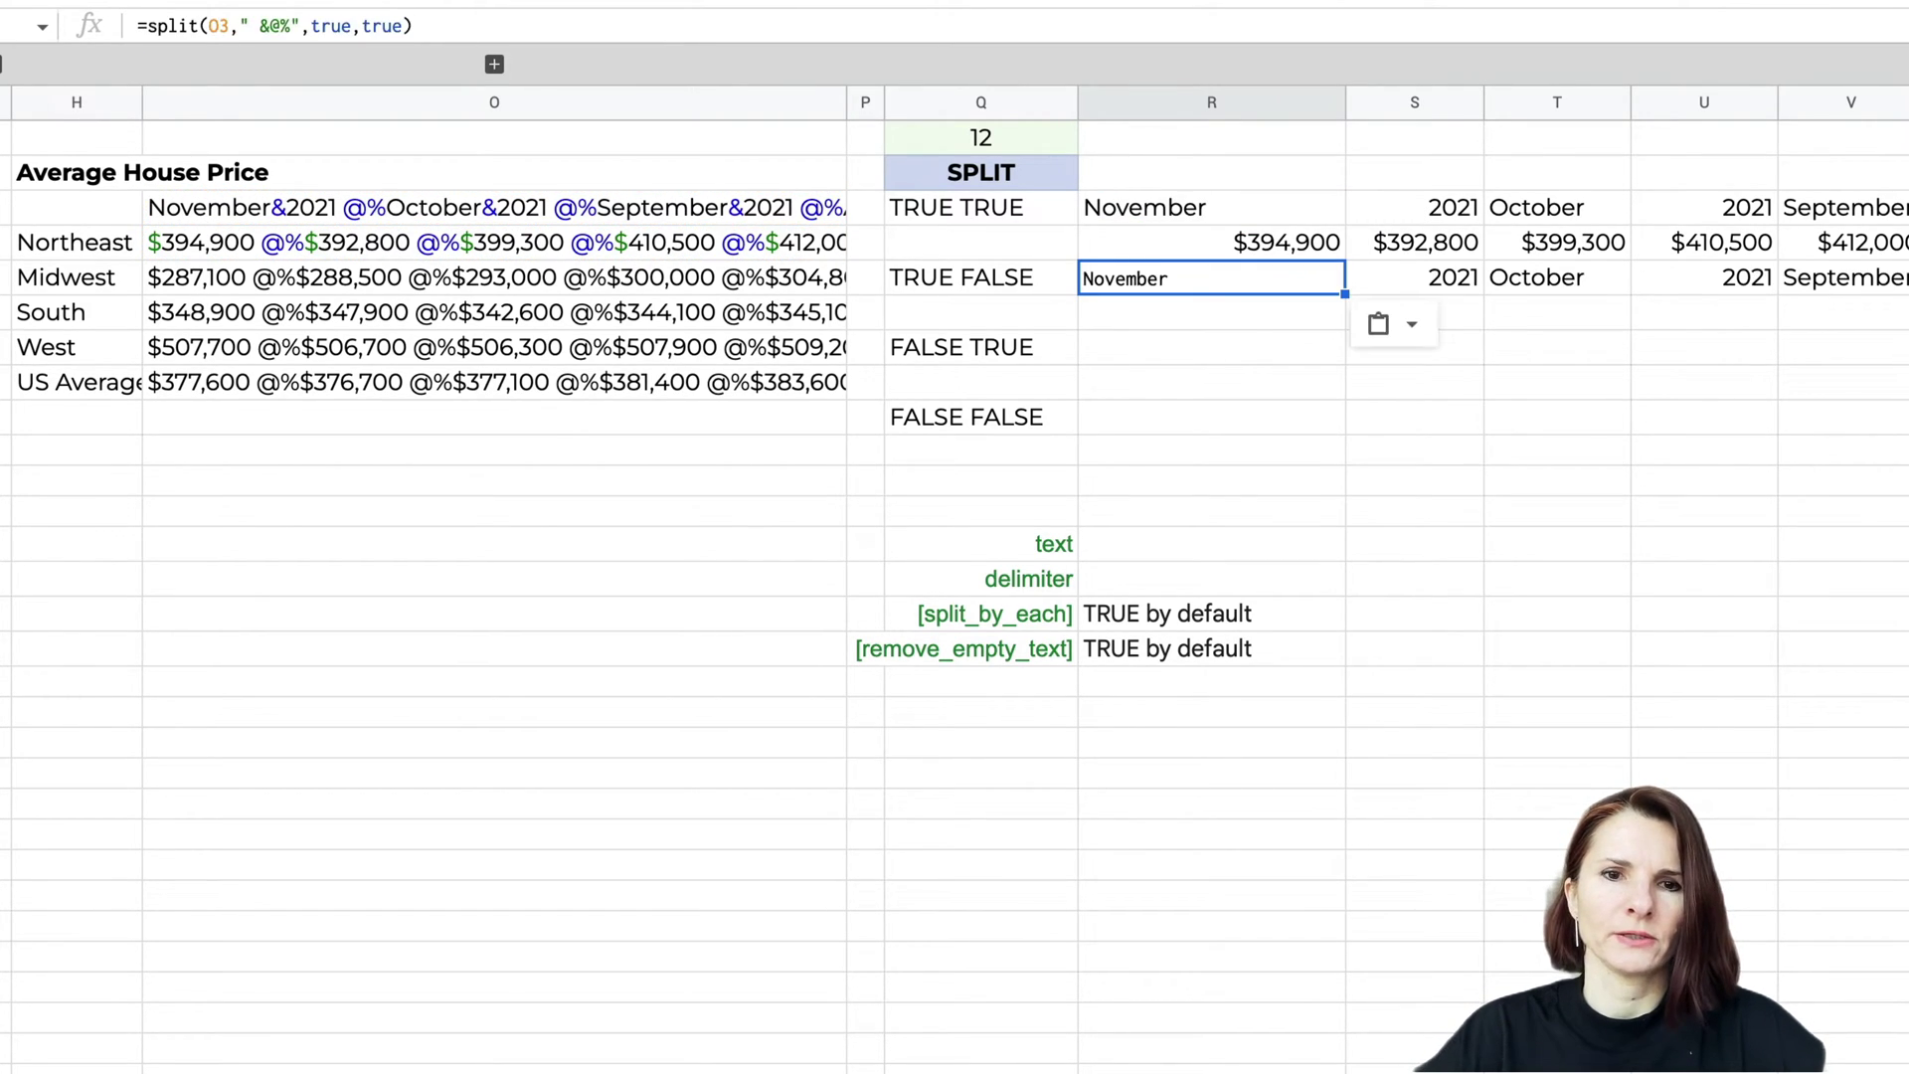
pyautogui.doubleClick(386, 27)
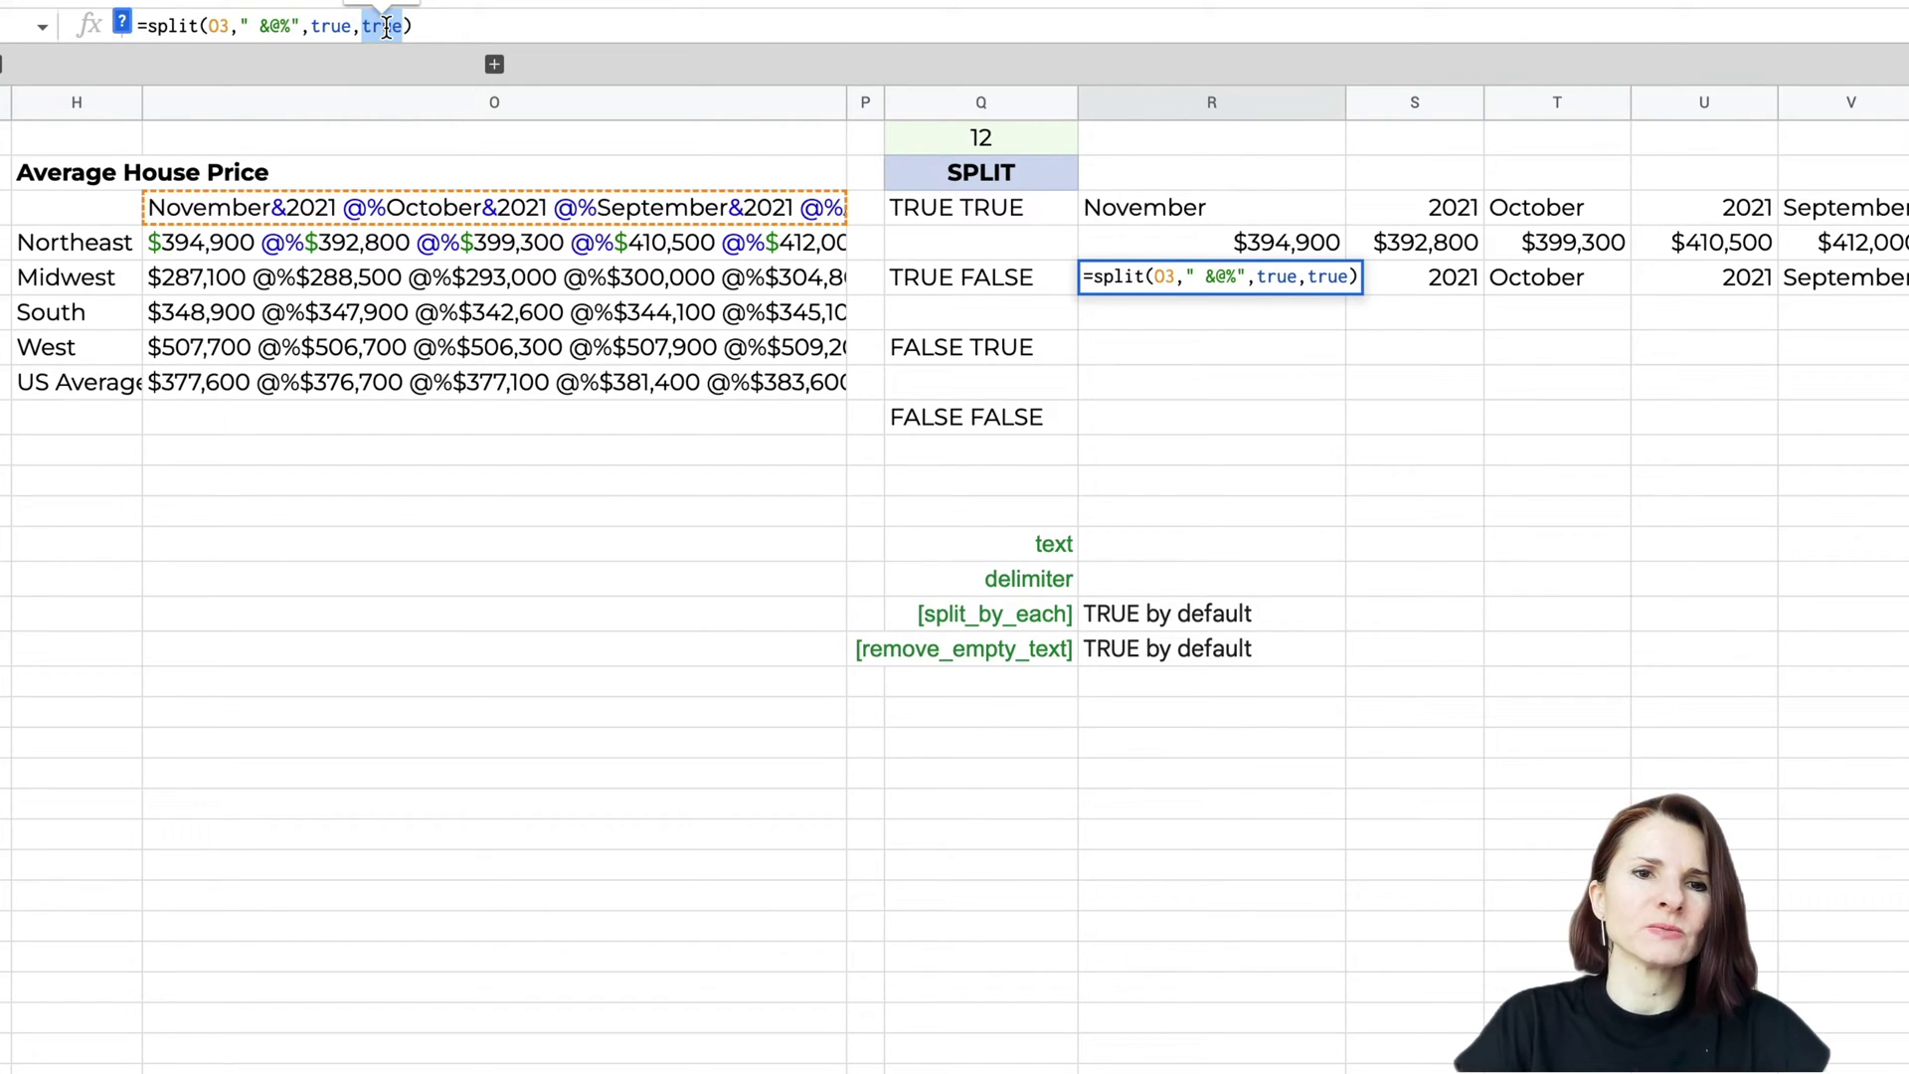
pyautogui.write('false')
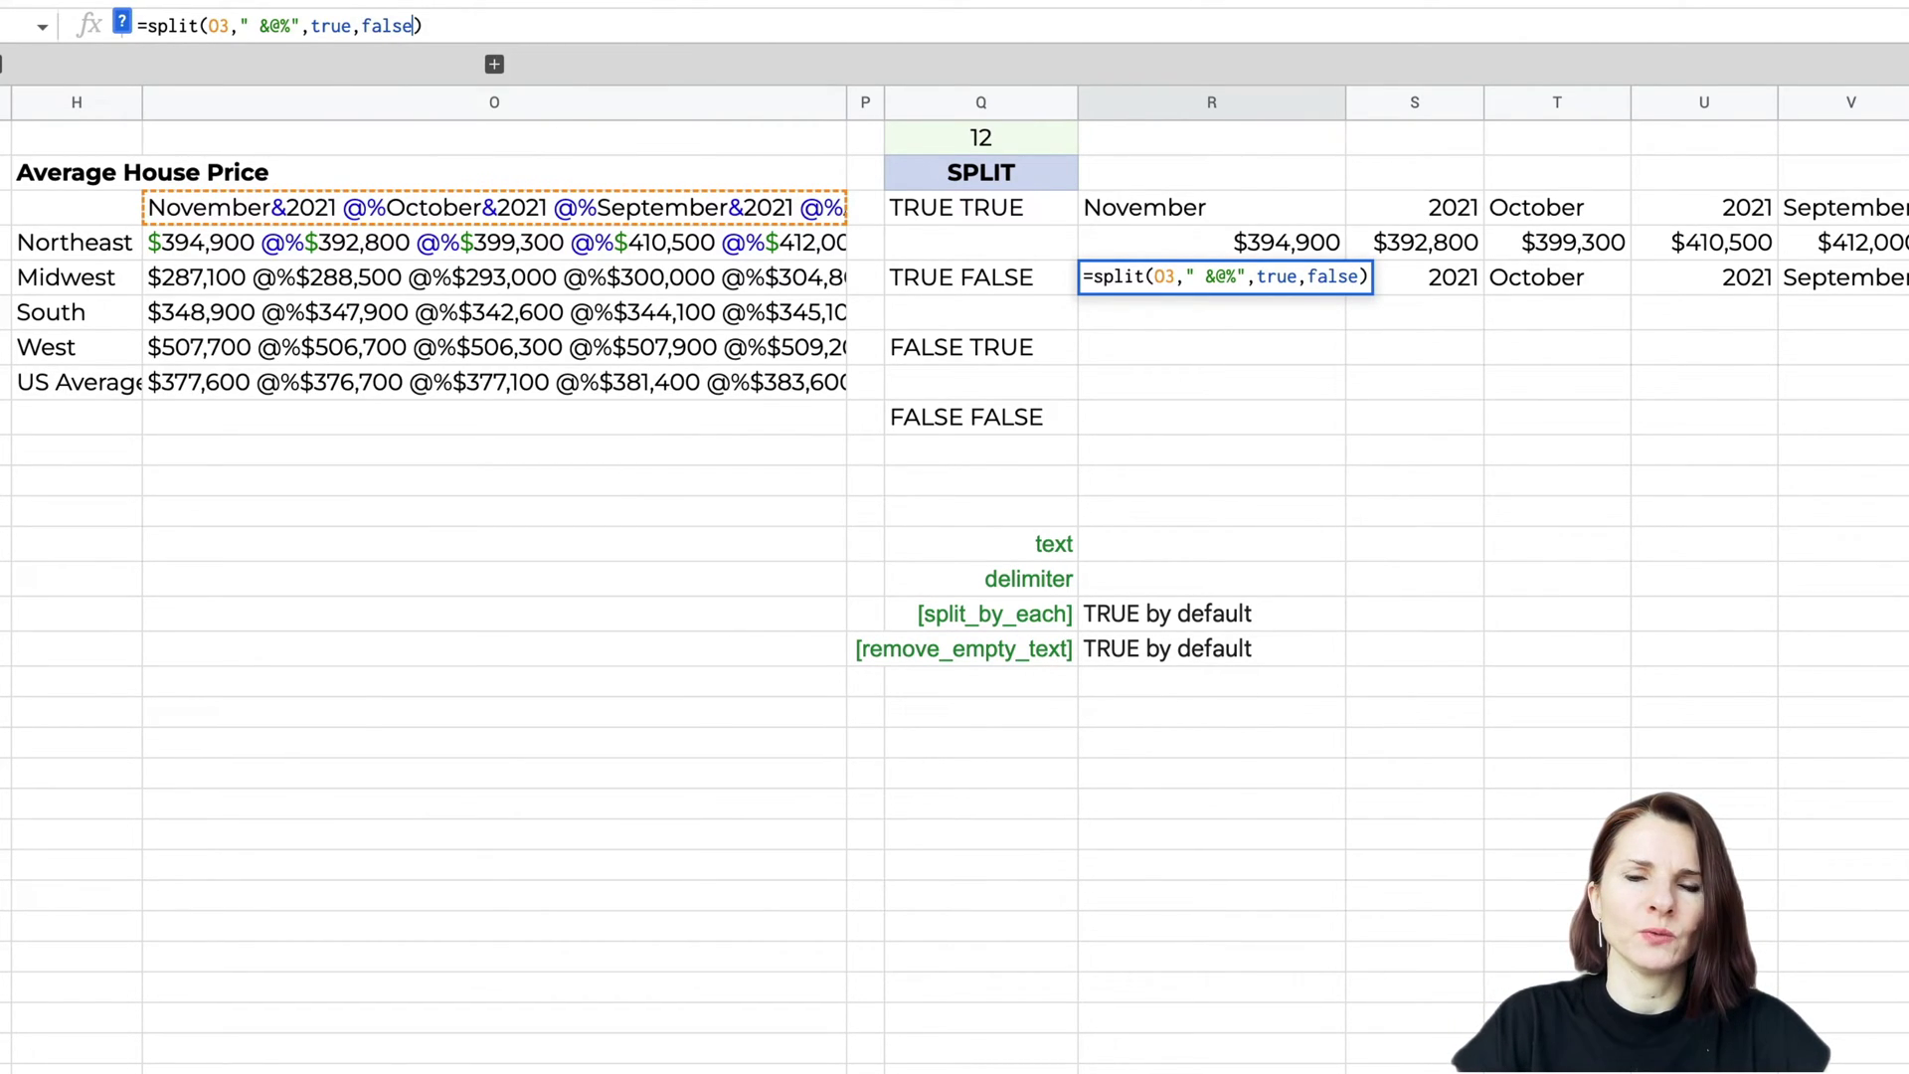
pyautogui.press('Return')
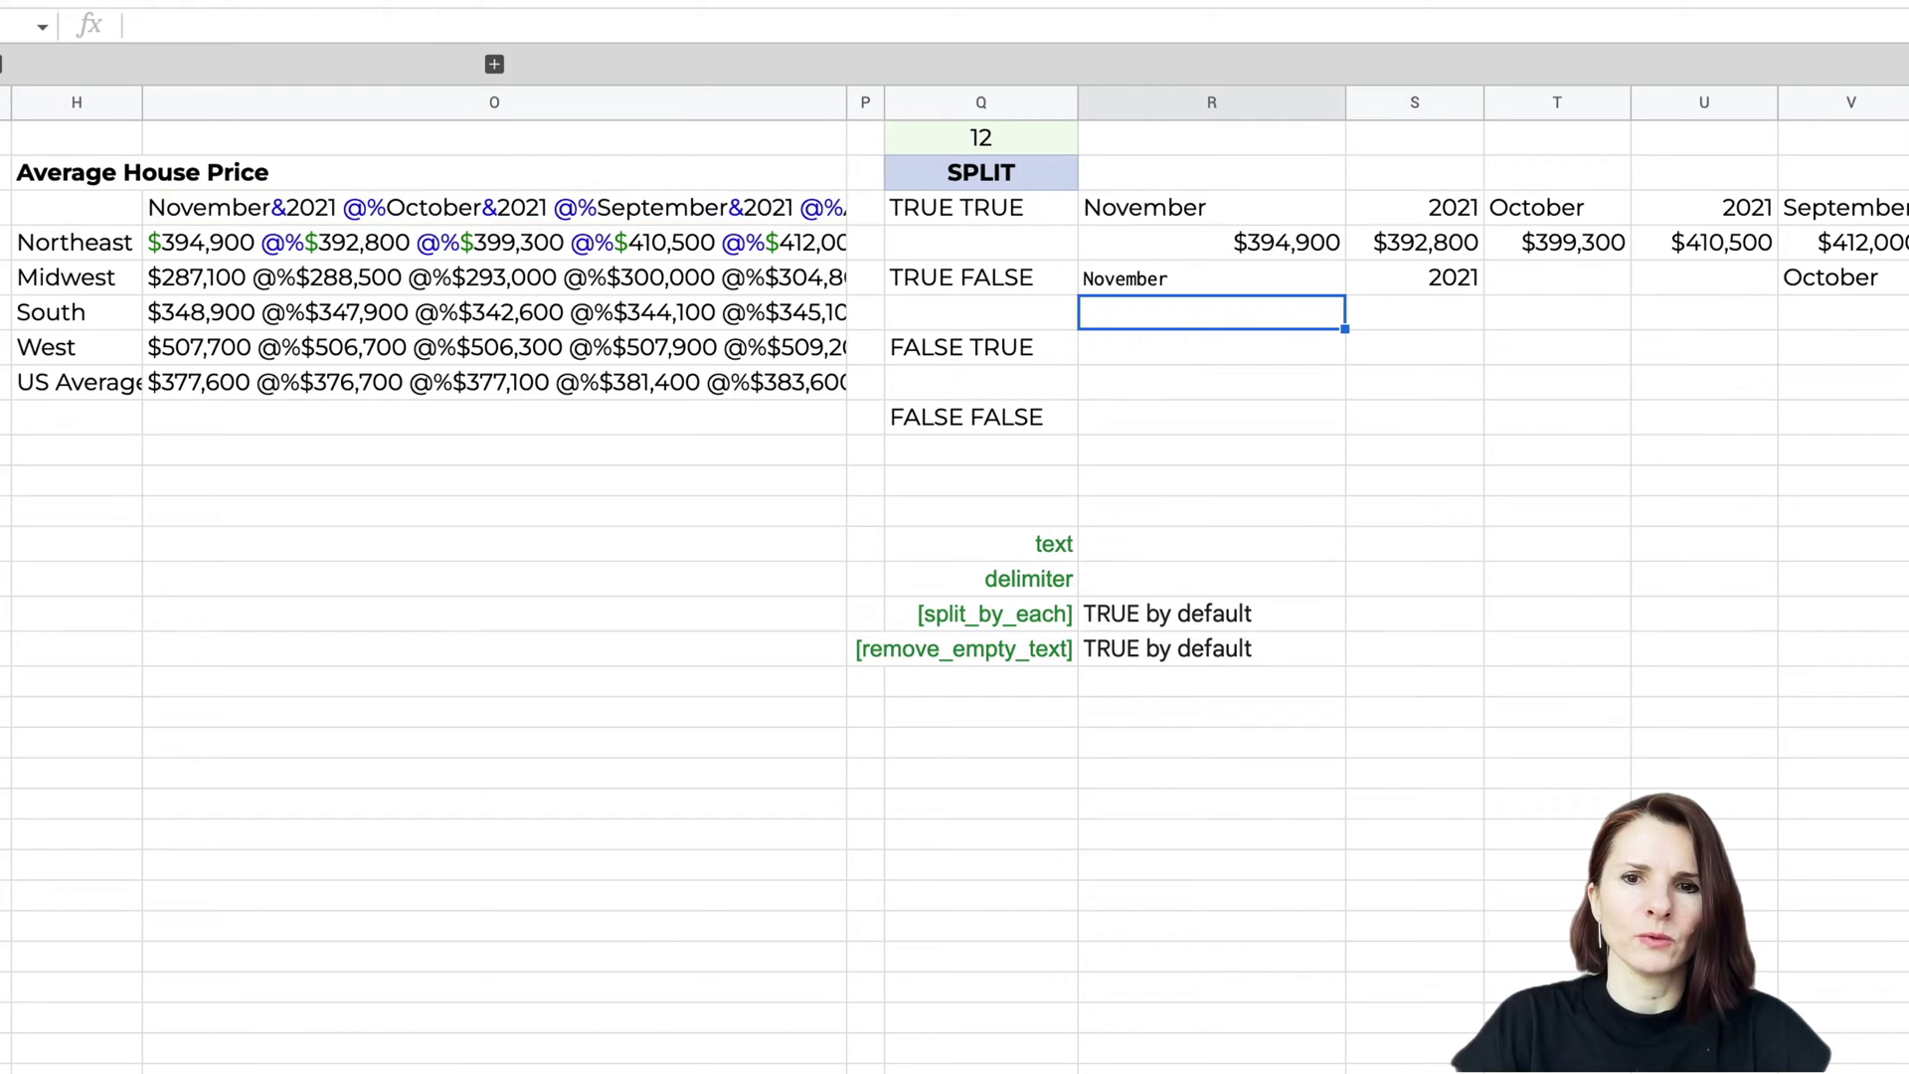
# Inspect the blank cells such as T5 in the TRUE FALSE result.
pyautogui.click(1328, 279)
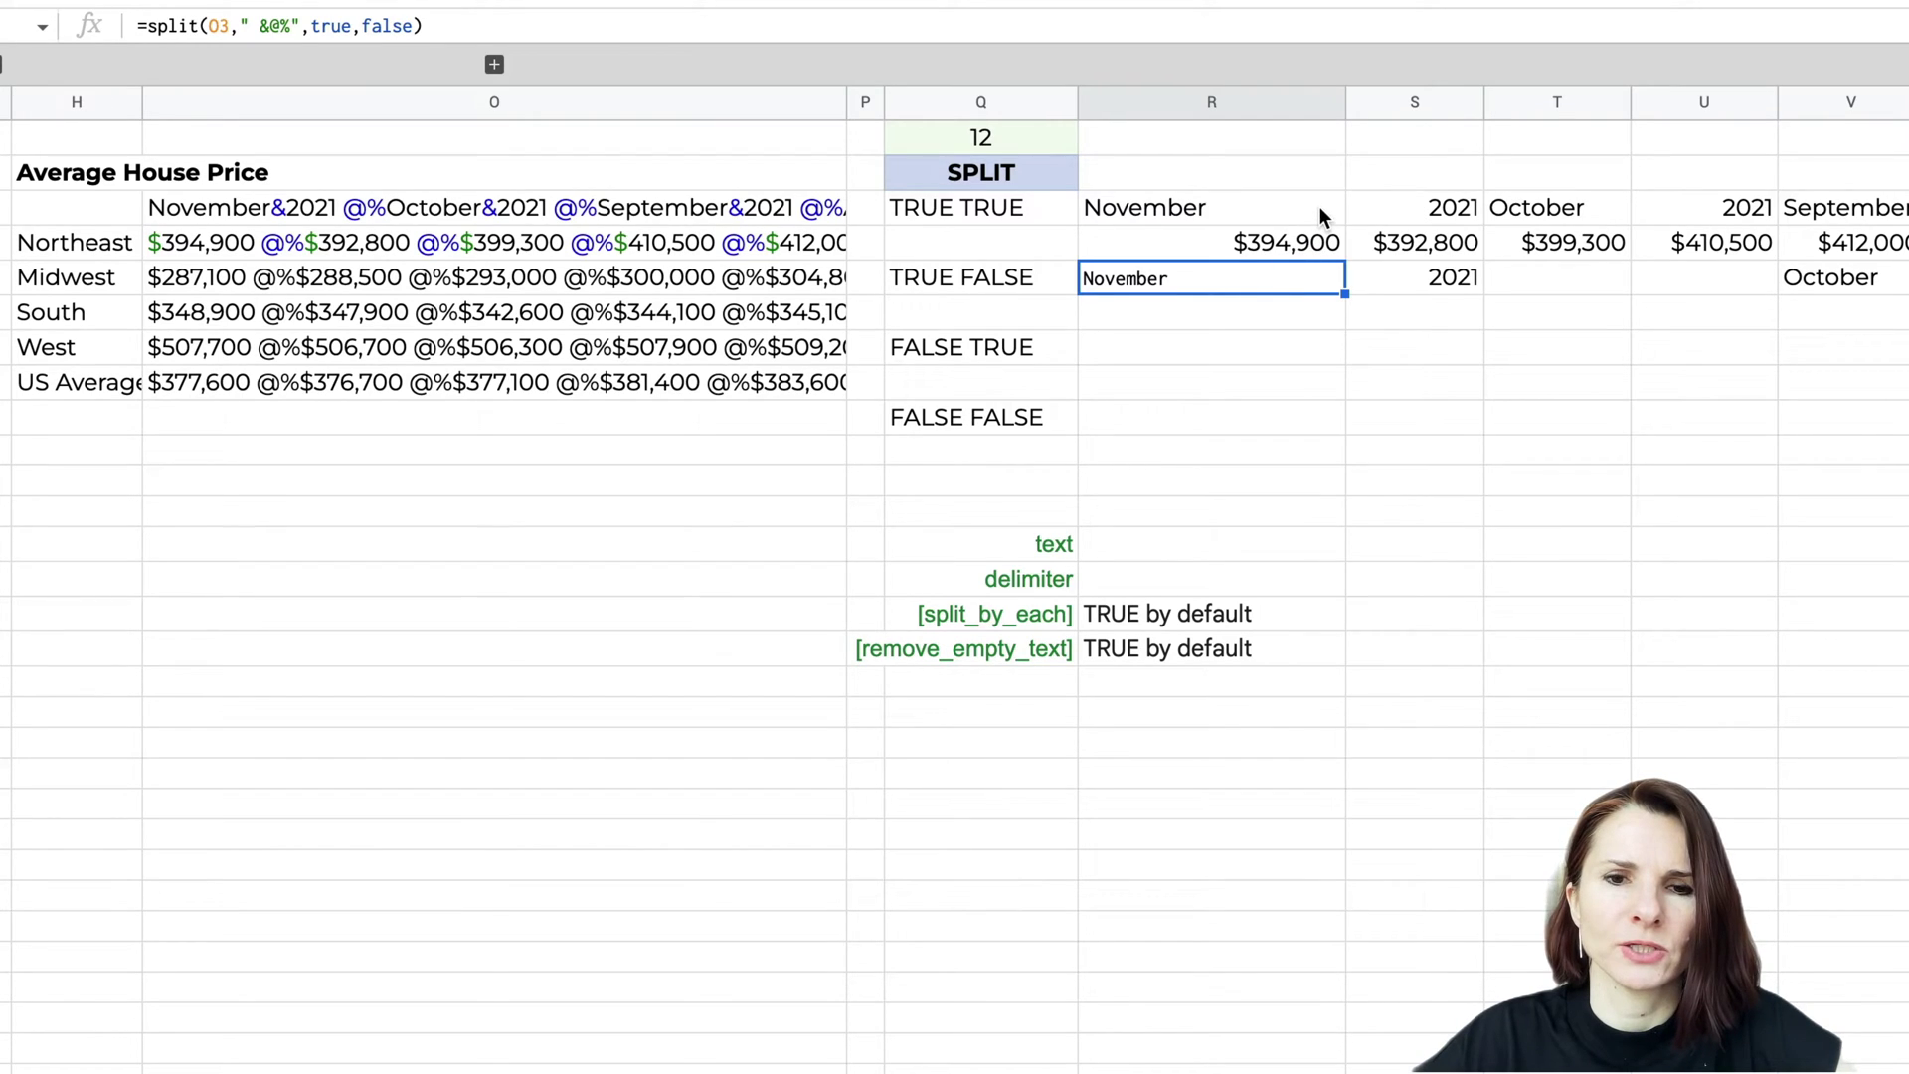
pyautogui.click(1543, 283)
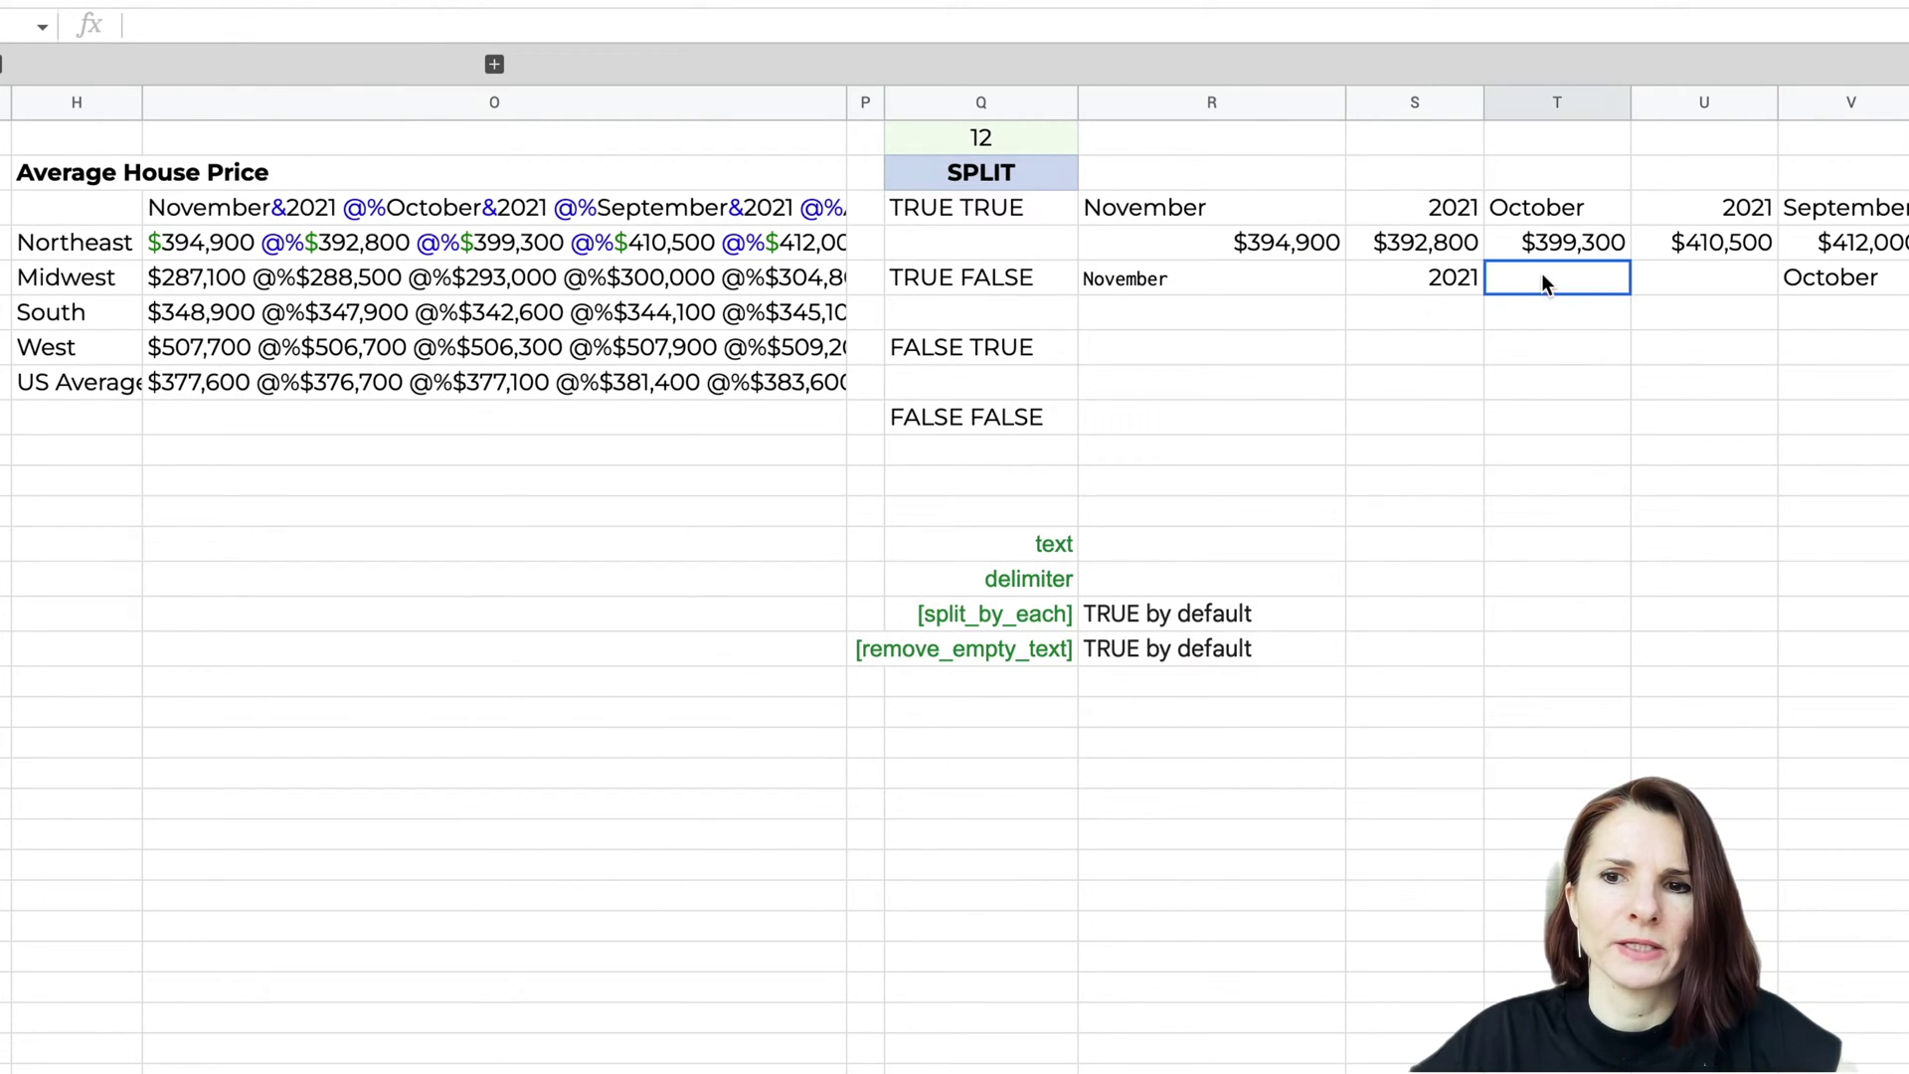
pyautogui.click(1686, 275)
pyautogui.click(1579, 271)
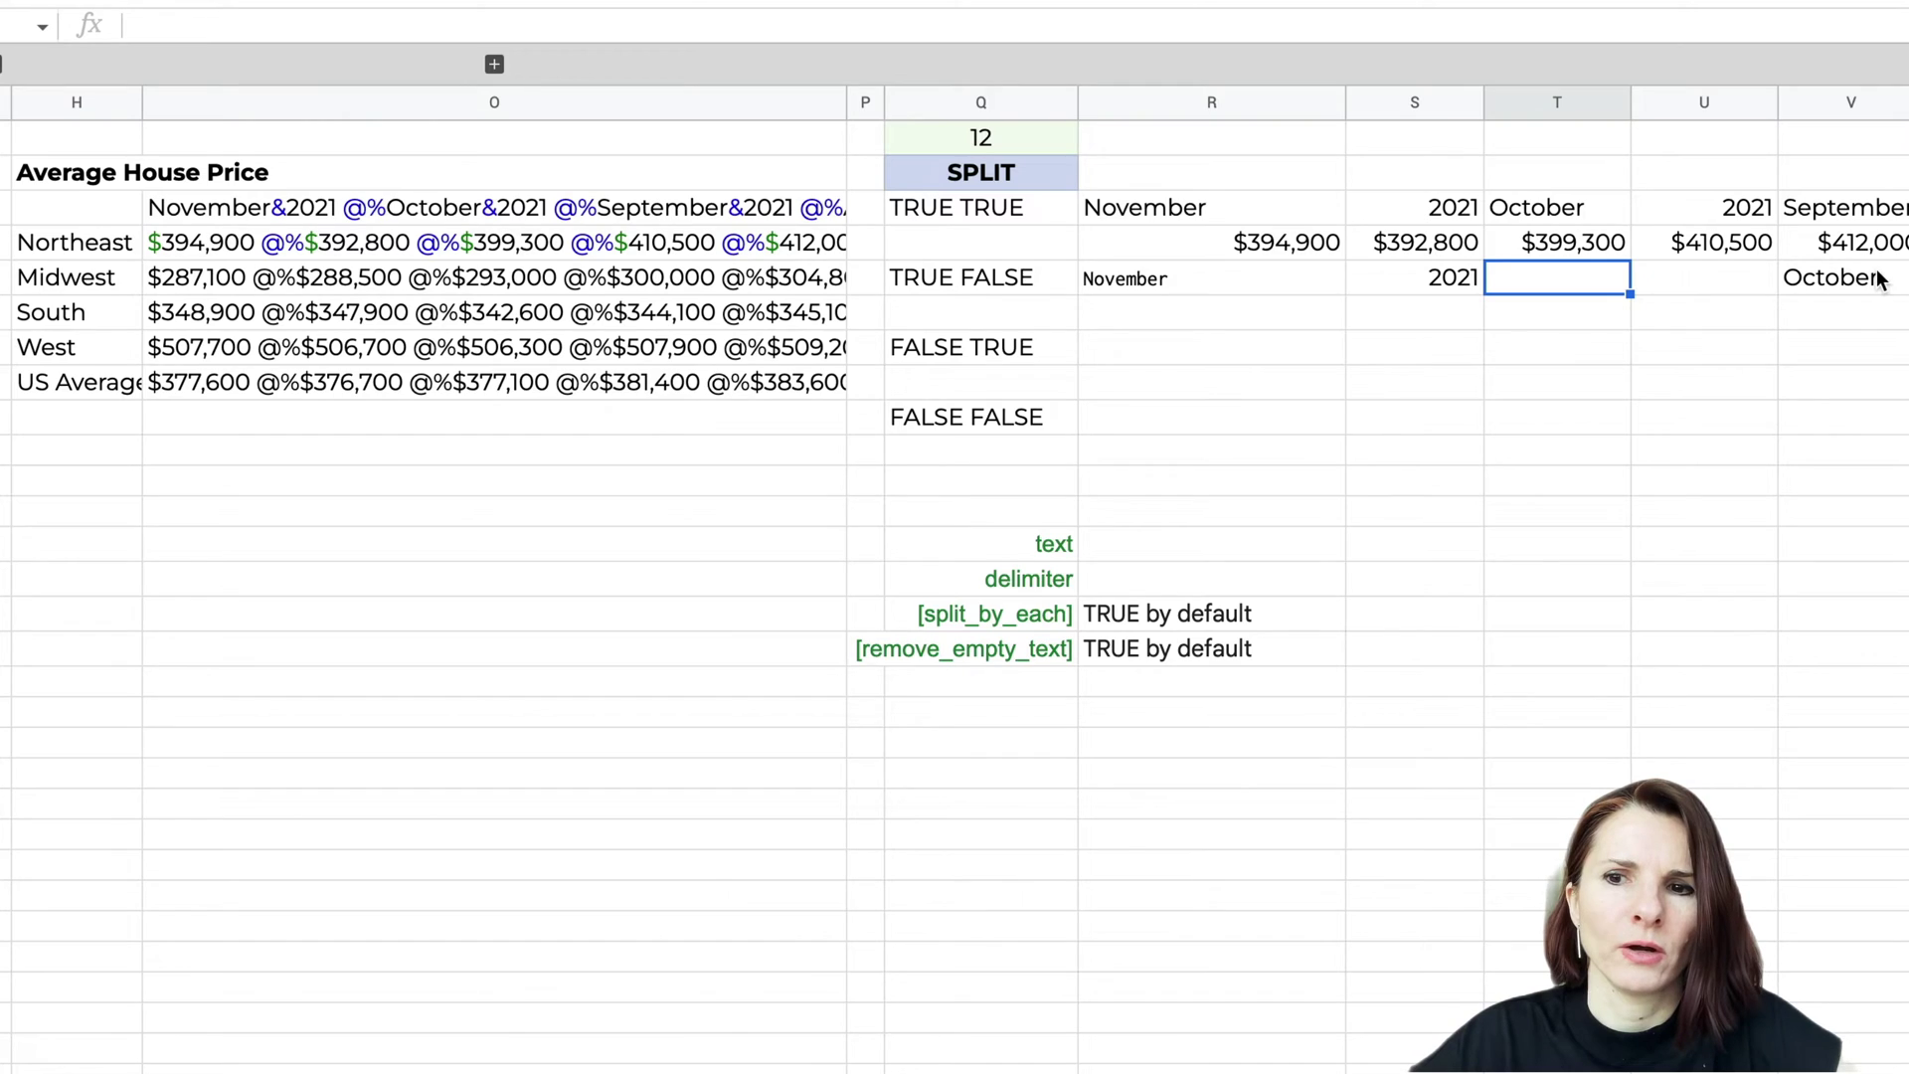
pyautogui.hscroll(9, 1879, 277)
pyautogui.hscroll(5, 1880, 279)
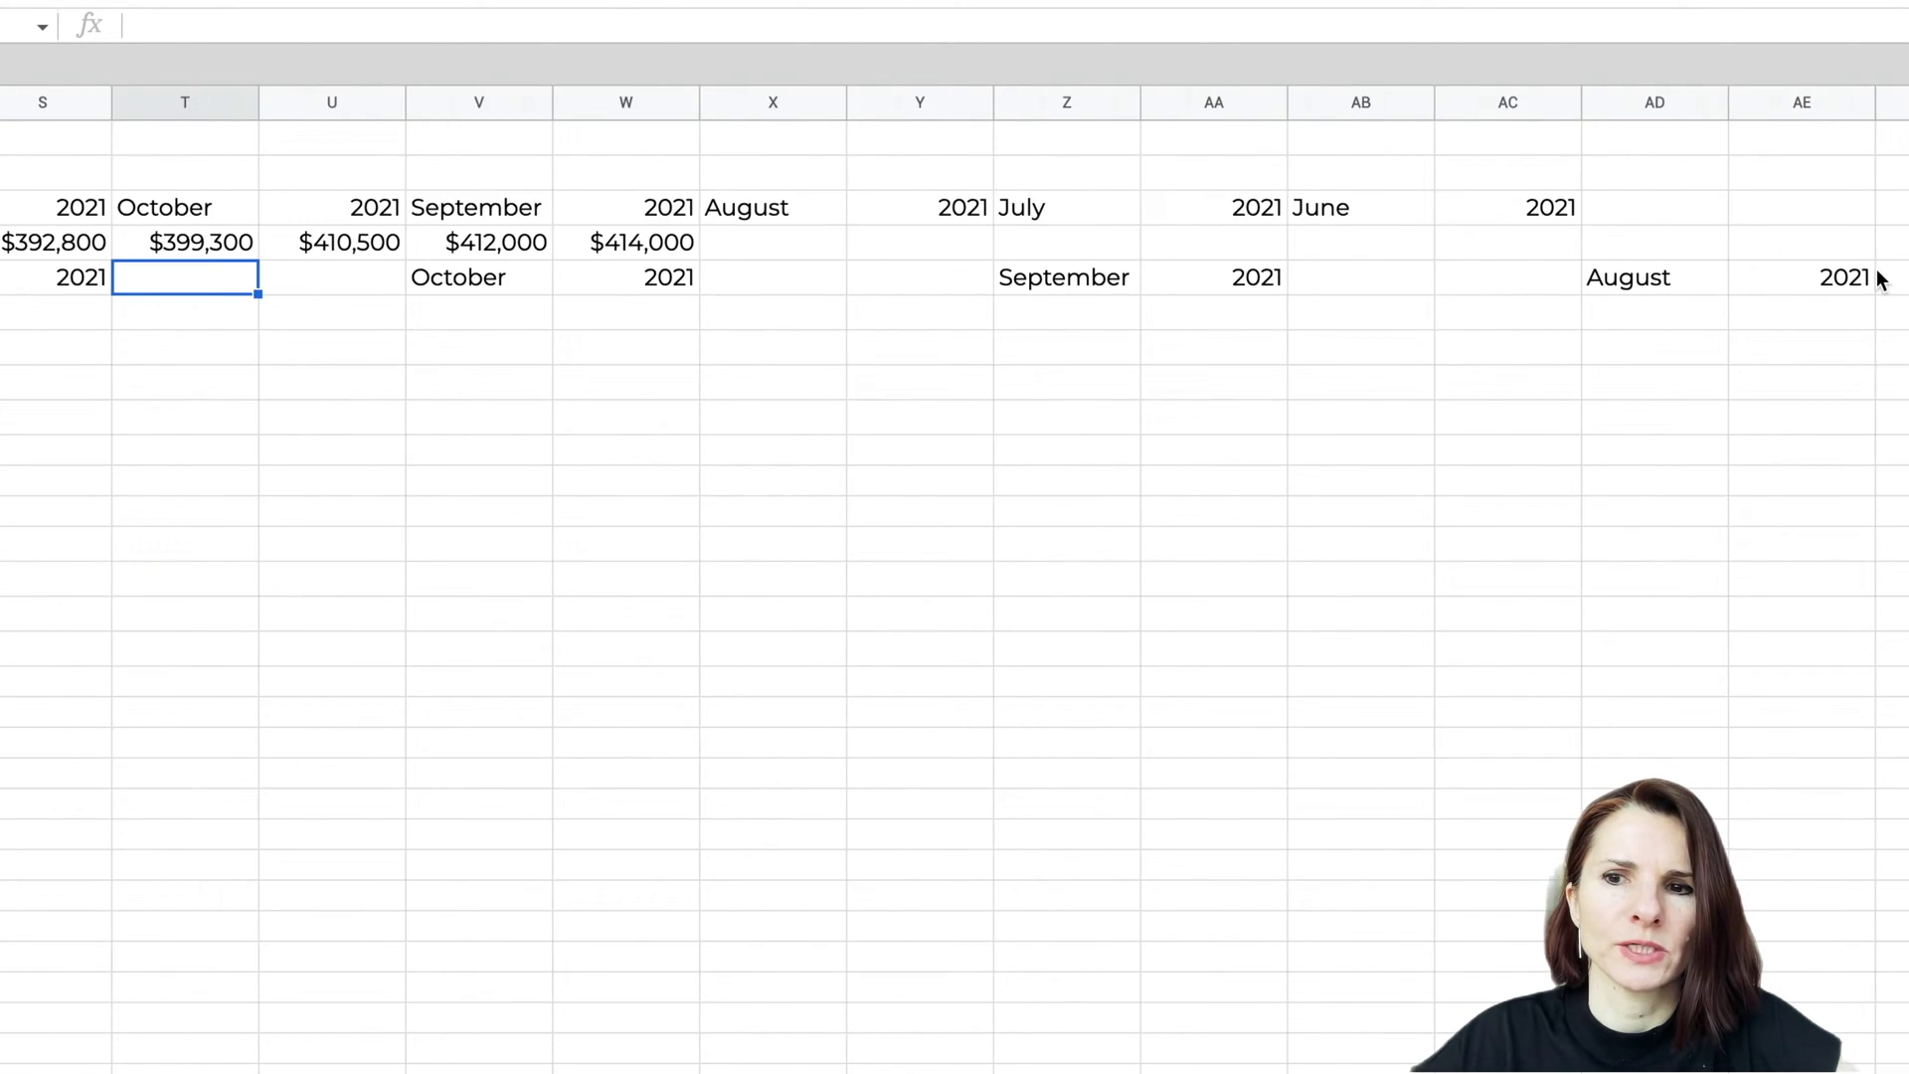
pyautogui.hscroll(-10, 1880, 279)
pyautogui.hscroll(-1, 1879, 279)
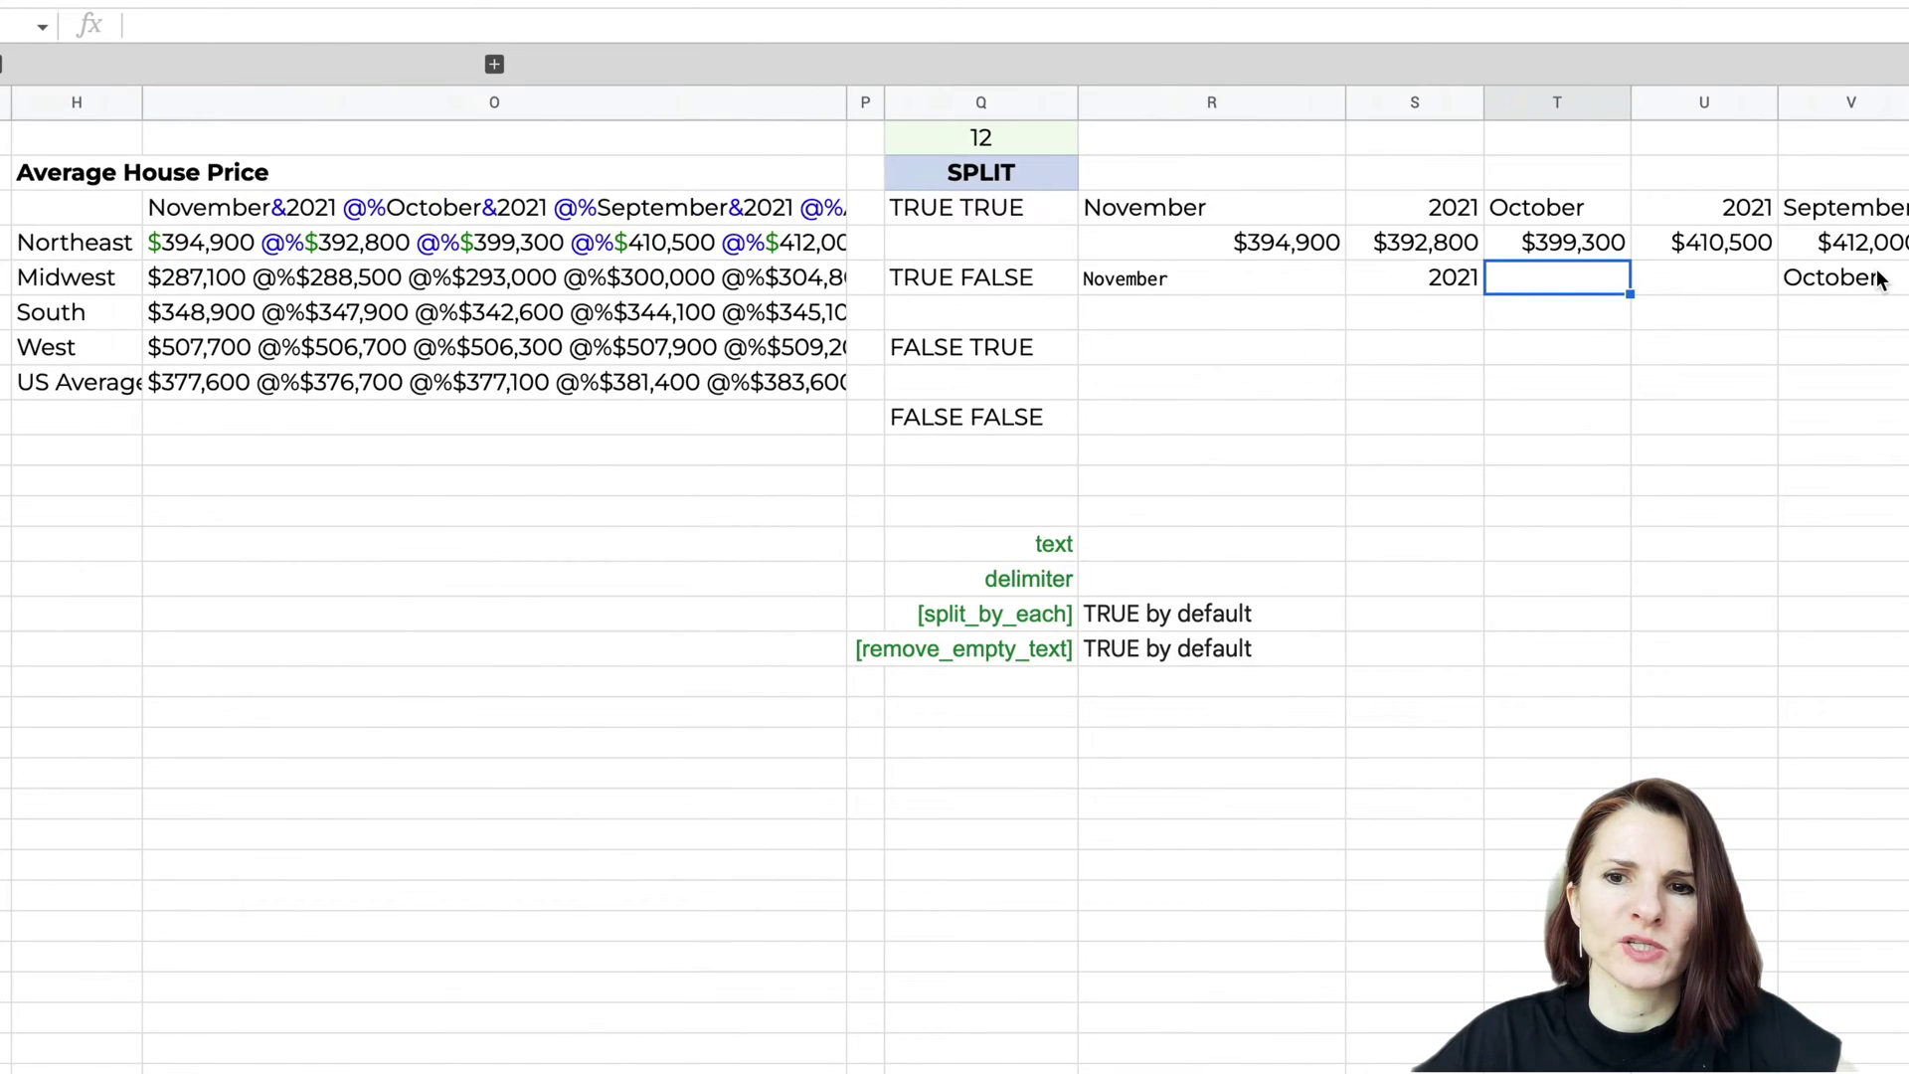
# Copy the TRUE FALSE formula from R5 down to R6 so it splits O4's prices.
pyautogui.click(1340, 280)
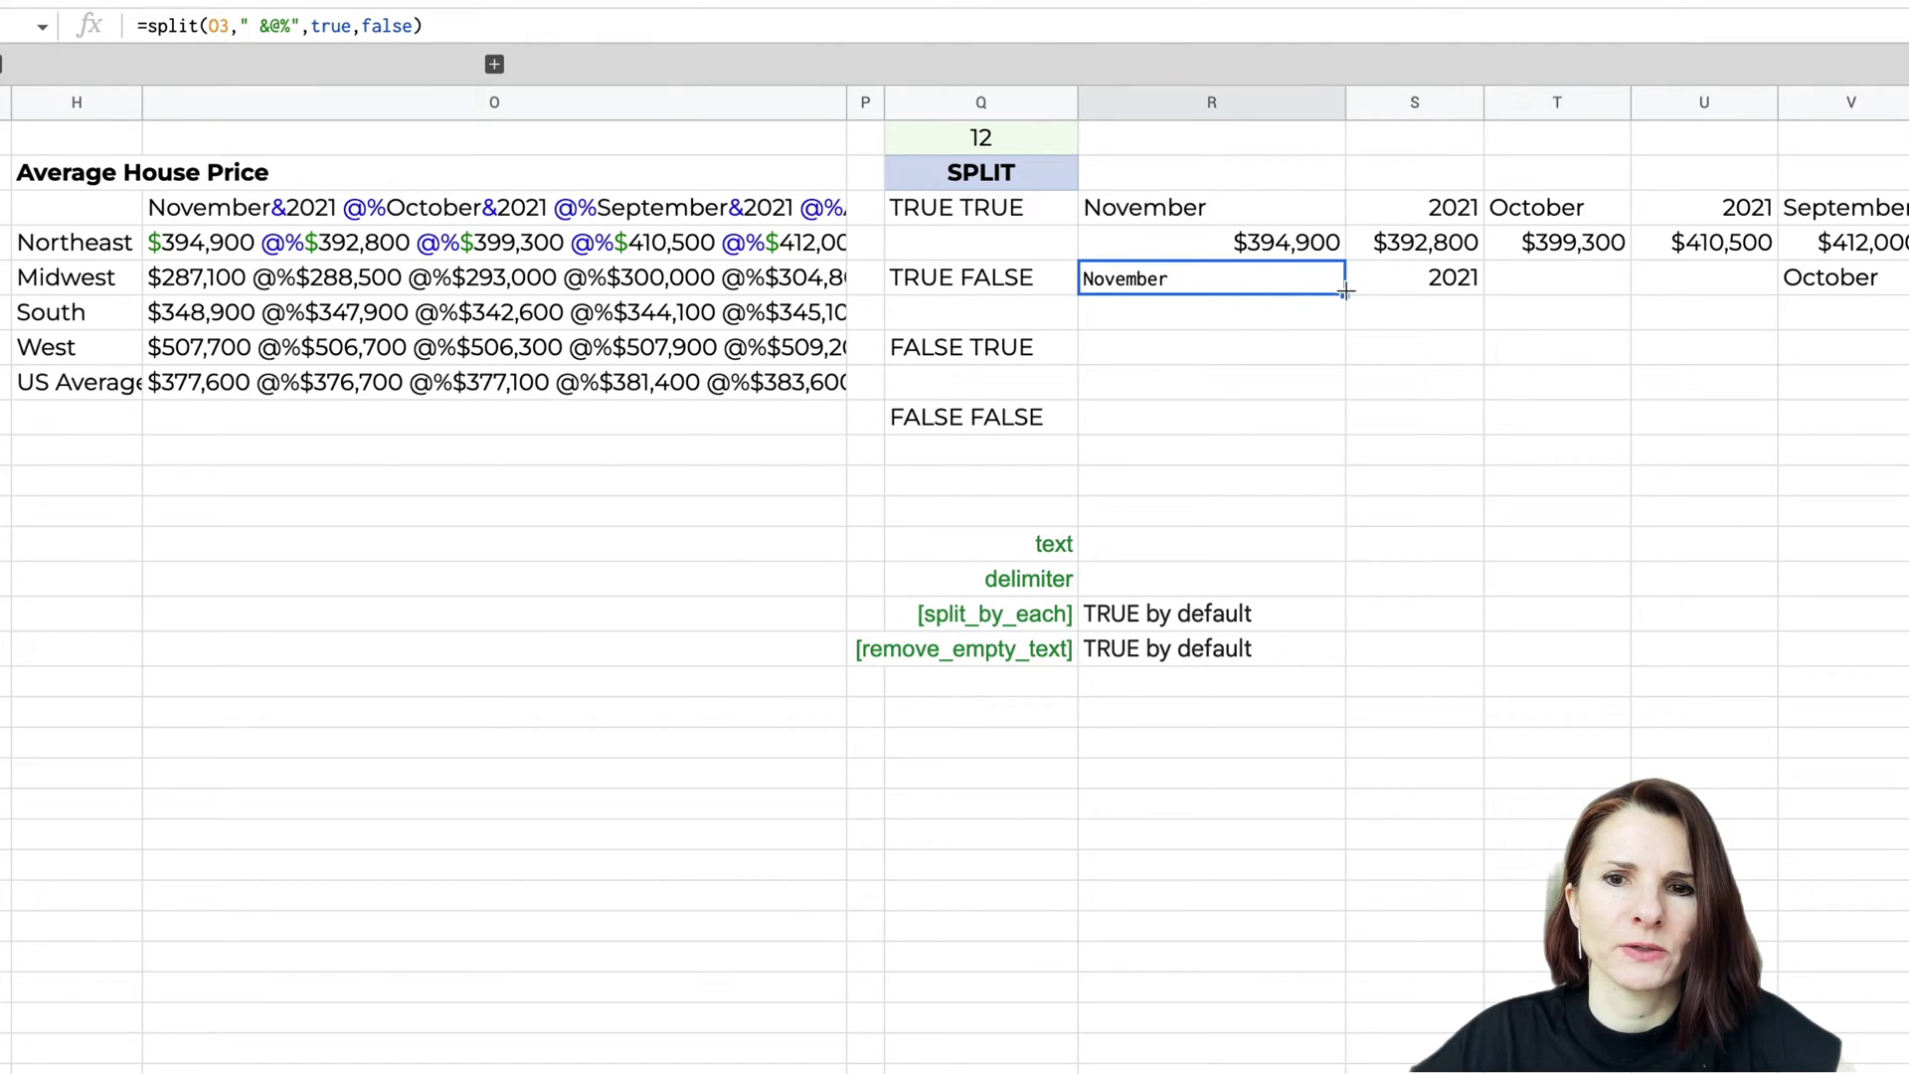
pyautogui.moveTo(1344, 294); pyautogui.dragTo(1298, 317)
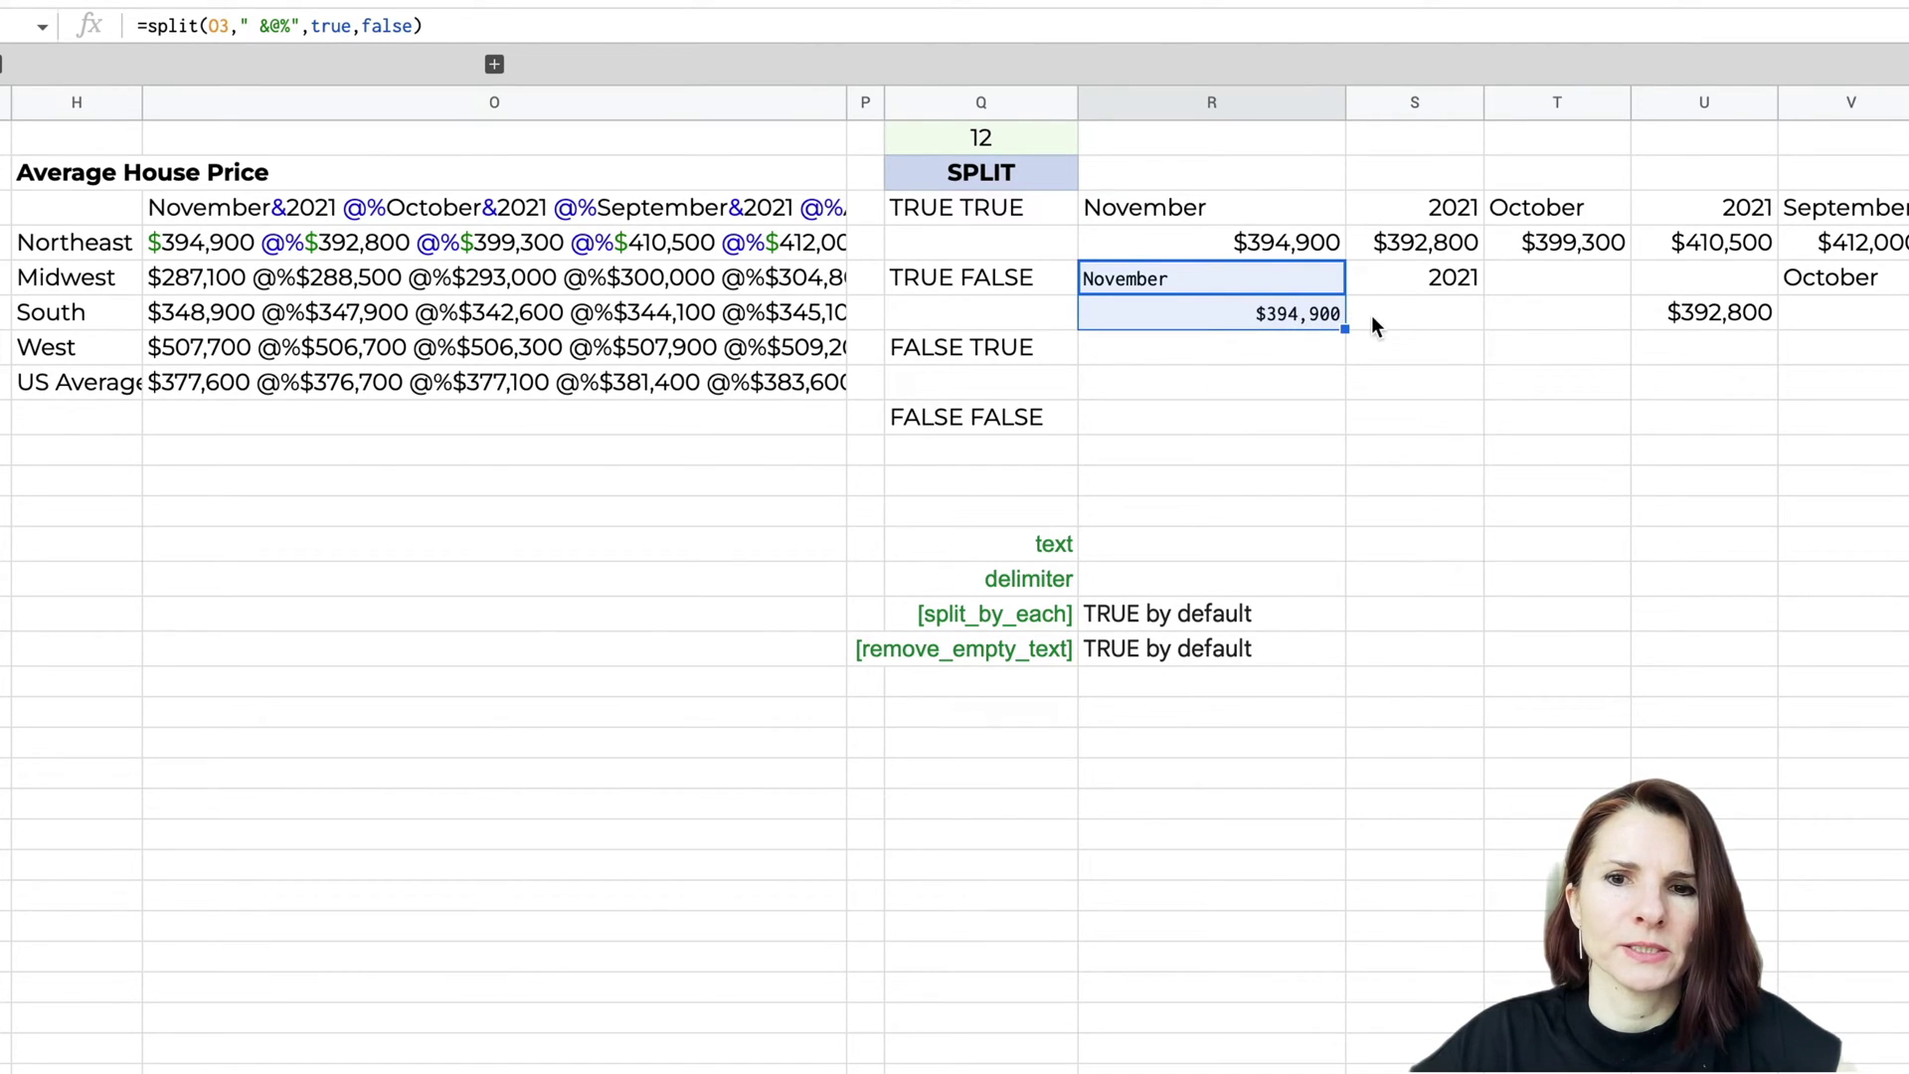
pyautogui.click(1280, 313)
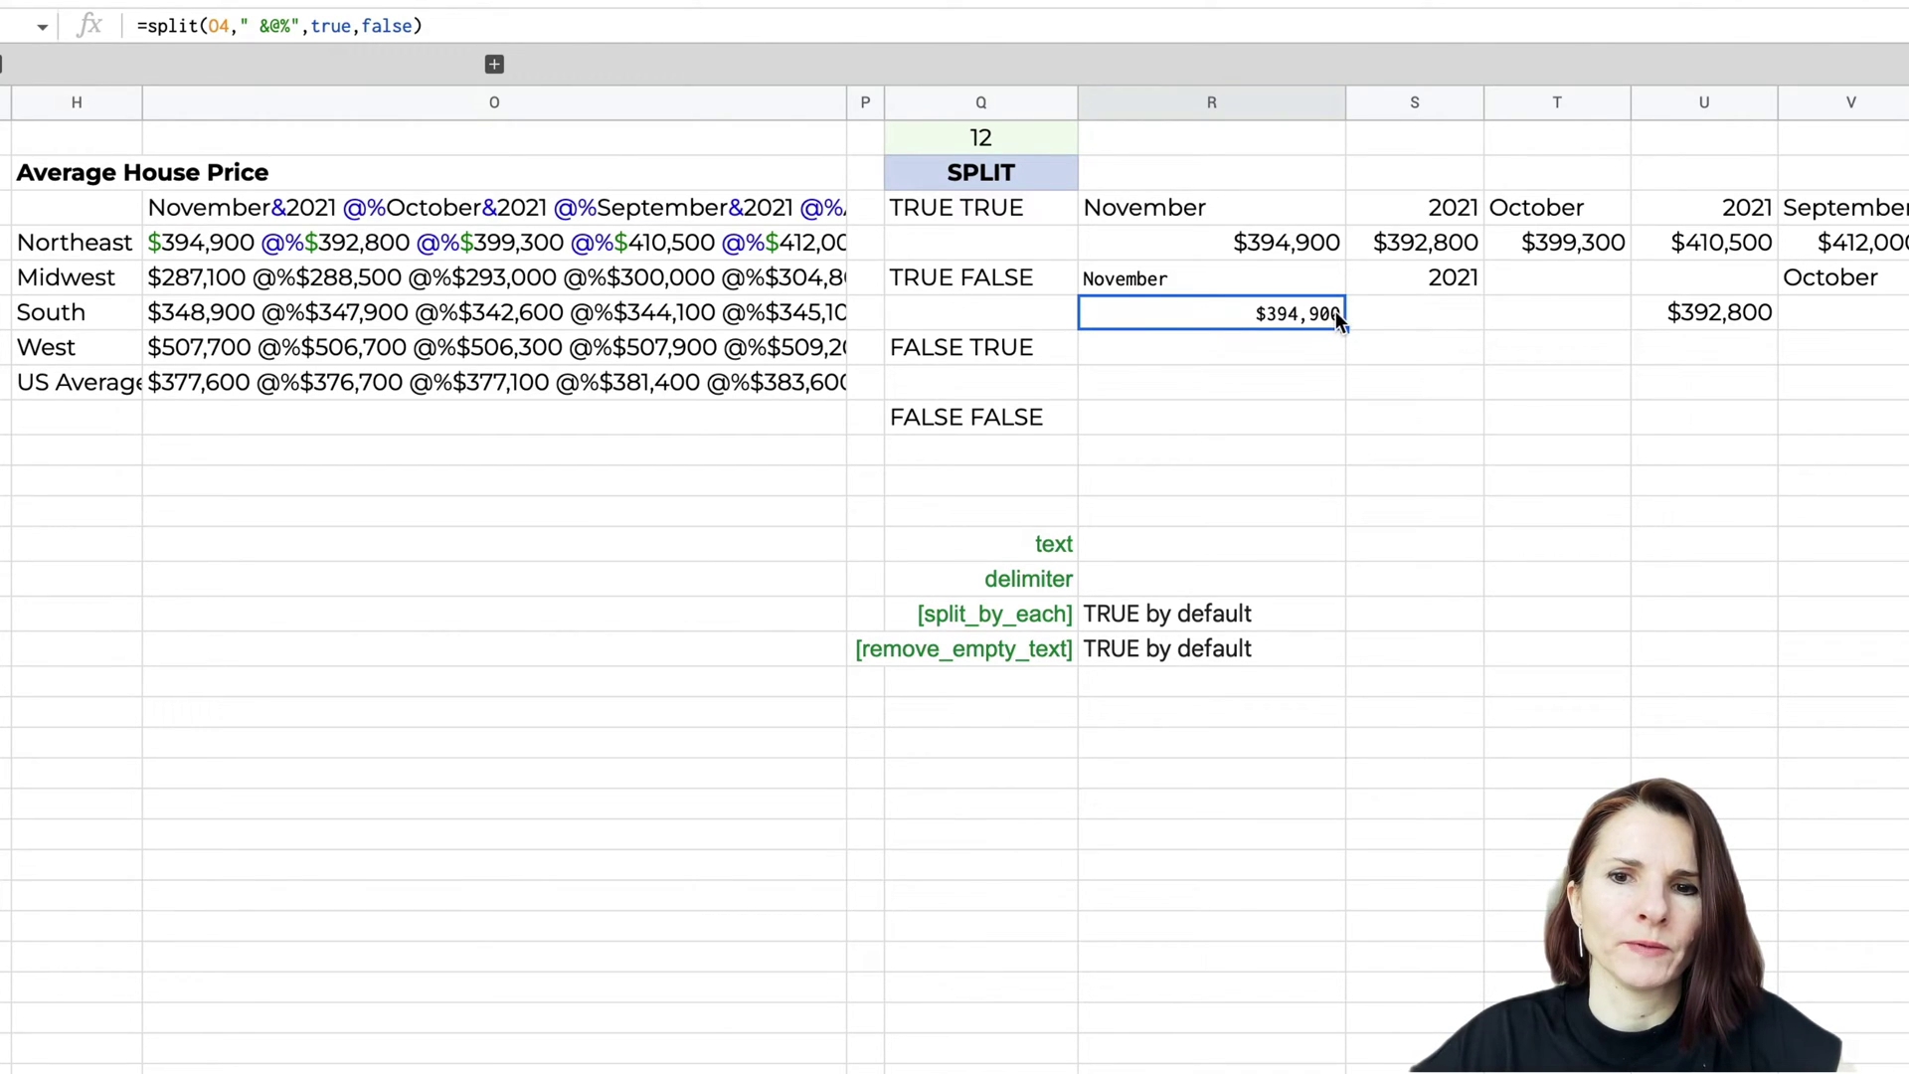
# Paste the SPLIT formula into R7 and change its last two arguments to false,true.
pyautogui.click(1254, 348)
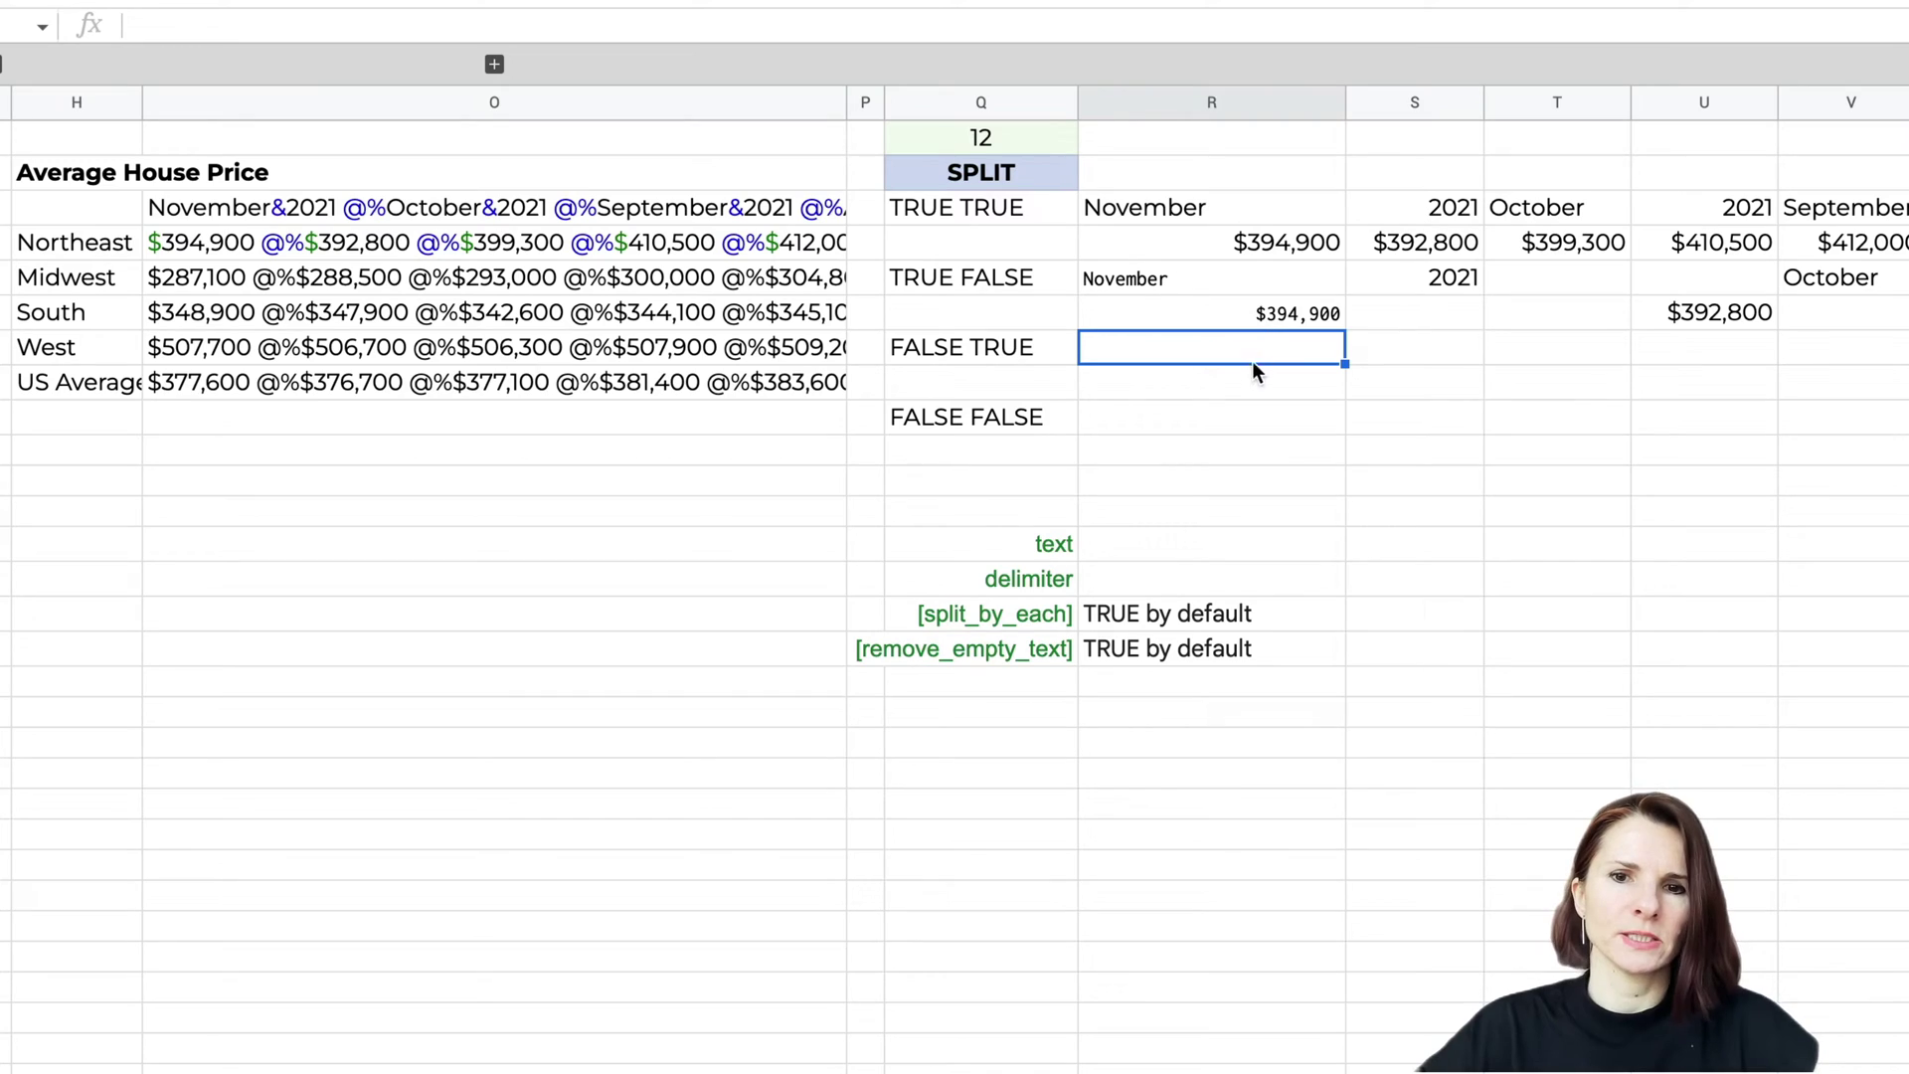
pyautogui.write('=split(O3," &@%",true,true)')
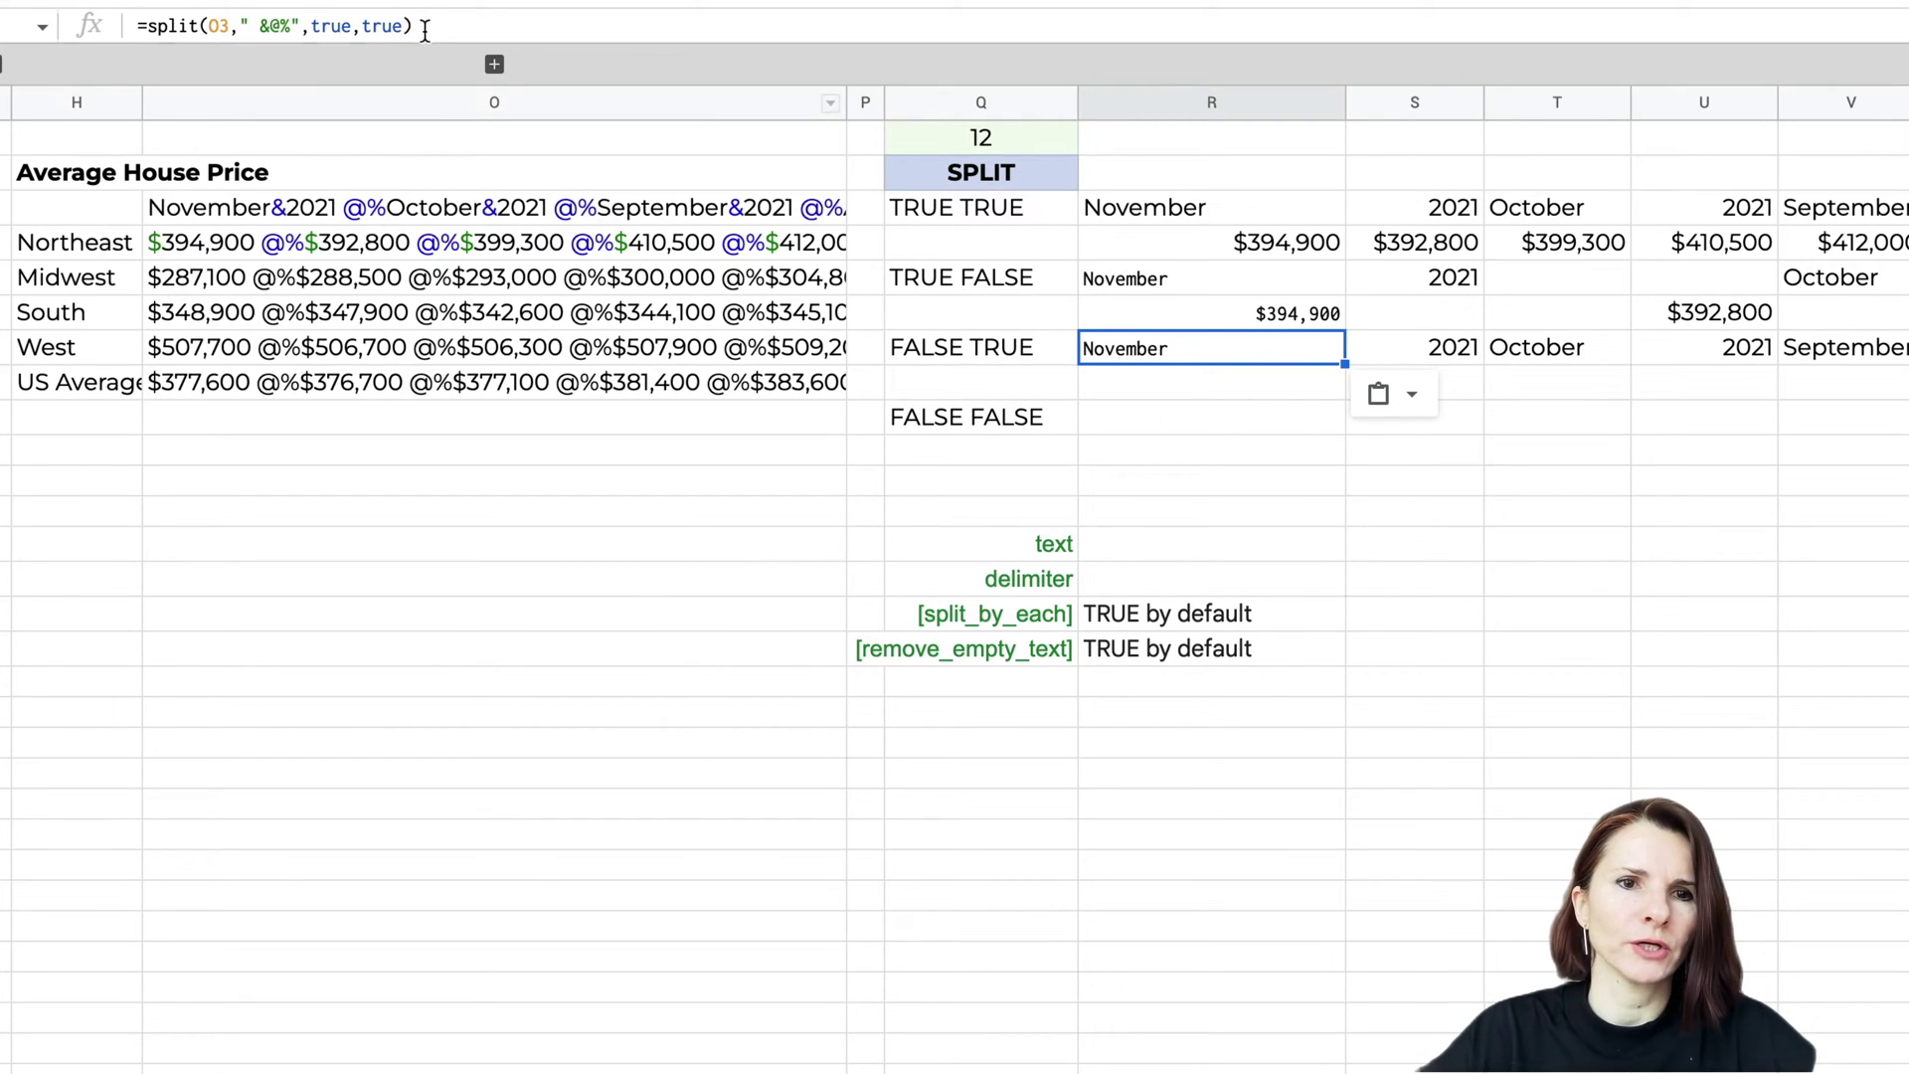
pyautogui.moveTo(423, 26); pyautogui.dragTo(313, 22)
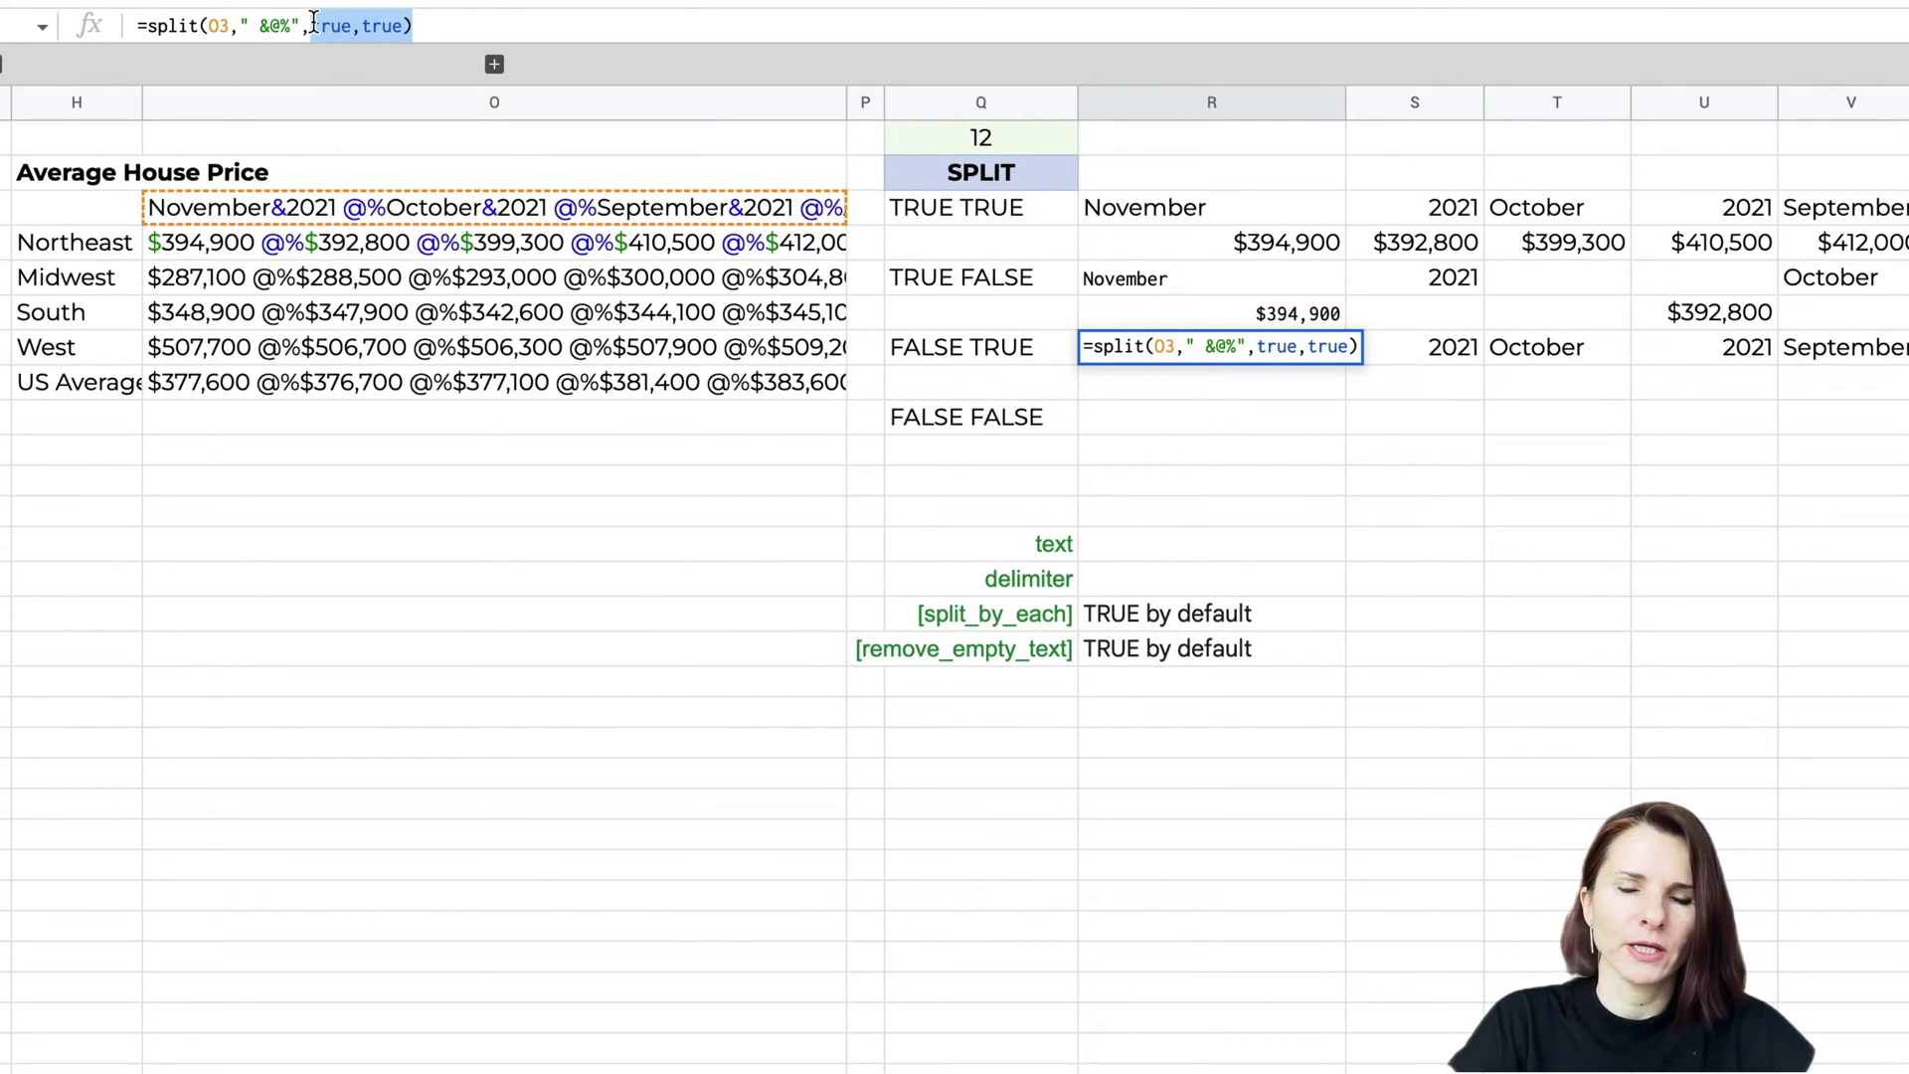
pyautogui.write('false')
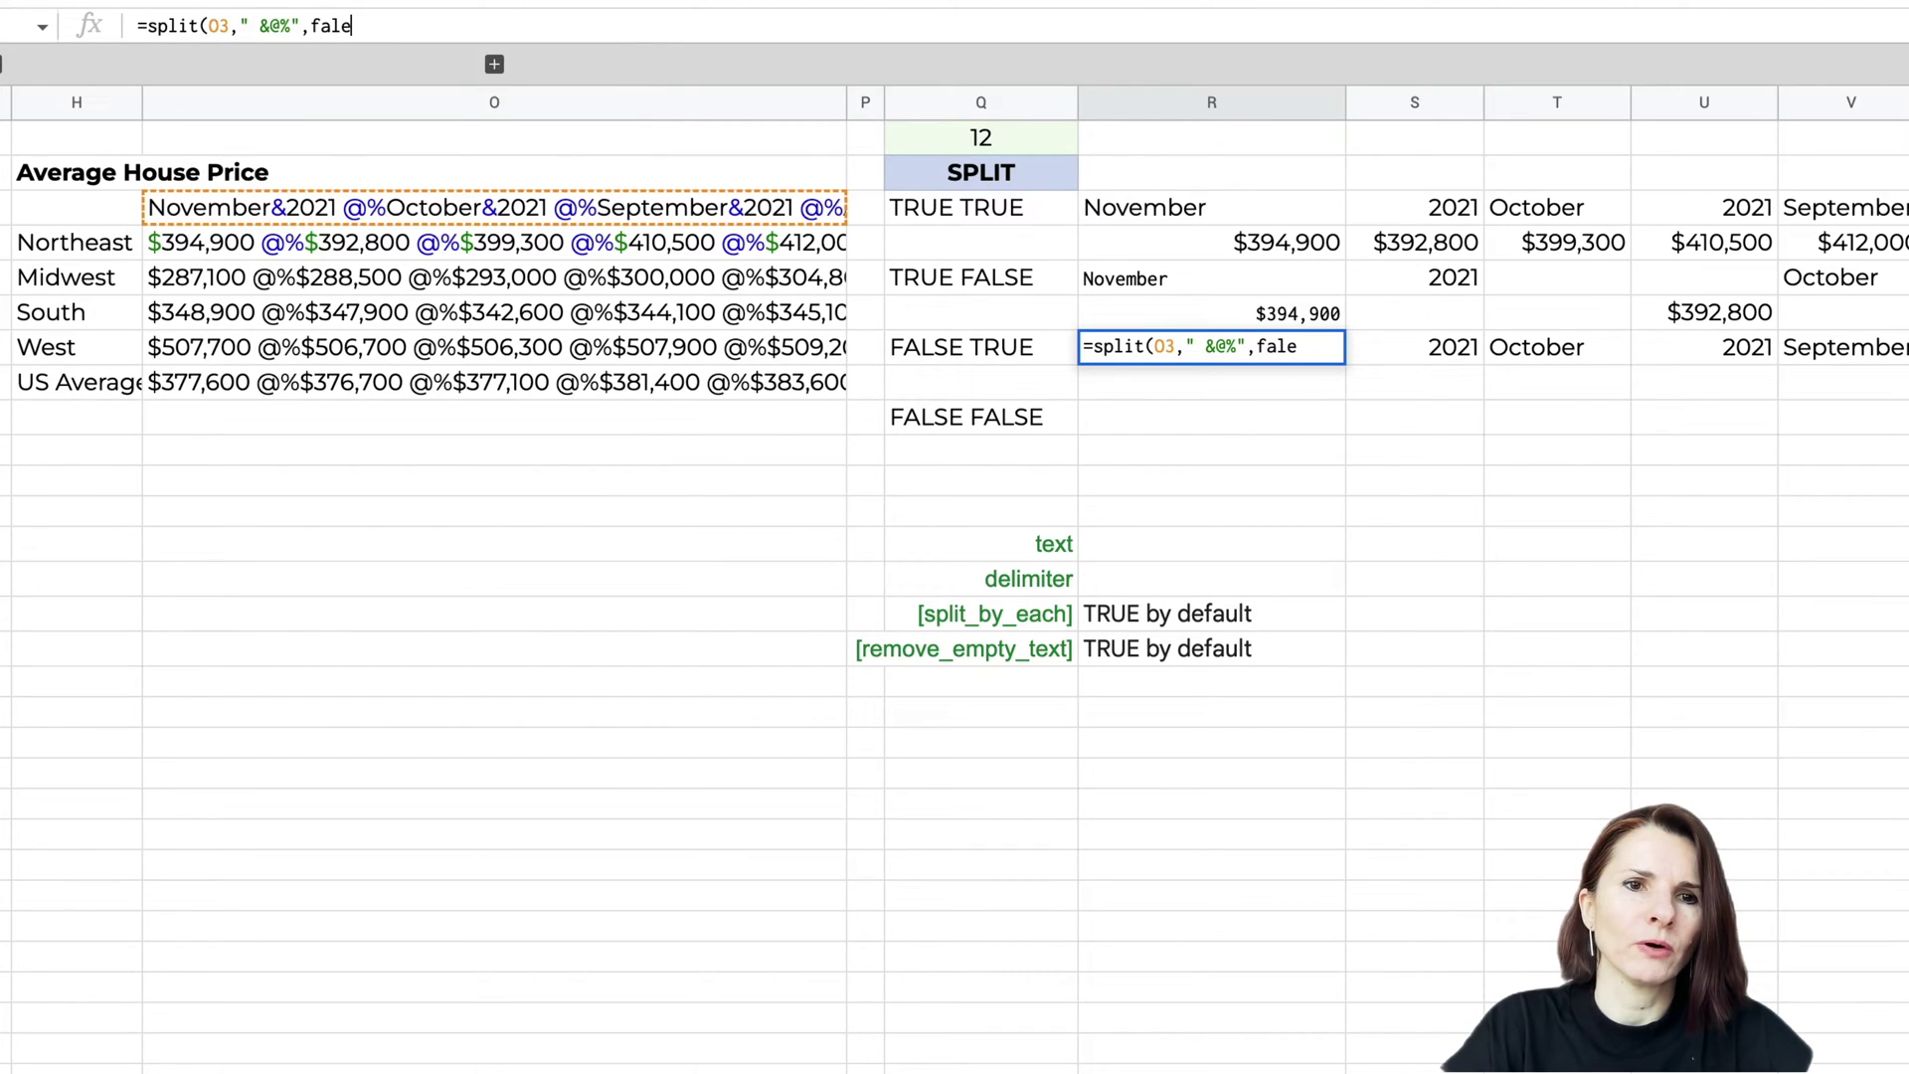
pyautogui.write(',')
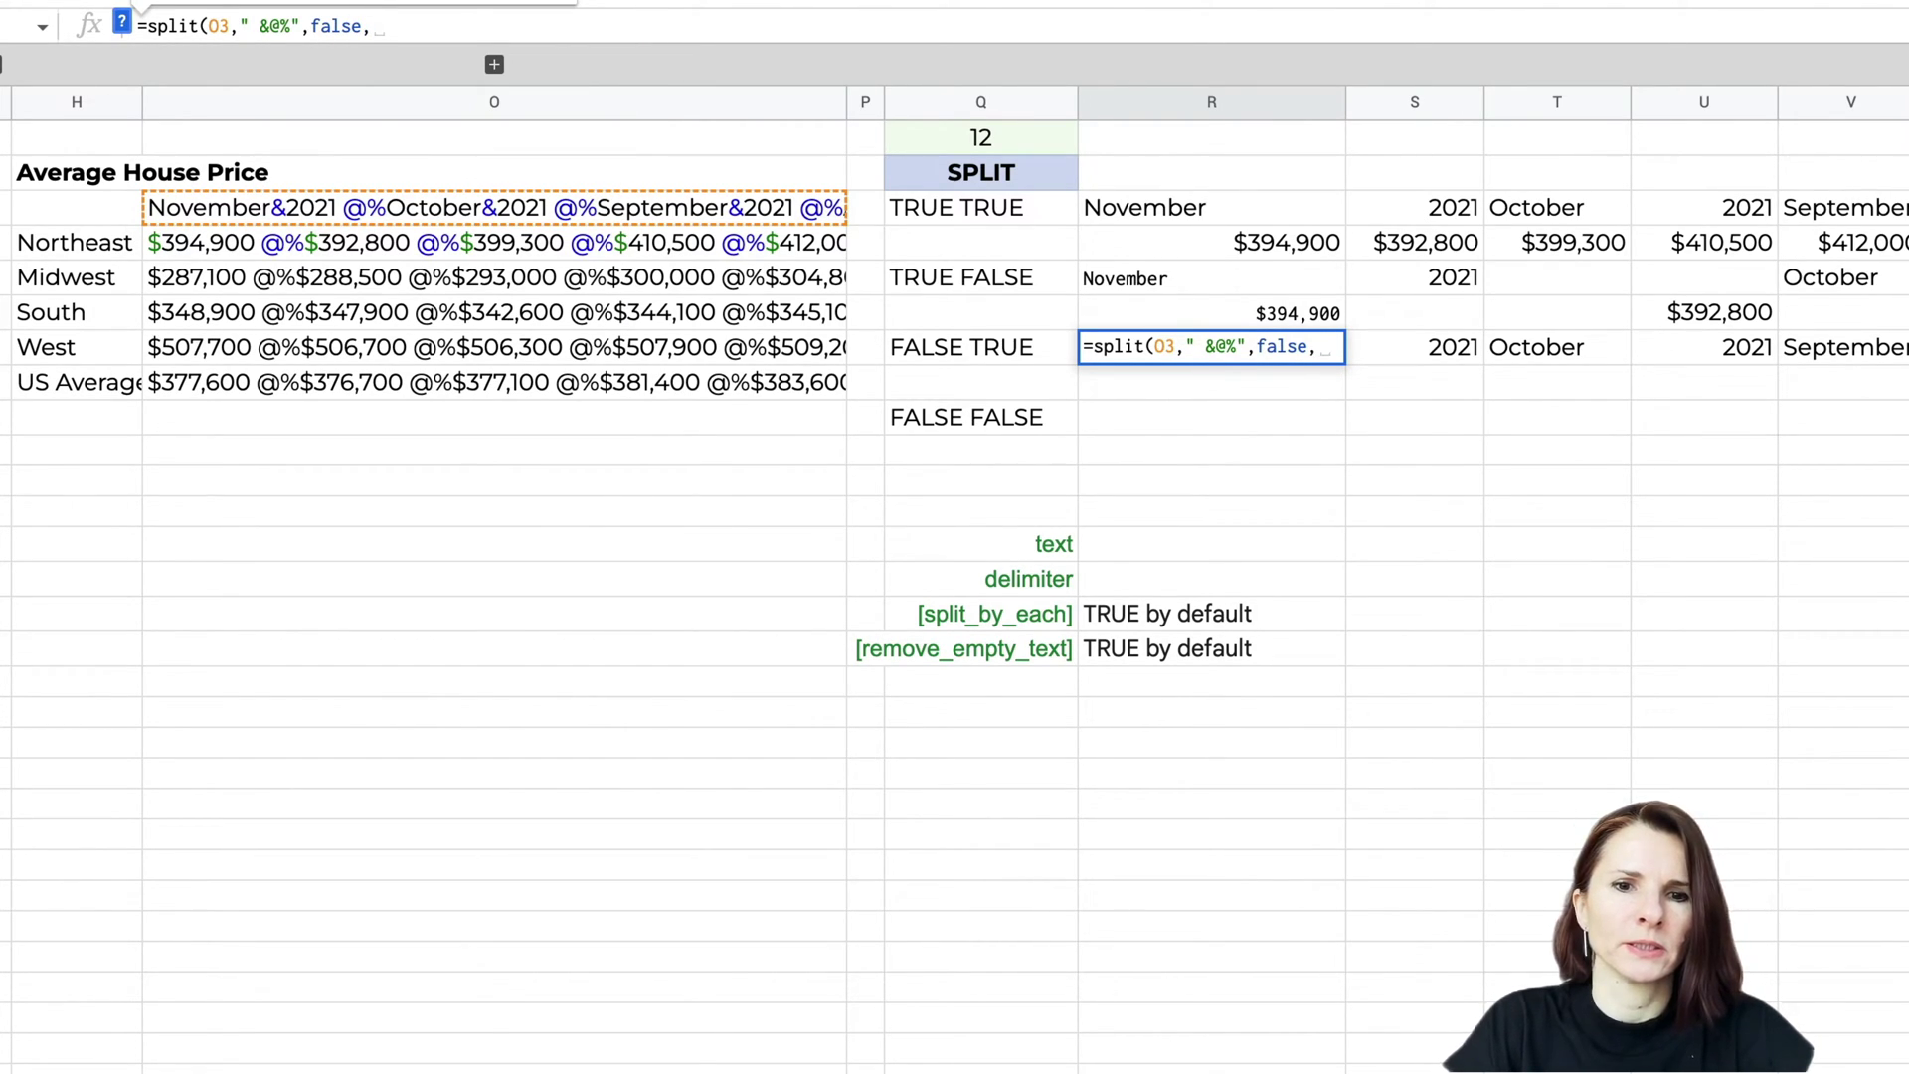
pyautogui.write('true')
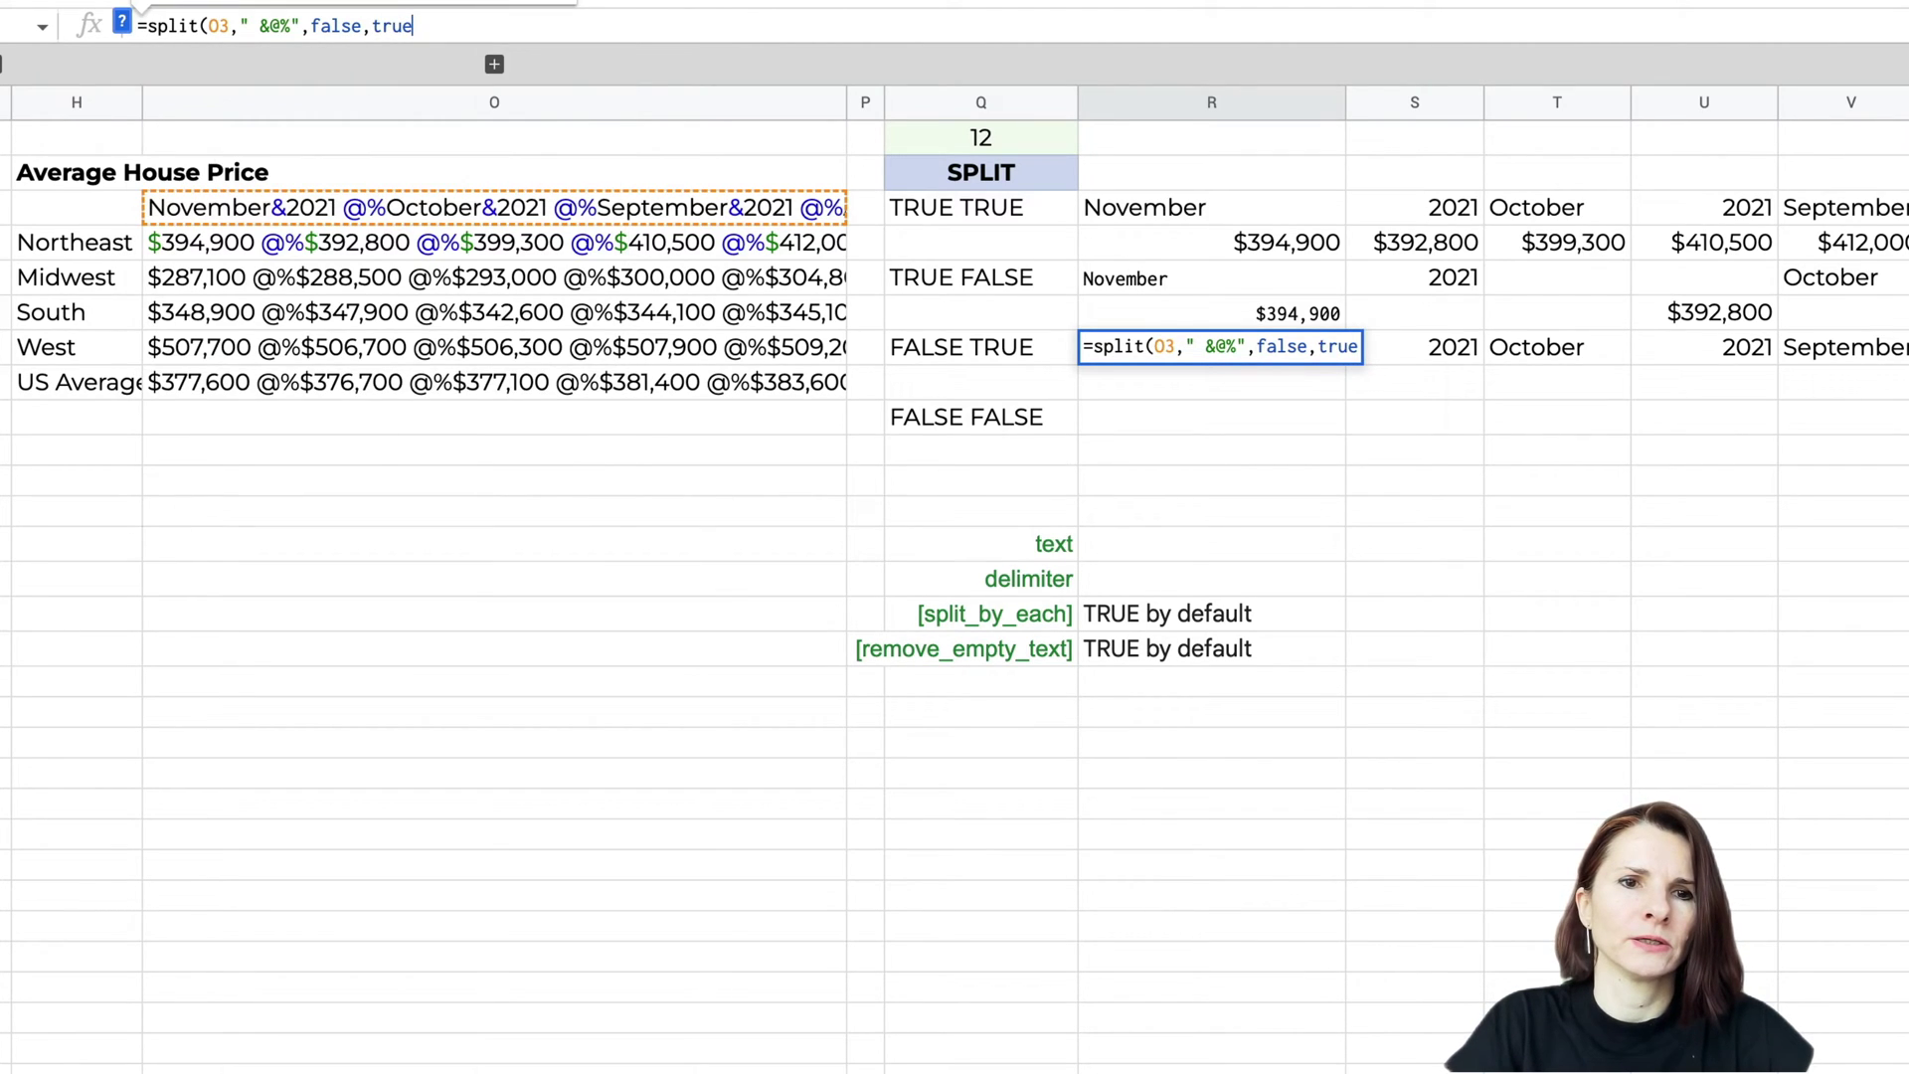
# Confirm the FALSE TRUE formula, compare its unsplit result with O3, and fill it down to R8.
pyautogui.press('Return')
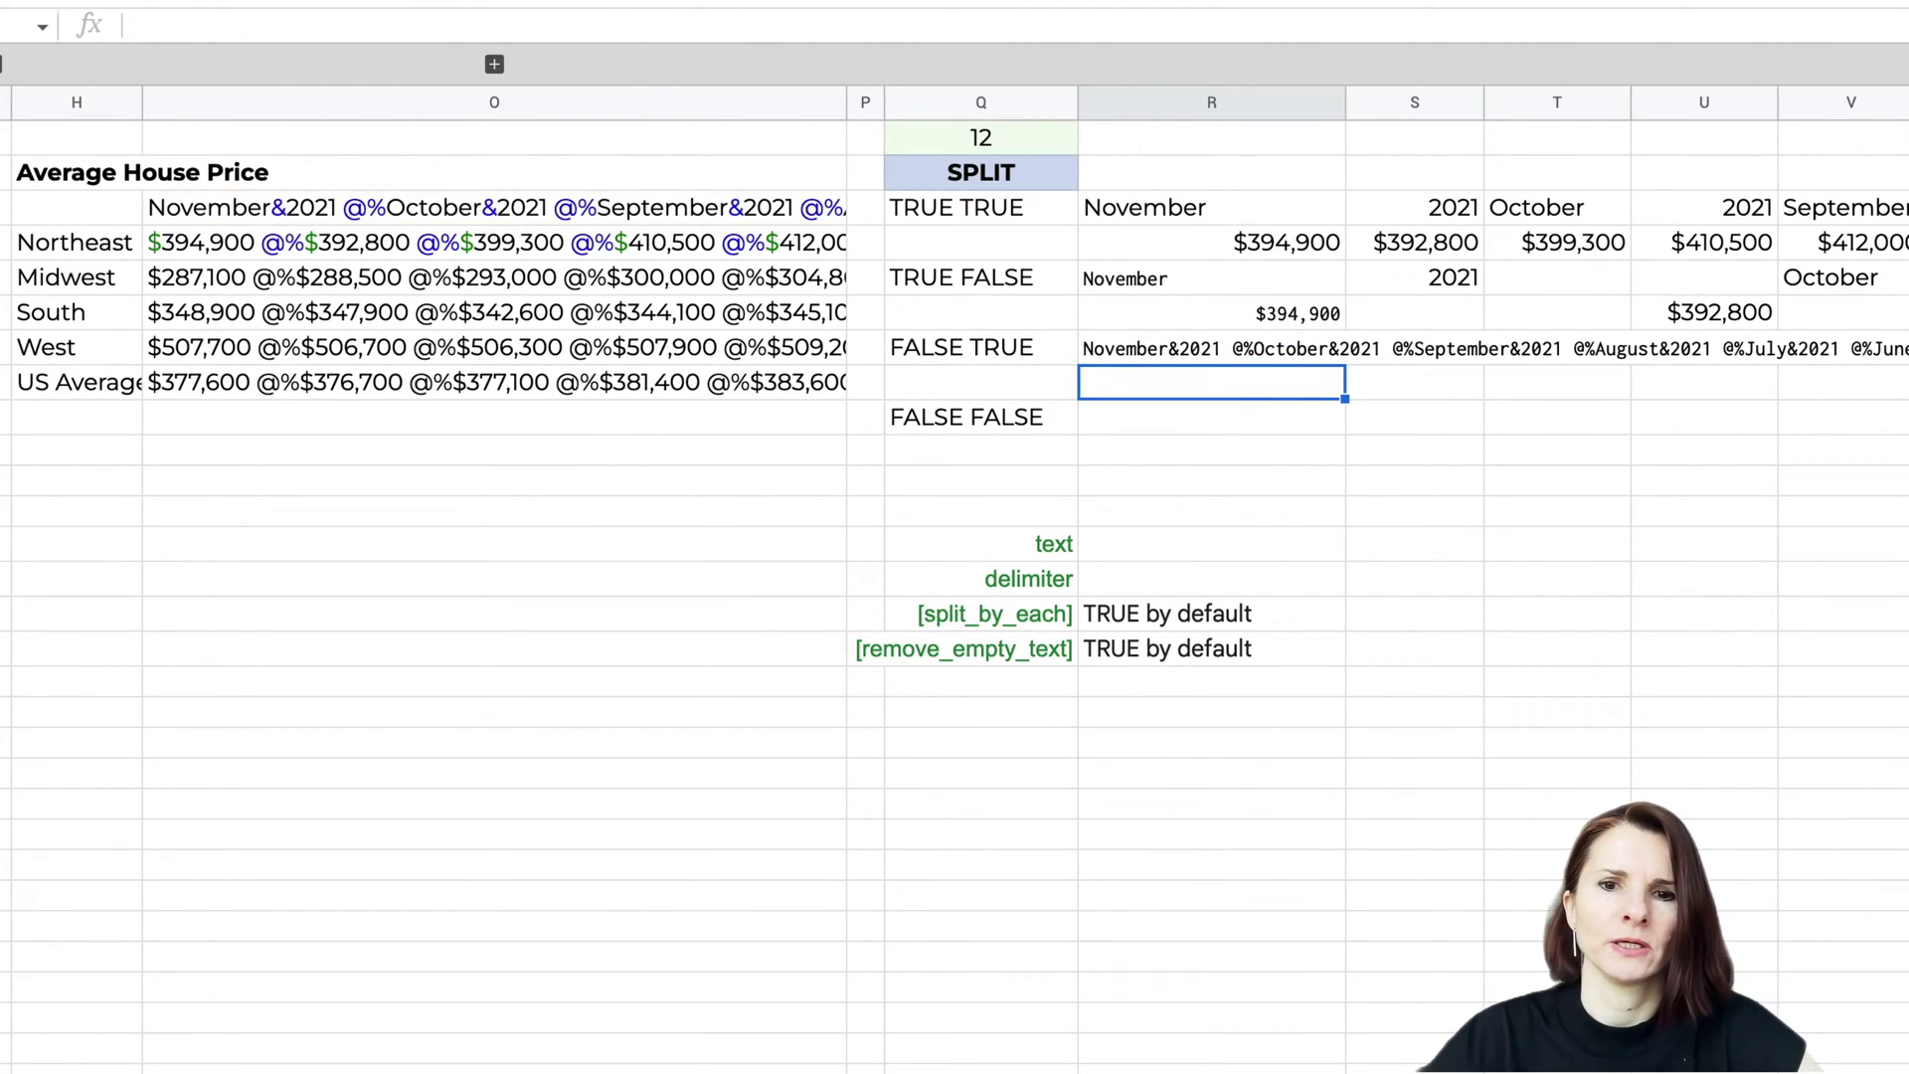
pyautogui.click(1295, 350)
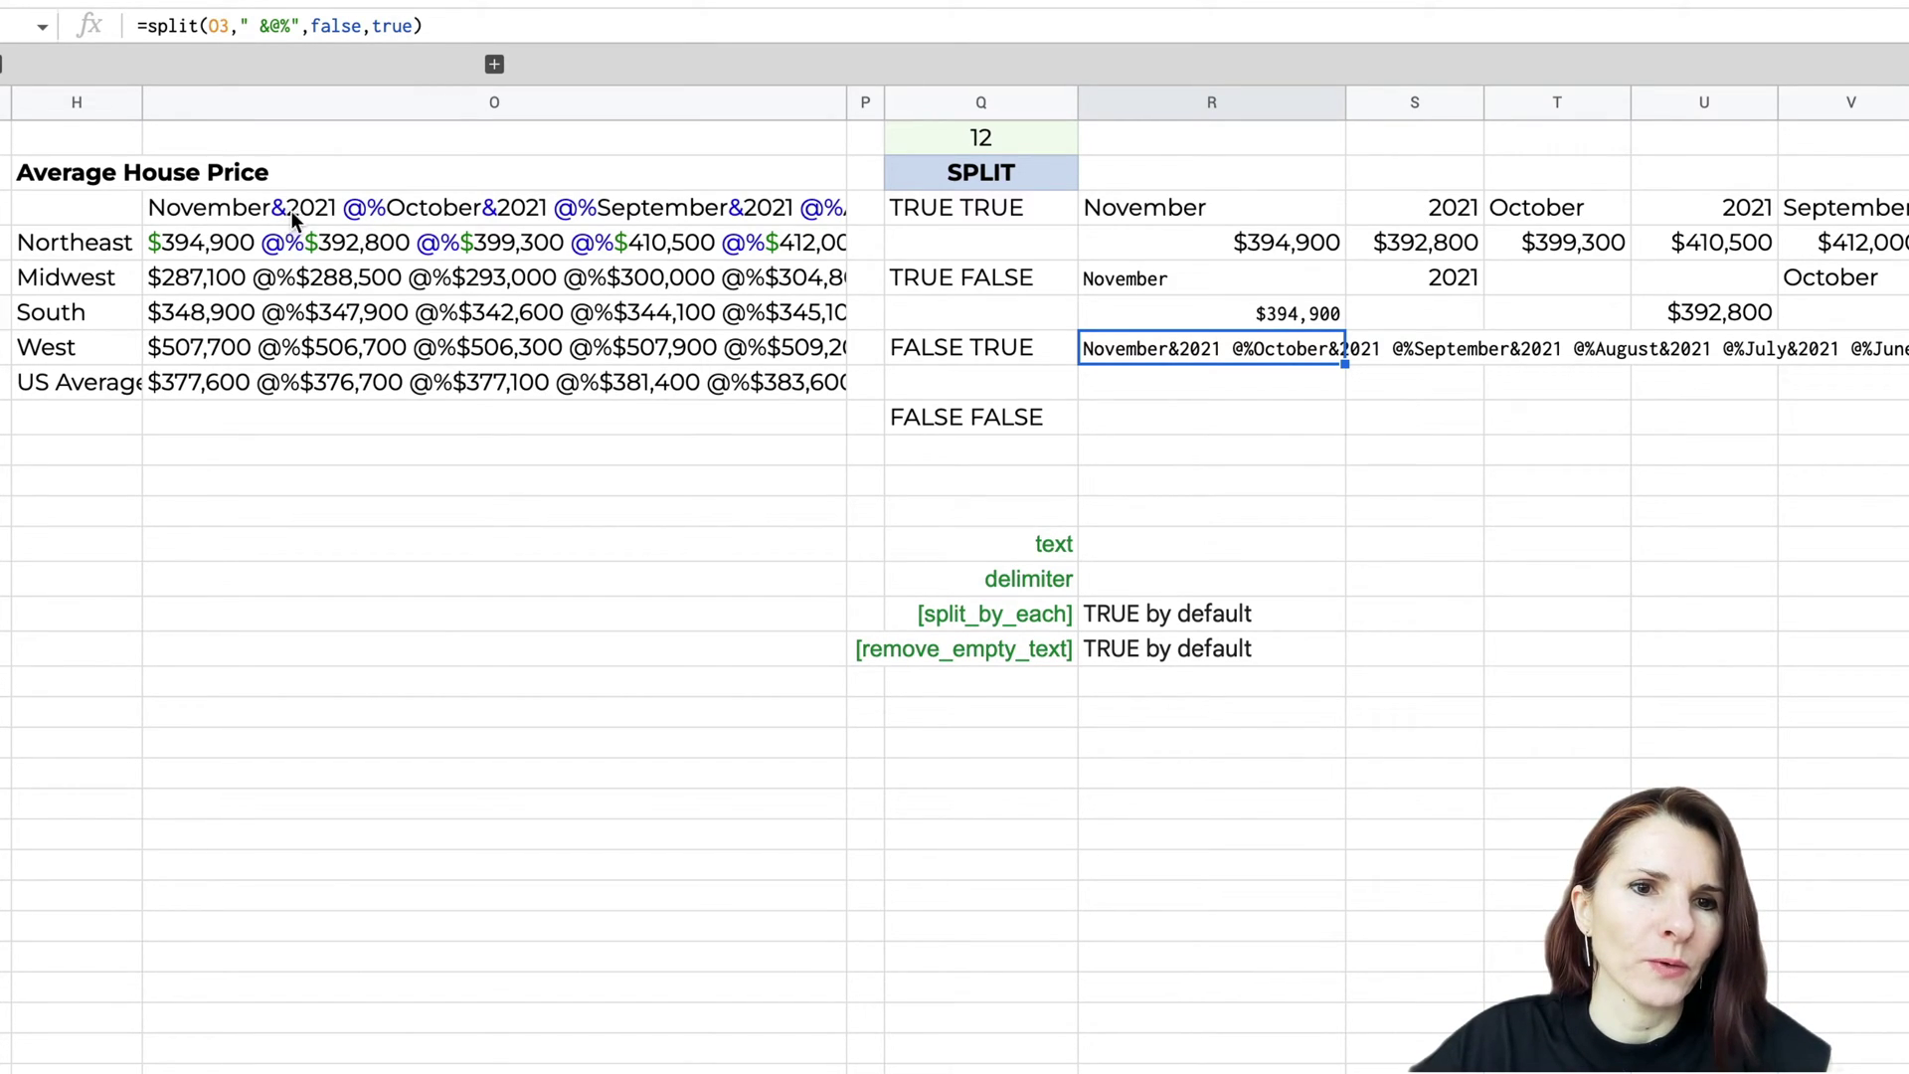
pyautogui.click(380, 208)
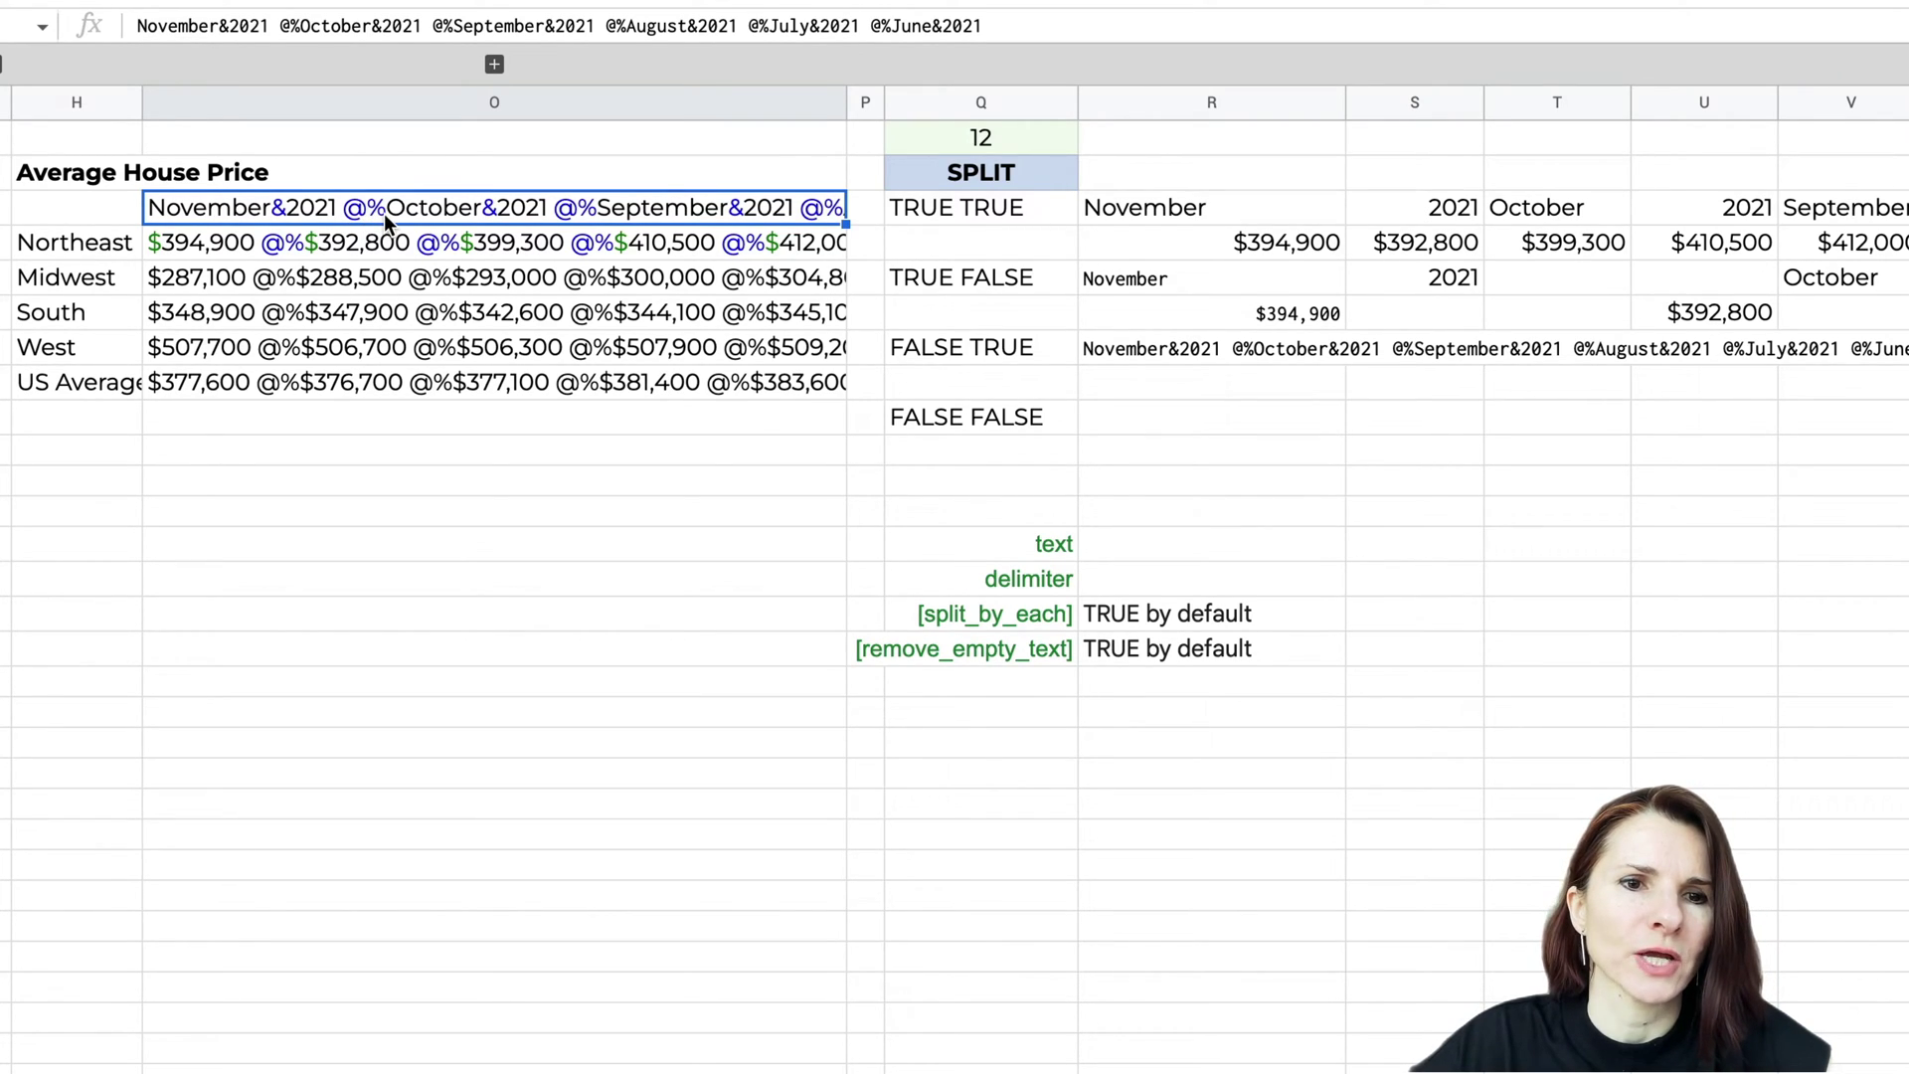
pyautogui.click(1226, 350)
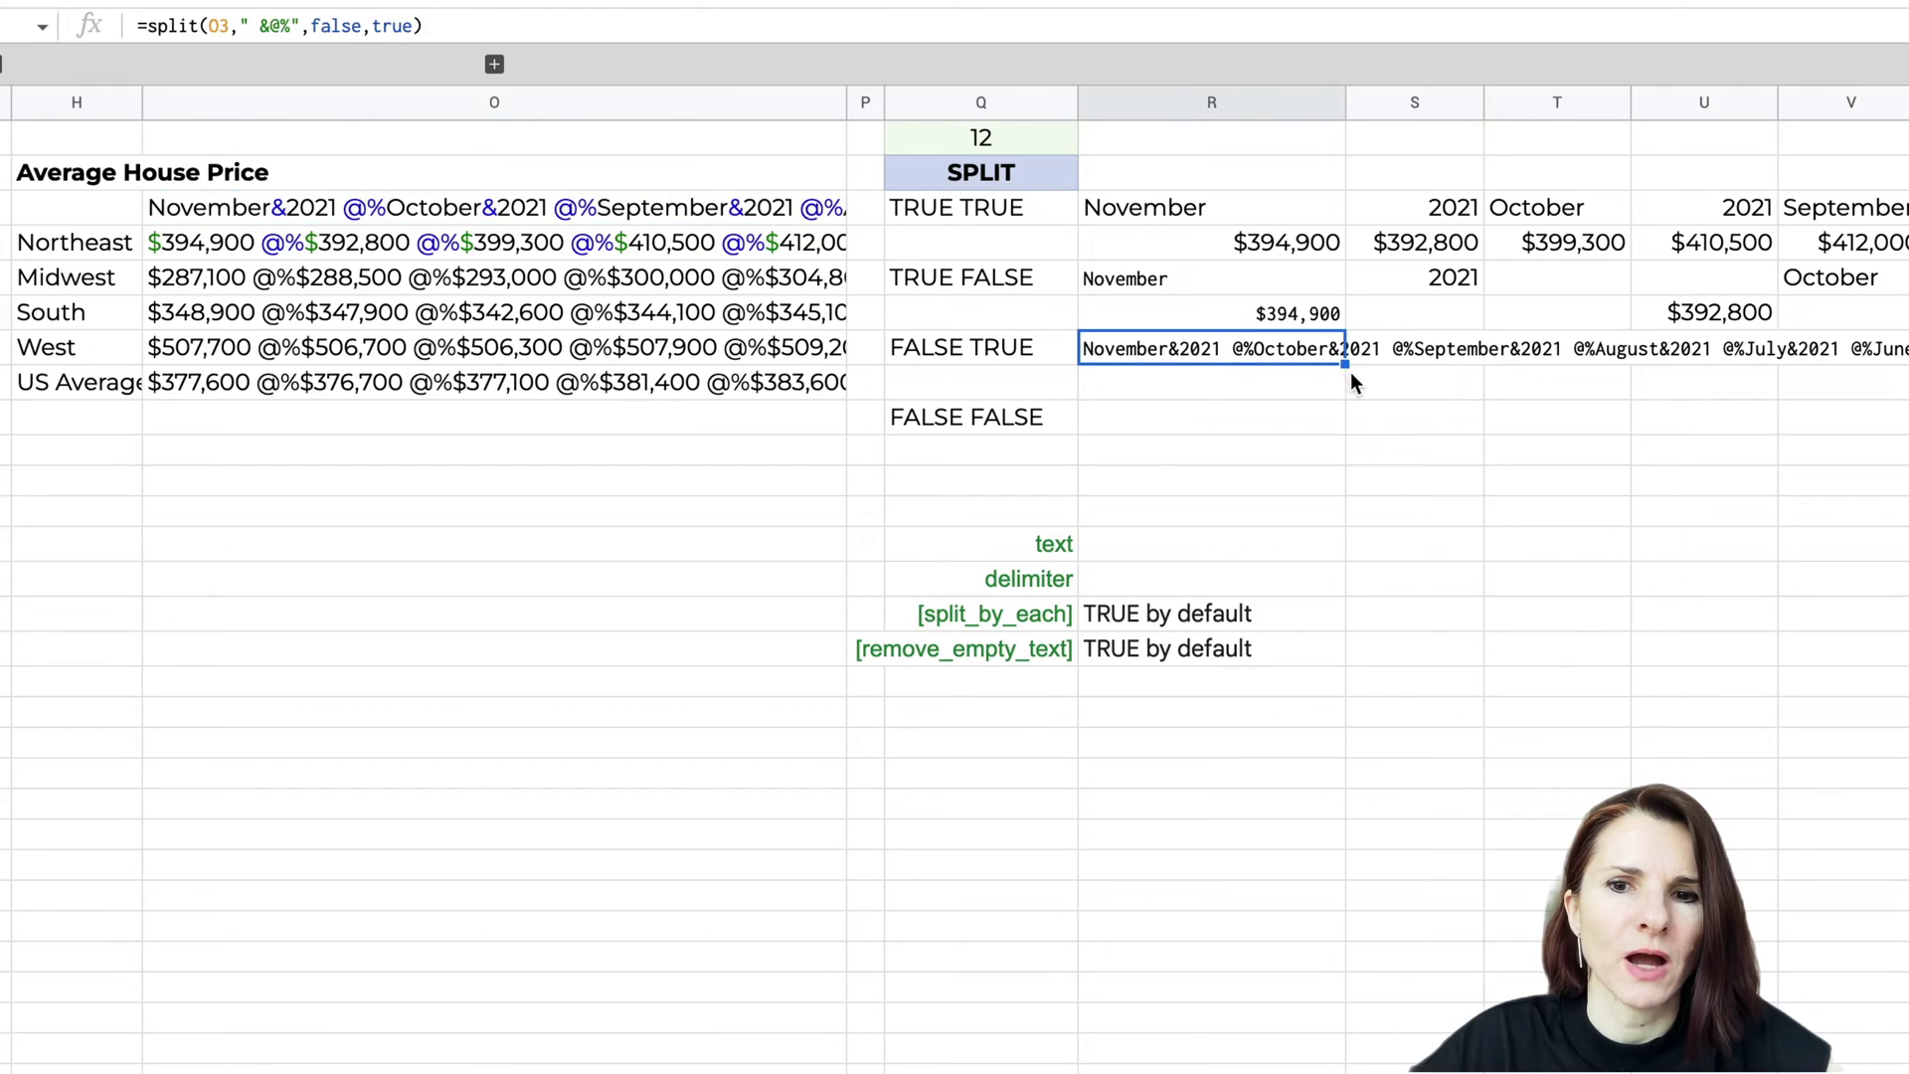
pyautogui.moveTo(1346, 364); pyautogui.dragTo(1351, 388)
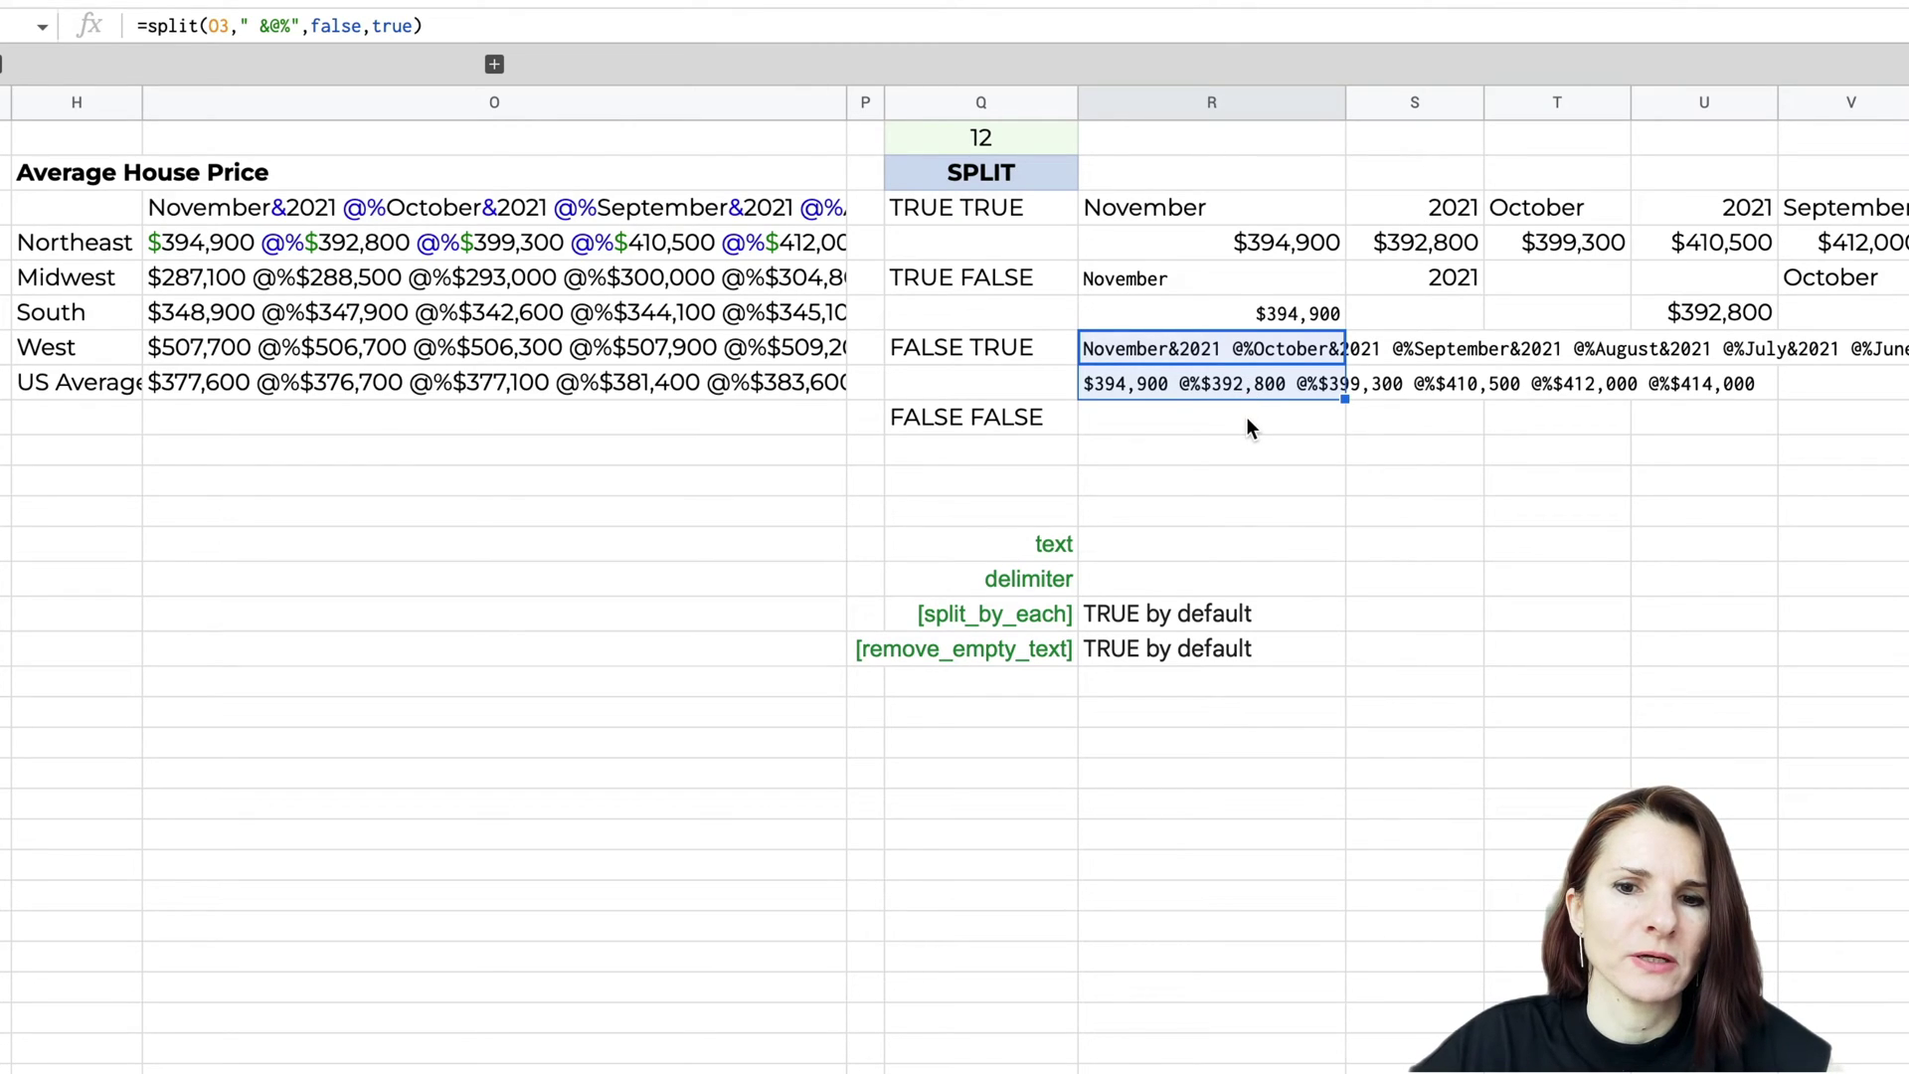
# Put =split(O3," &@%",false, false) in R9 and compare its unsplit result with O3.
pyautogui.click(1195, 430)
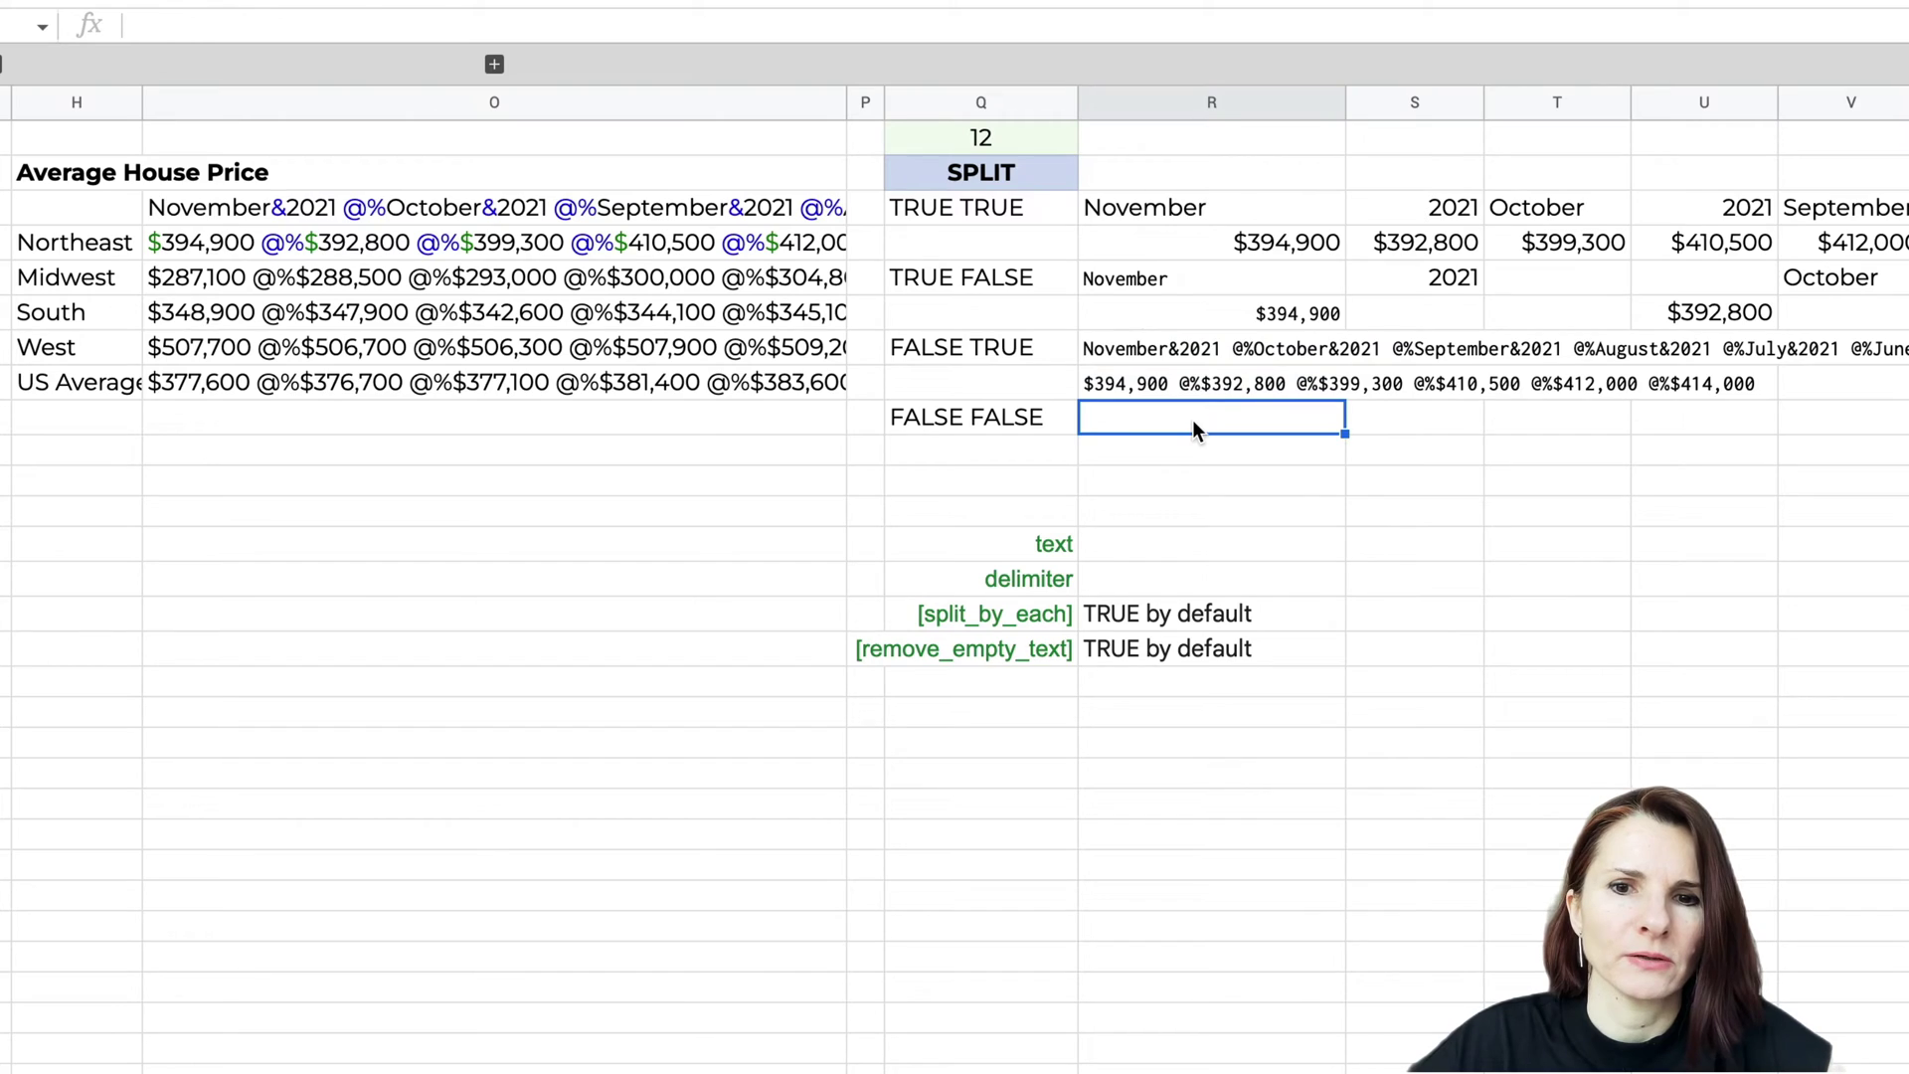
pyautogui.write('=split(O3," &@%",true,true)')
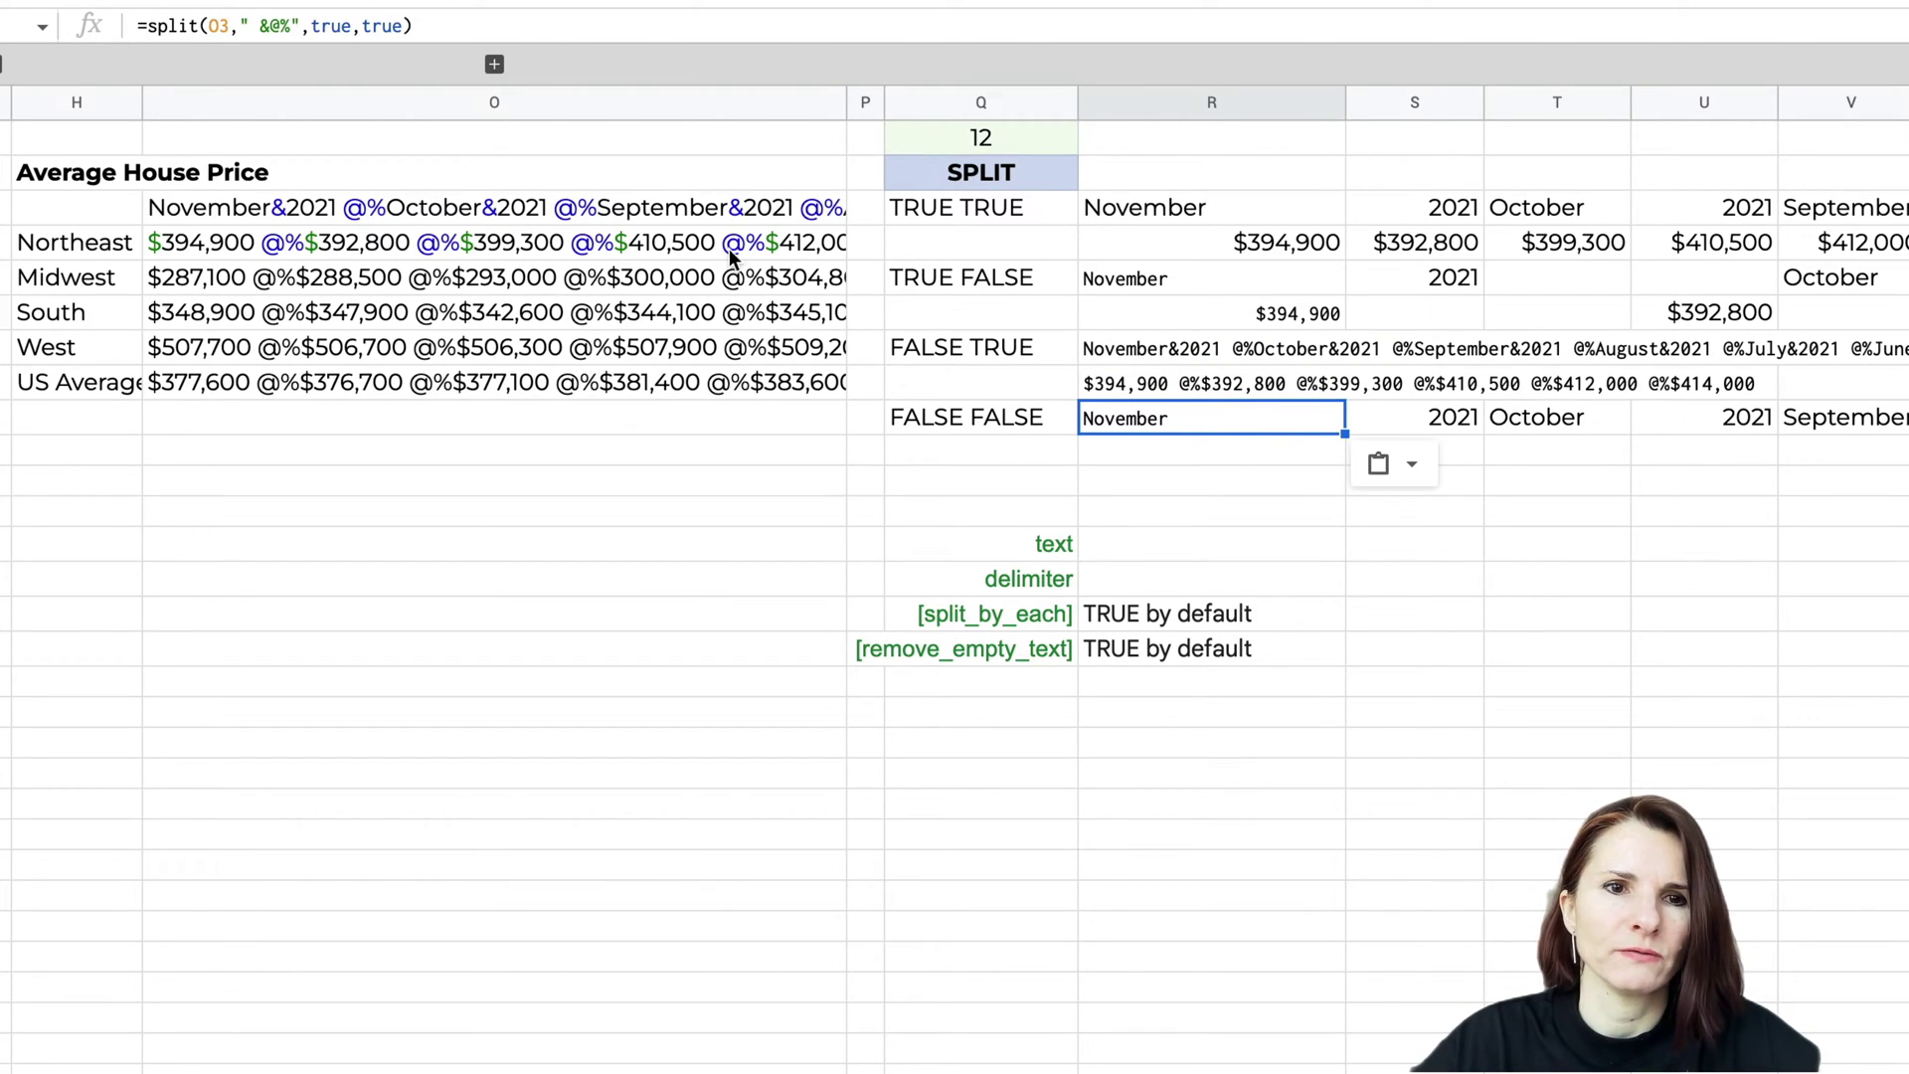
pyautogui.moveTo(412, 26); pyautogui.dragTo(314, 30)
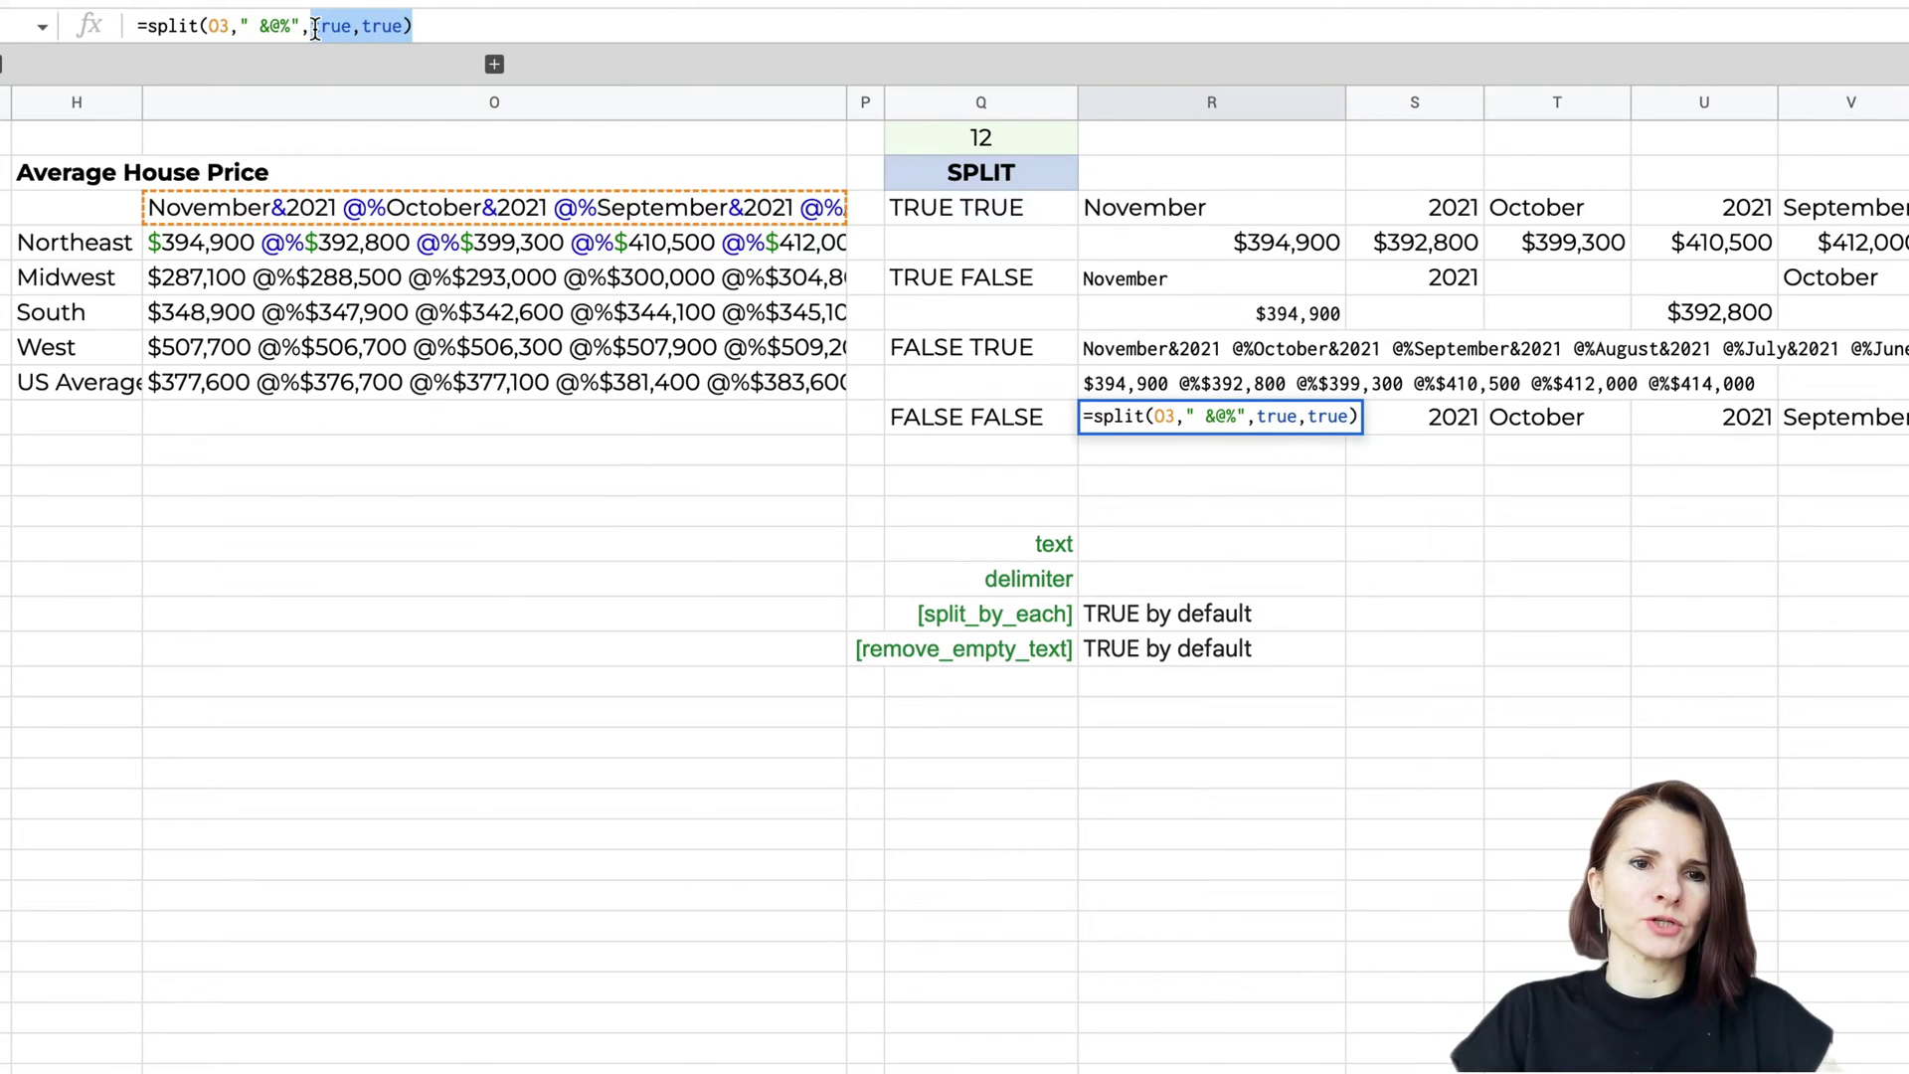
pyautogui.write('false, false')
pyautogui.press('Return')
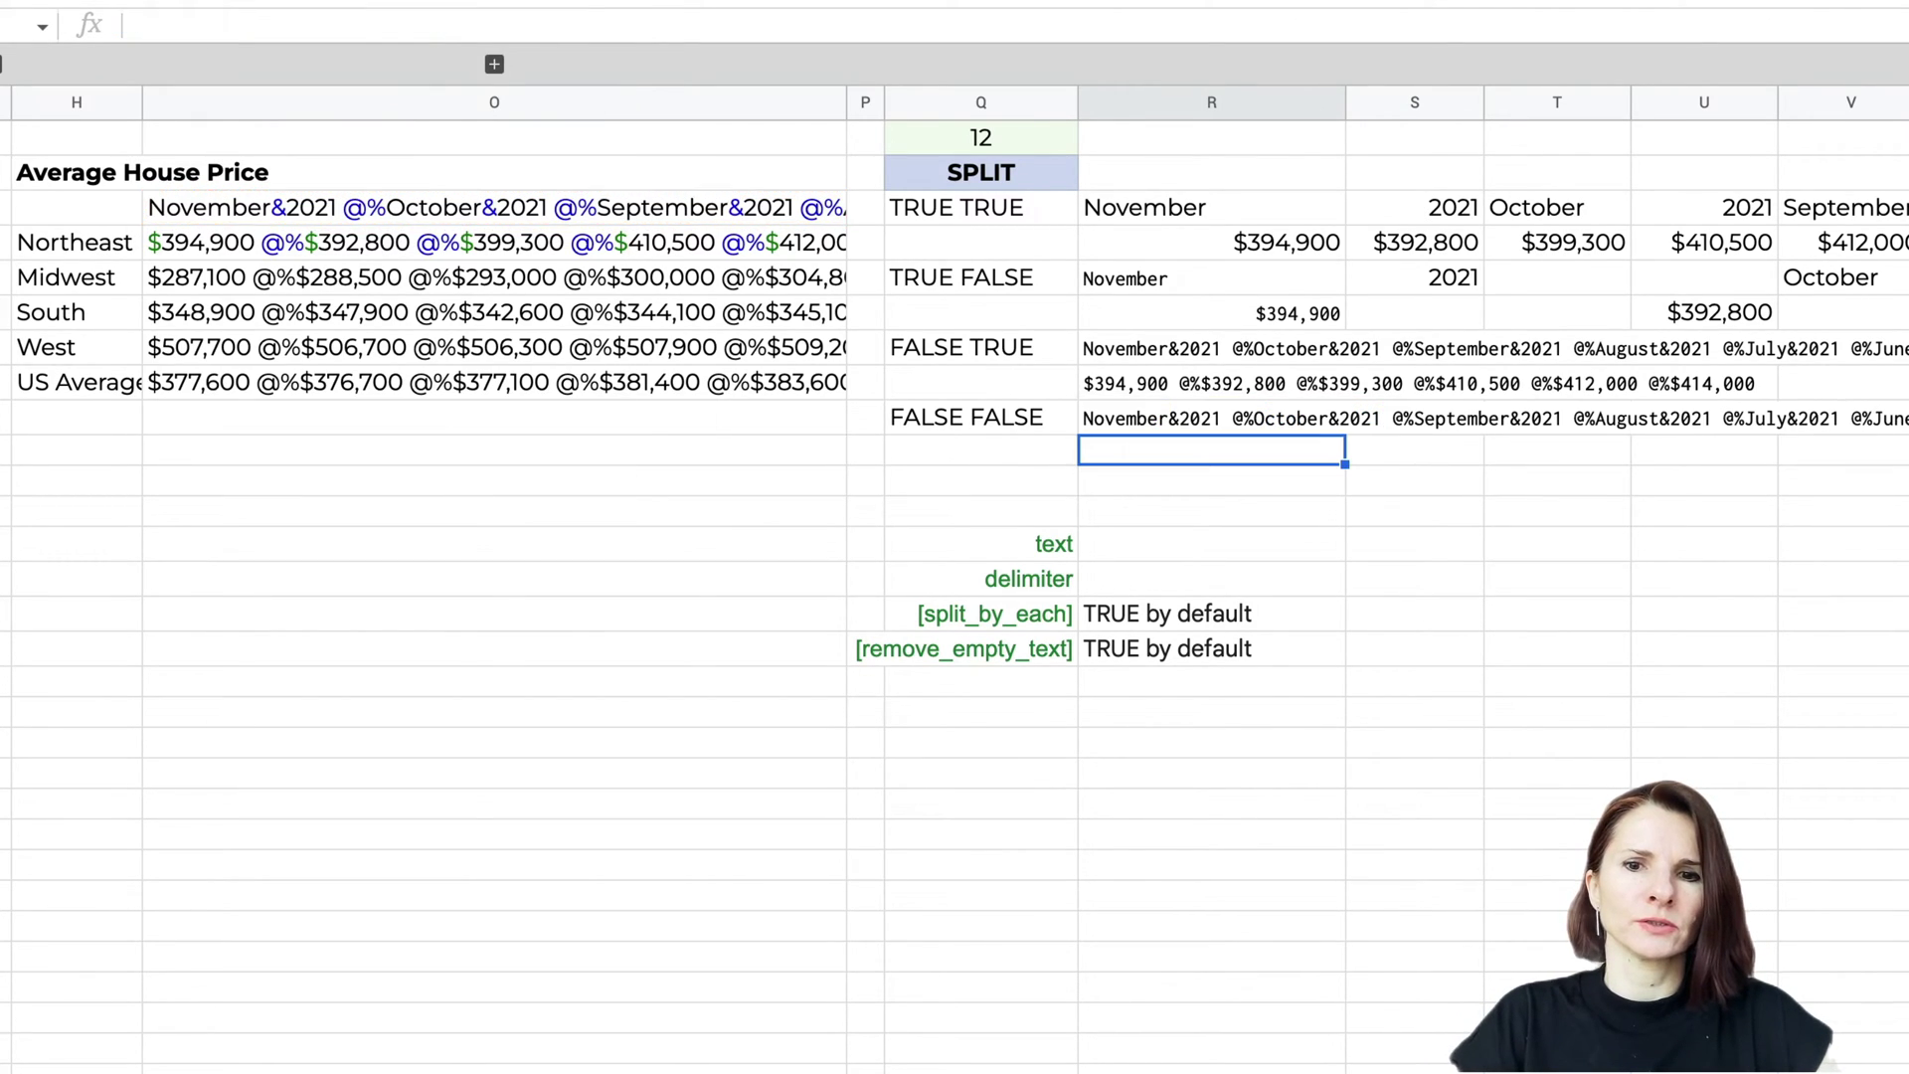
pyautogui.click(1235, 412)
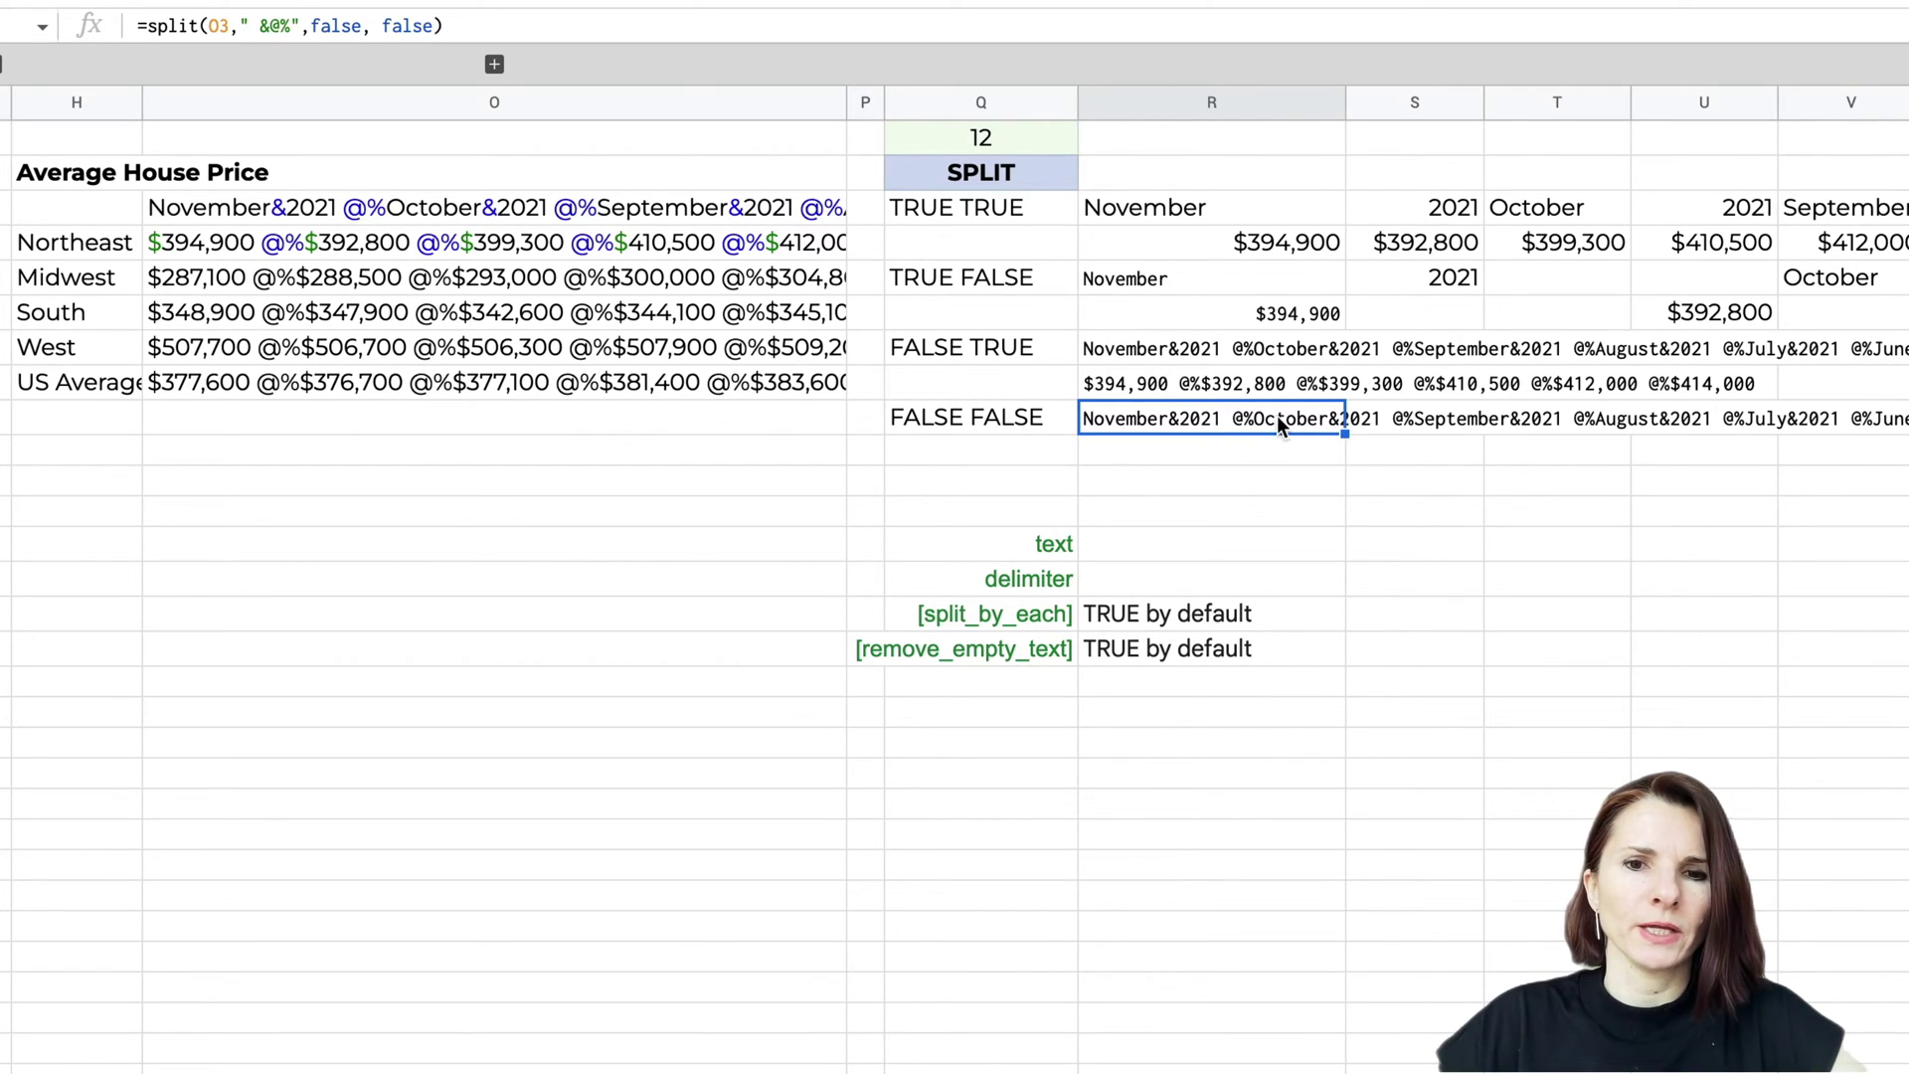
pyautogui.click(464, 211)
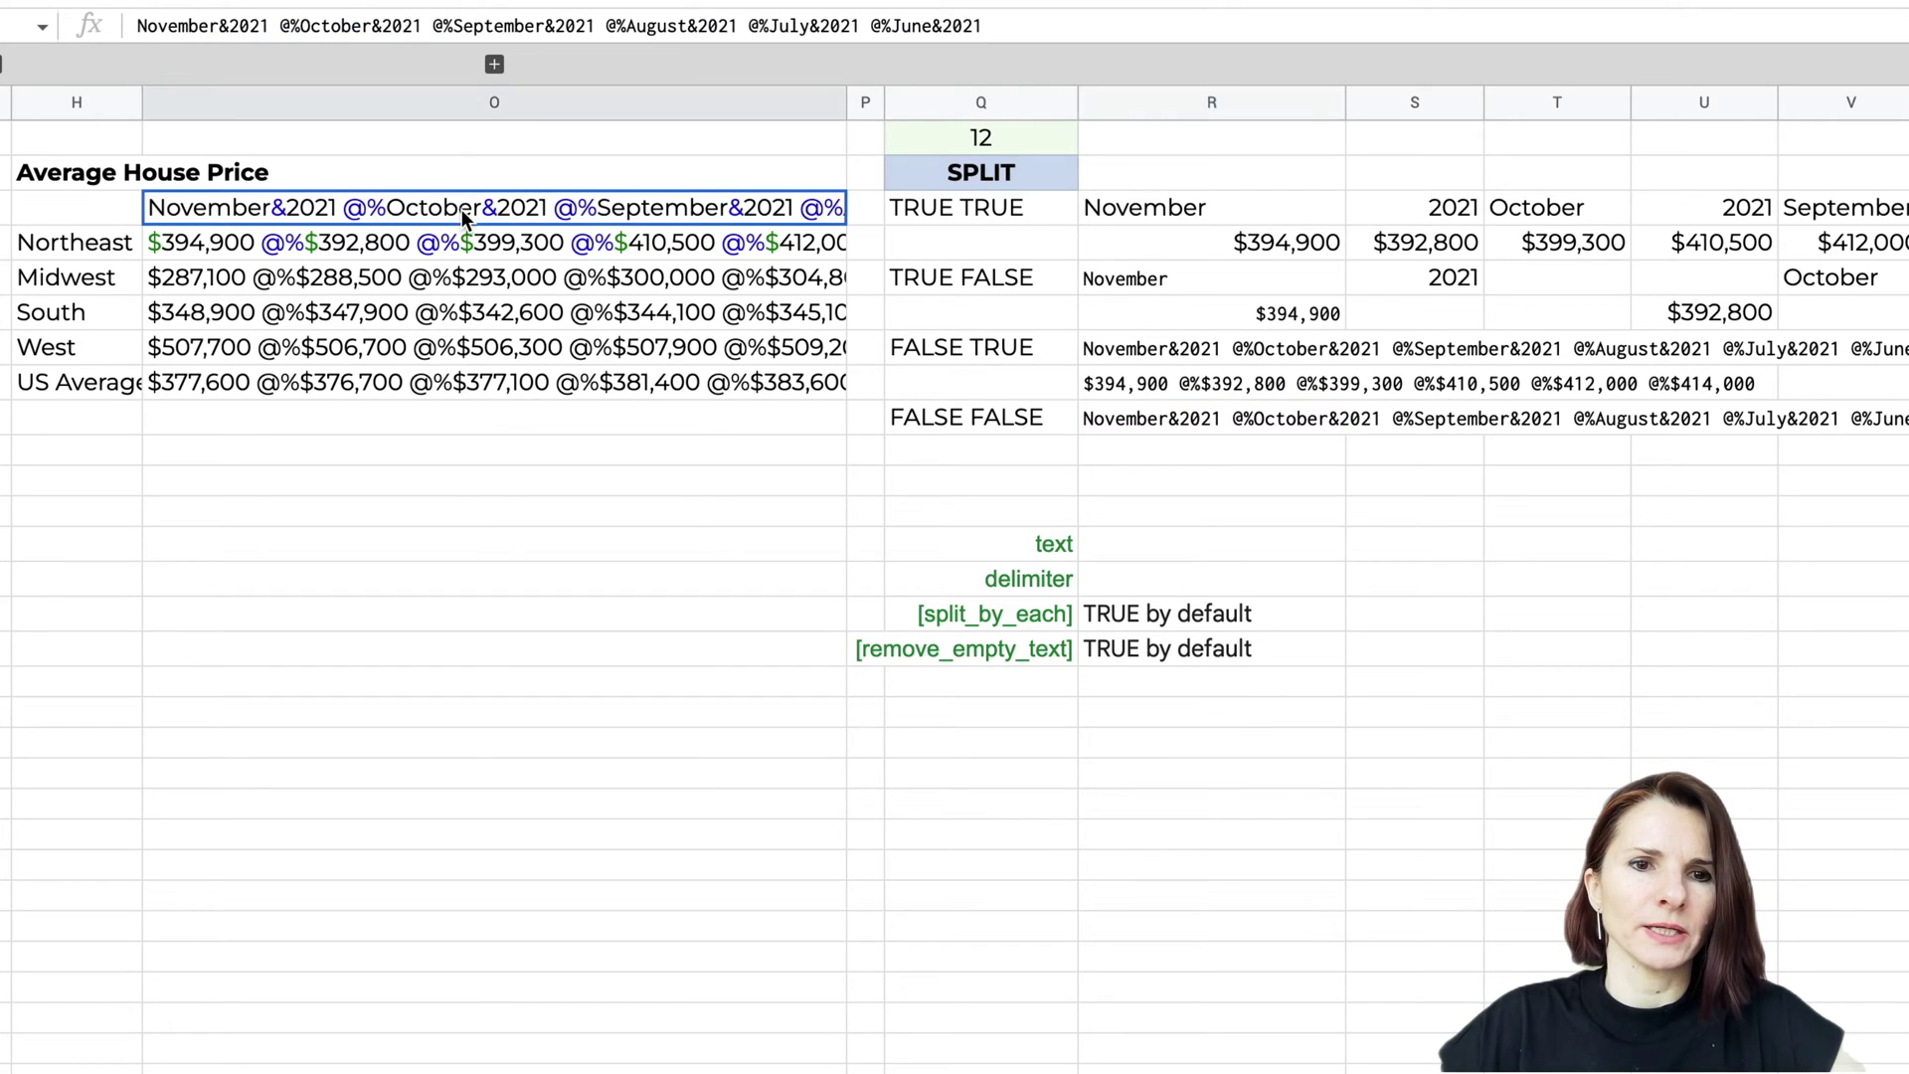
# Change R3's delimiter from " &@%" to " @%", then select the results in R3:V4.
pyautogui.click(1243, 211)
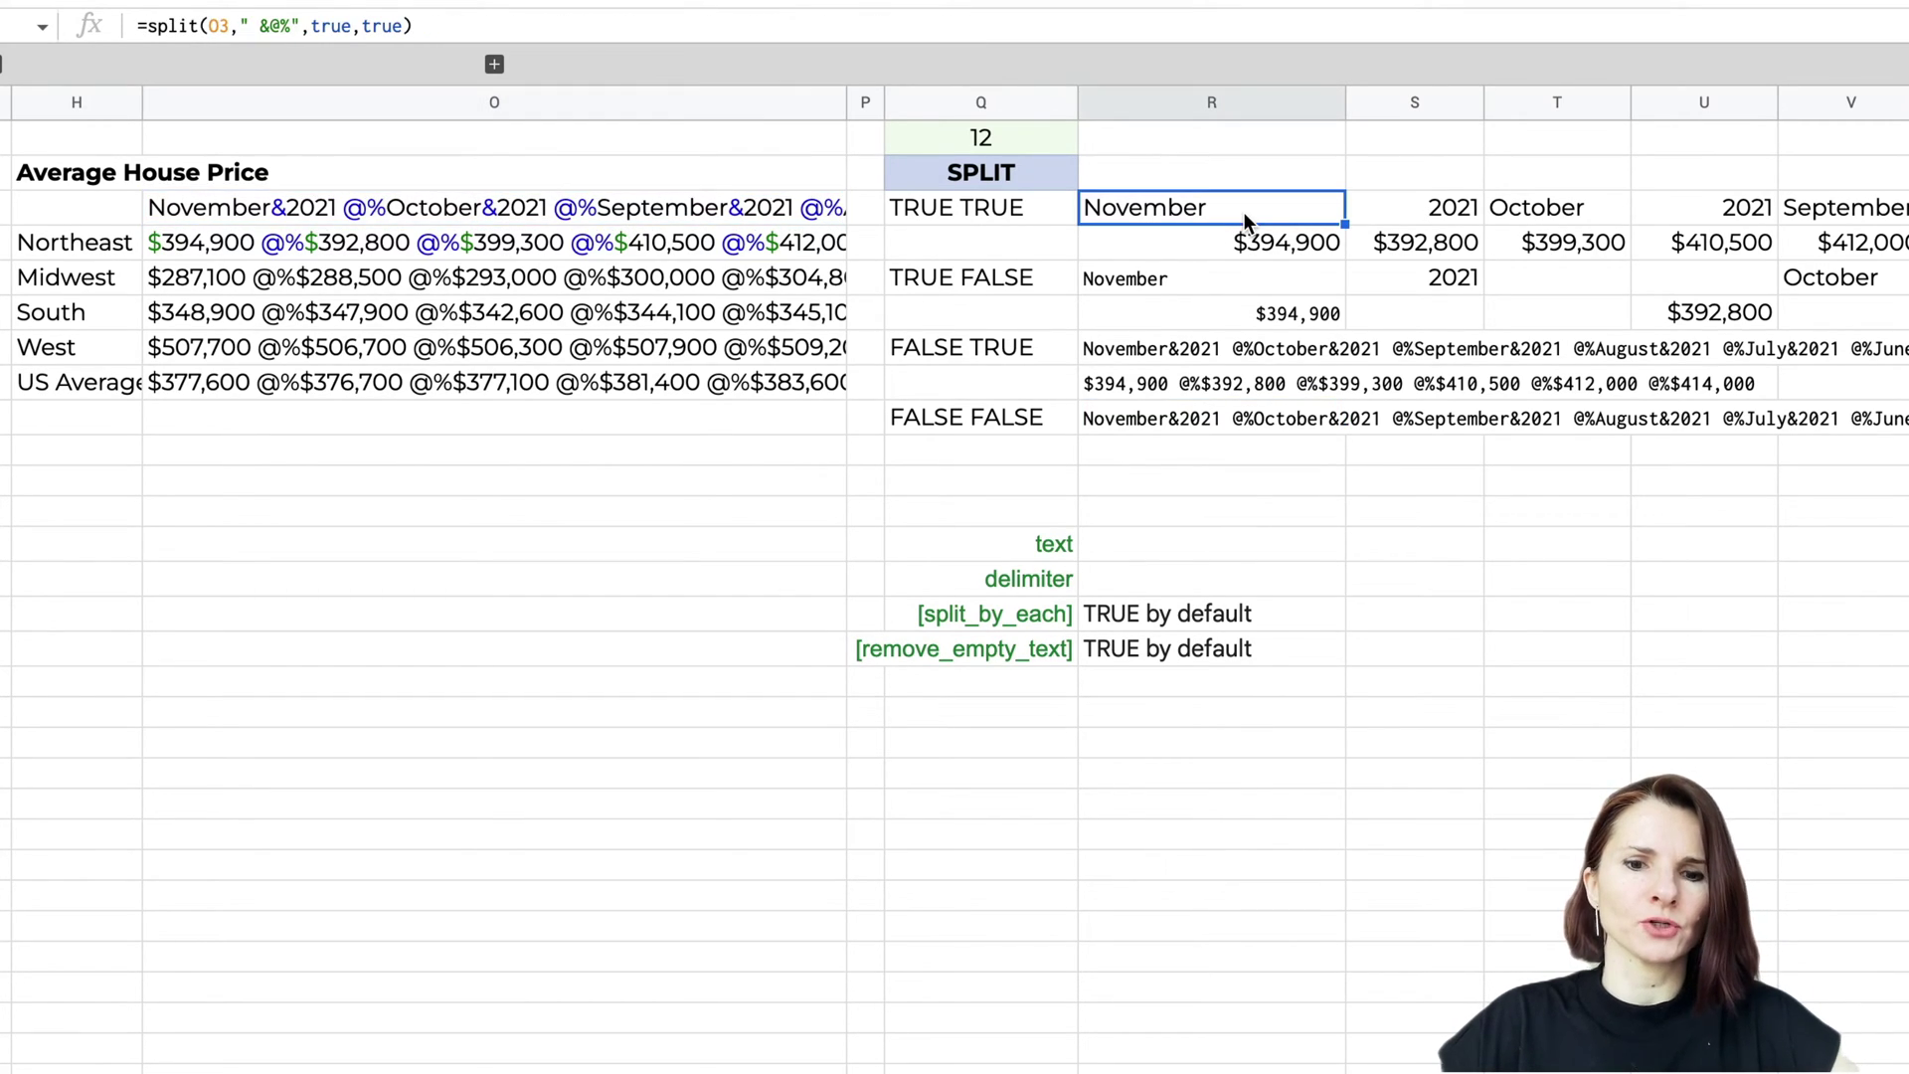
pyautogui.click(272, 24)
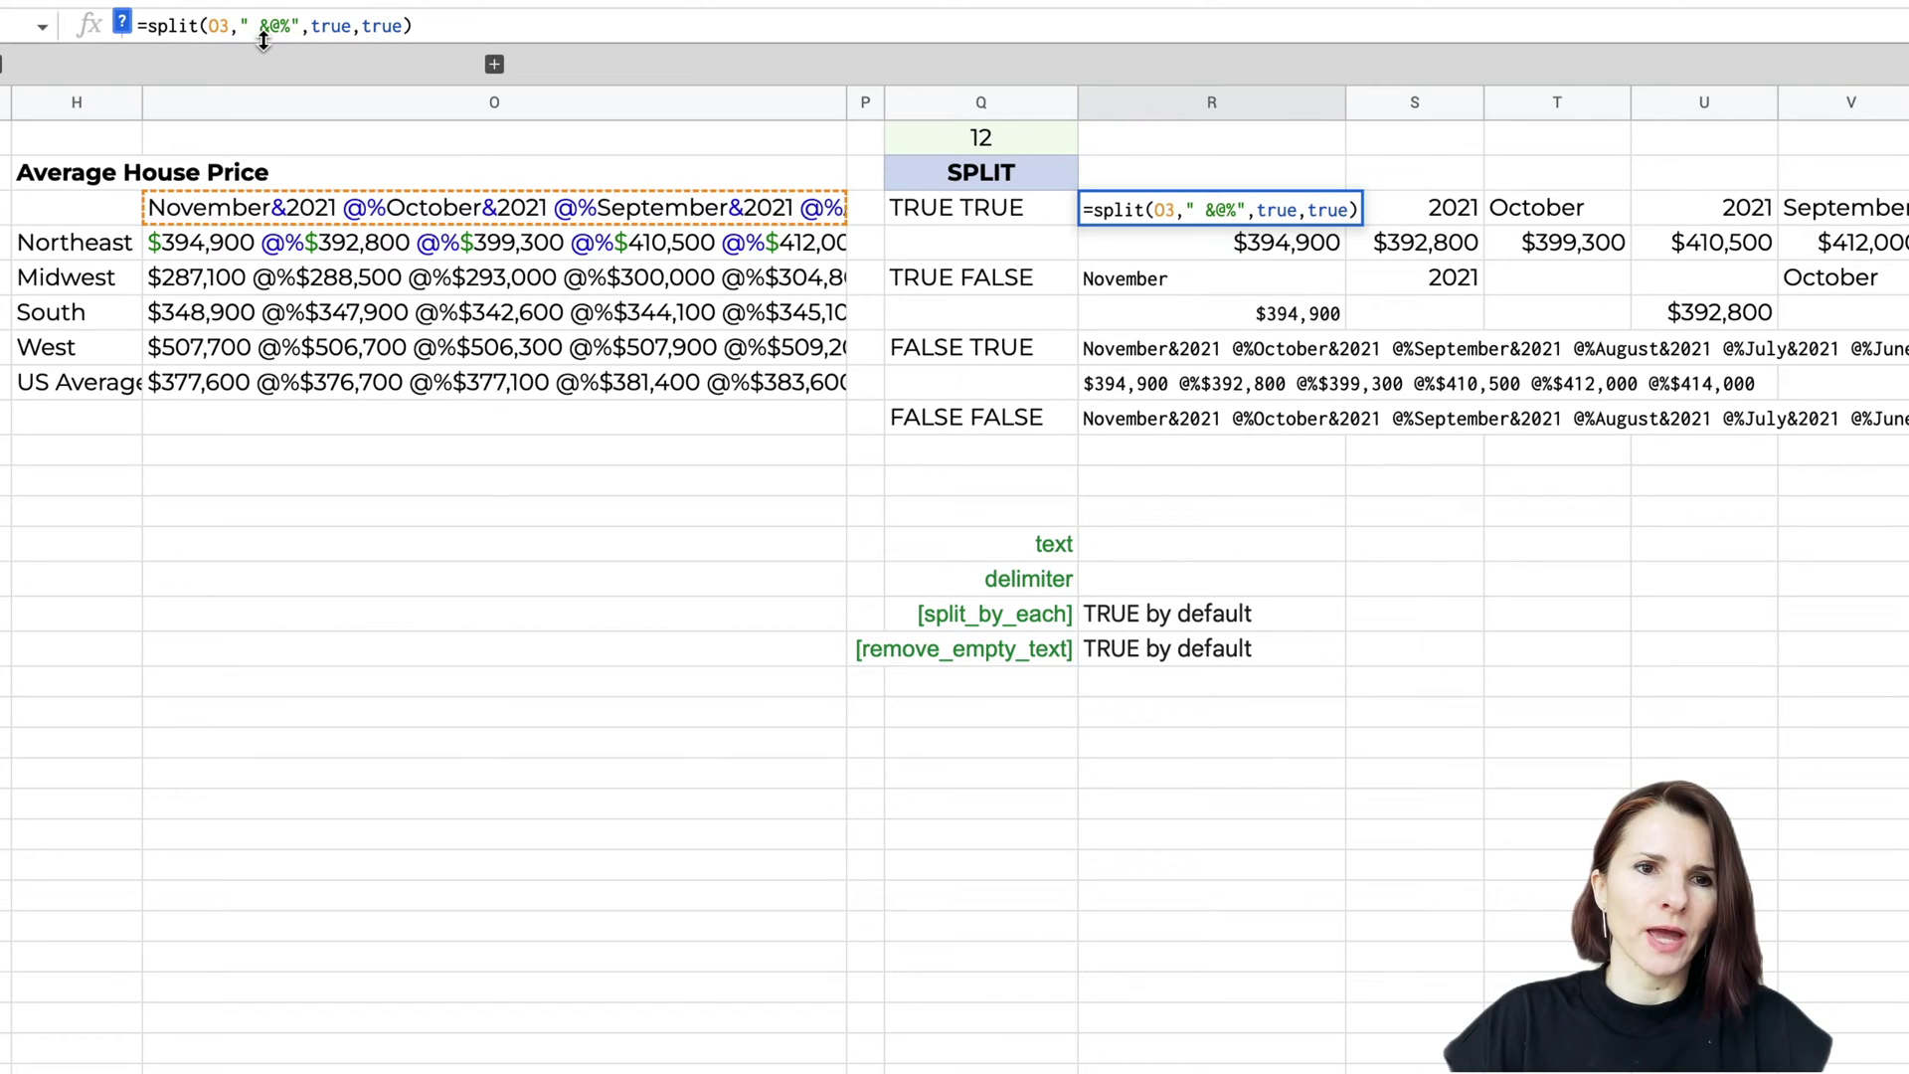
pyautogui.press('BackSpace')
pyautogui.press('Return')
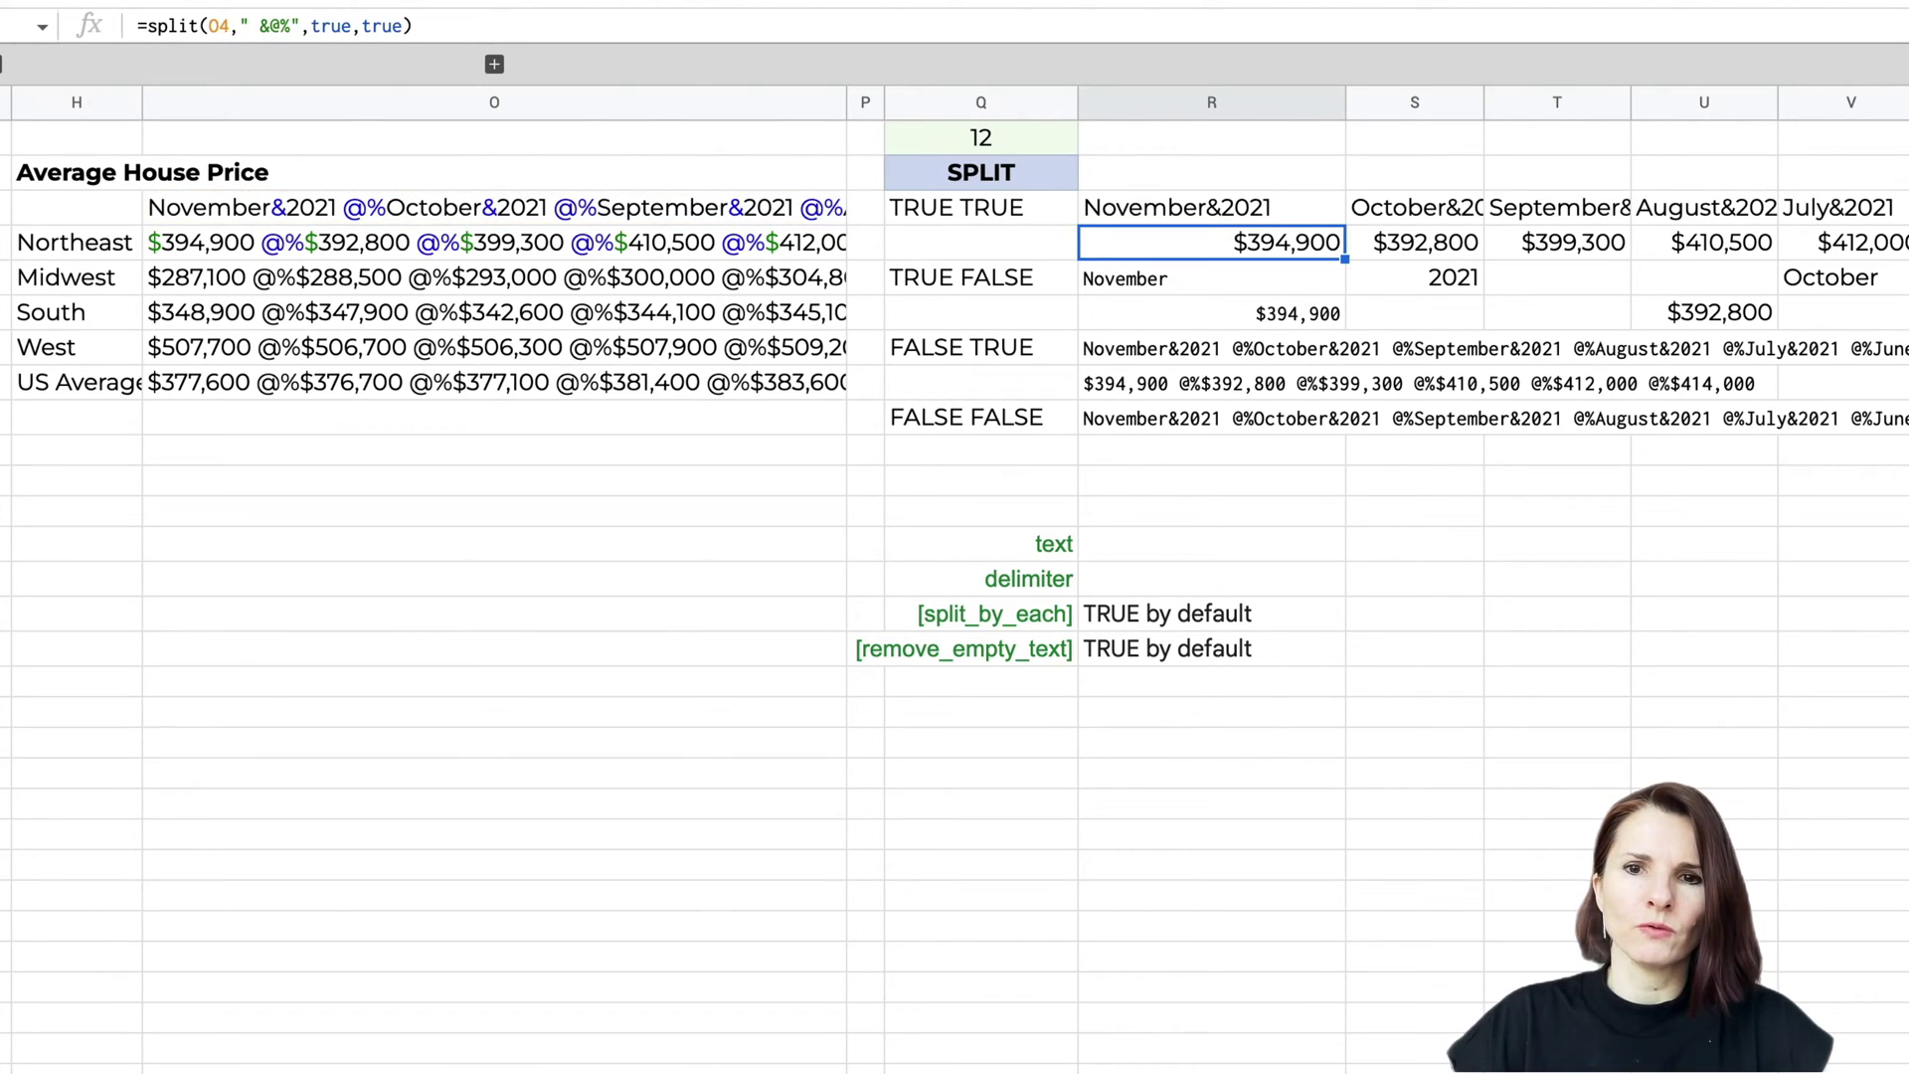
pyautogui.click(1315, 205)
pyautogui.moveTo(1342, 223); pyautogui.dragTo(1345, 247)
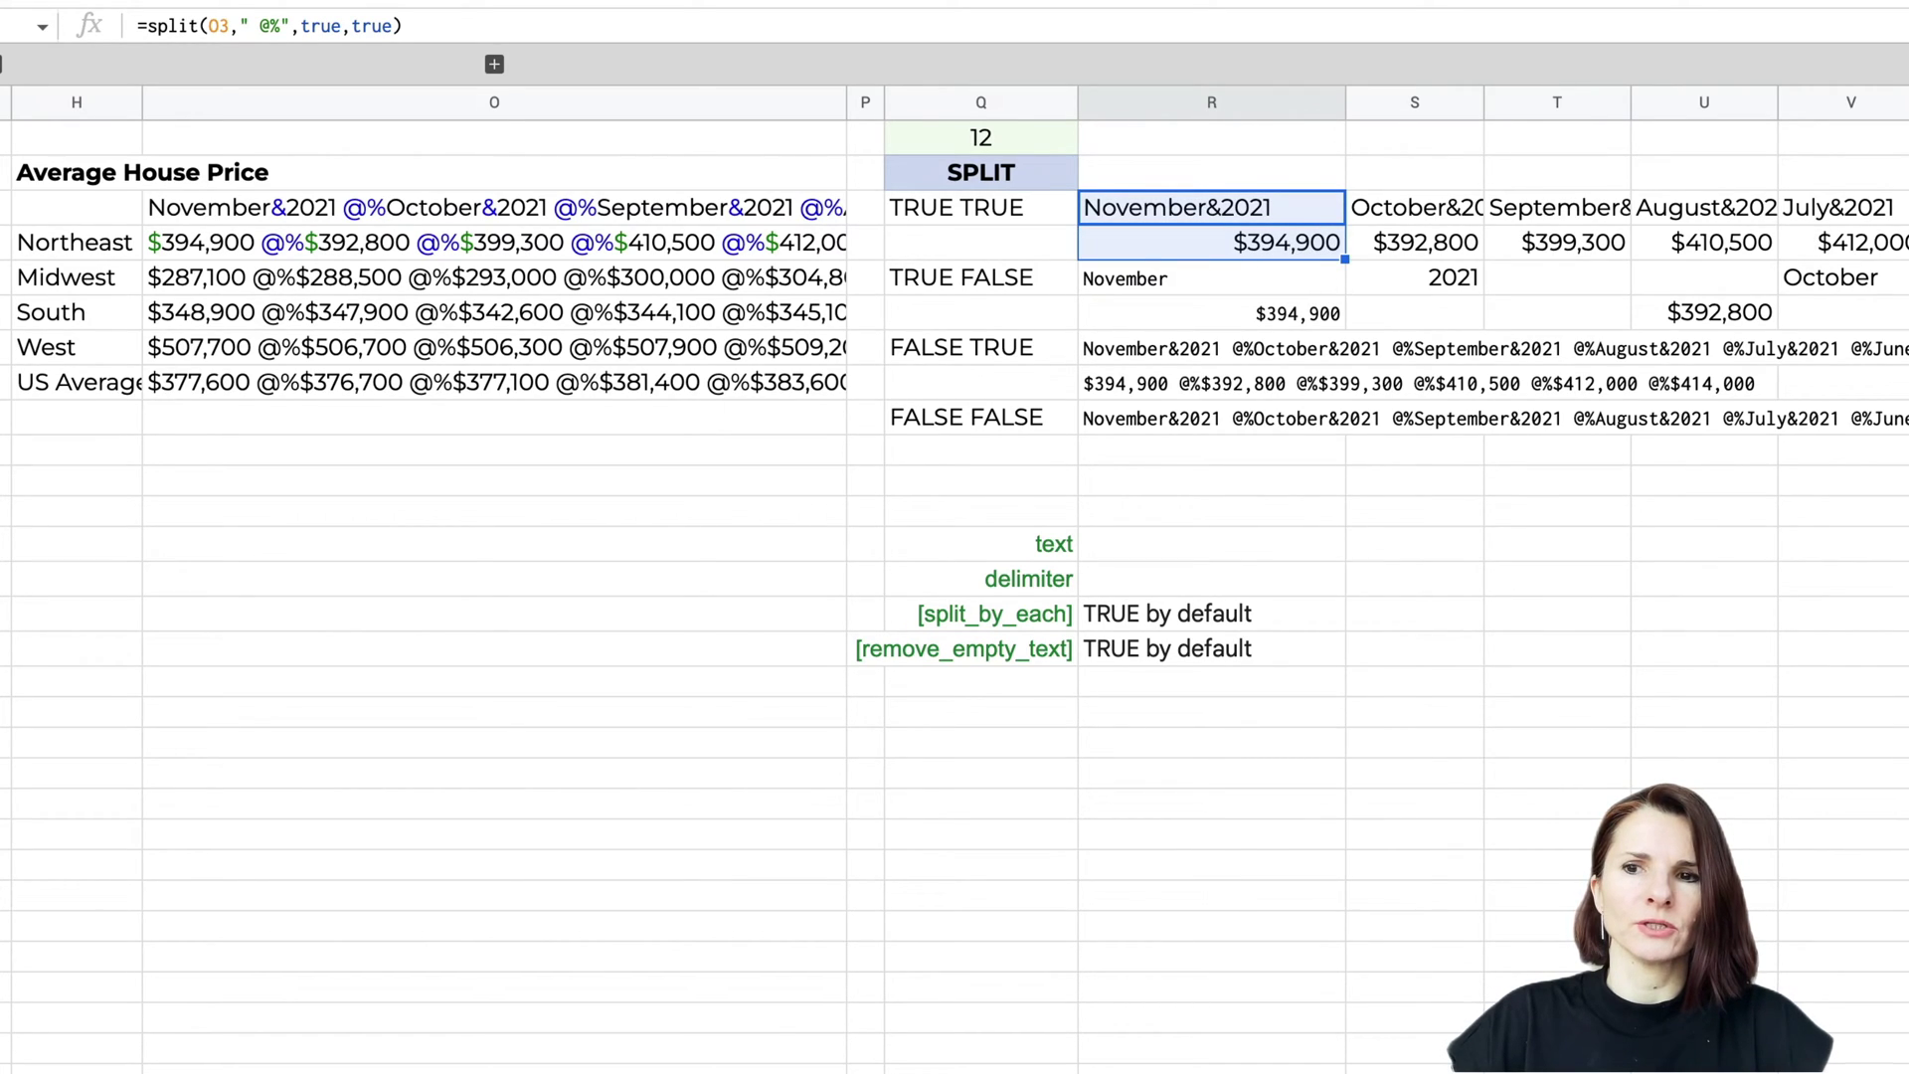
pyautogui.moveTo(1316, 203); pyautogui.dragTo(1840, 246)
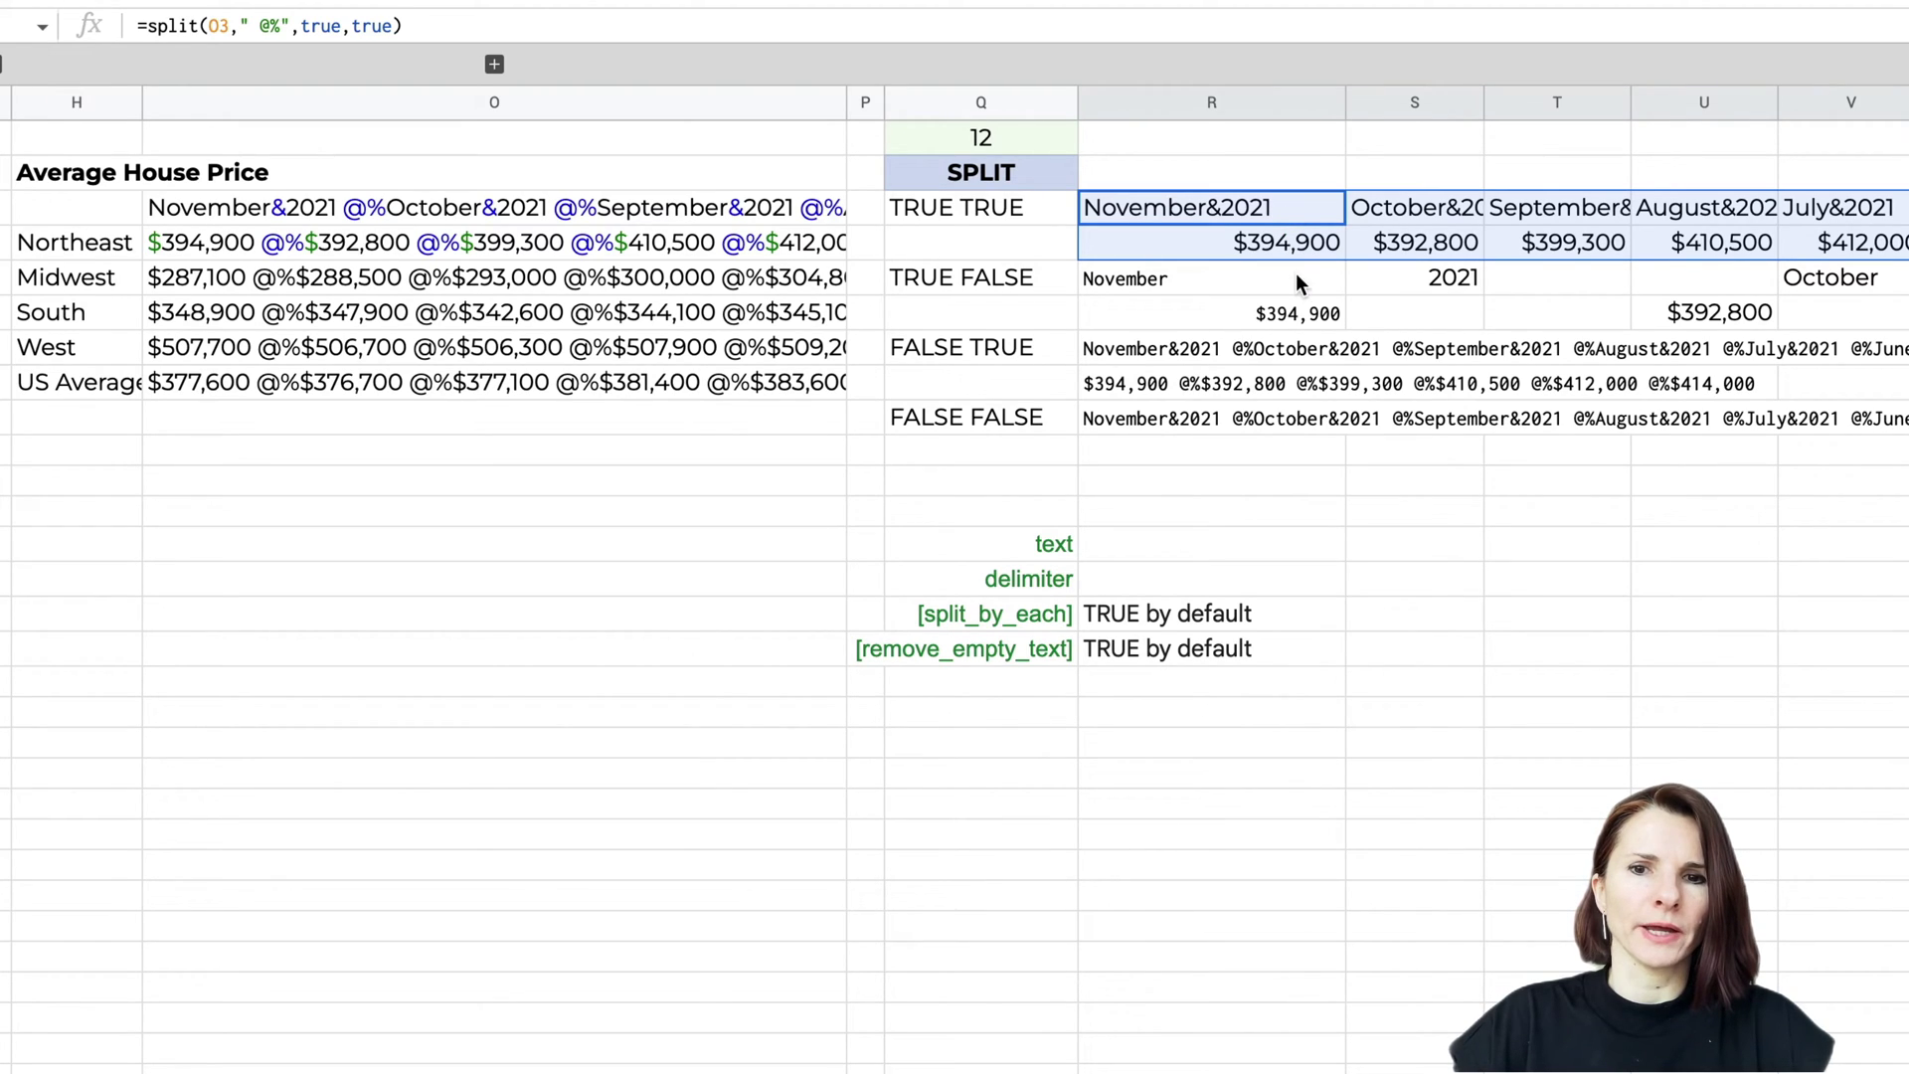
# Remove the & from the TRUE FALSE split delimiter in R5, leaving ' @%'.
pyautogui.click(1327, 277)
pyautogui.click(271, 27)
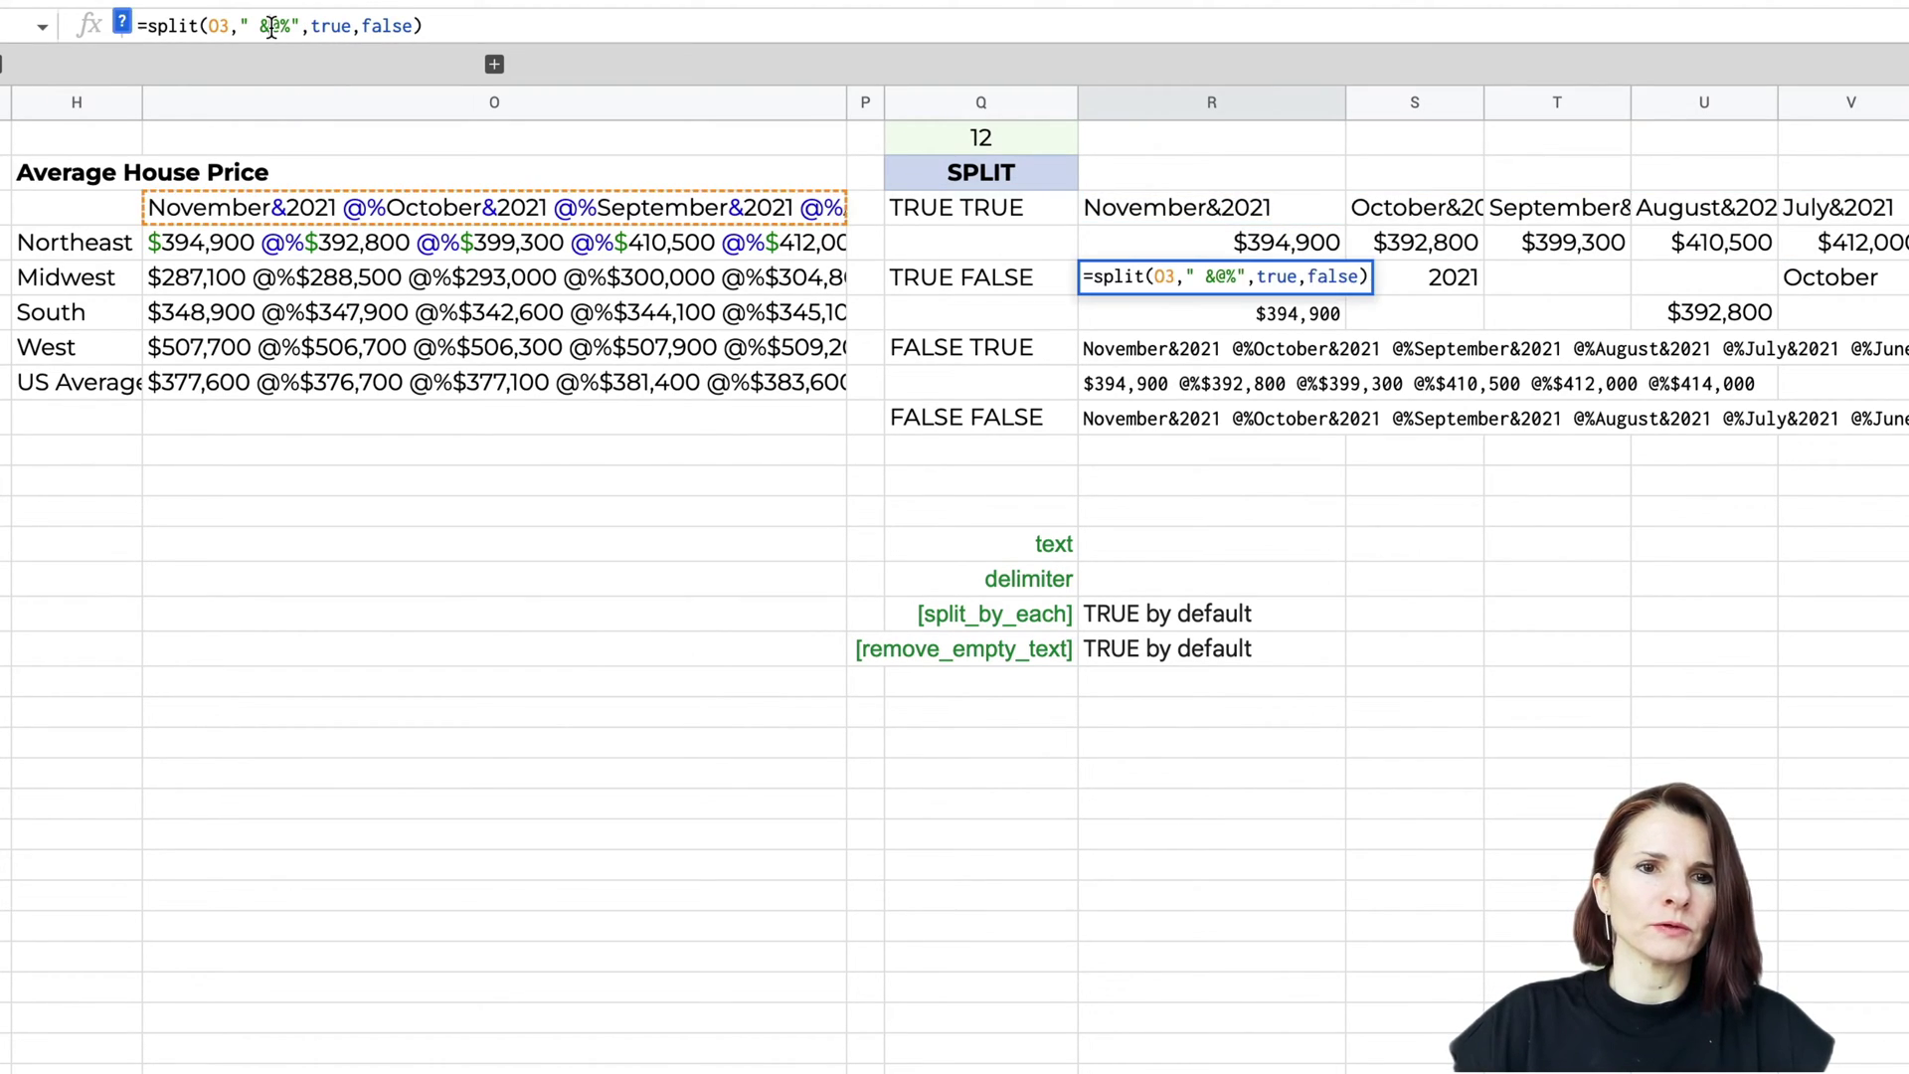
pyautogui.press('BackSpace')
pyautogui.press('Return')
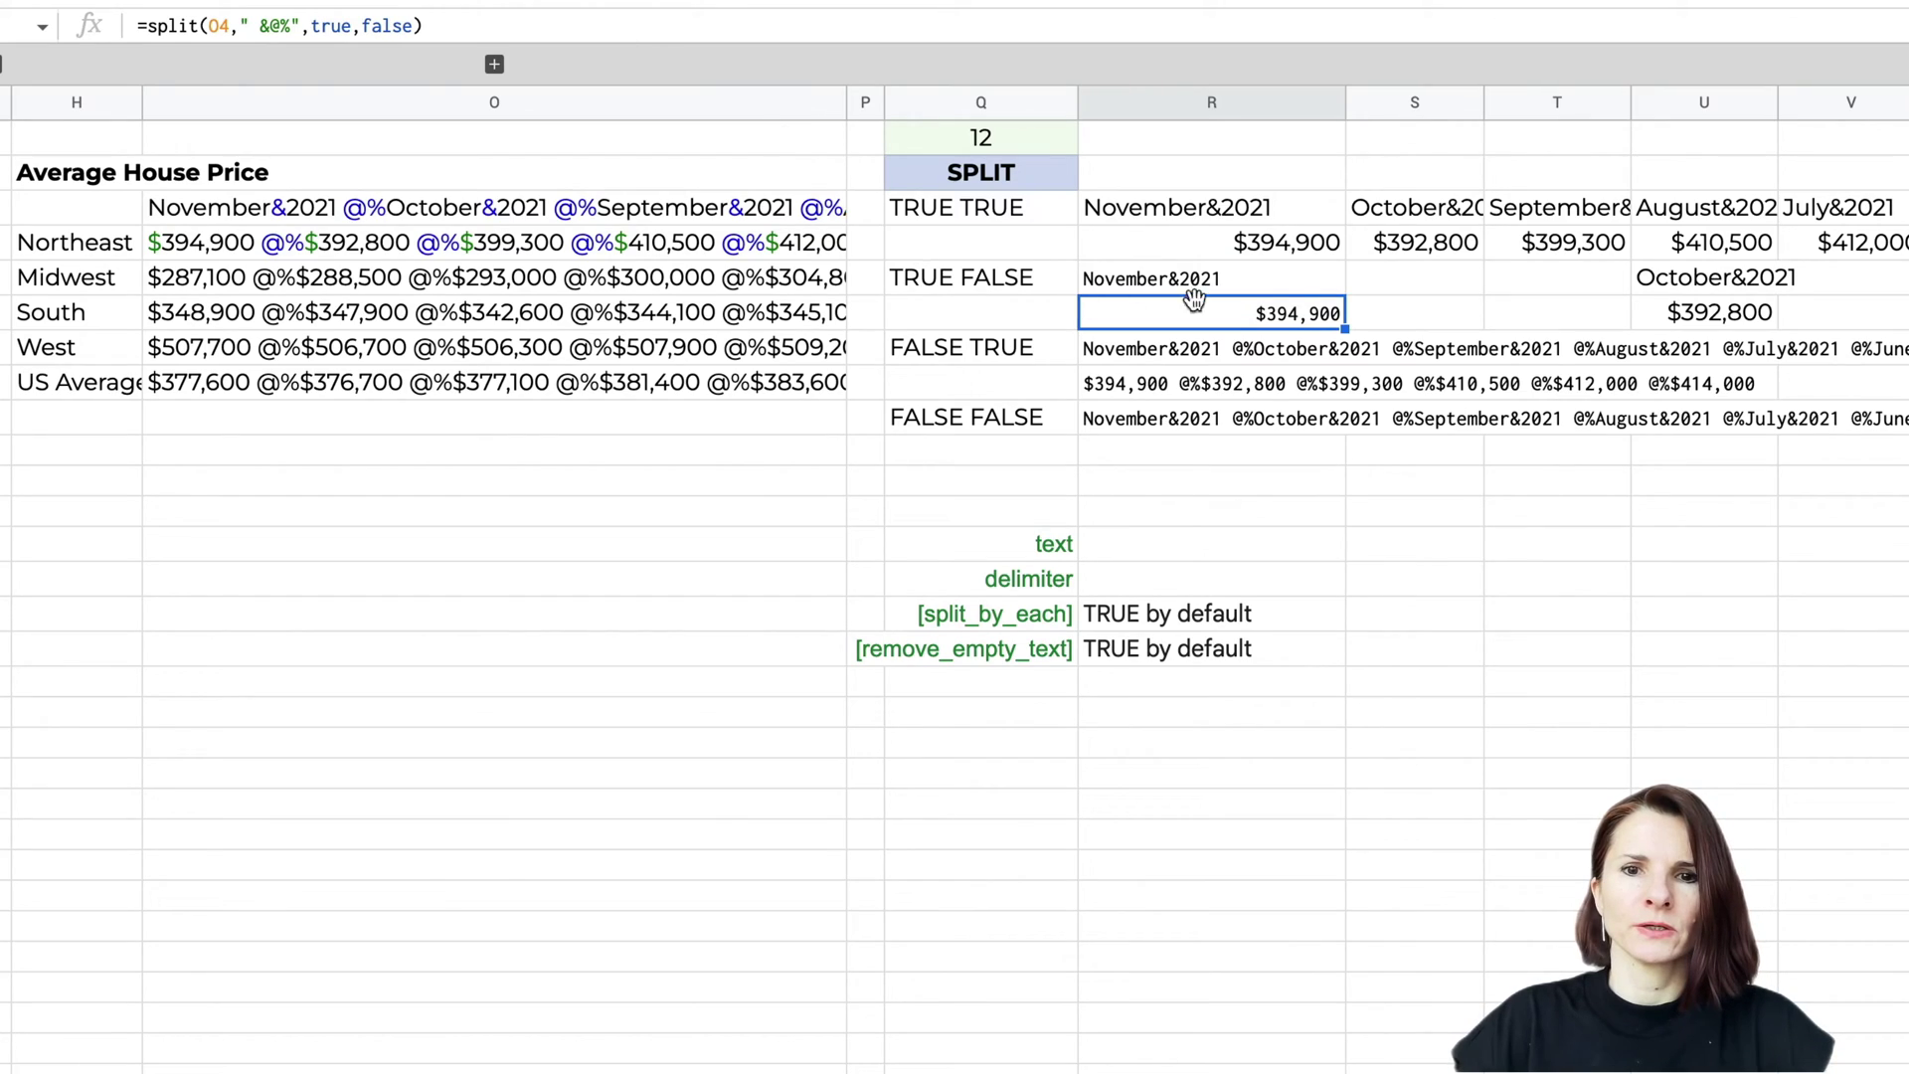
pyautogui.moveTo(1312, 277); pyautogui.dragTo(1307, 313)
# Remove the & from the FALSE TRUE split delimiter in R7, leaving ' @%'.
pyautogui.click(1300, 356)
pyautogui.click(272, 27)
pyautogui.press('BackSpace')
pyautogui.press('Return')
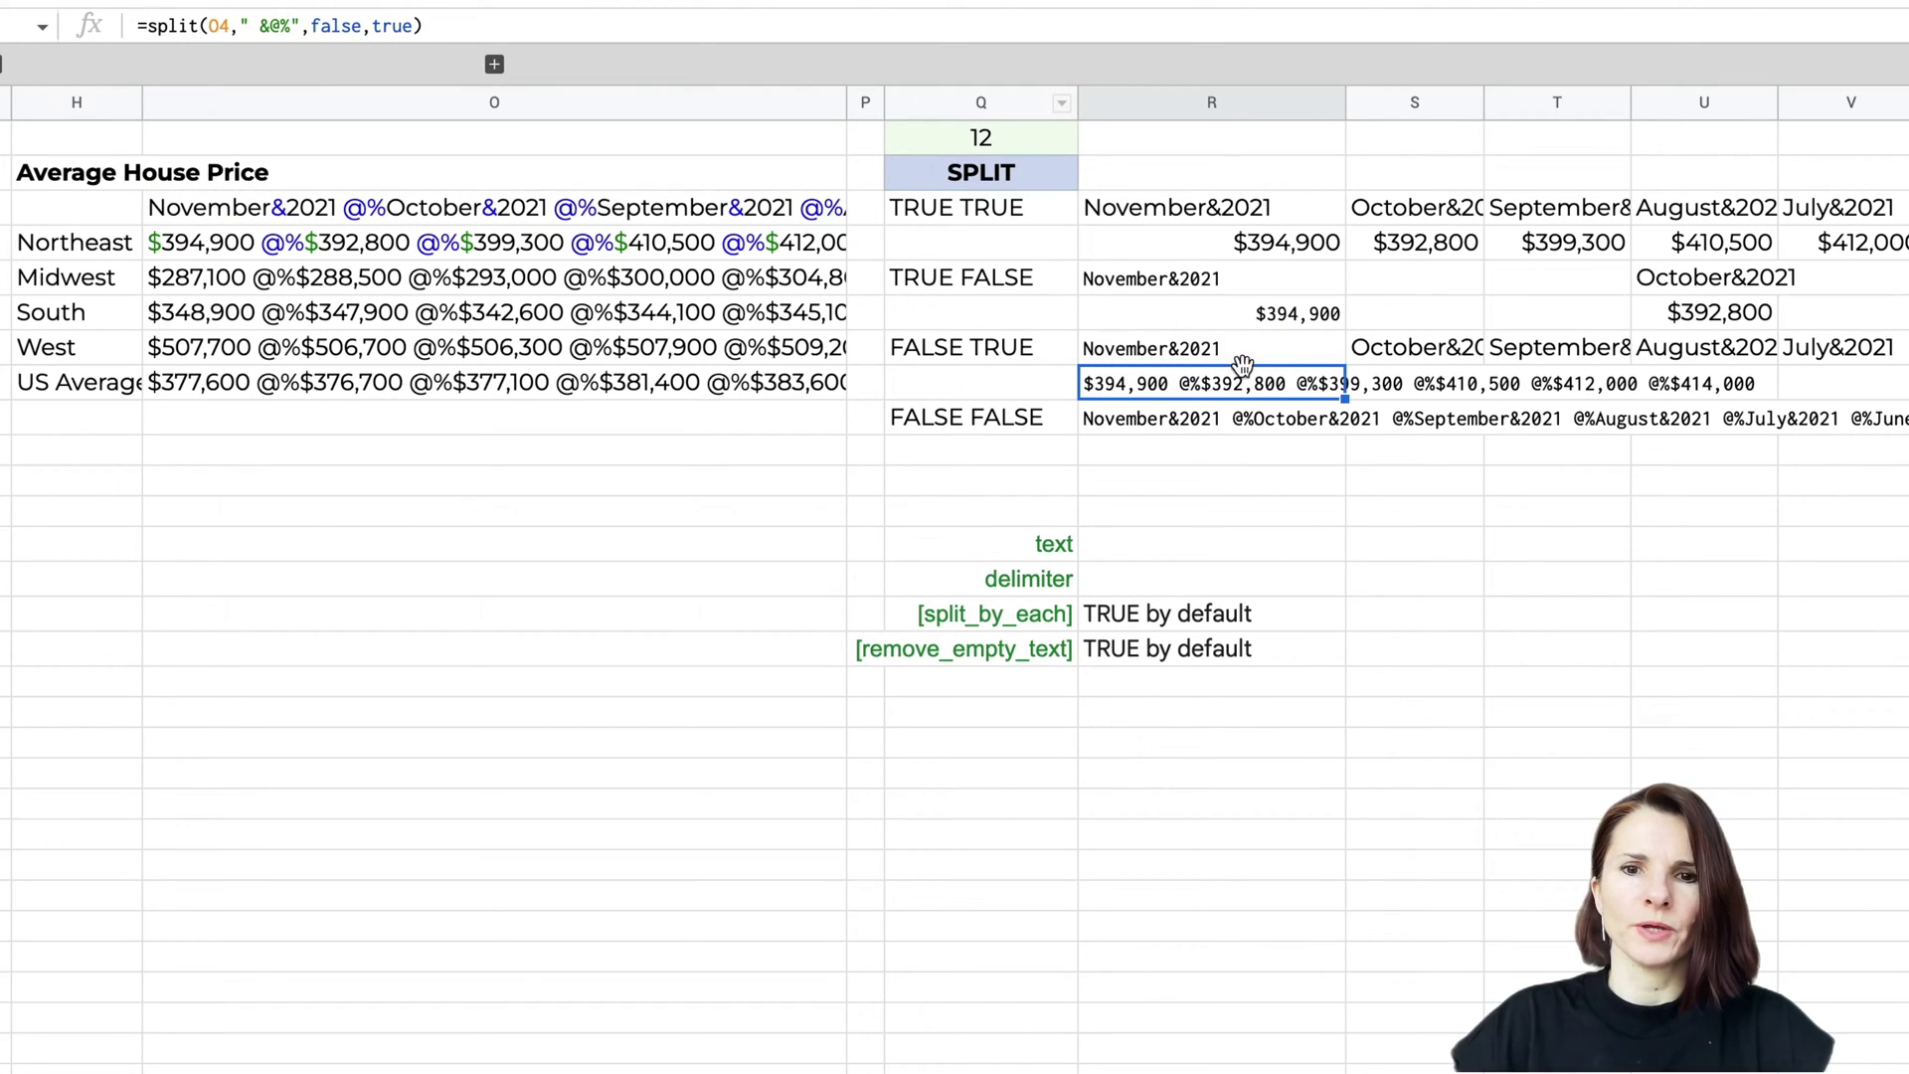
# Copy the FALSE TRUE formula from R7 down to R8 so the price row in O4 is also split.
pyautogui.click(1311, 356)
pyautogui.click(1390, 354)
pyautogui.click(1298, 355)
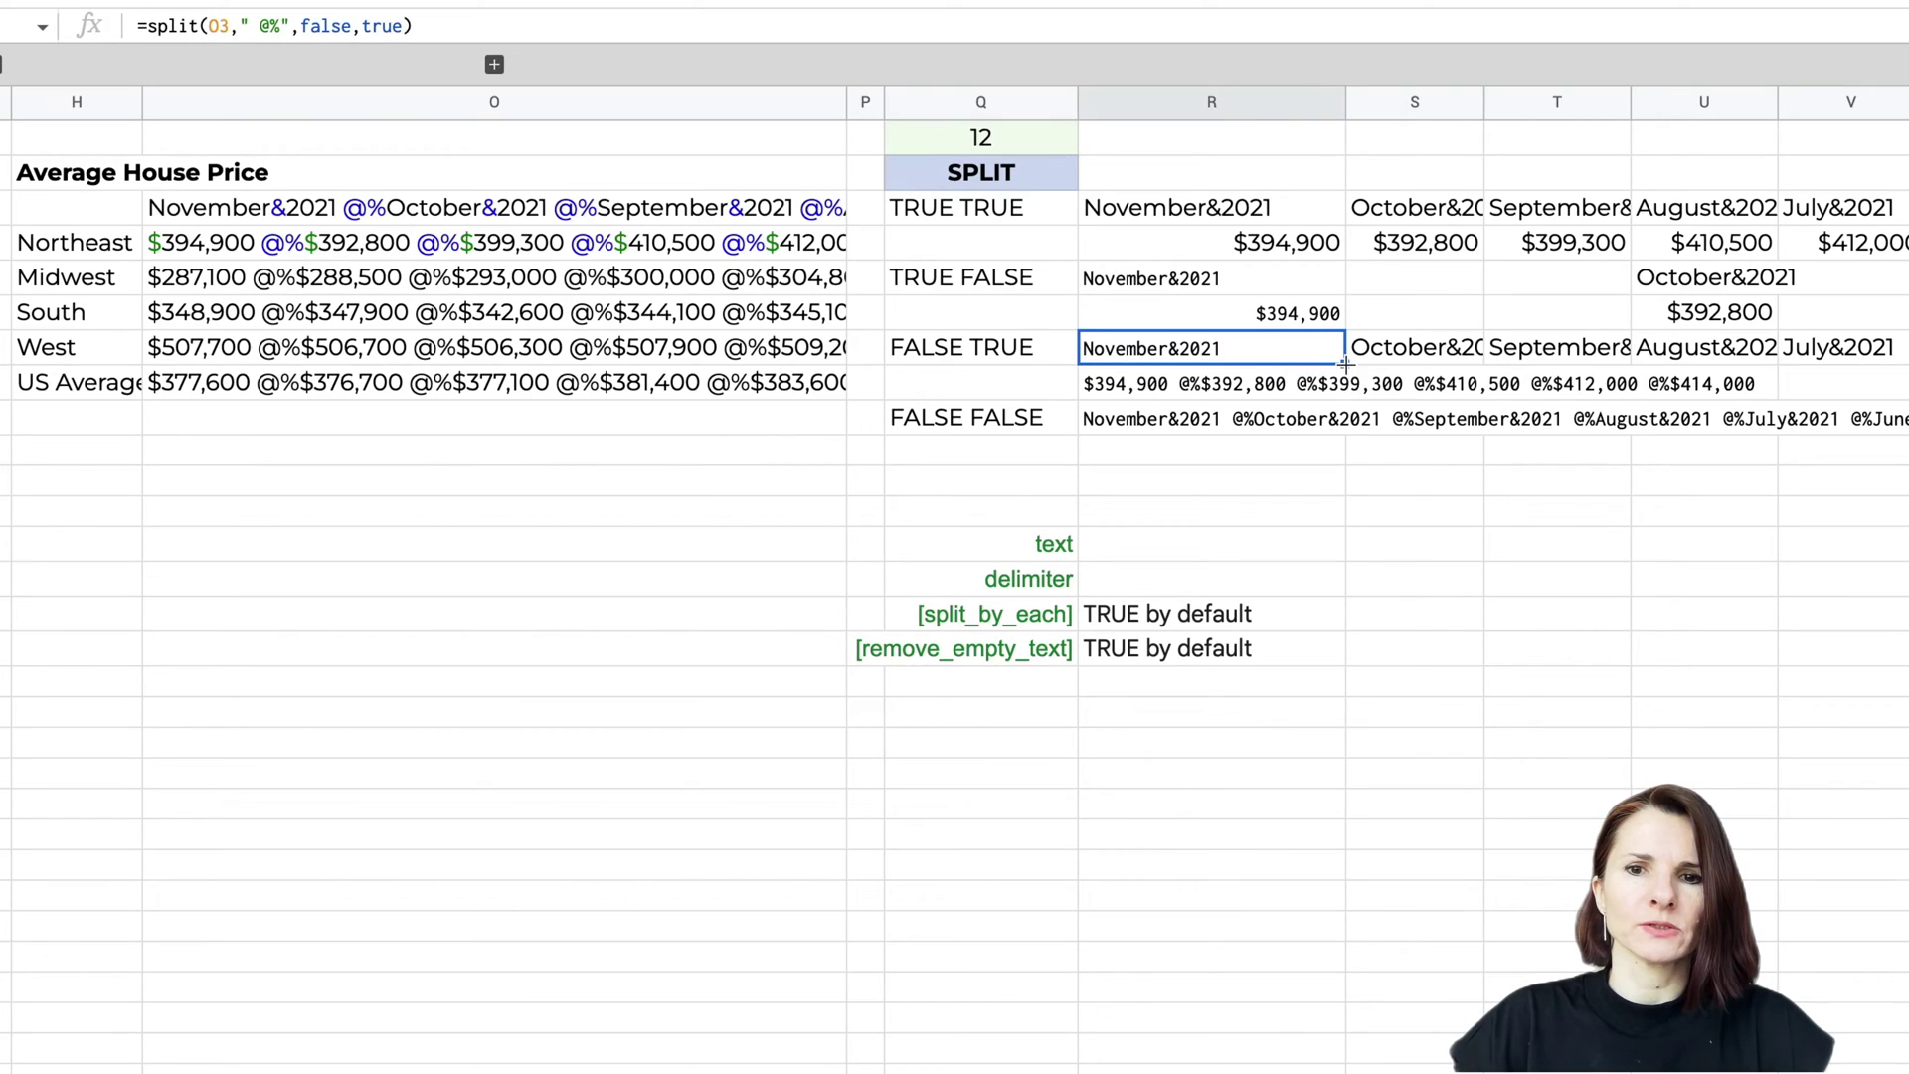
pyautogui.moveTo(1345, 364); pyautogui.dragTo(1336, 388)
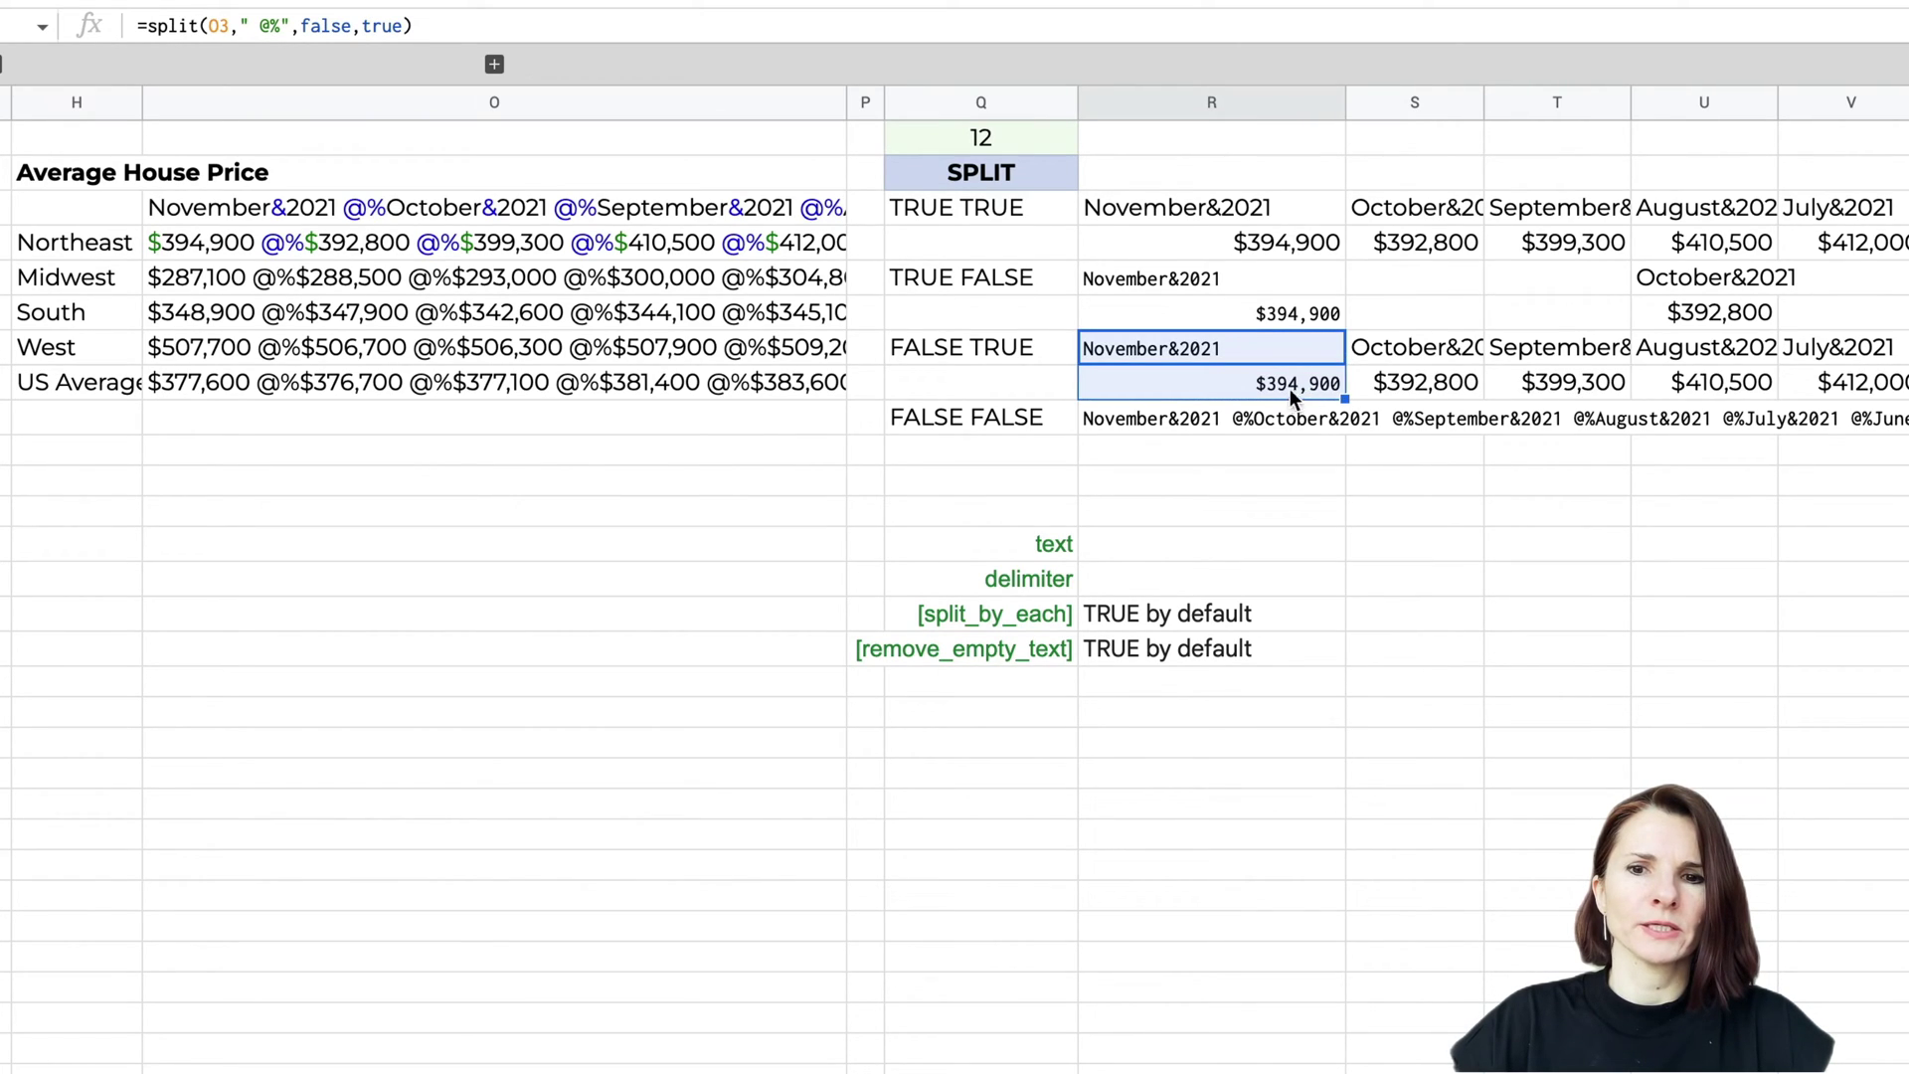
pyautogui.click(1305, 383)
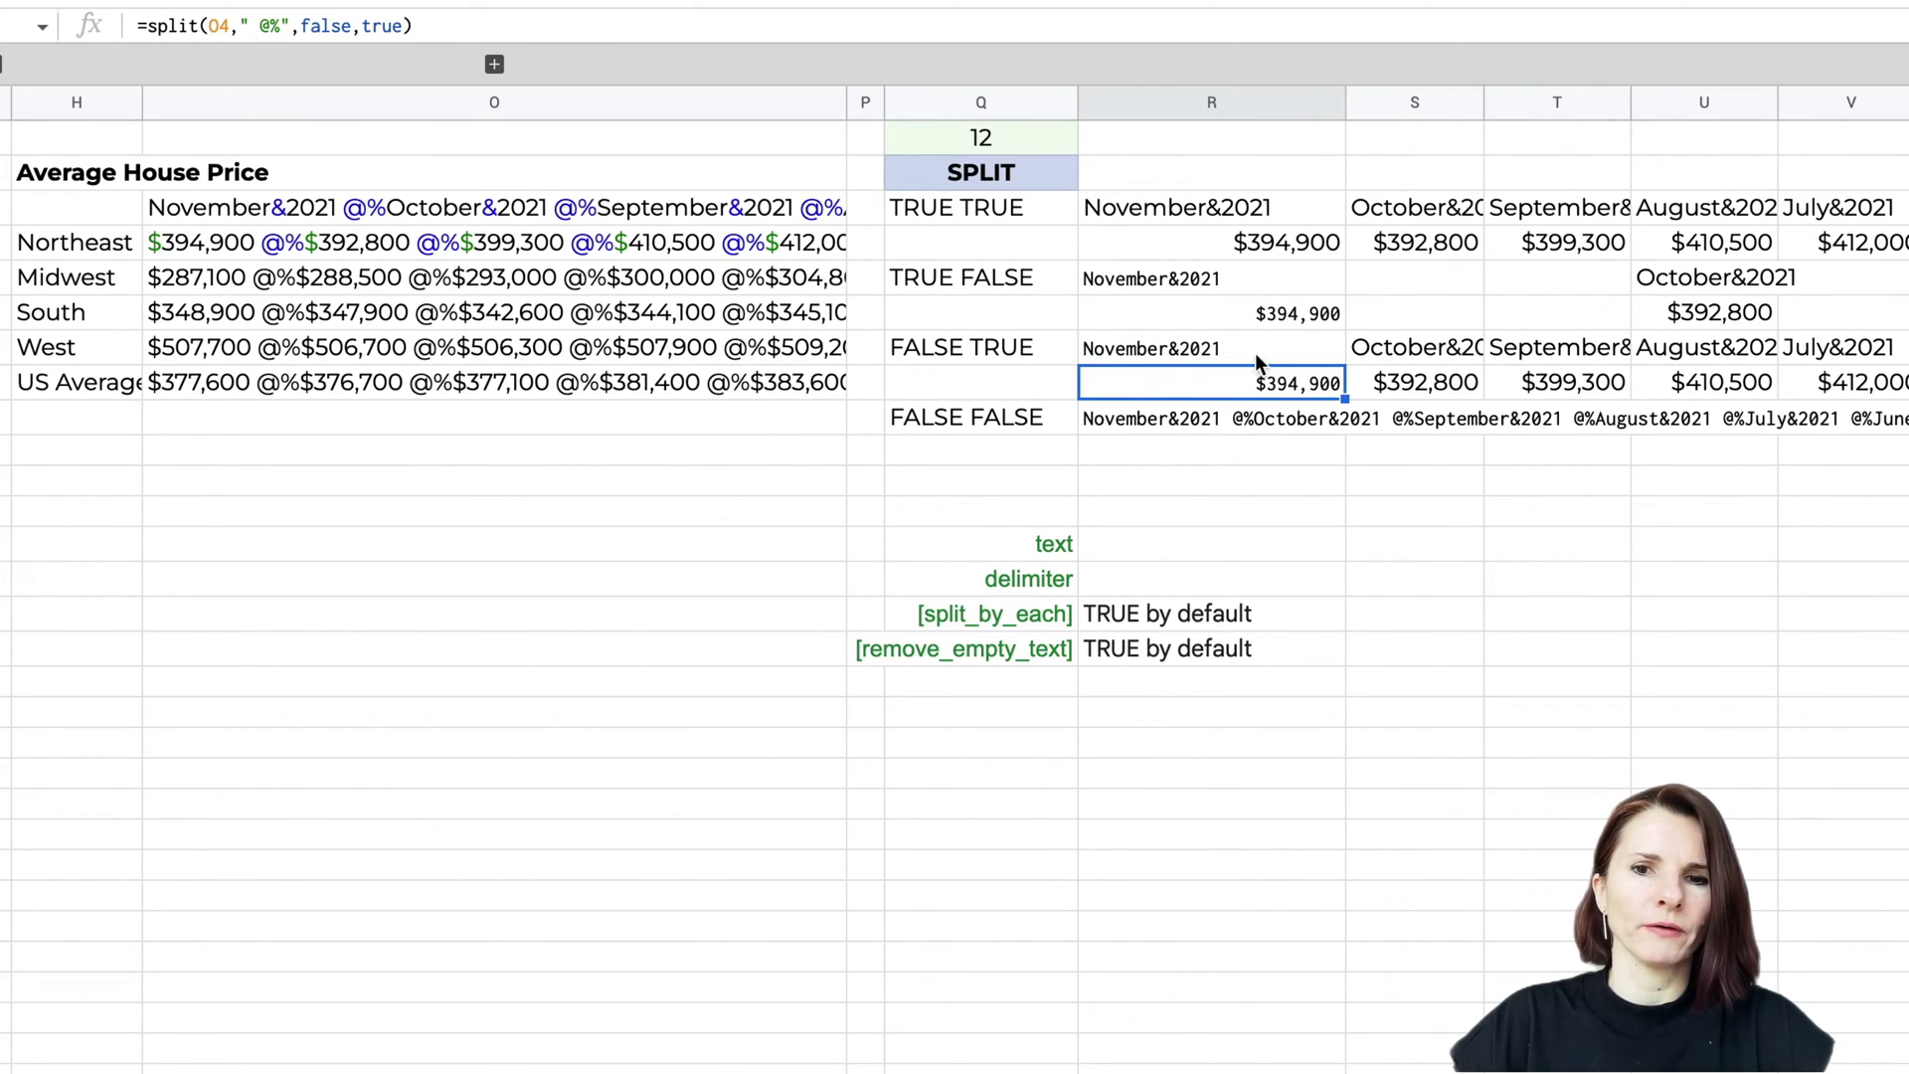
# Remove the & from the FALSE FALSE split delimiter in R9, leaving ' @%'.
pyautogui.click(1255, 415)
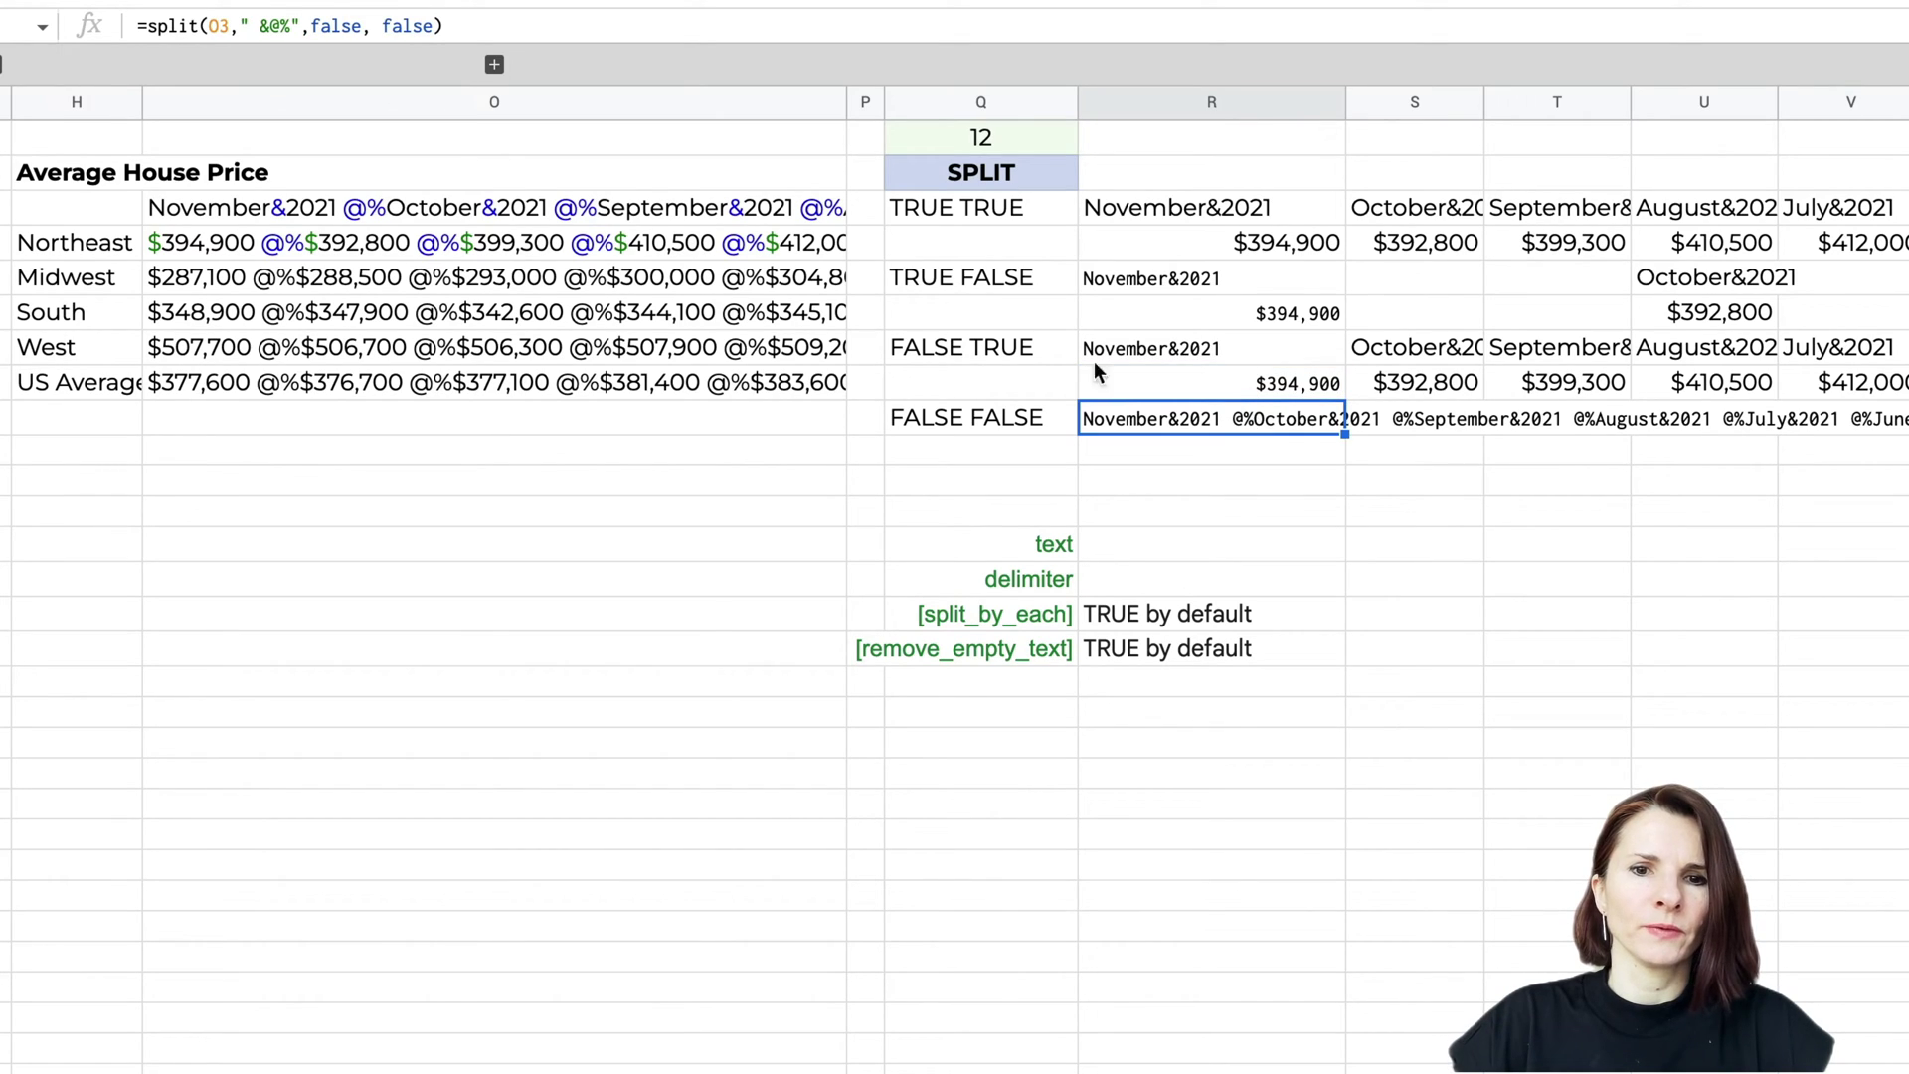
pyautogui.click(277, 30)
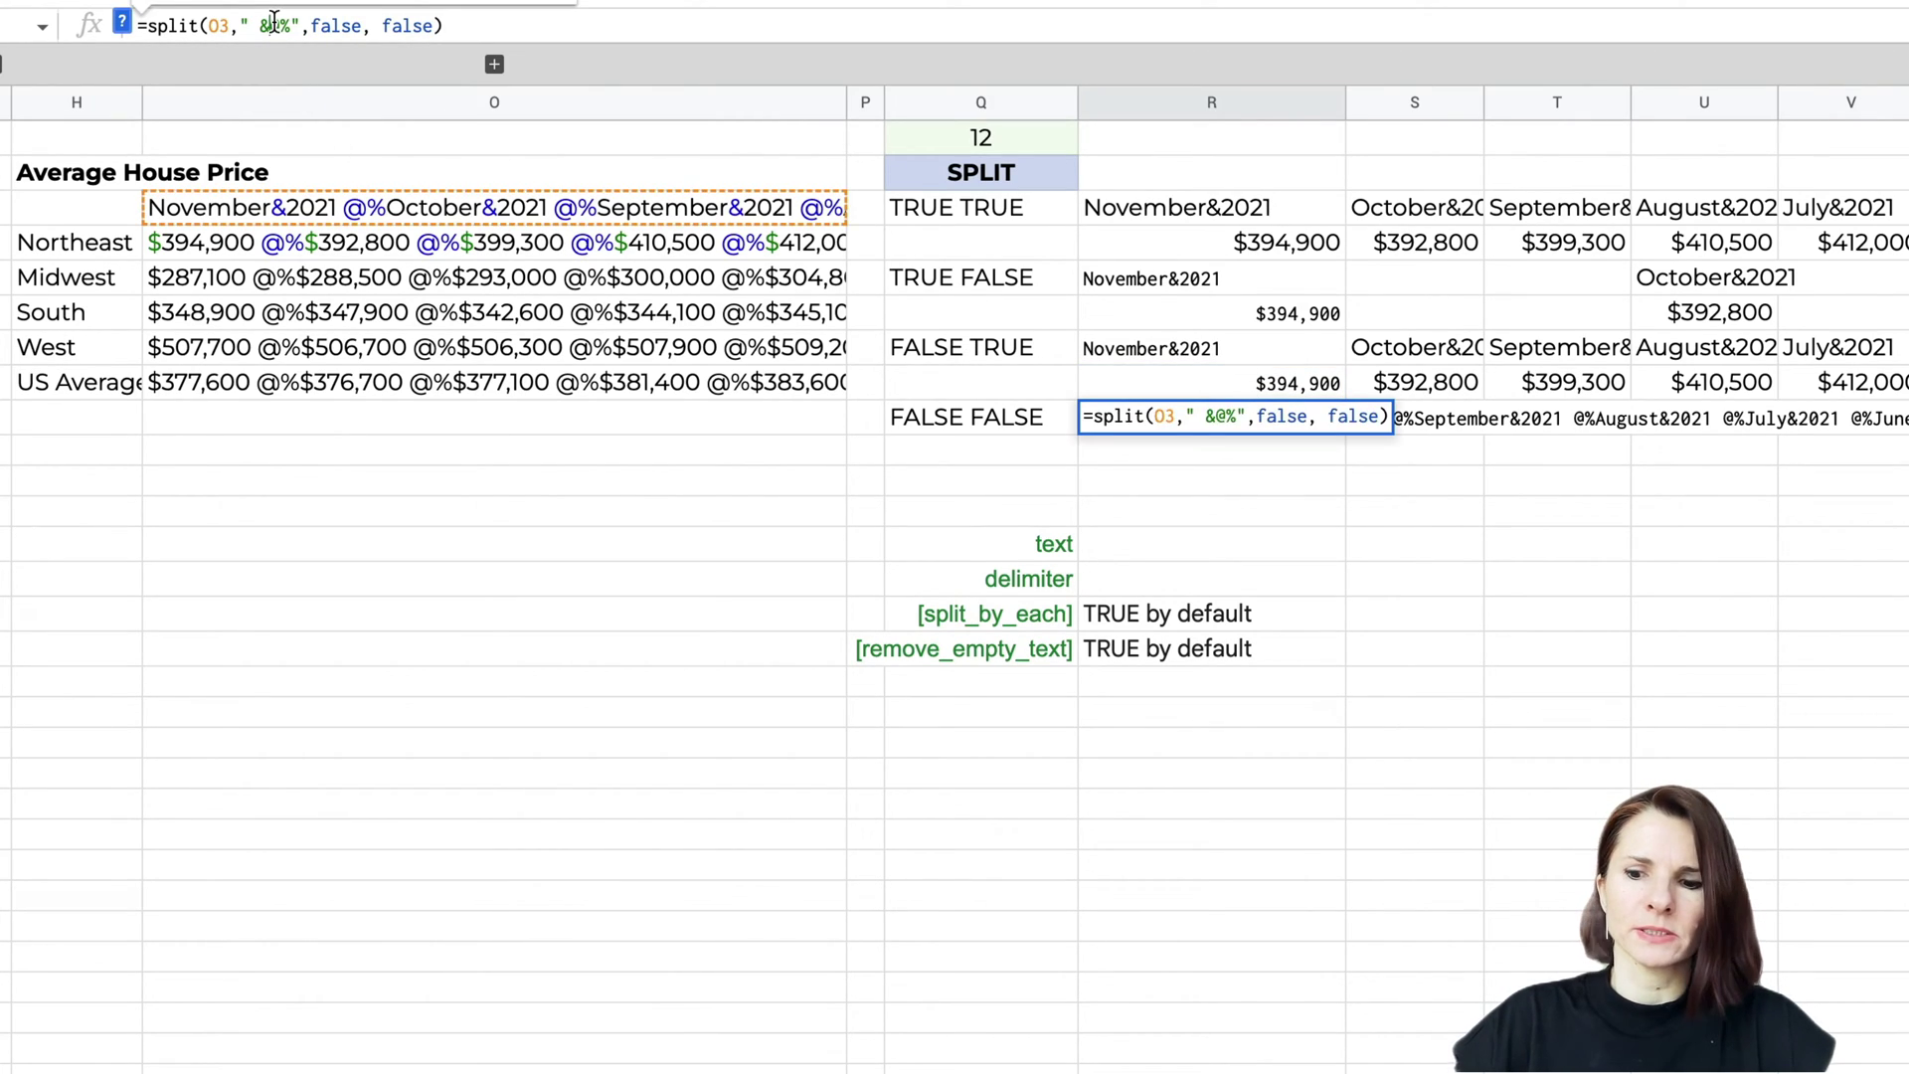
pyautogui.press('BackSpace')
pyautogui.press('Return')
# Copy the FALSE FALSE formula from R9 down to R10 to split the Northeast prices.
pyautogui.click(1286, 420)
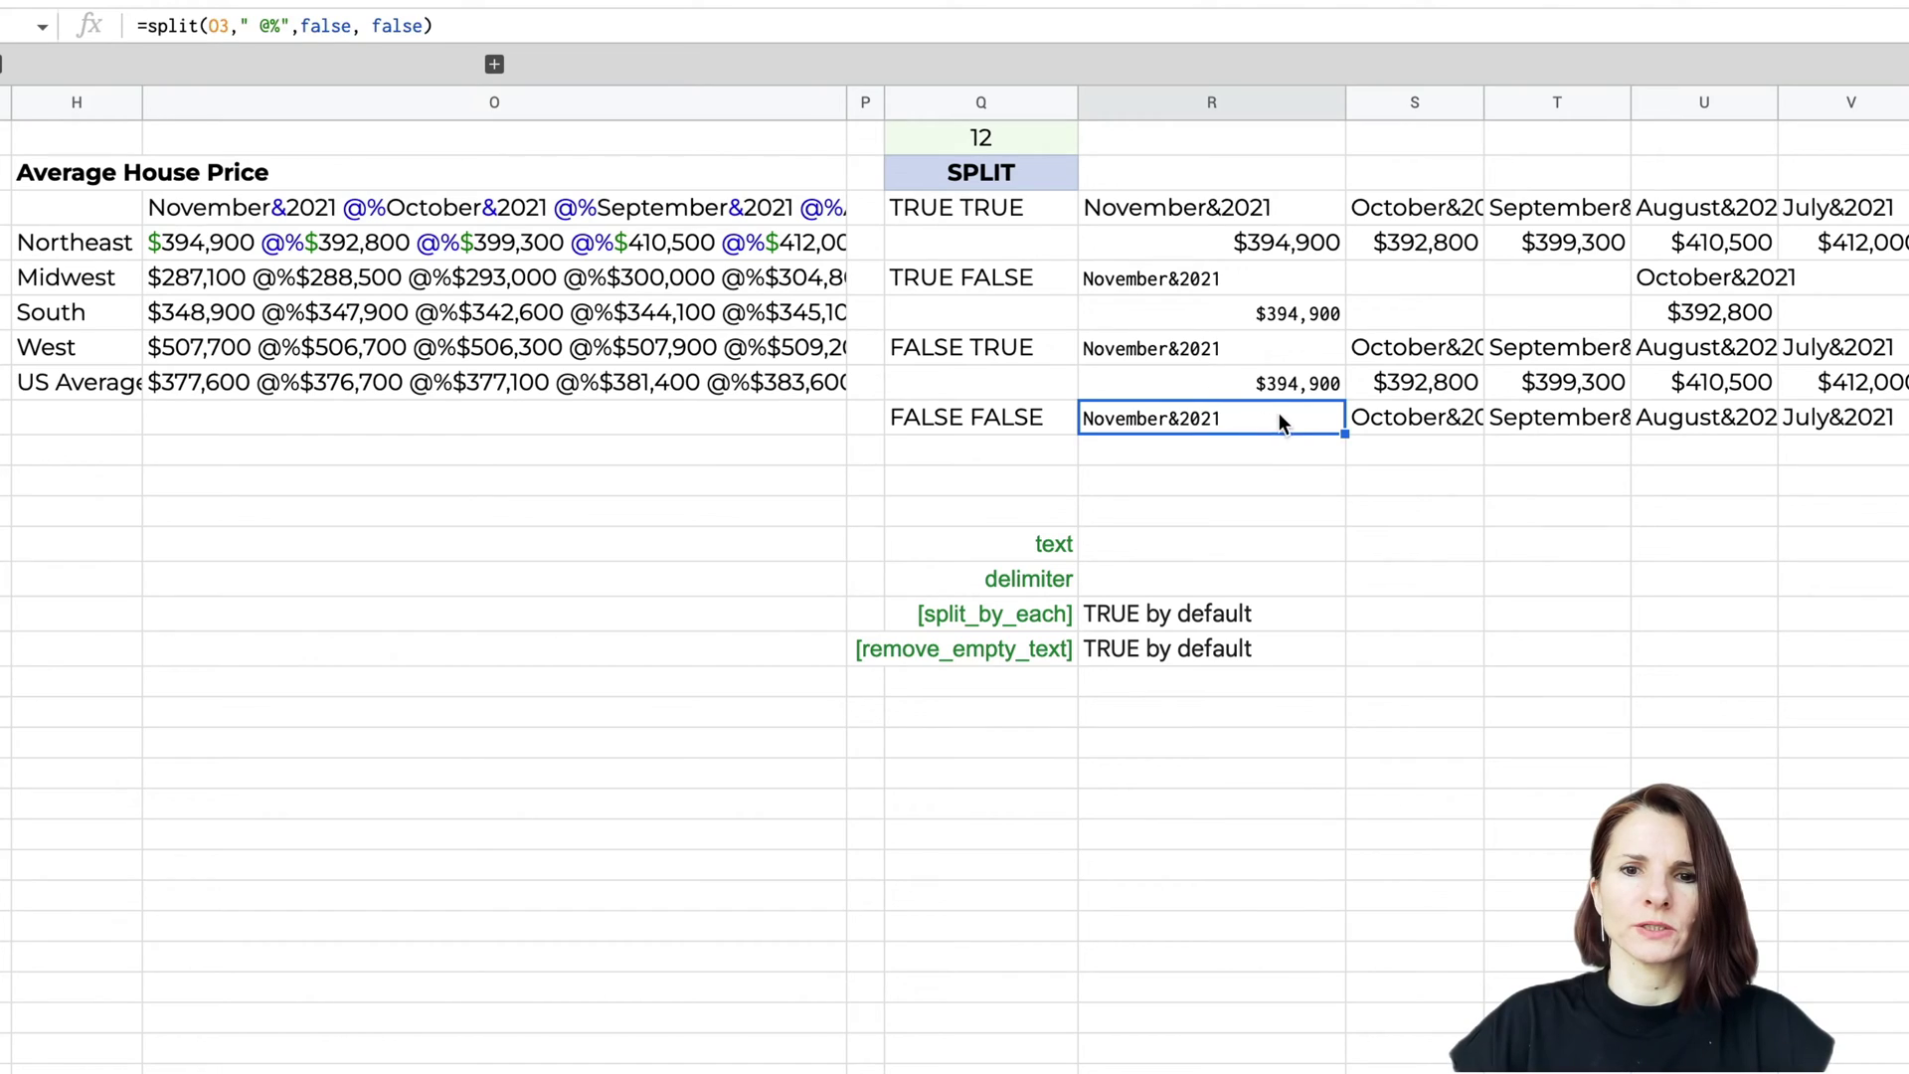
pyautogui.moveTo(1338, 429); pyautogui.dragTo(1340, 452)
pyautogui.click(1315, 447)
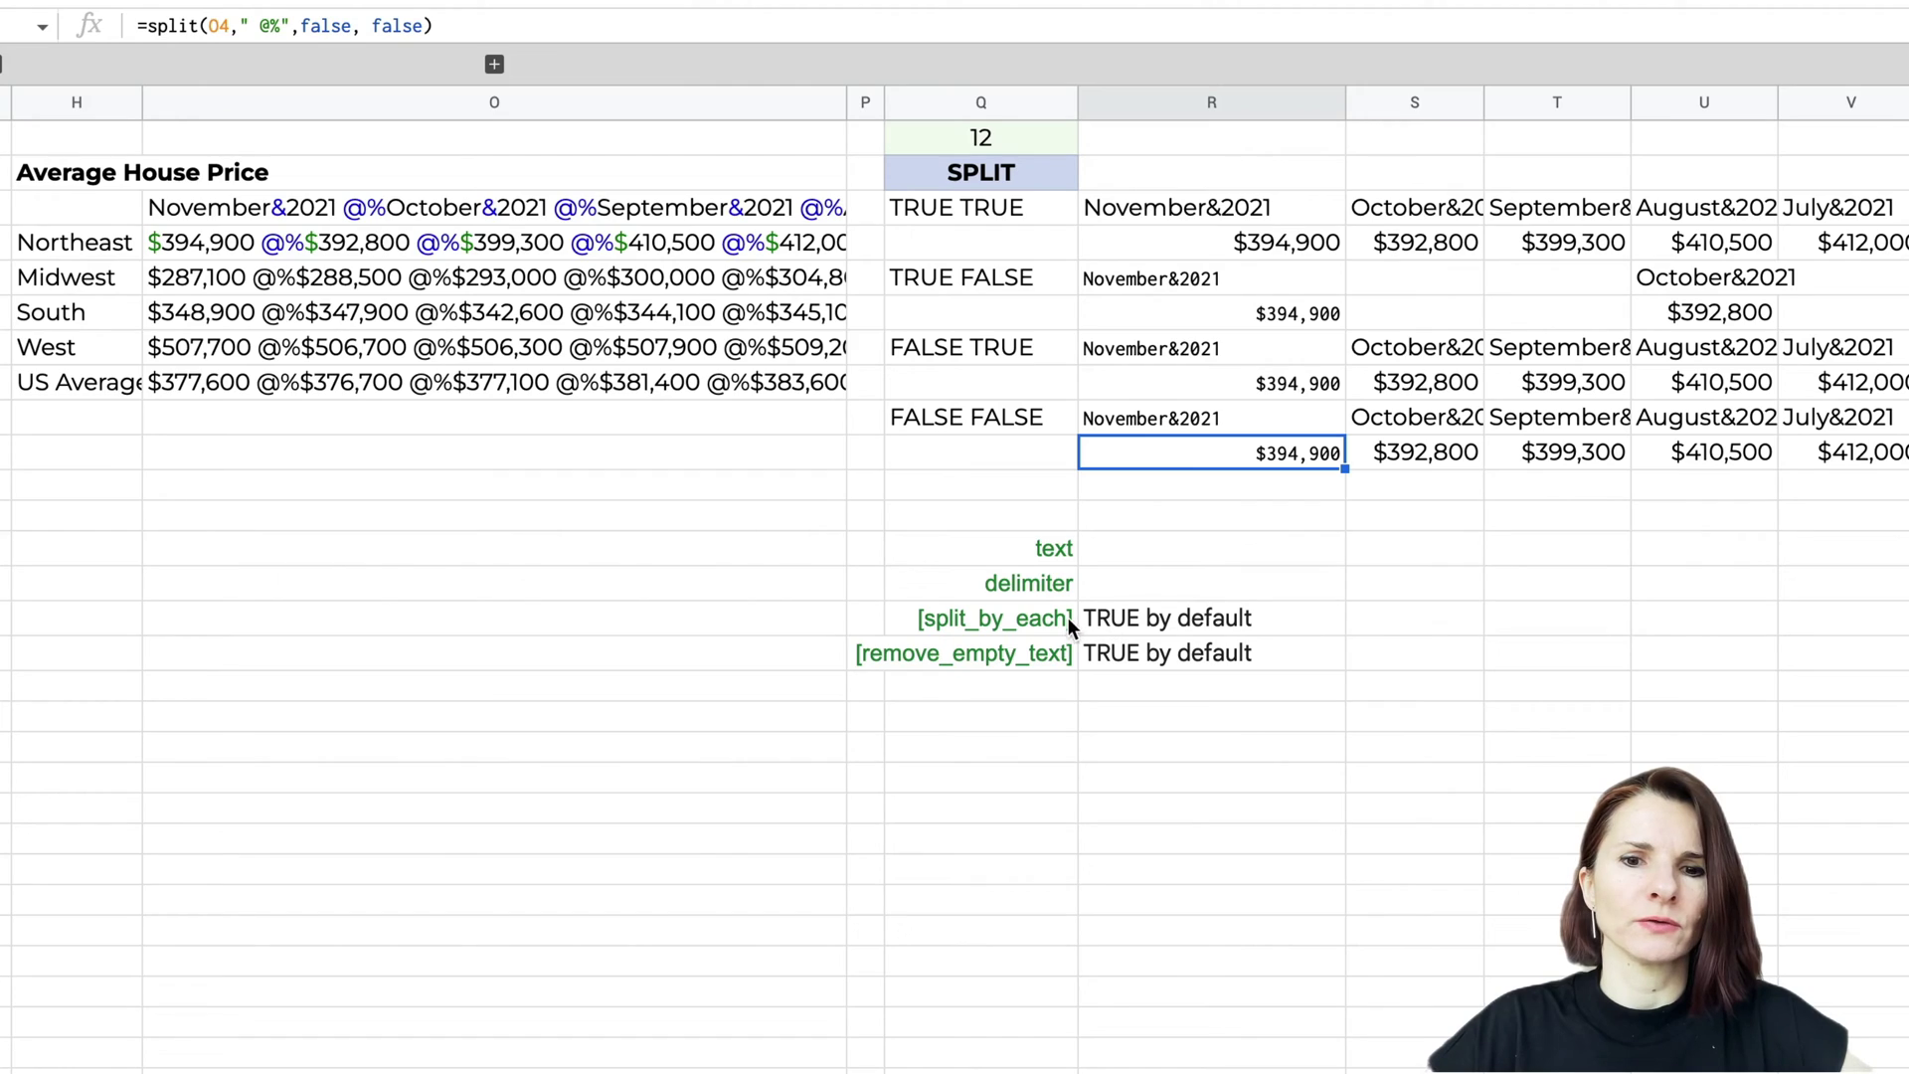
pyautogui.click(1024, 658)
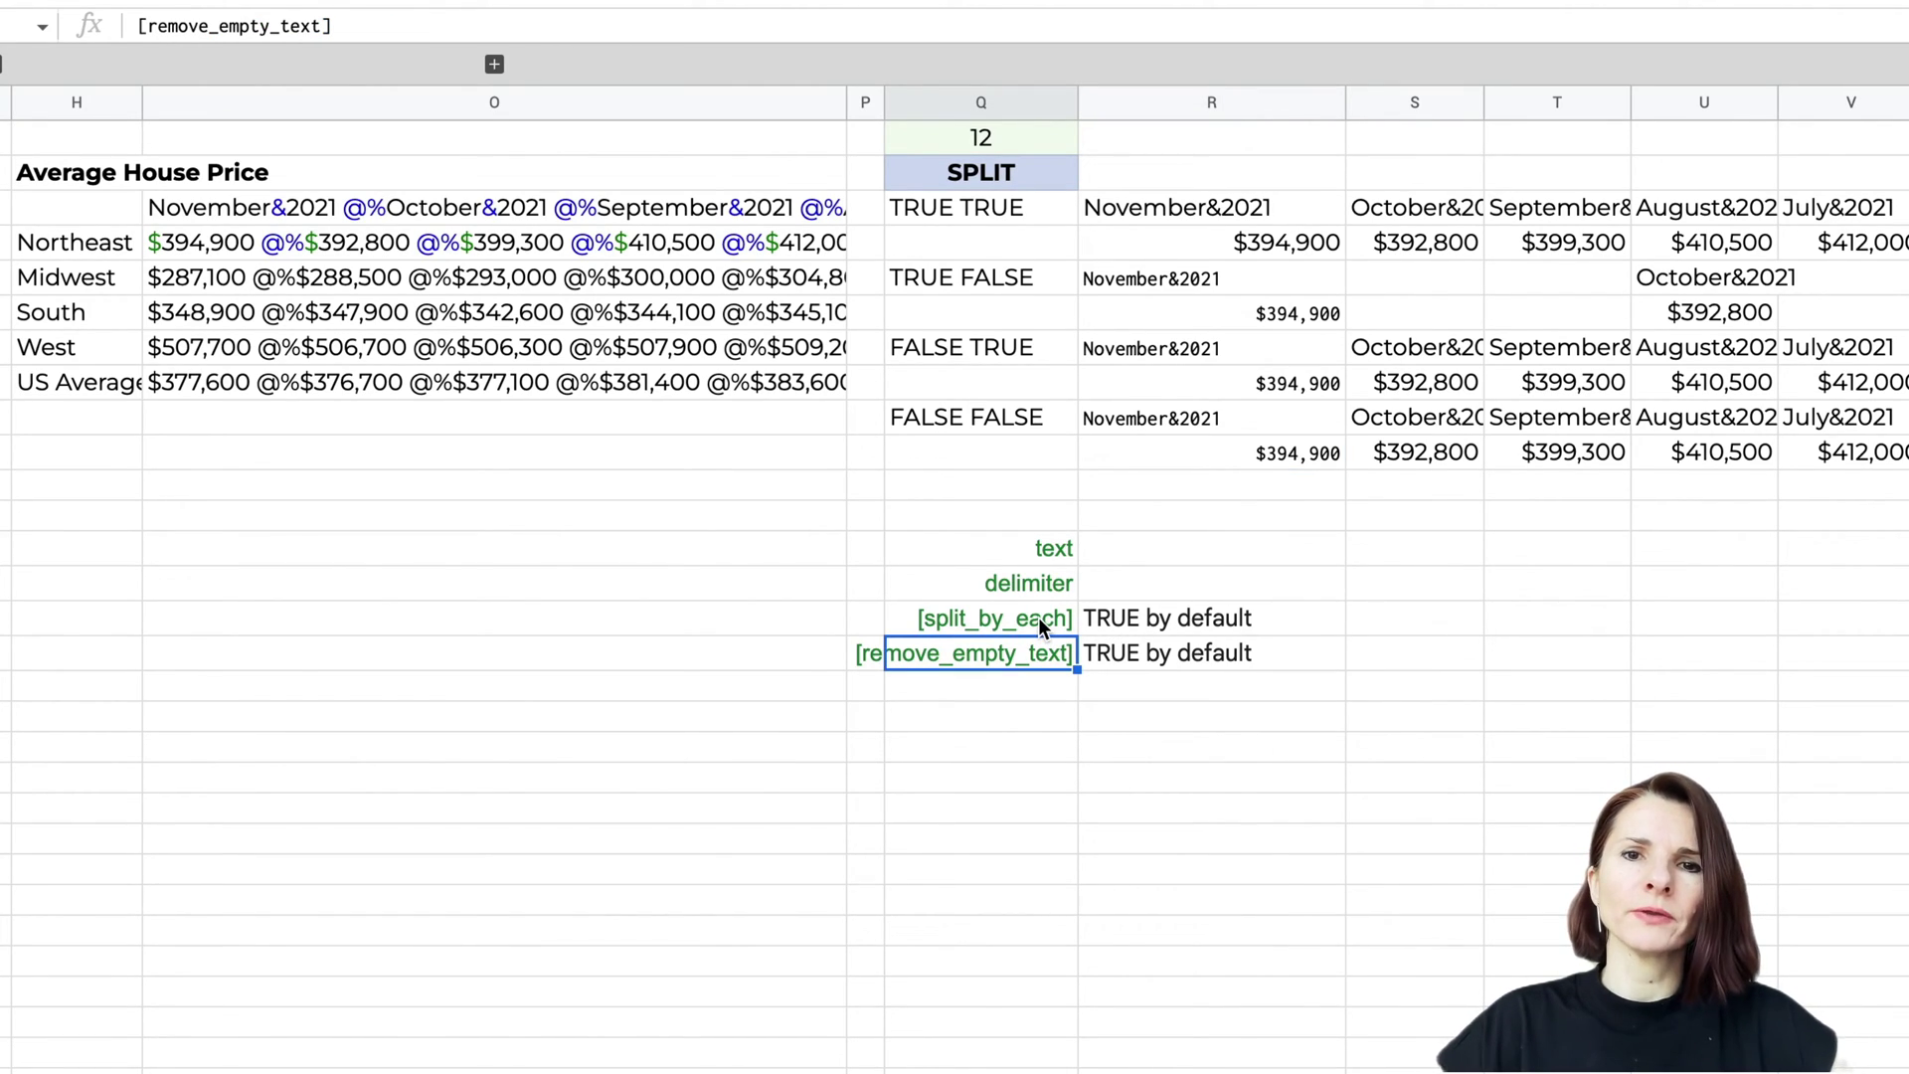
# Delete the old split names in M3:O34 under First, Middle and Last on Employees.
pyautogui.click(1038, 622)
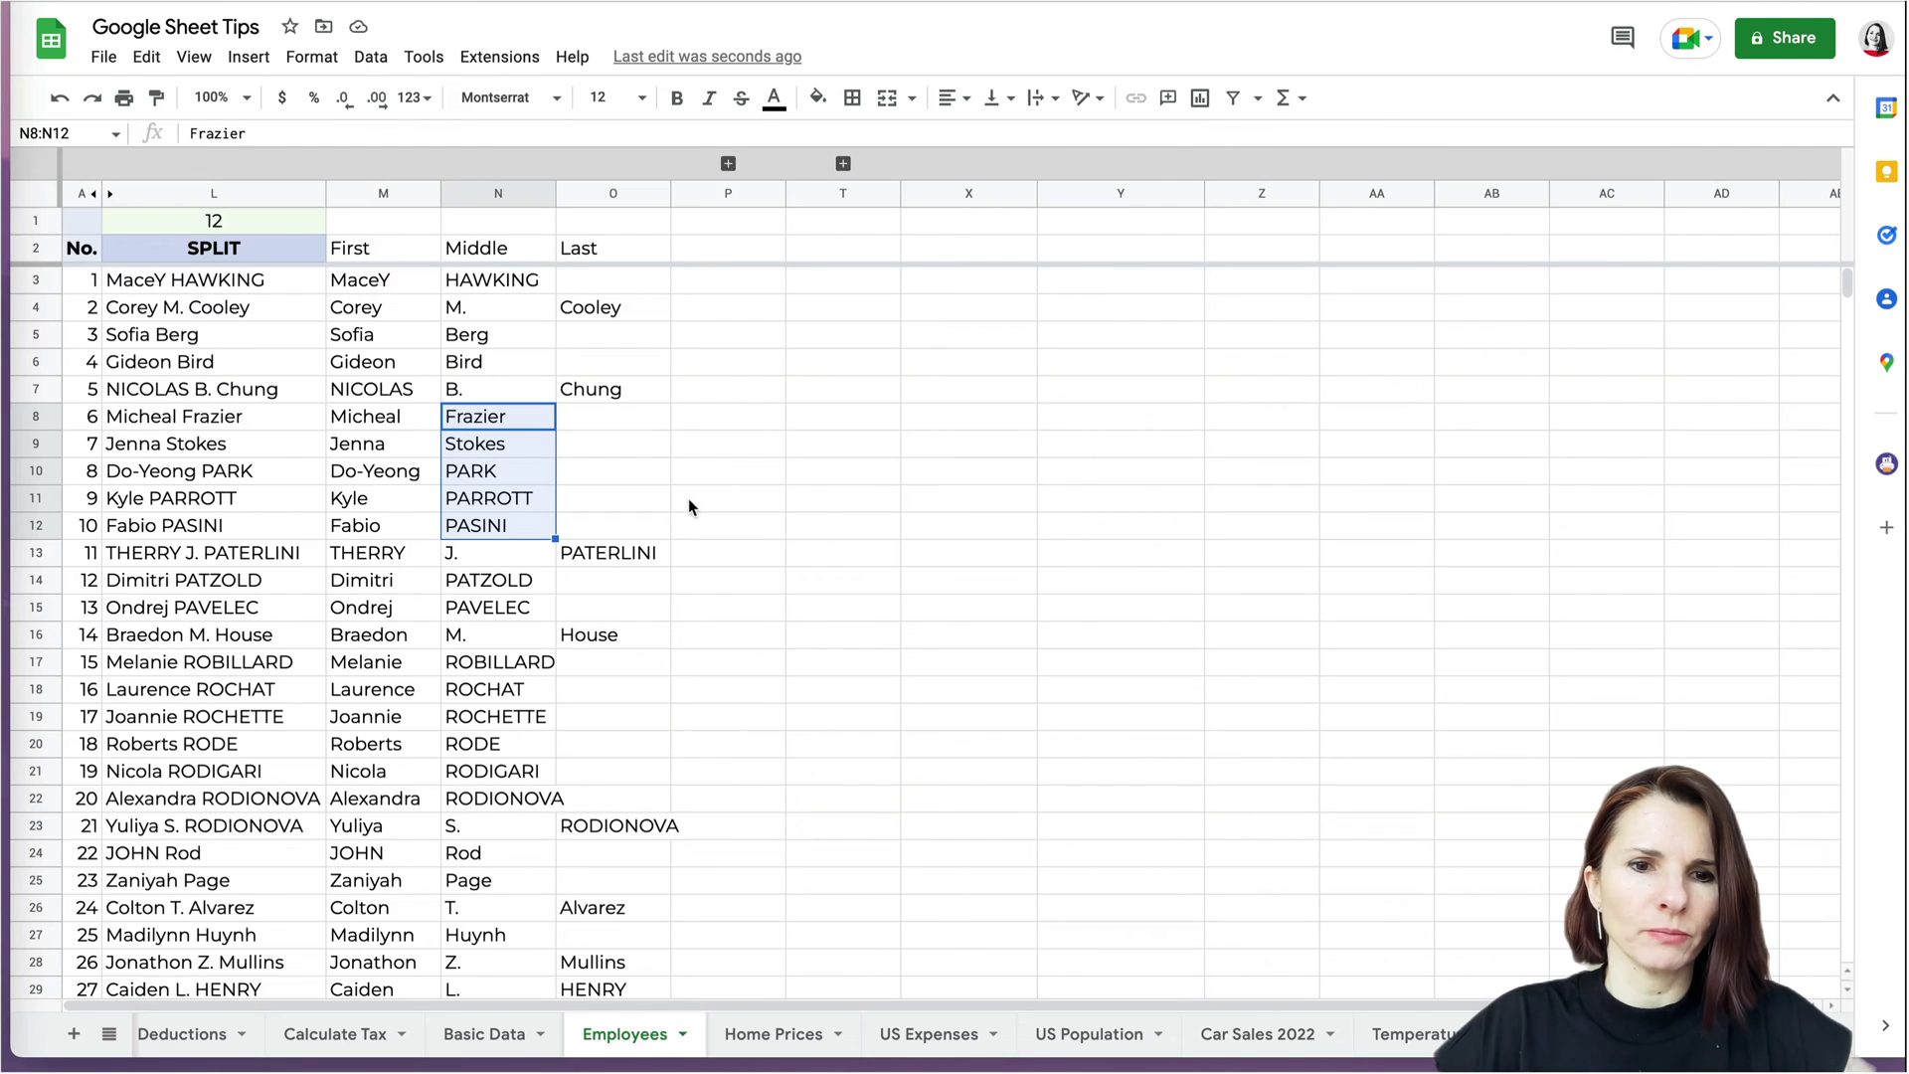
pyautogui.click(688, 499)
pyautogui.click(407, 284)
pyautogui.moveTo(407, 284)
pyautogui.mouseDown()
pyautogui.moveTo(641, 676)
pyautogui.moveTo(628, 1011)
pyautogui.moveTo(628, 970)
pyautogui.mouseUp()
pyautogui.press('Delete')
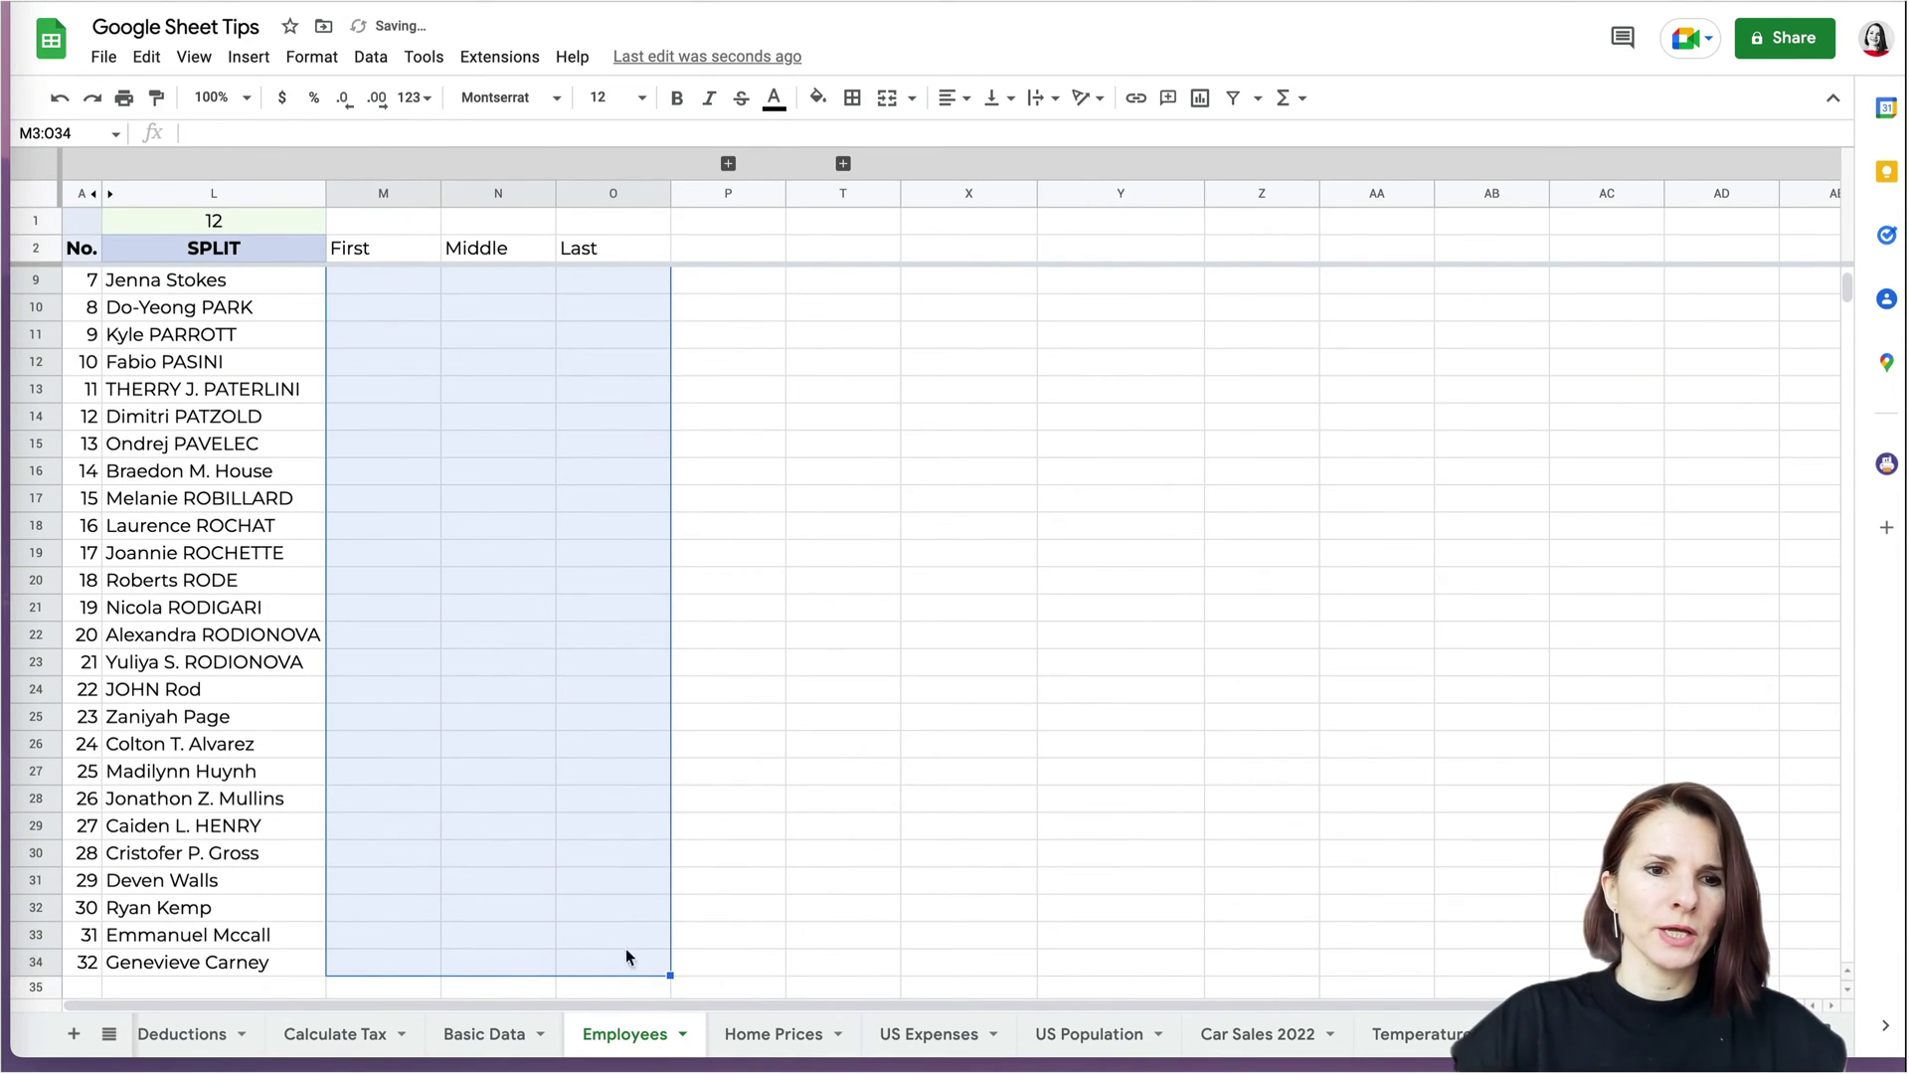
pyautogui.click(806, 660)
pyautogui.scroll(2, 805, 660)
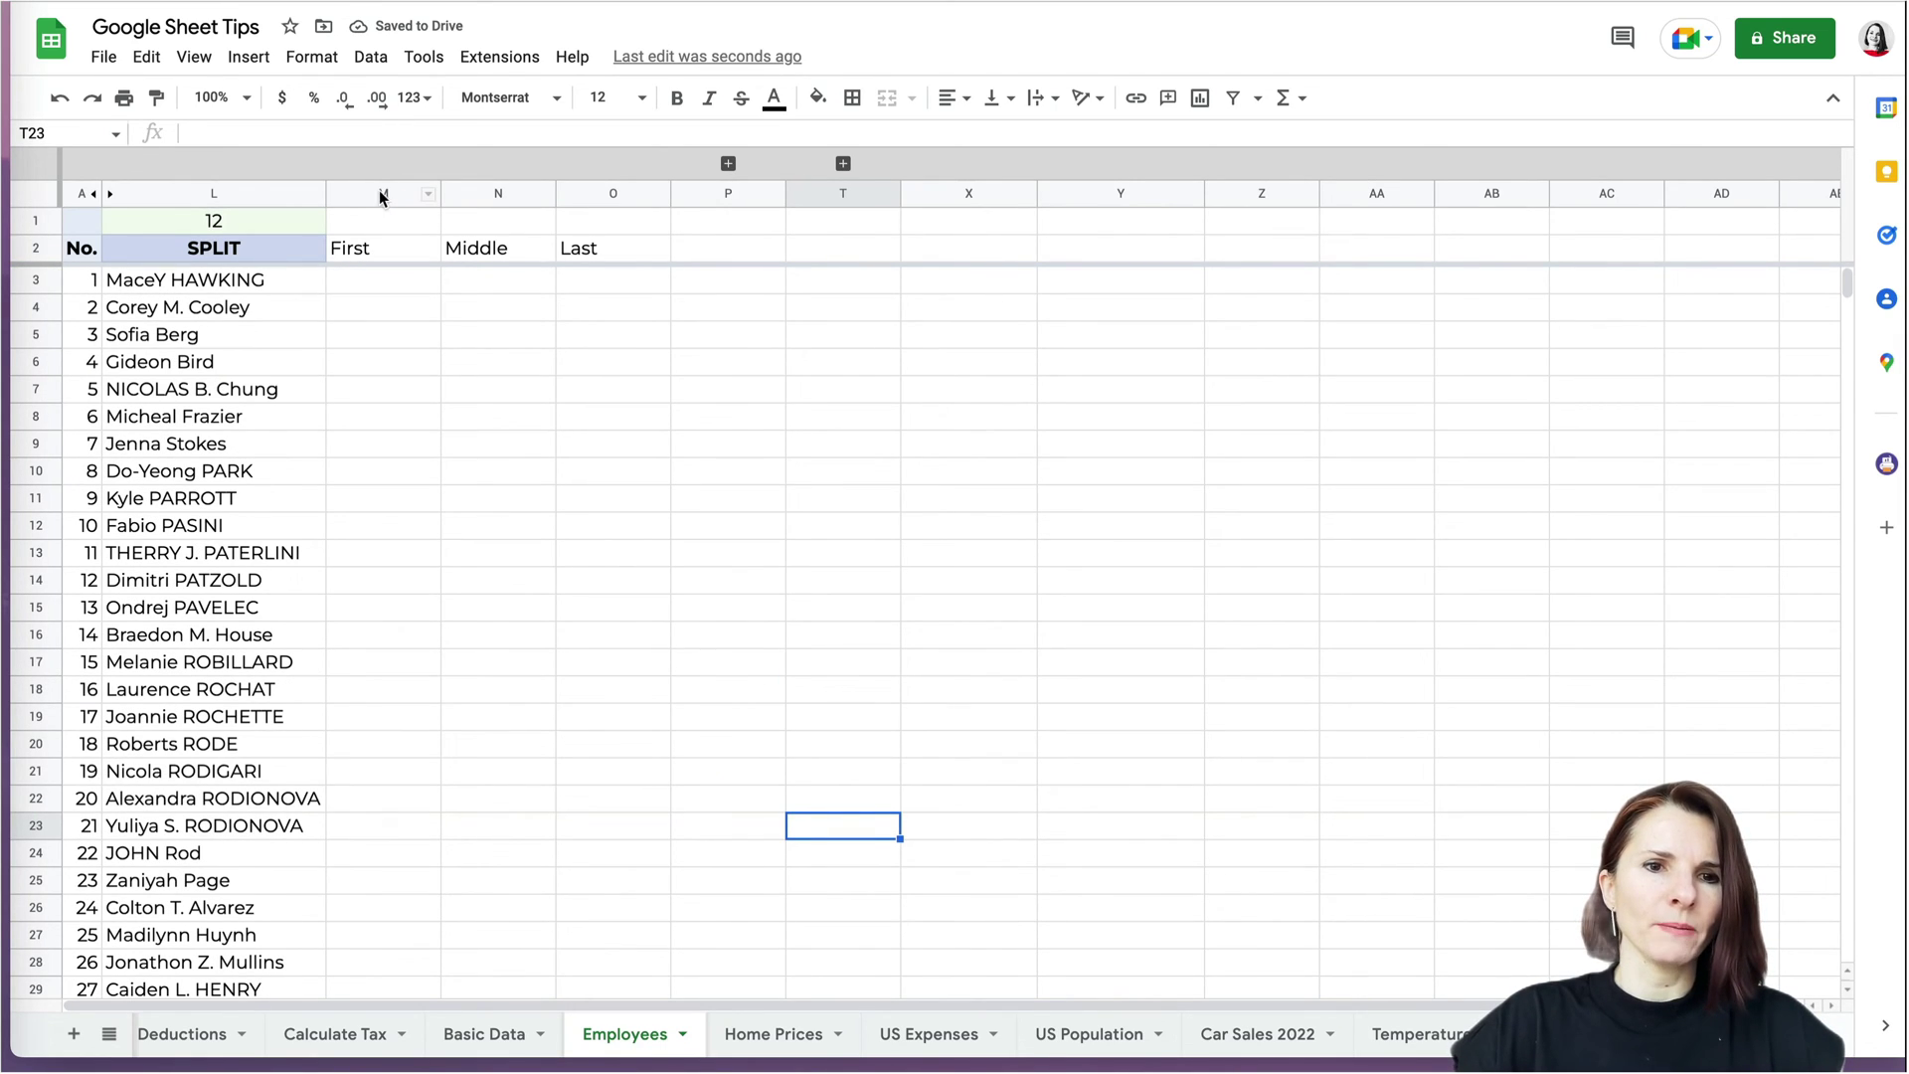
pyautogui.click(368, 279)
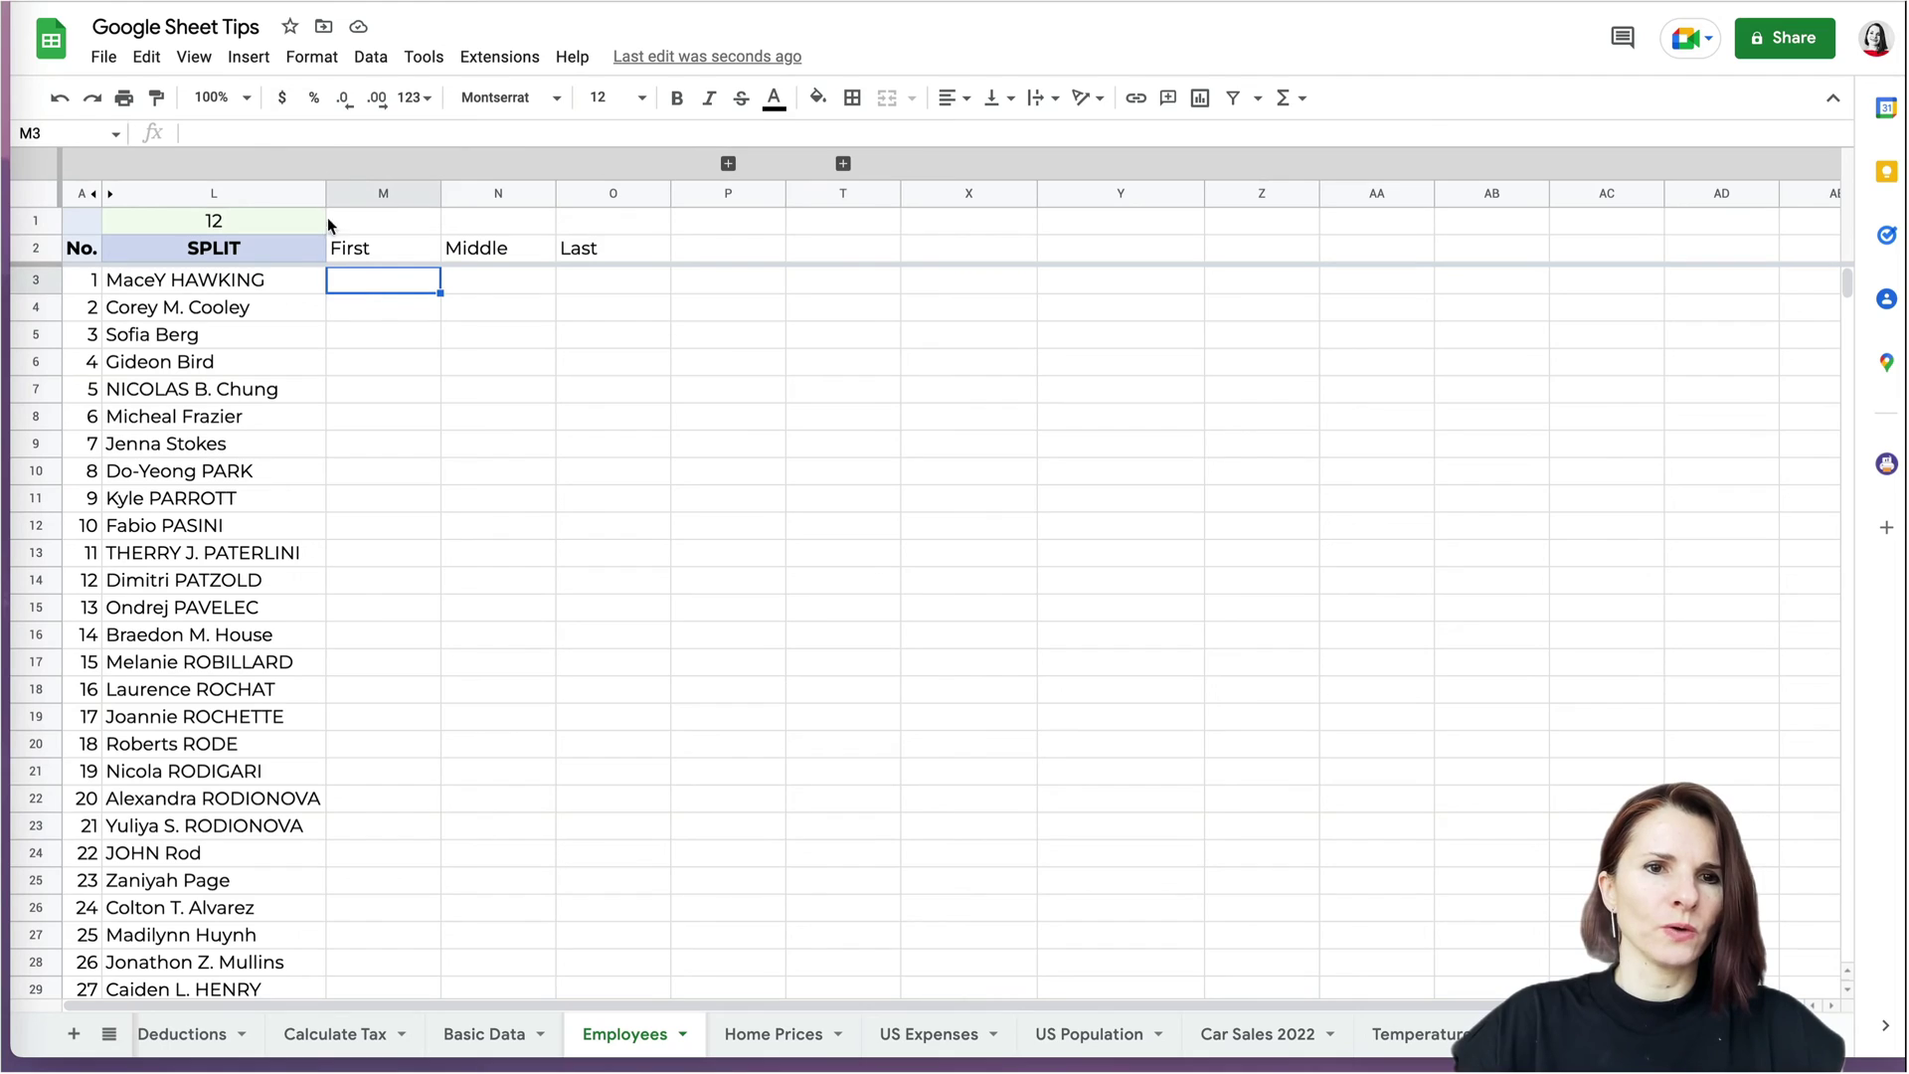
# Select the employee names in L3:L34, run Split text to columns and open the separator choices.
pyautogui.click(218, 288)
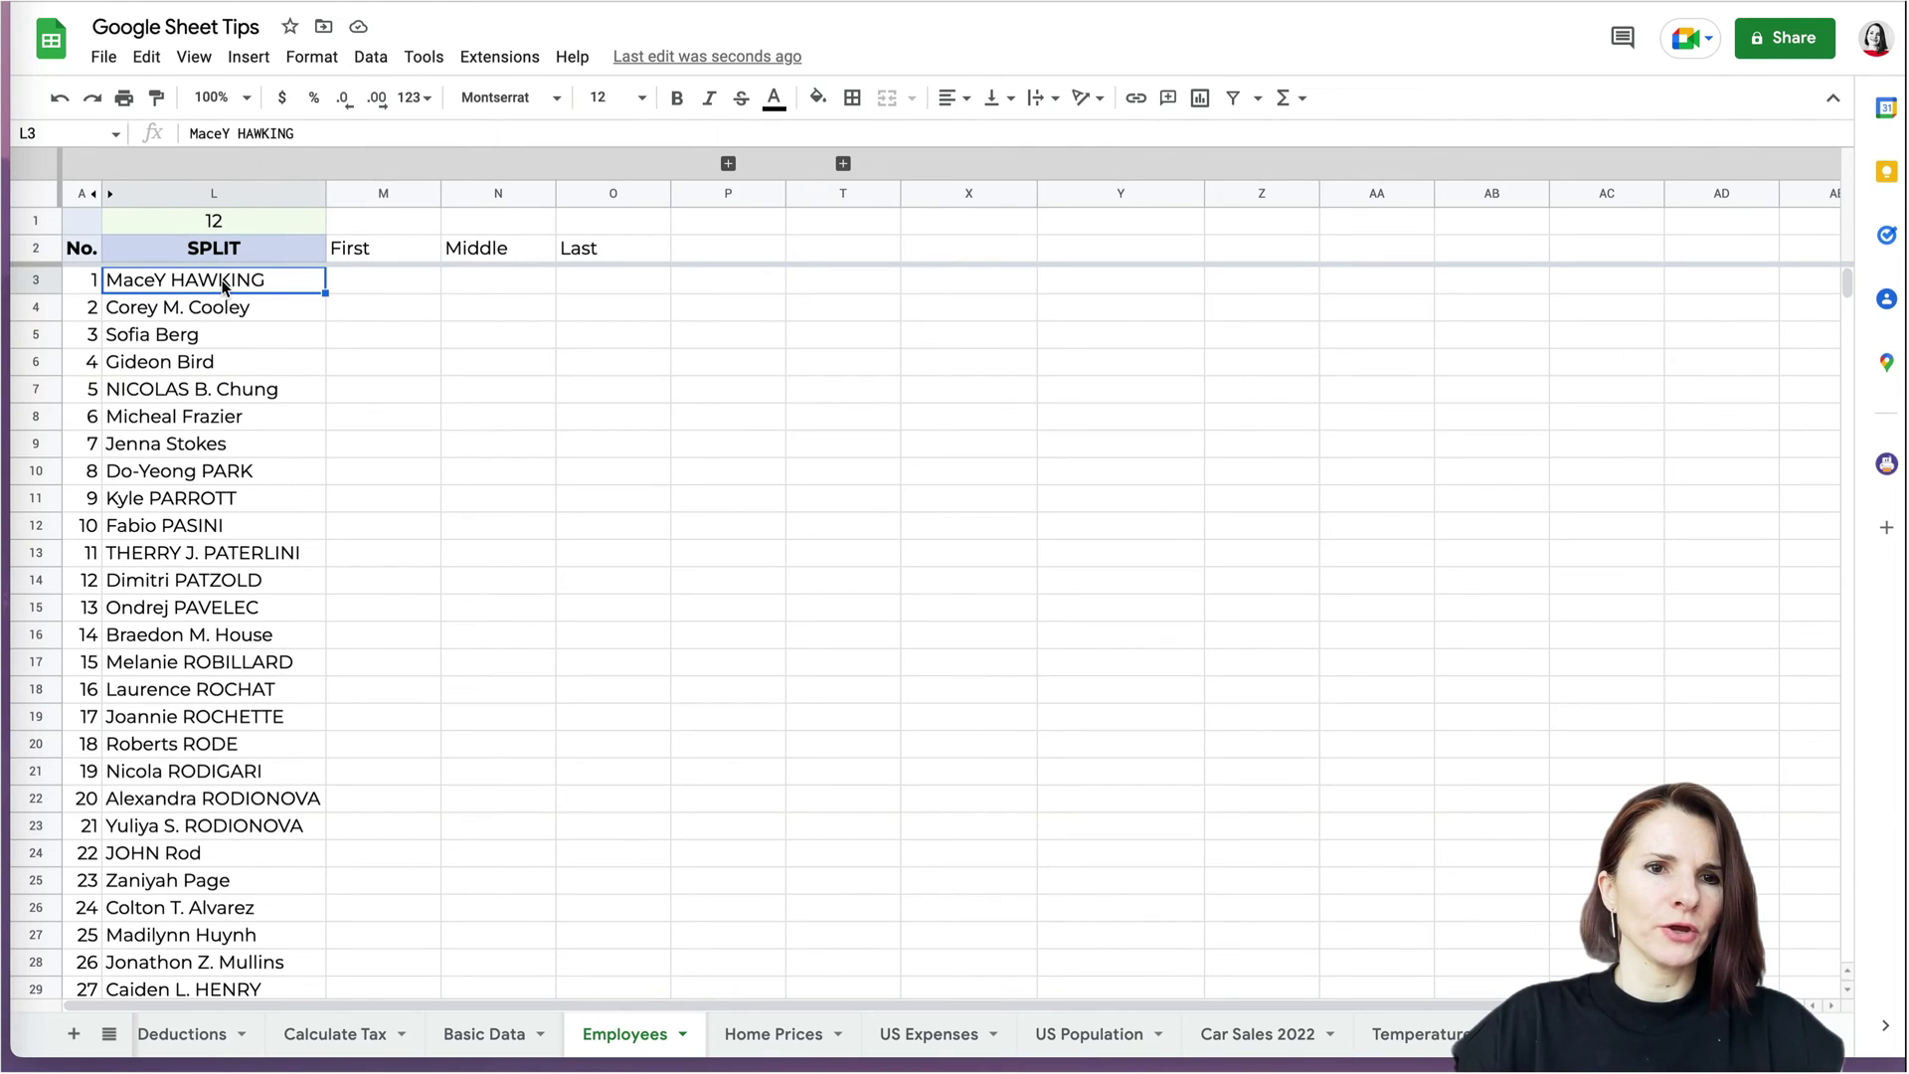
pyautogui.moveTo(222, 287); pyautogui.dragTo(177, 941)
pyautogui.scroll(3, 253, 657)
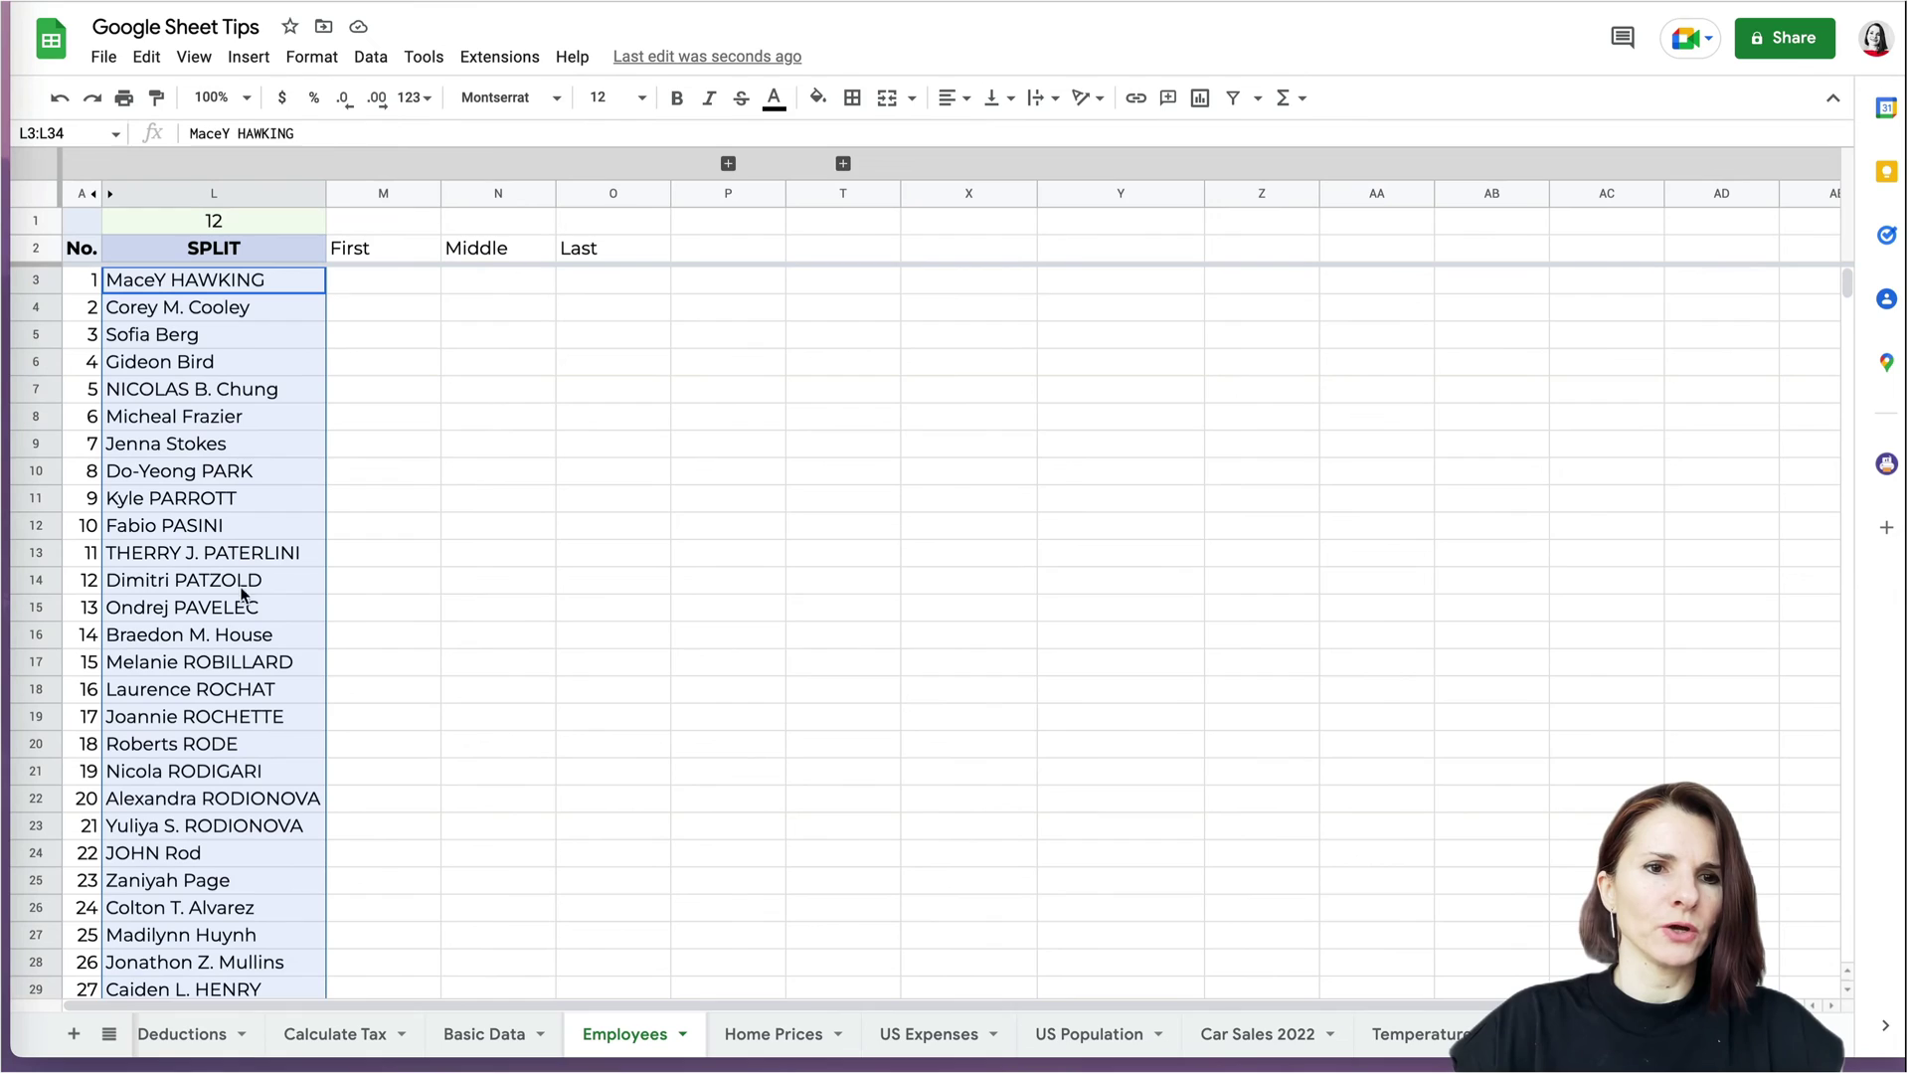
pyautogui.click(369, 57)
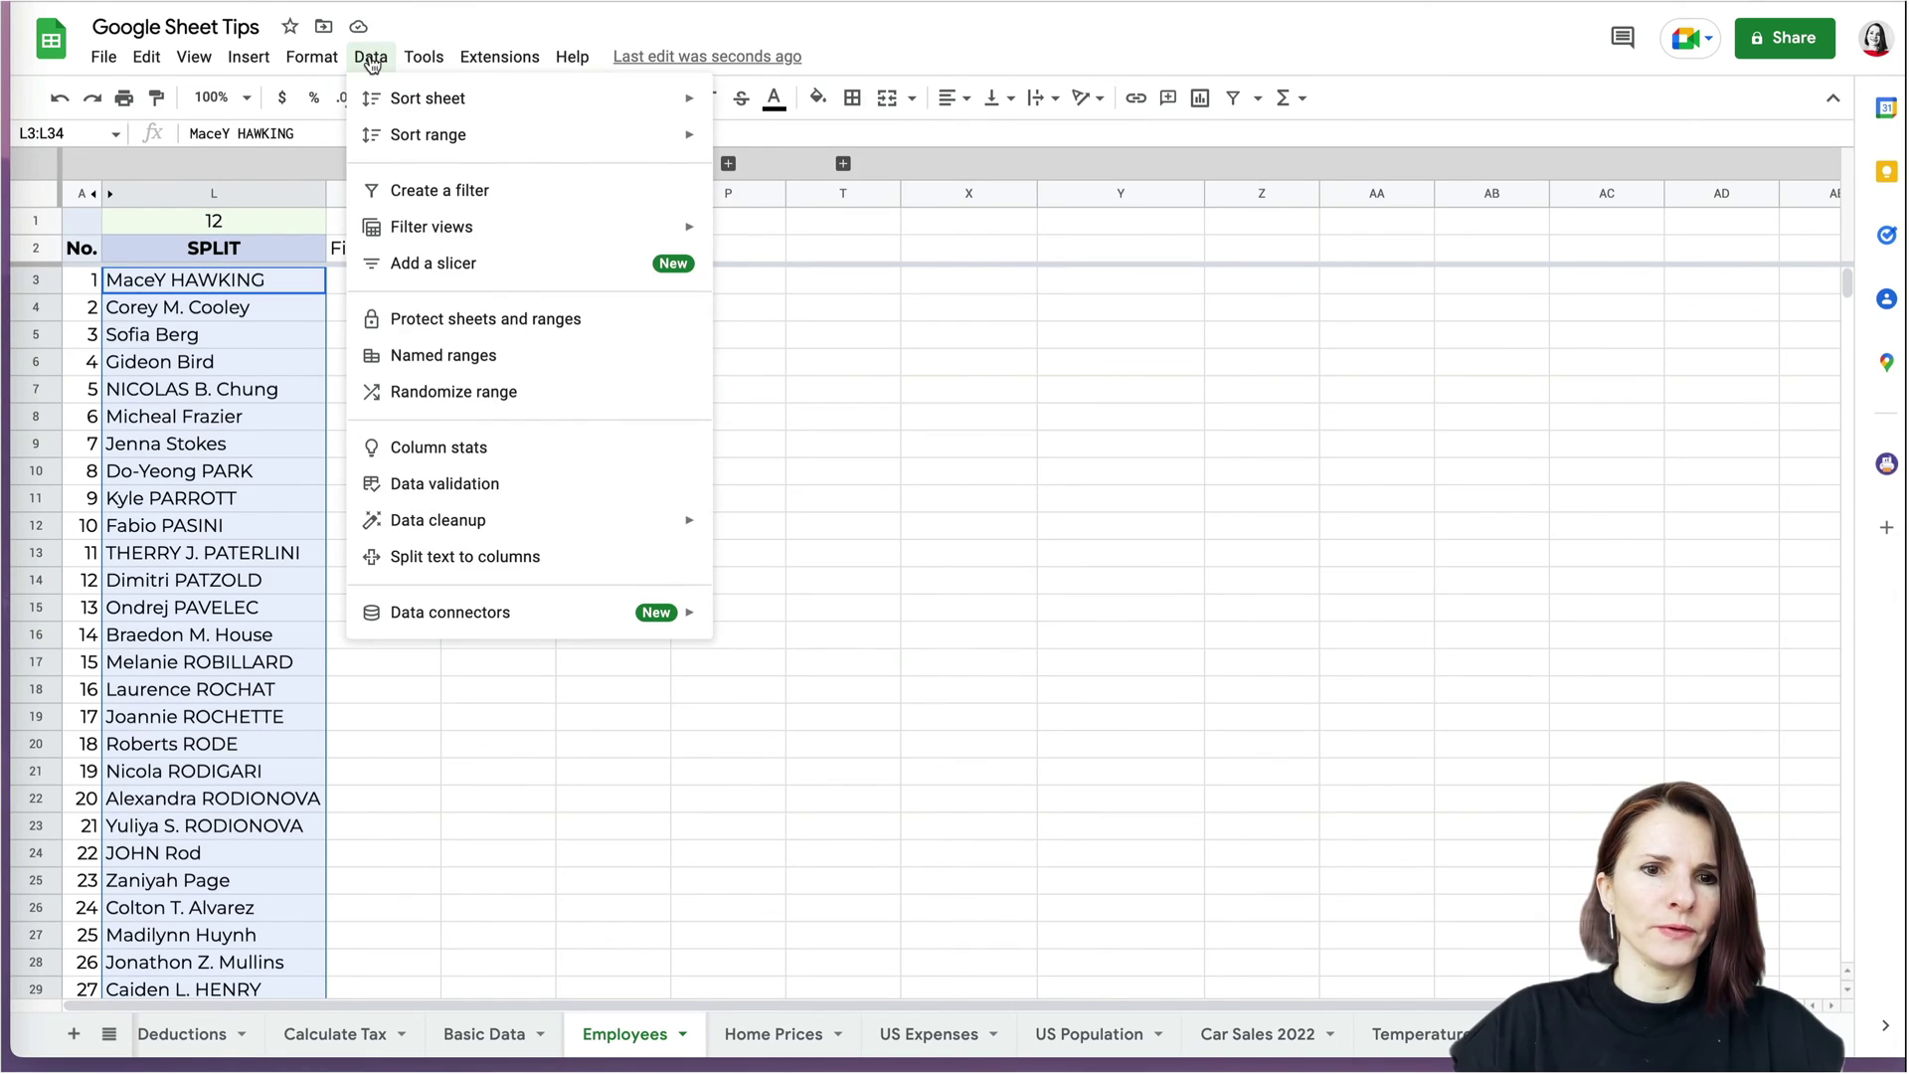
pyautogui.click(465, 567)
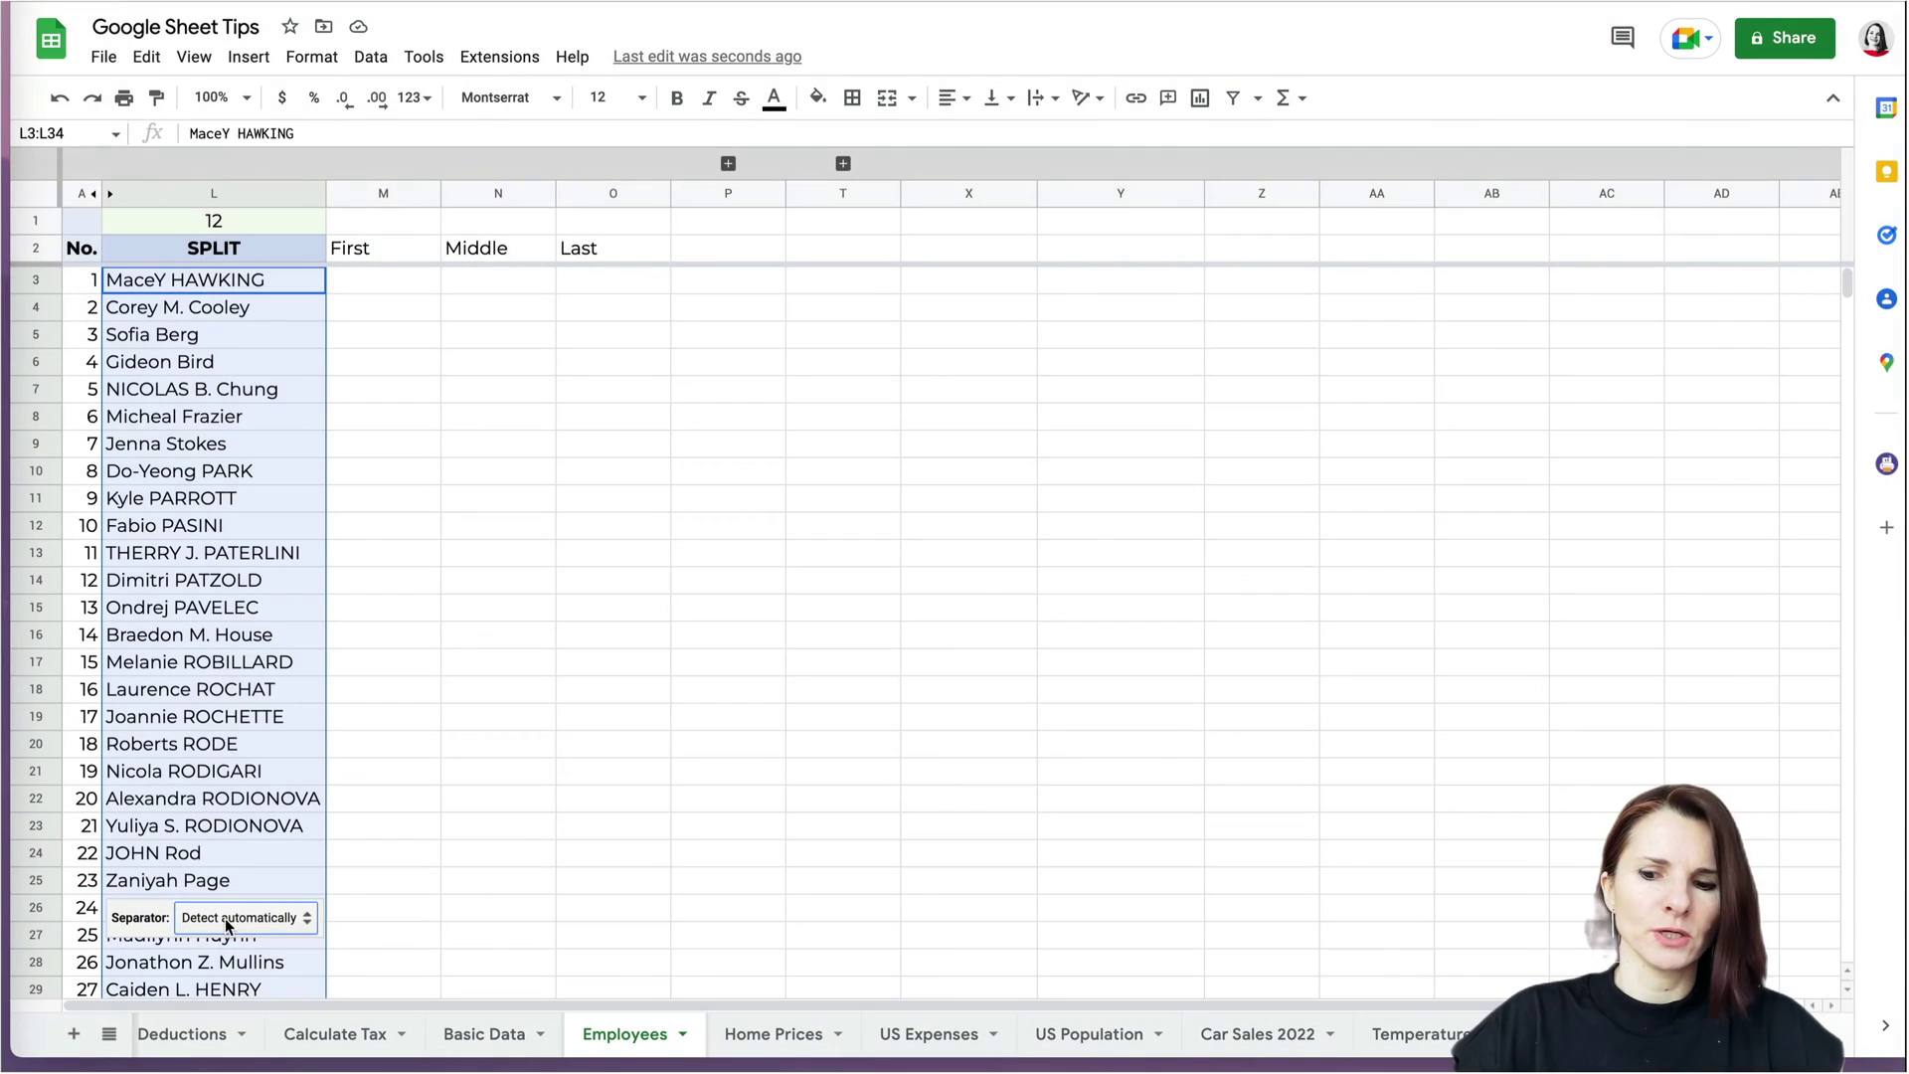
pyautogui.click(226, 918)
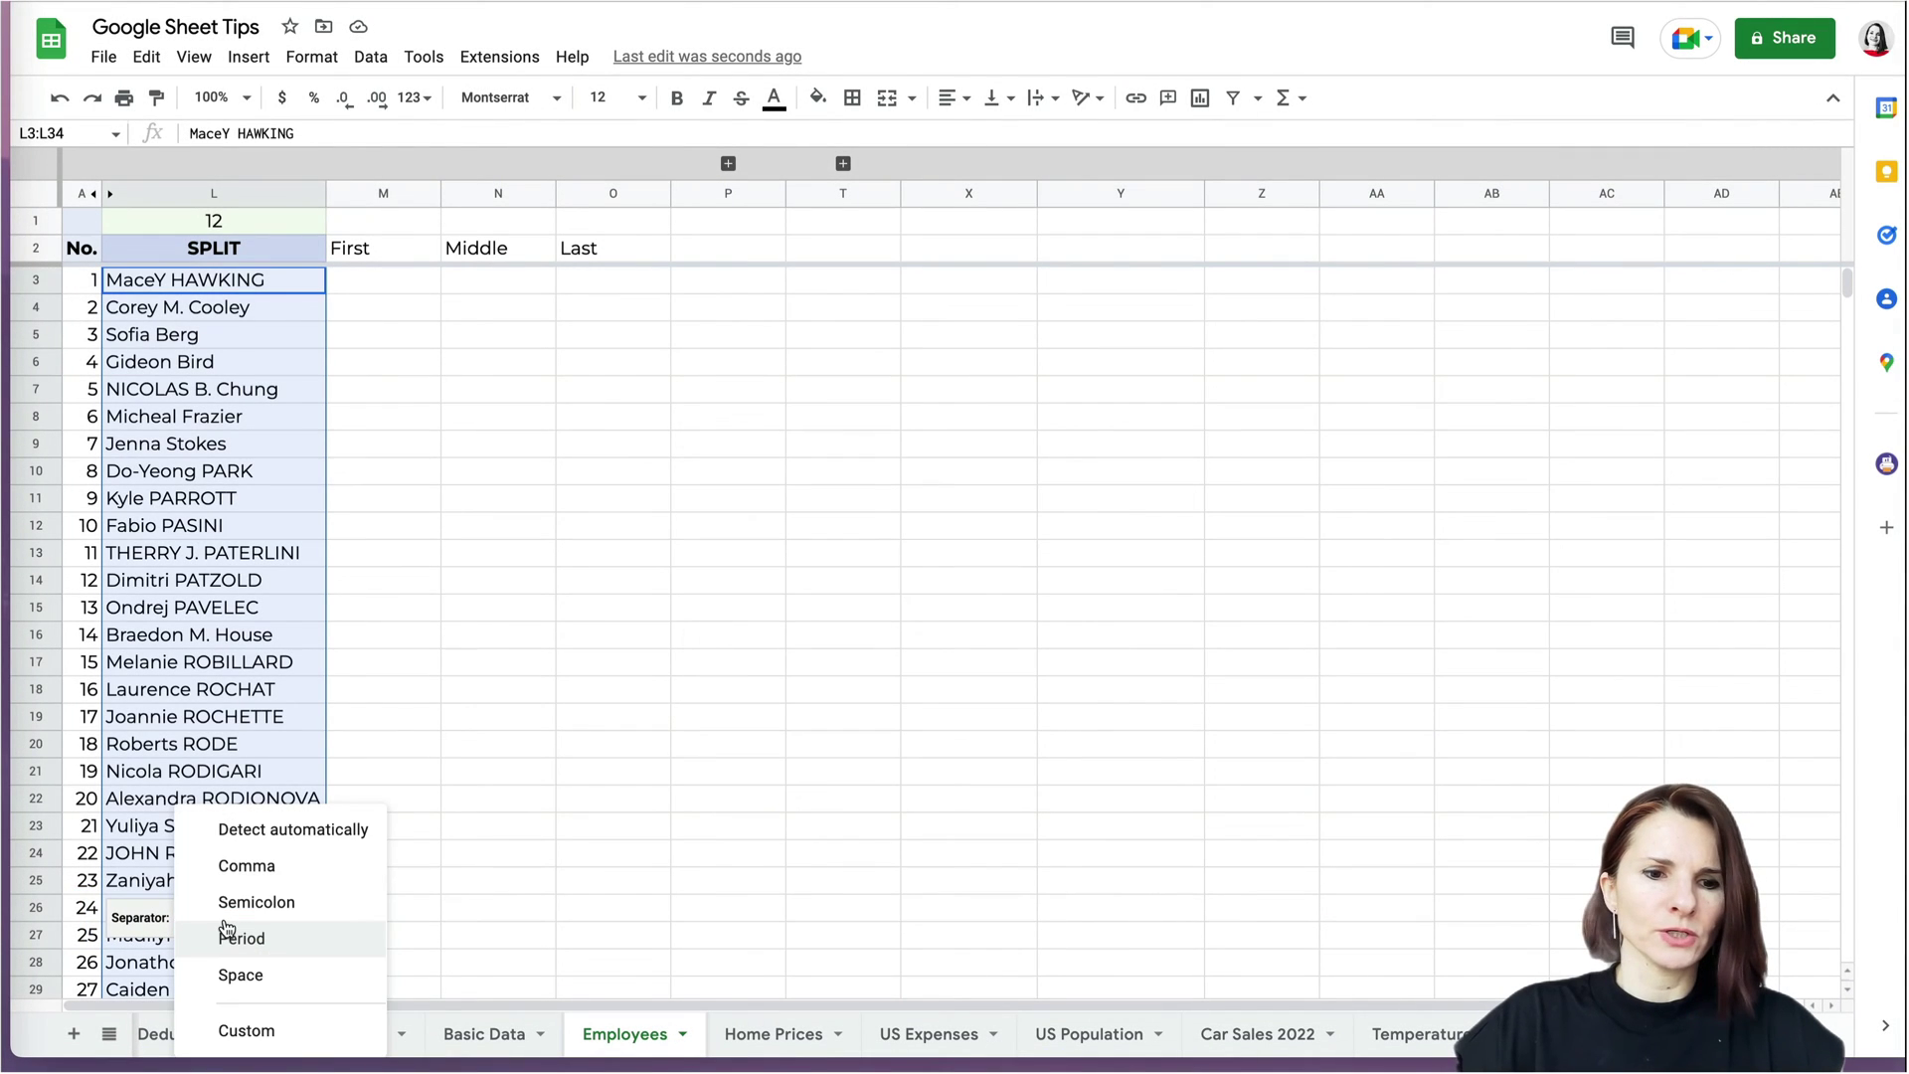
pyautogui.click(263, 976)
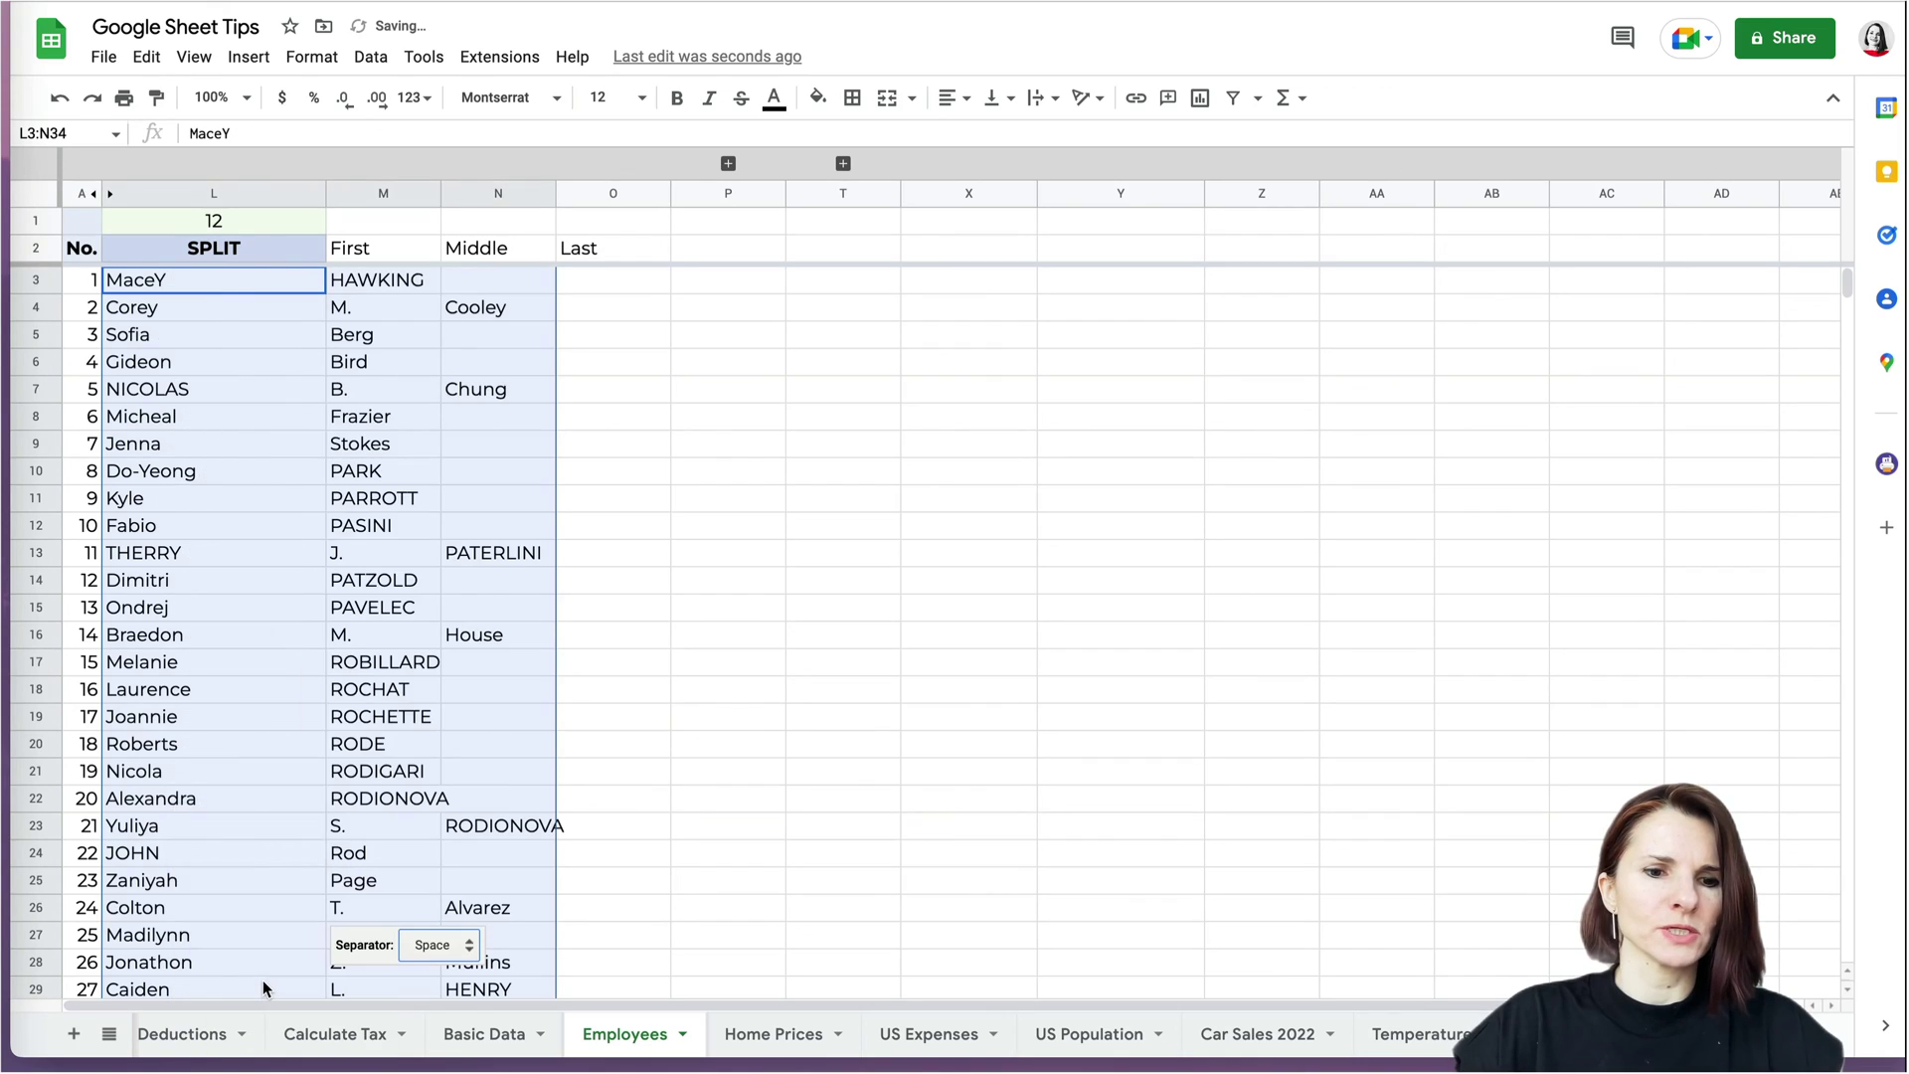
pyautogui.click(732, 636)
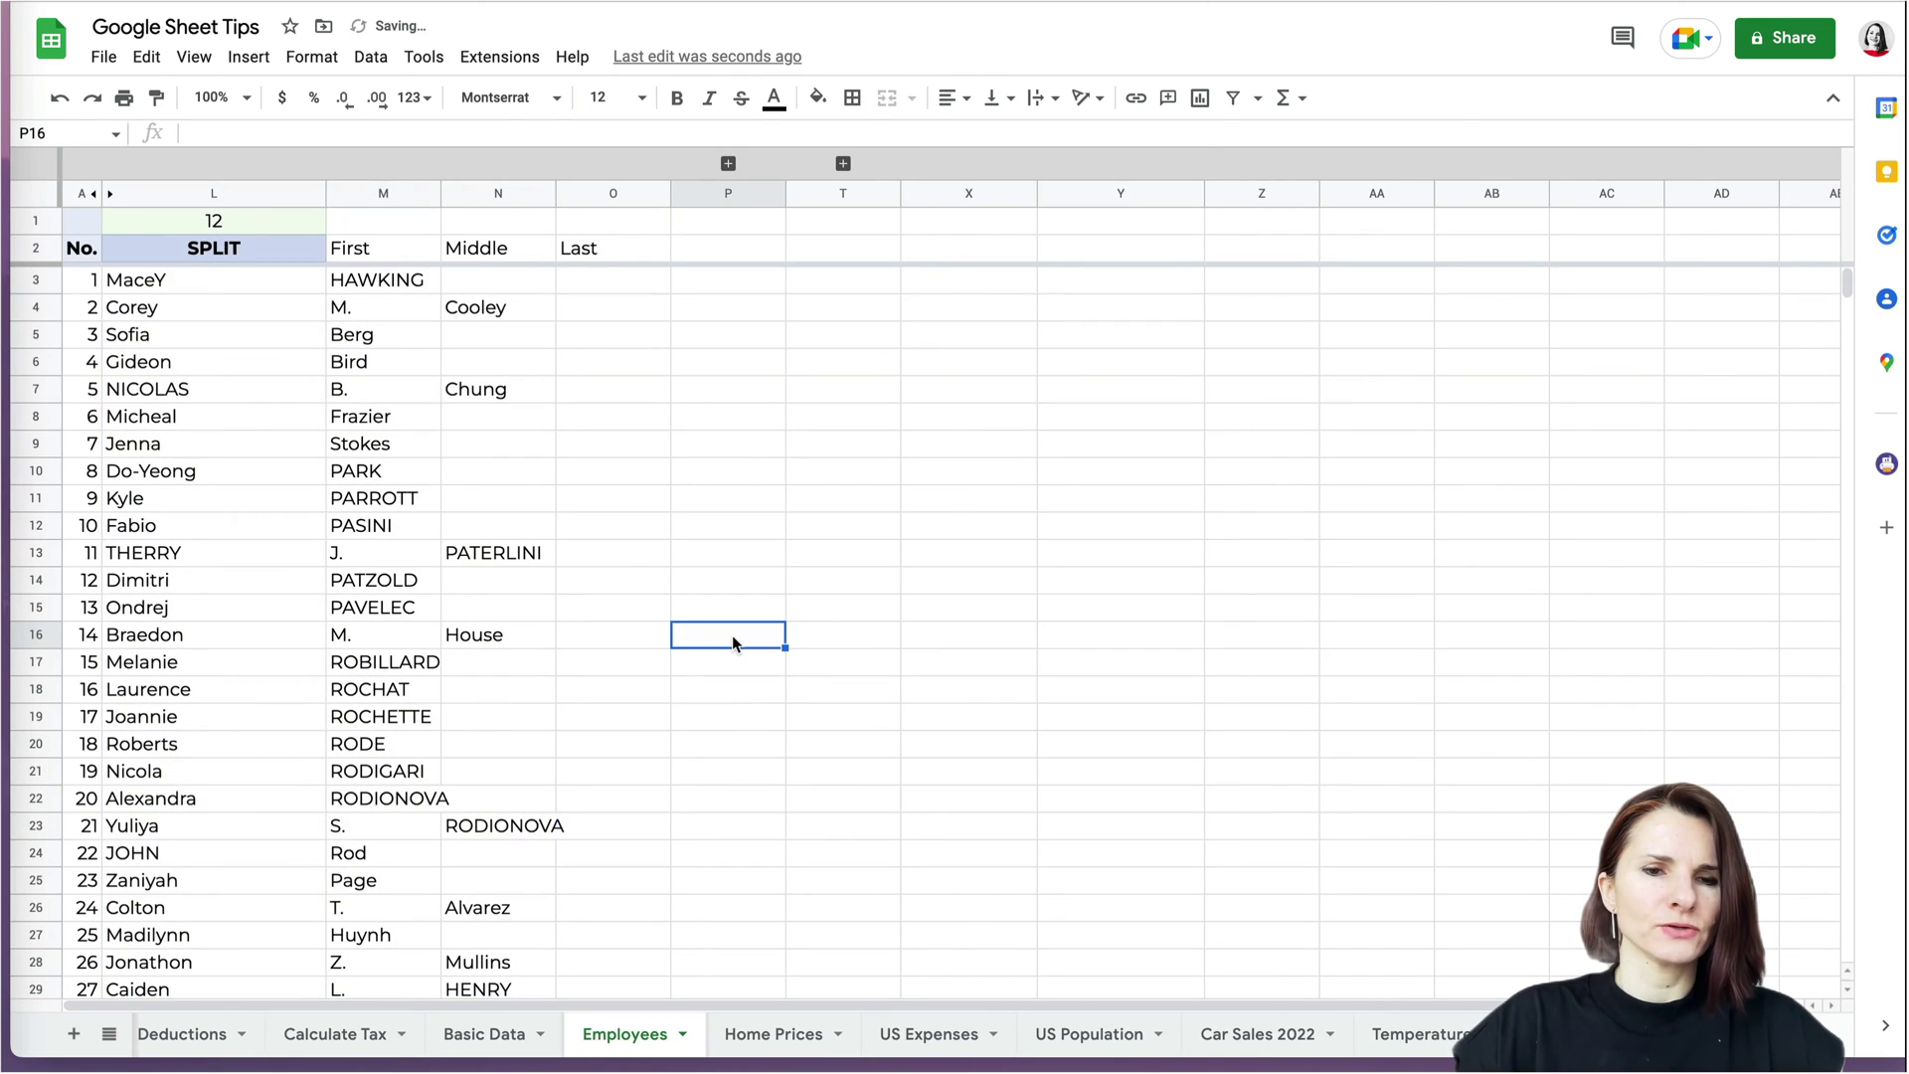
pyautogui.click(233, 281)
pyautogui.moveTo(233, 280); pyautogui.dragTo(217, 911)
pyautogui.scroll(-5, 228, 857)
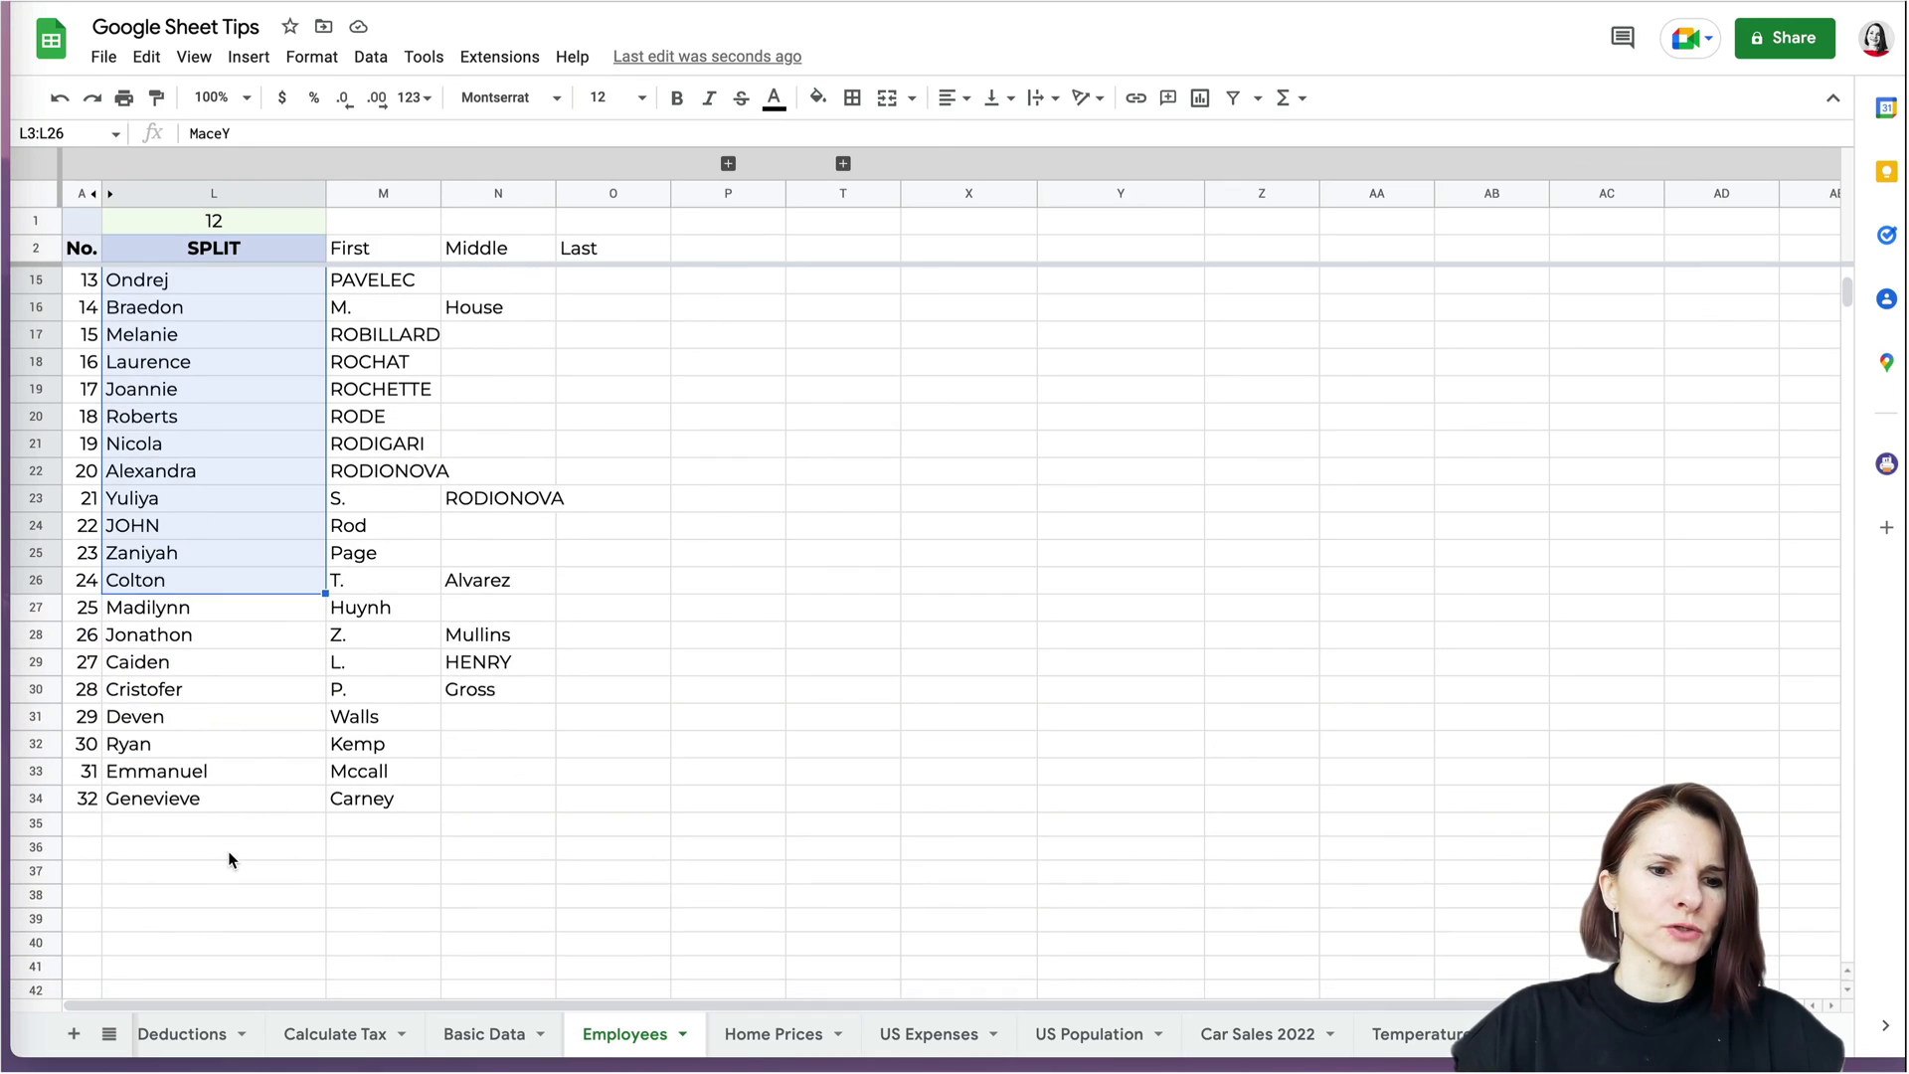
pyautogui.scroll(5, 229, 857)
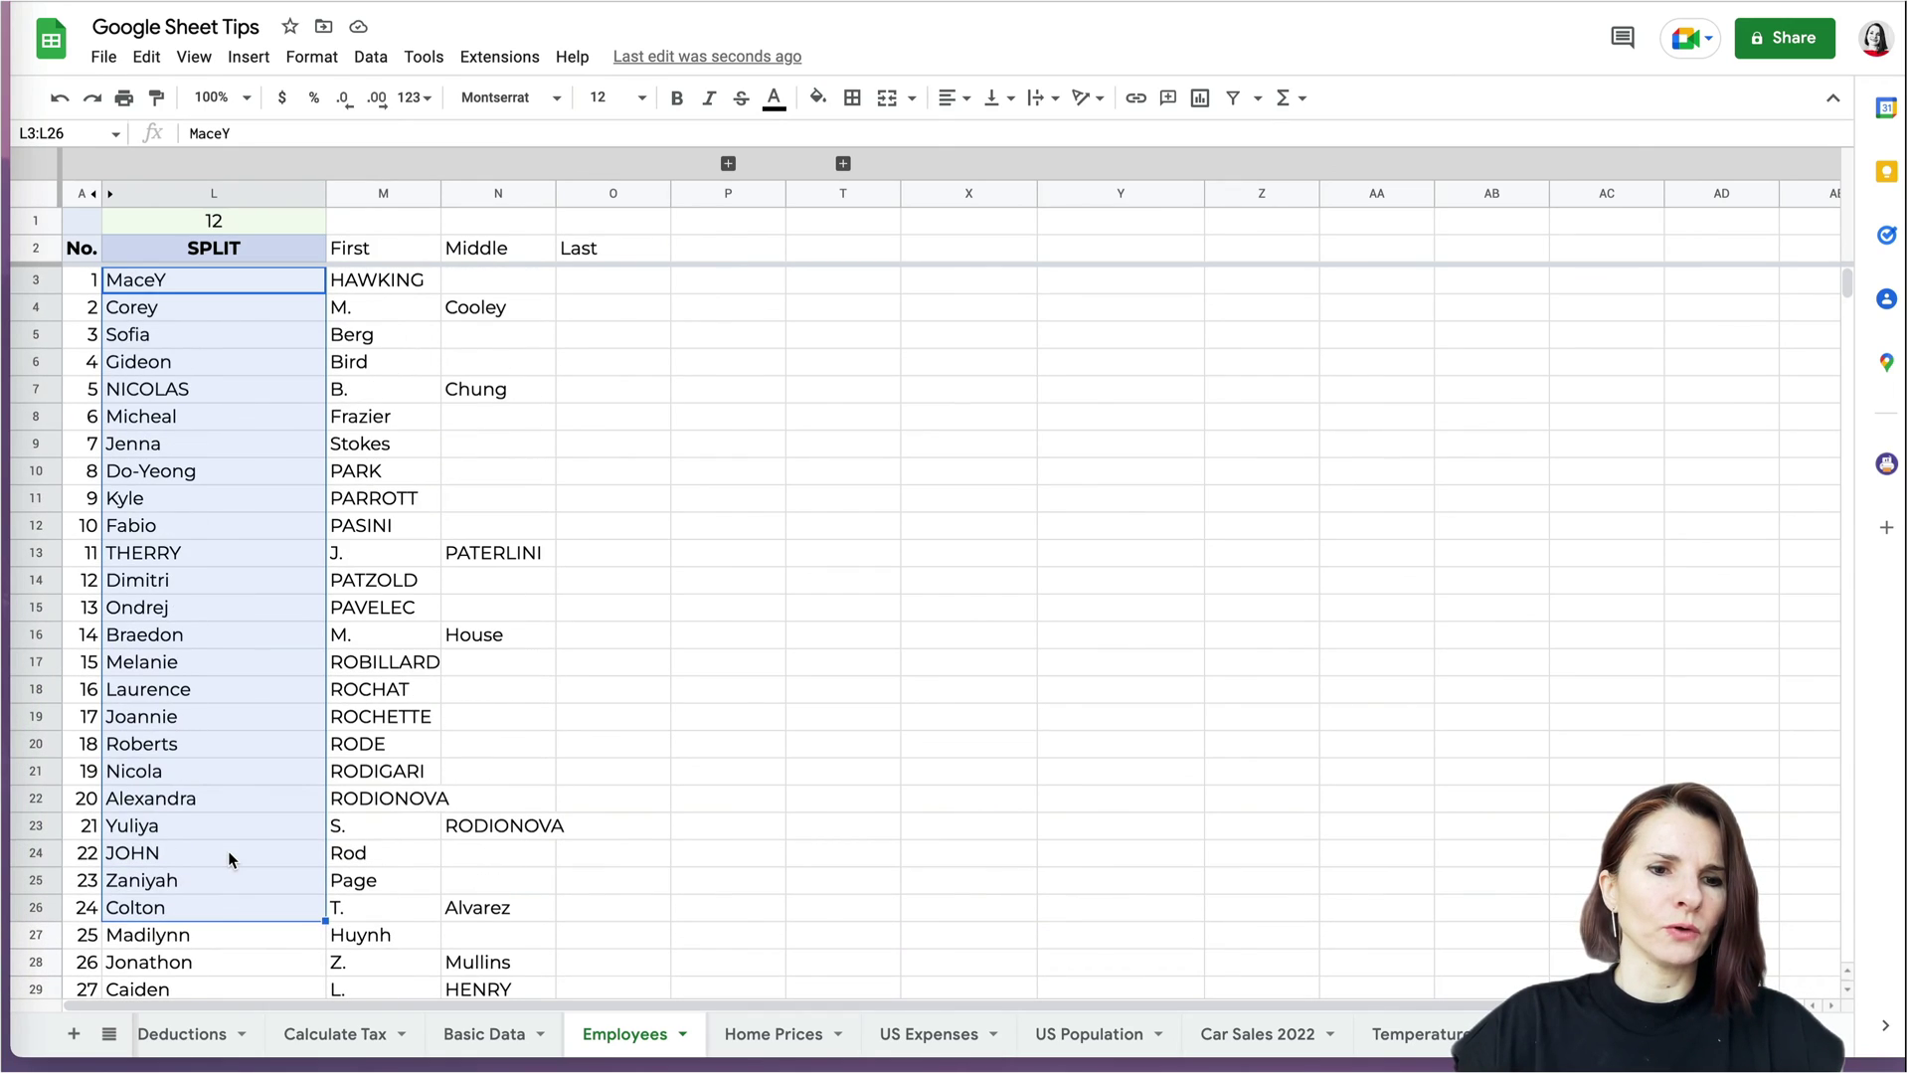
pyautogui.click(256, 286)
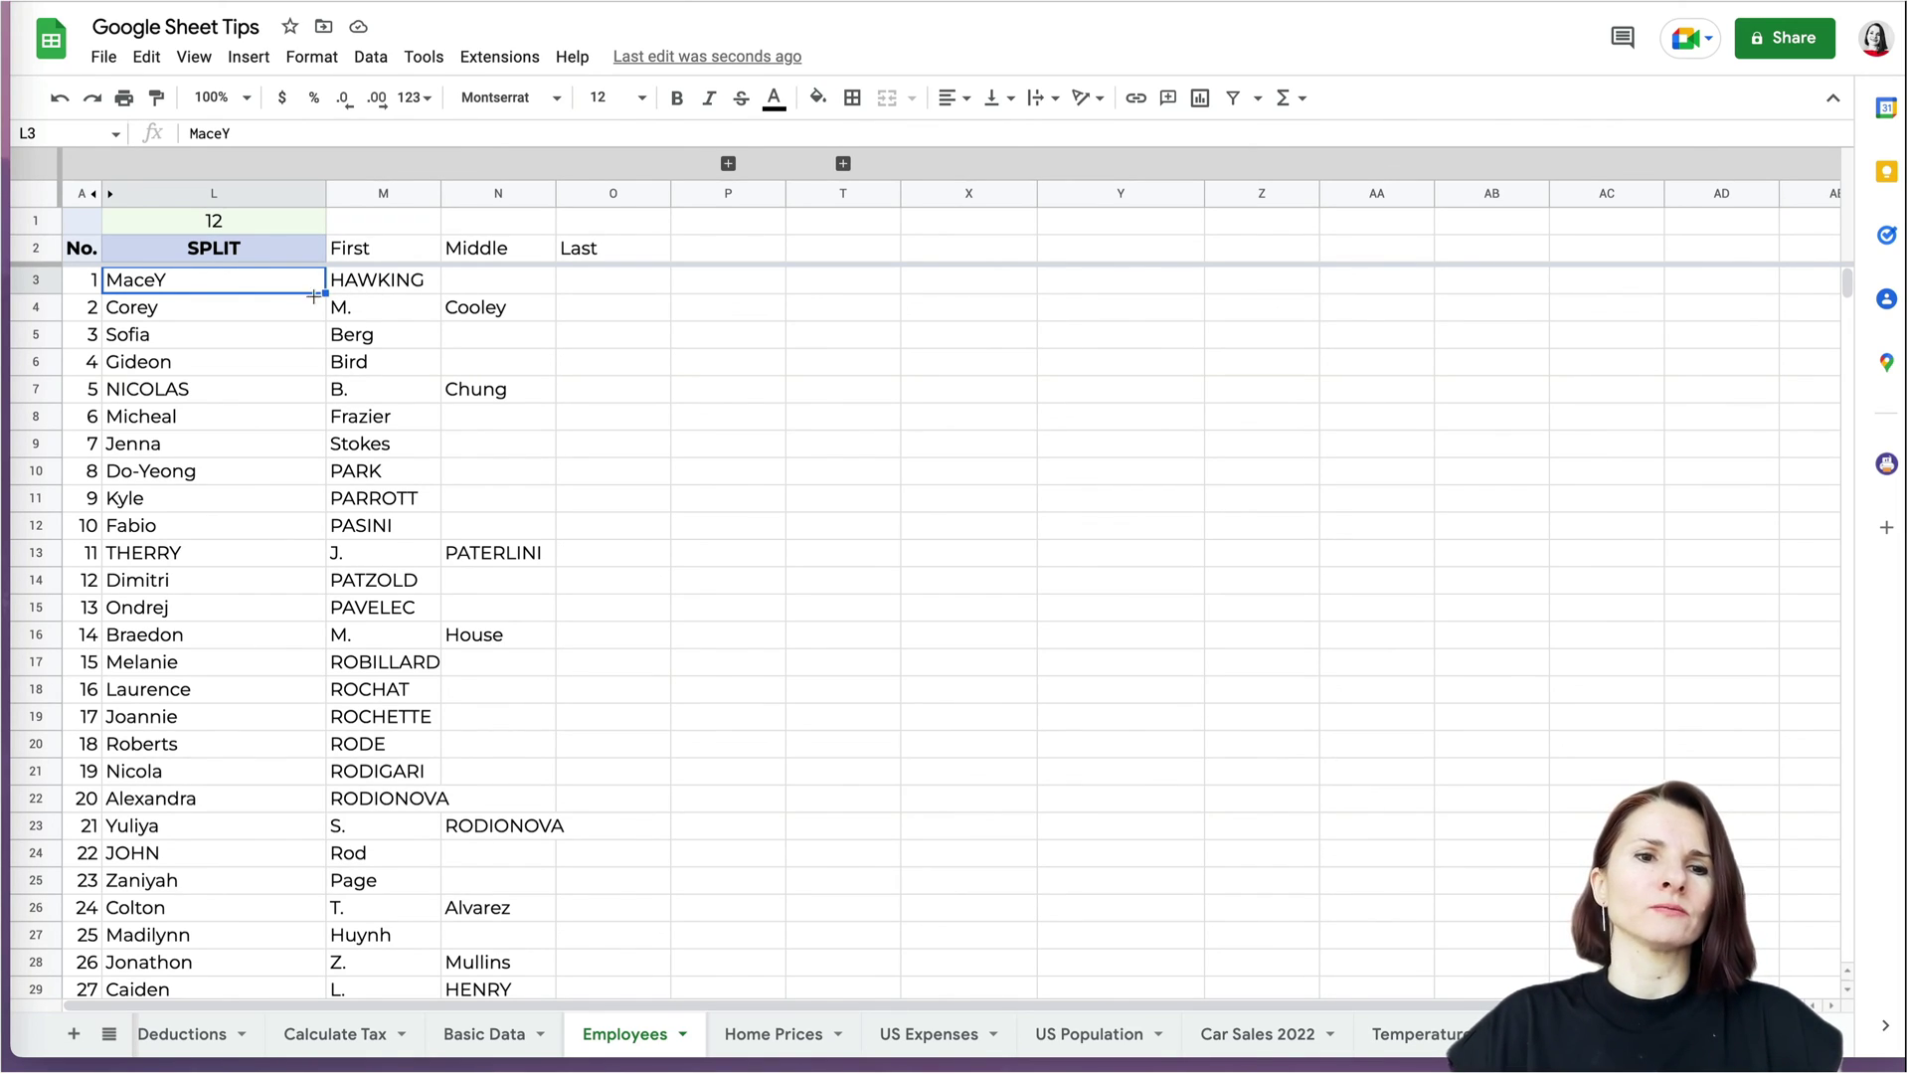
pyautogui.scroll(-3, 276, 527)
pyautogui.scroll(-2, 276, 527)
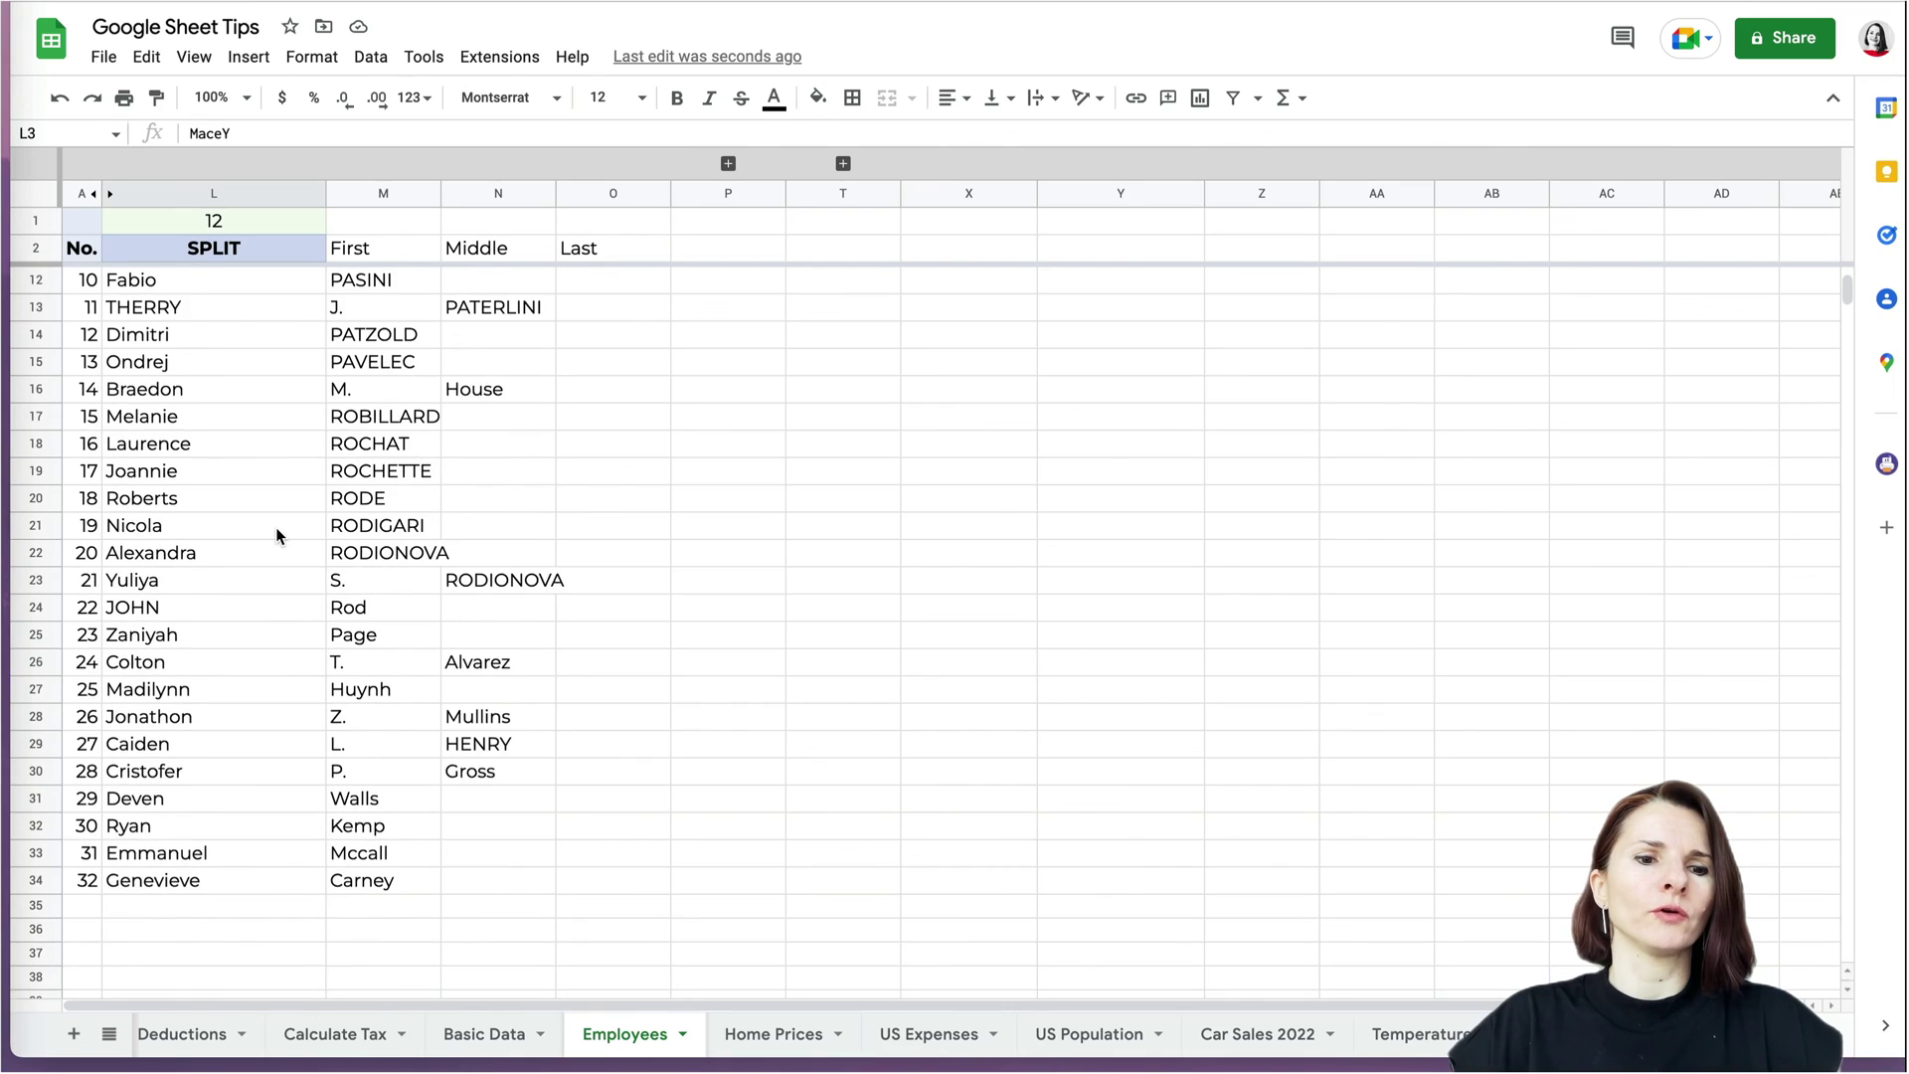
pyautogui.scroll(5, 276, 527)
pyautogui.moveTo(252, 285); pyautogui.dragTo(234, 784)
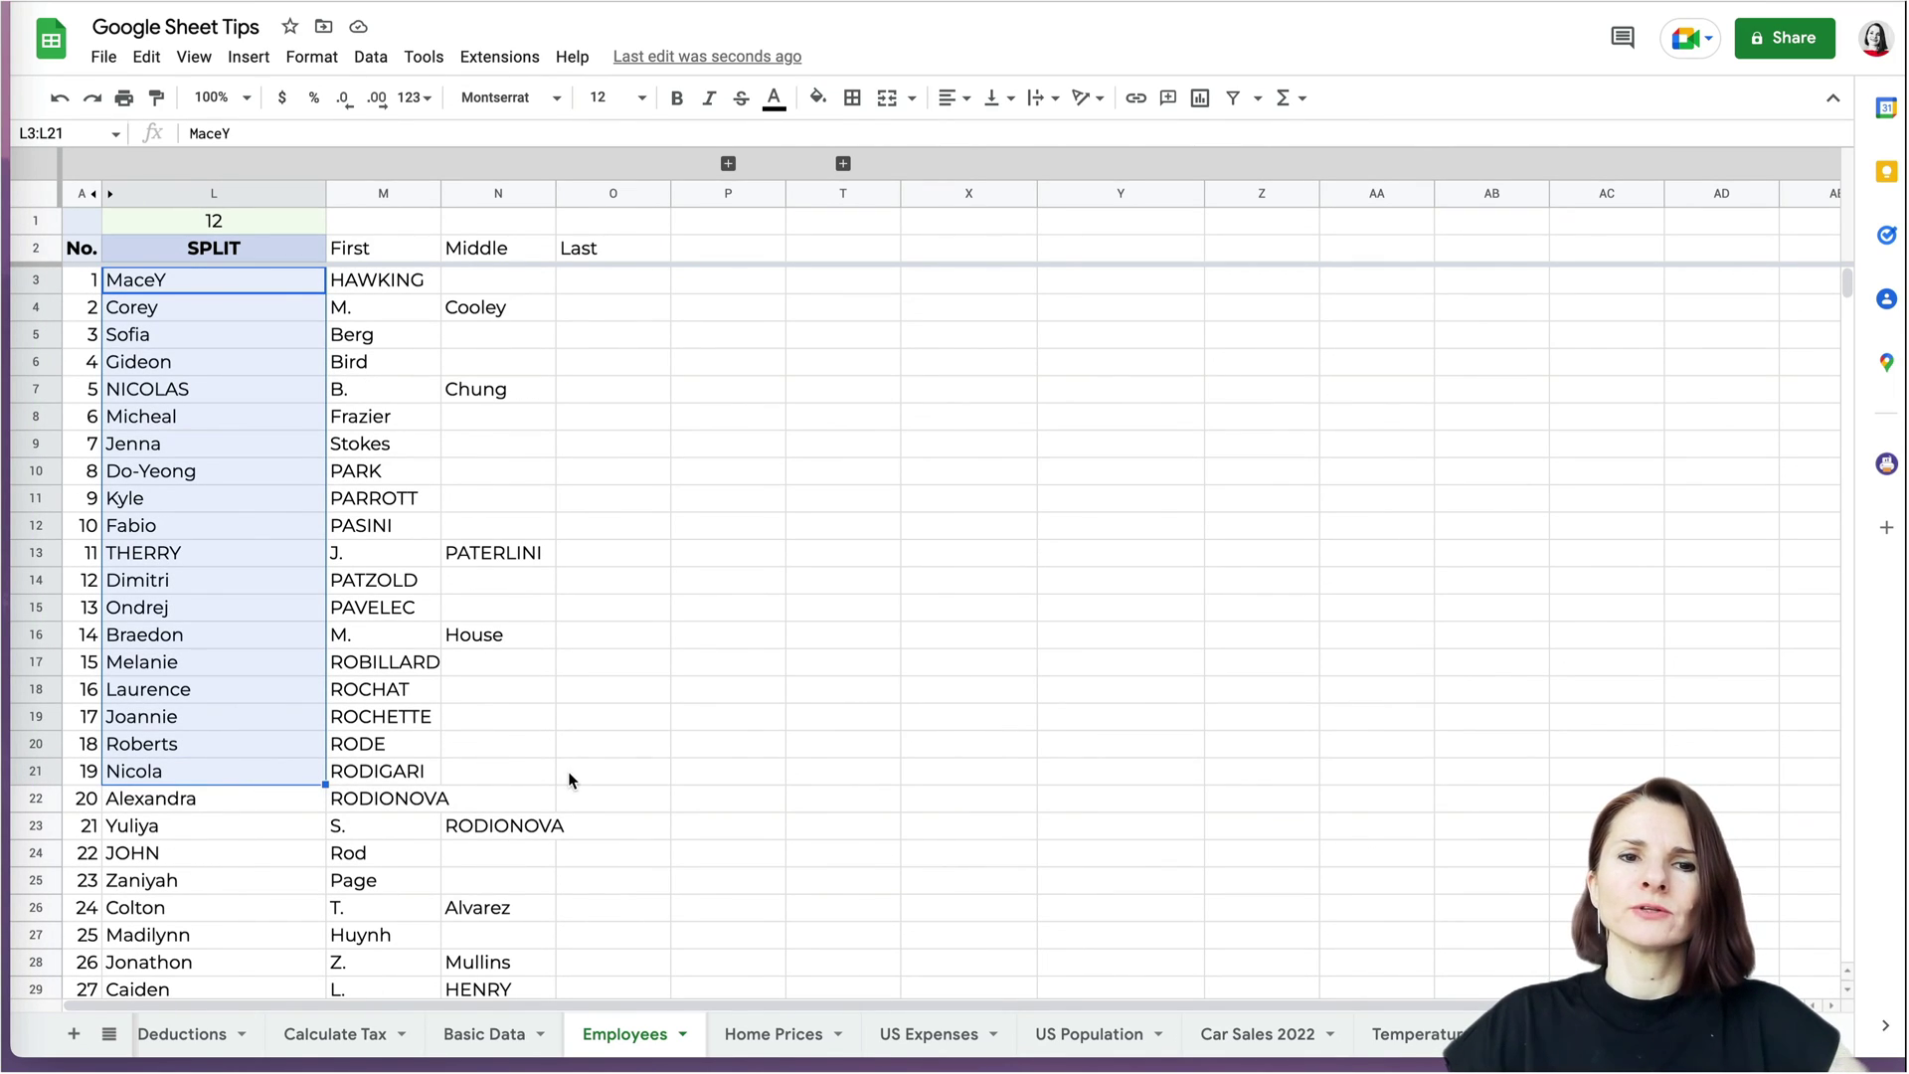